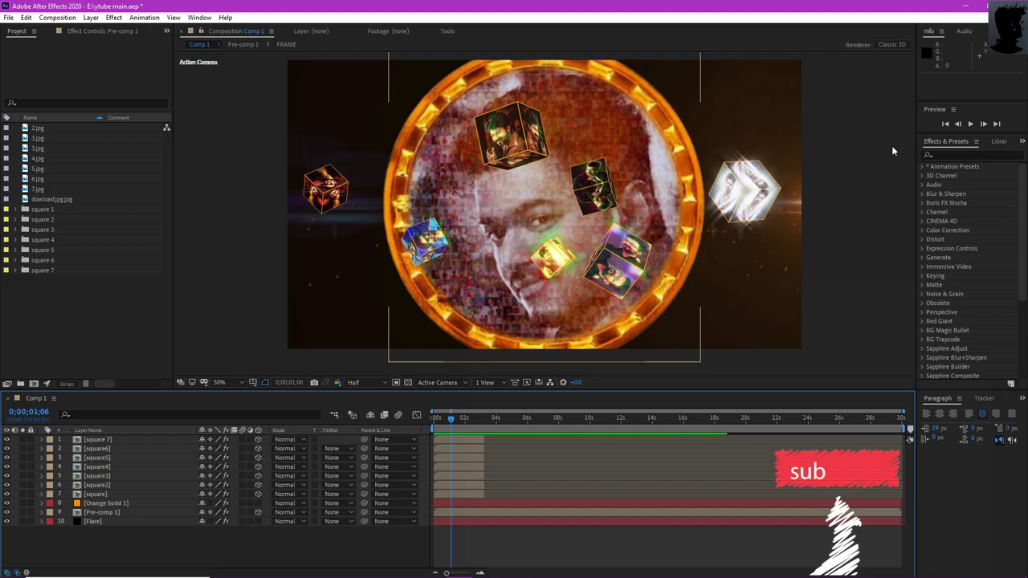
click(47, 318)
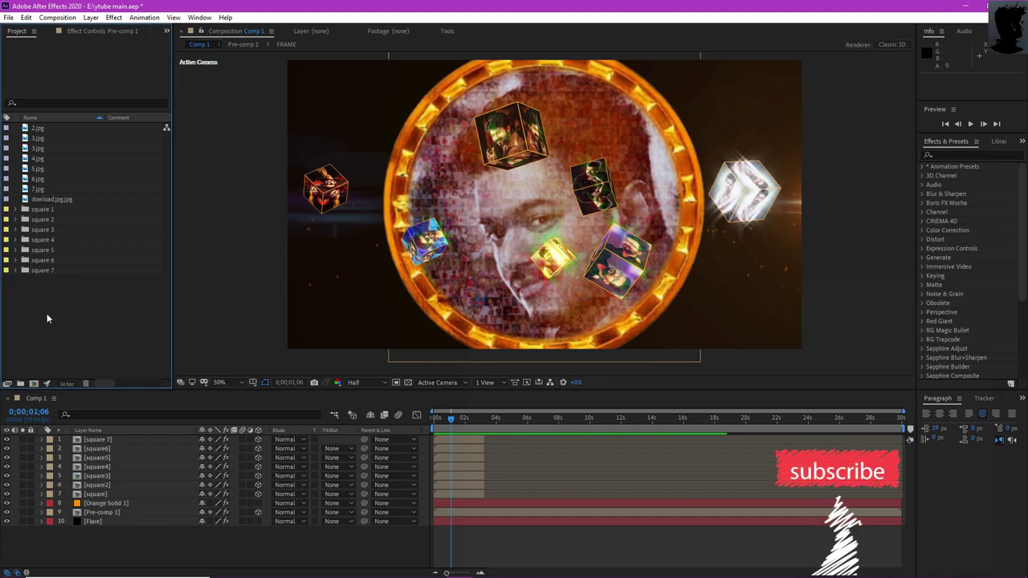
click(212, 142)
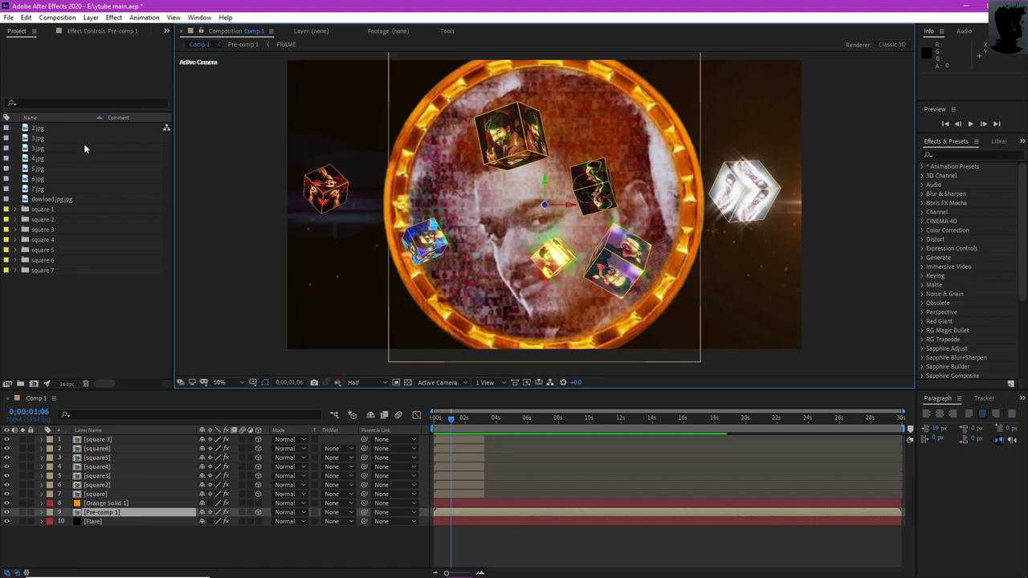
Save the current project and start a new empty project.
click(8, 17)
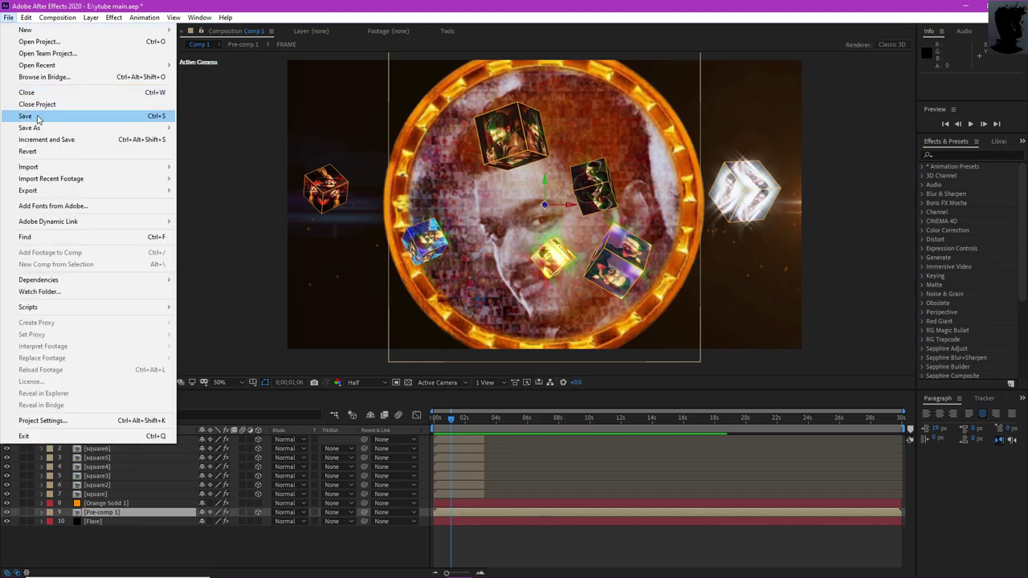
click(37, 117)
click(9, 17)
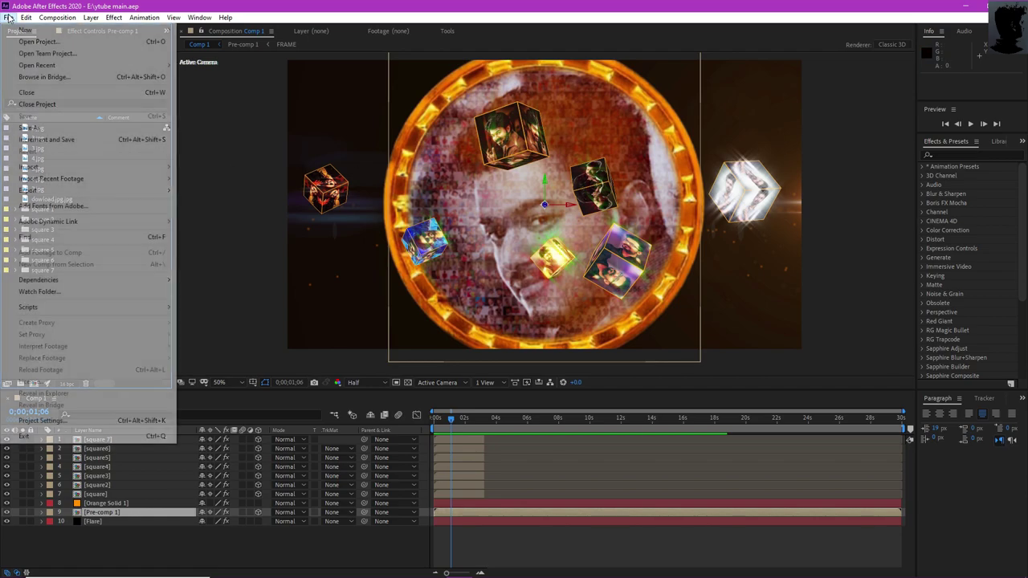
mouse_move(32, 27)
click(269, 29)
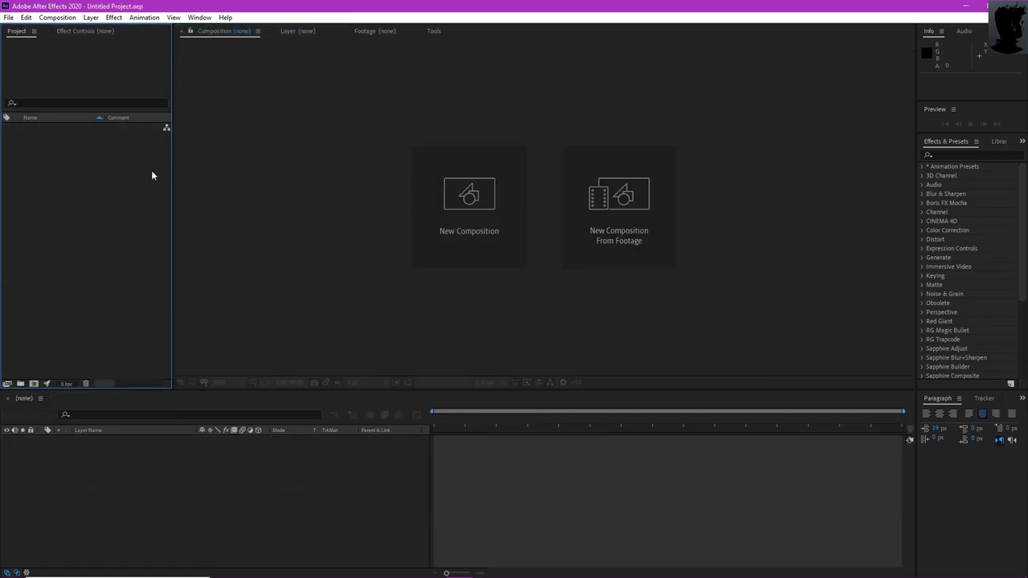
Create a new composition 1920 px wide and 1080 px high.
click(431, 198)
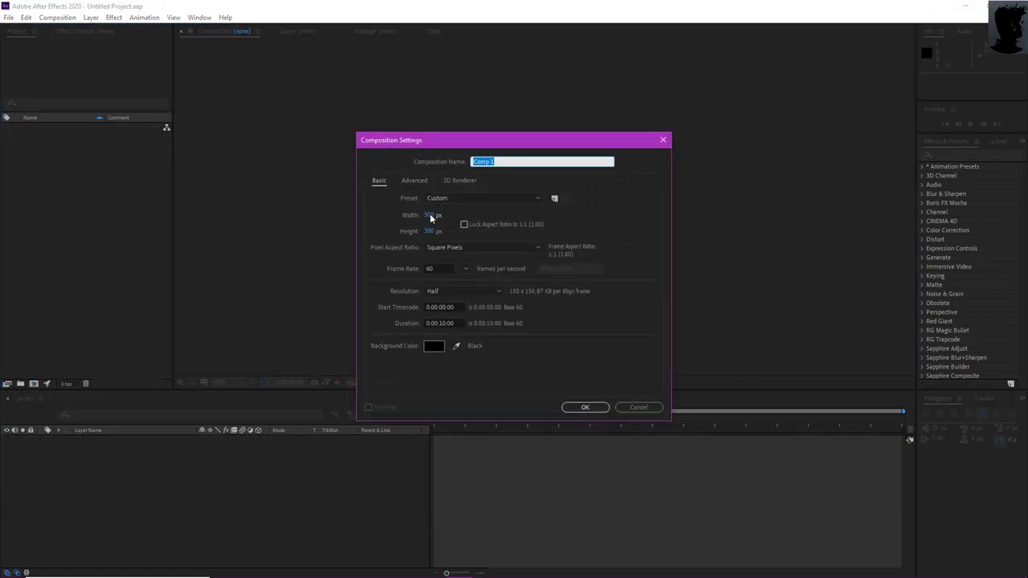
click(429, 215)
text(1920)
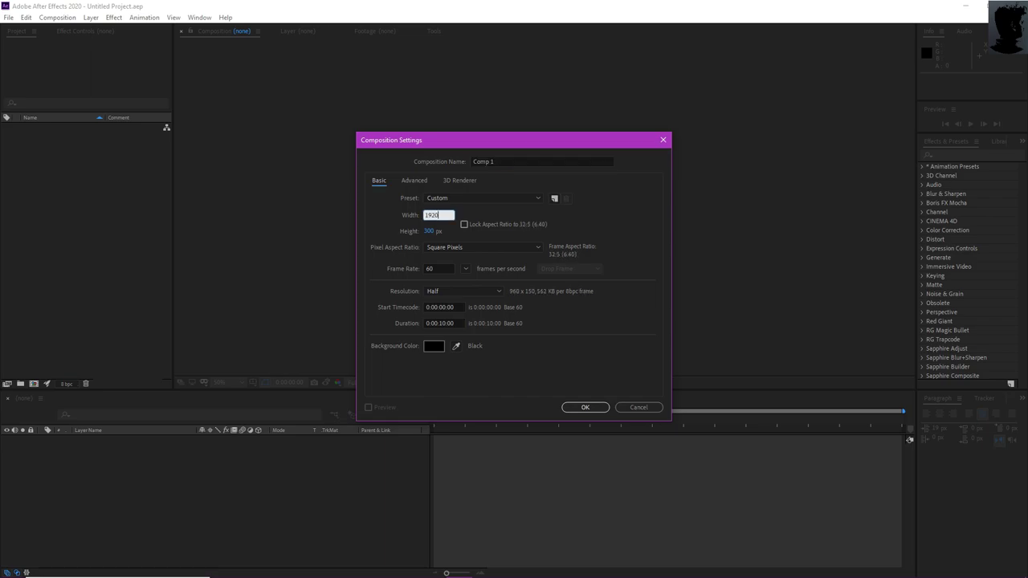
key(Tab)
text(1080)
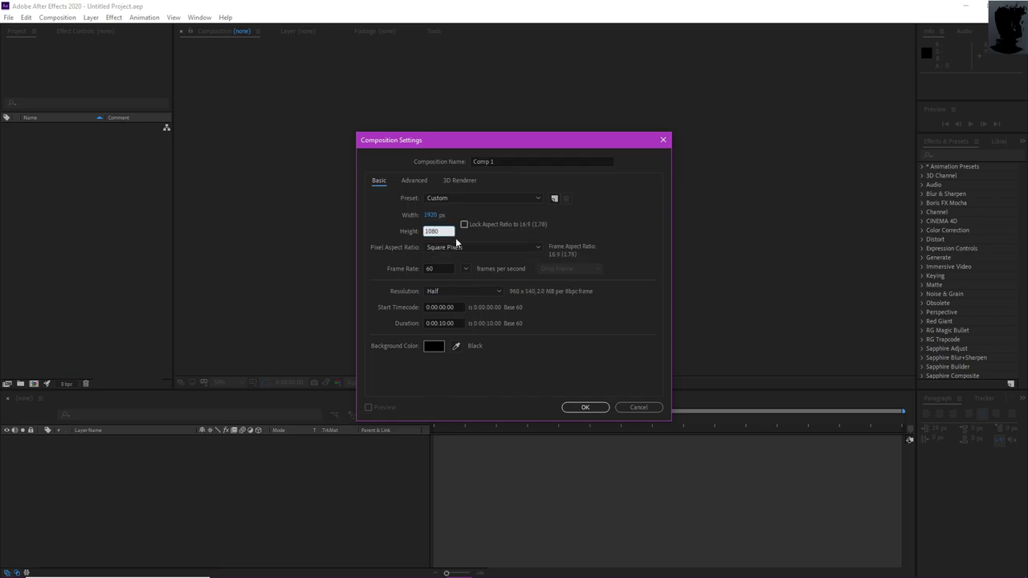
click(455, 237)
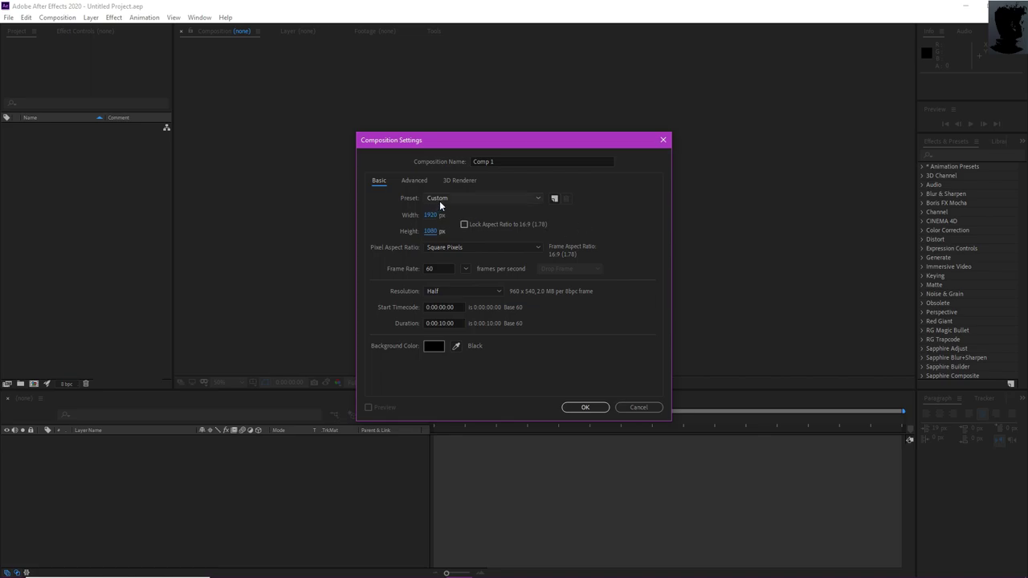
click(436, 321)
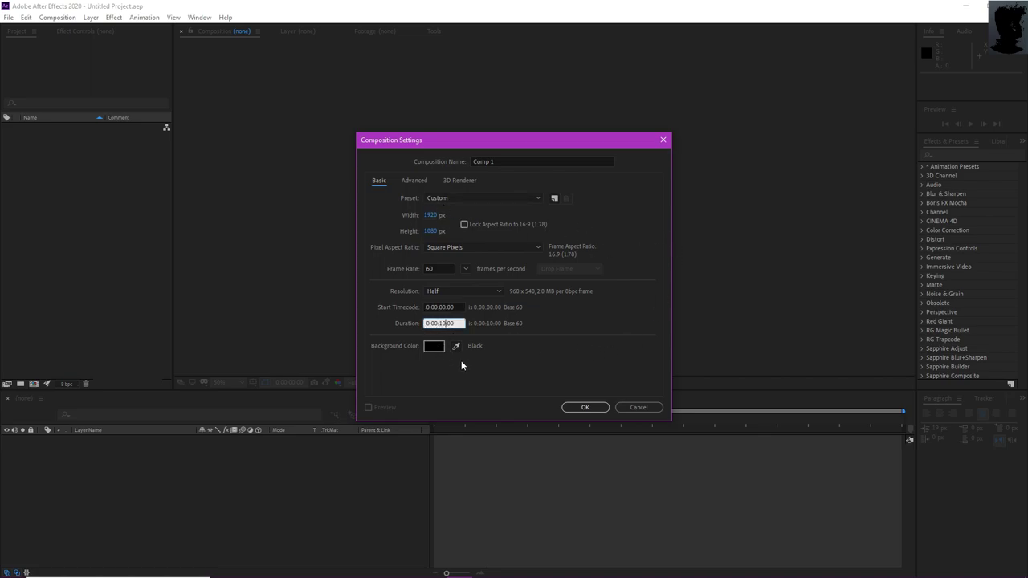
click(586, 407)
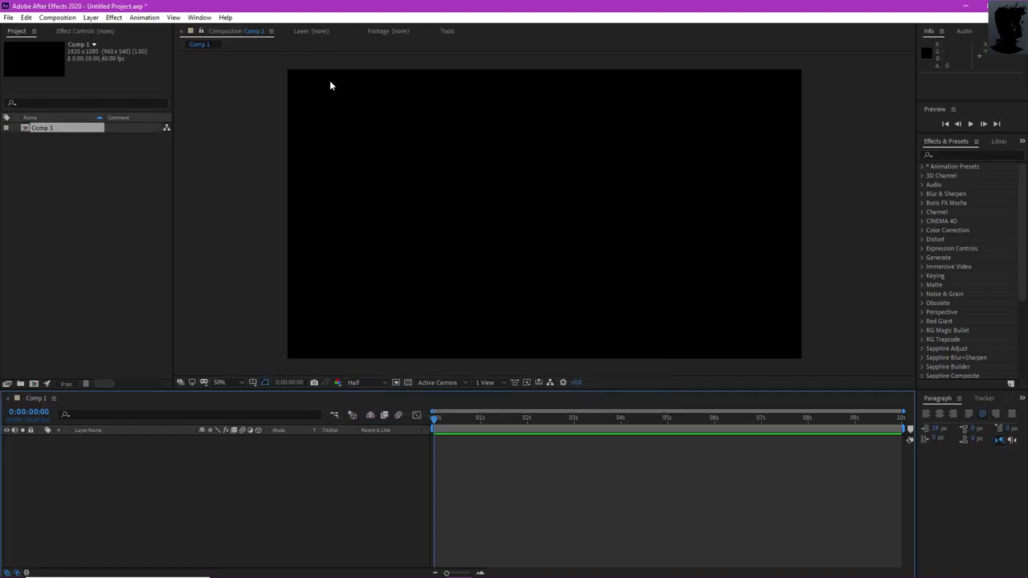
Import images 1 through 6 from the desktop folder named 2 into the project.
click(961, 5)
click(955, 124)
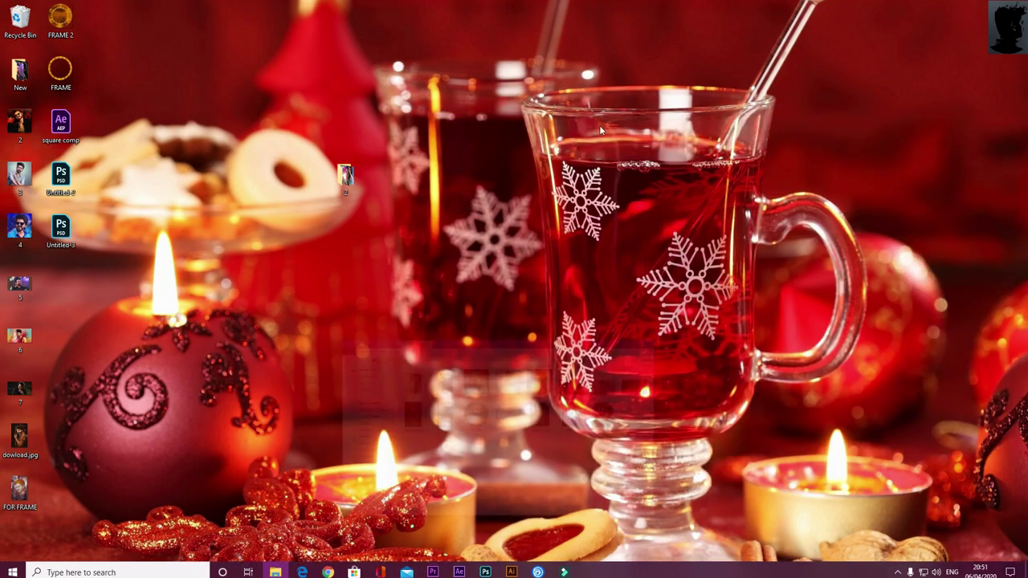
right_click(201, 117)
click(229, 149)
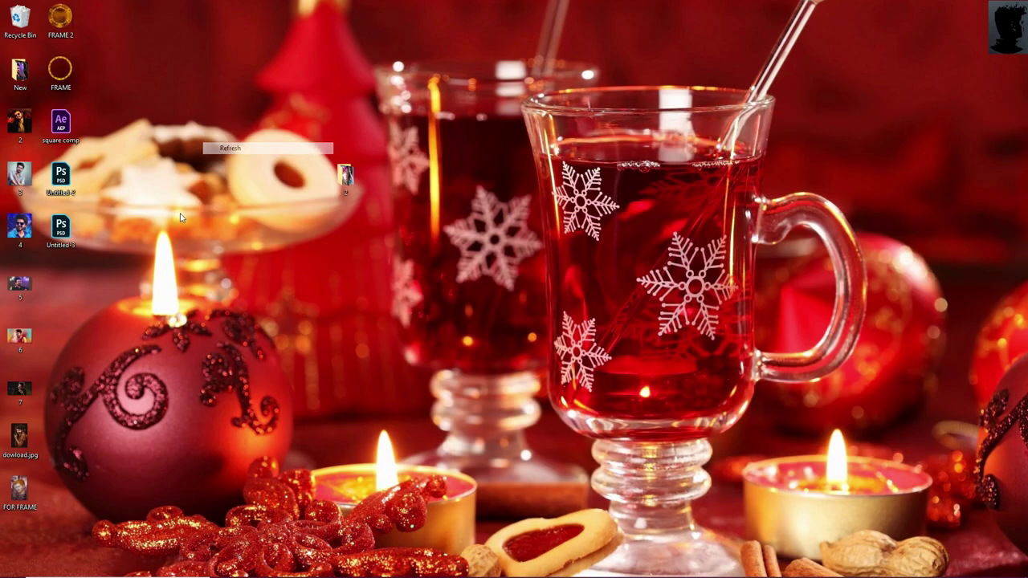
double_click(344, 177)
click(136, 96)
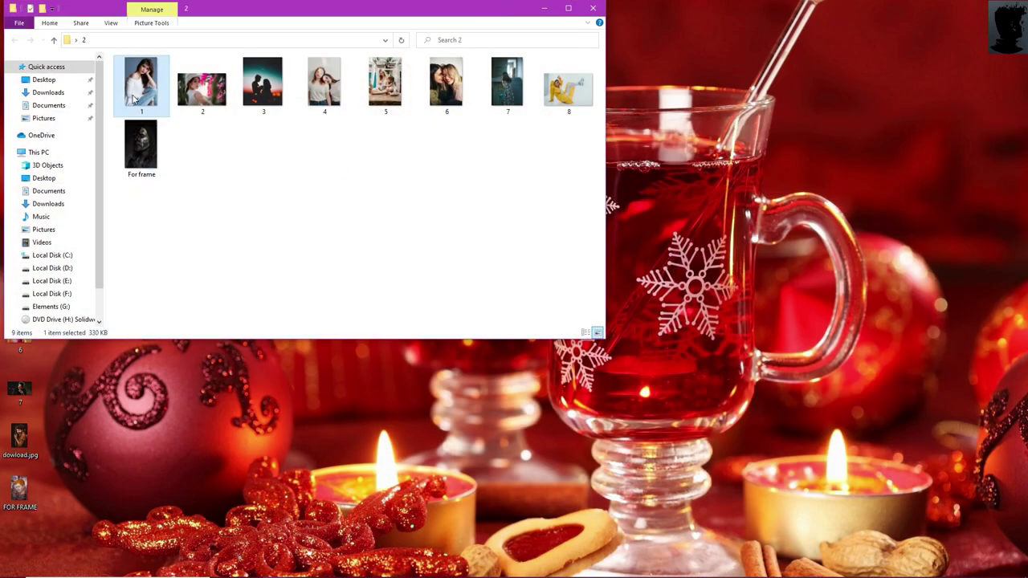
shift+click(458, 103)
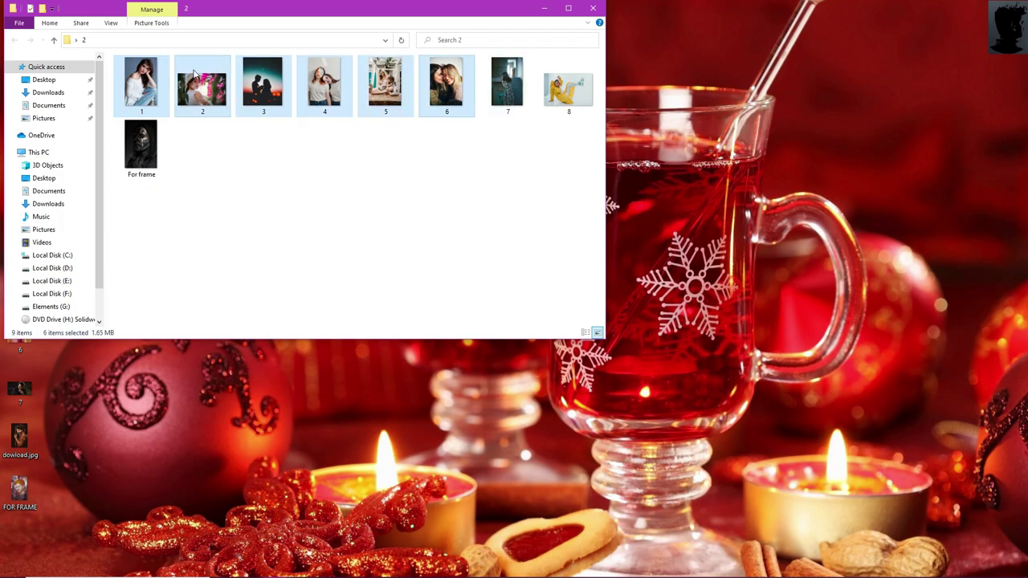
drag(458, 103, 76, 219)
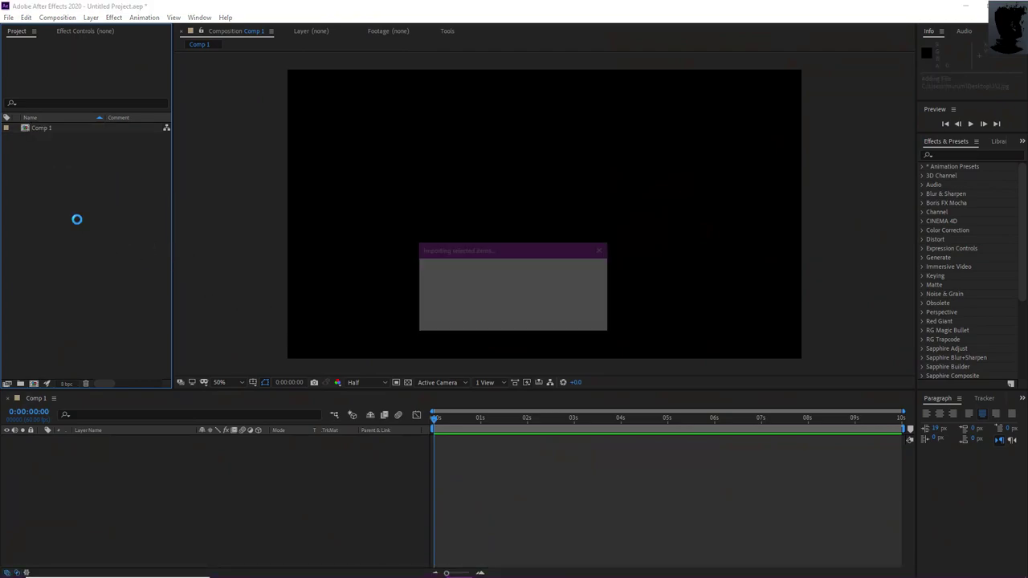
click(67, 244)
Add all six imported images, 1.jpg to 6.jpg, as layers in the Comp 1 timeline.
click(35, 129)
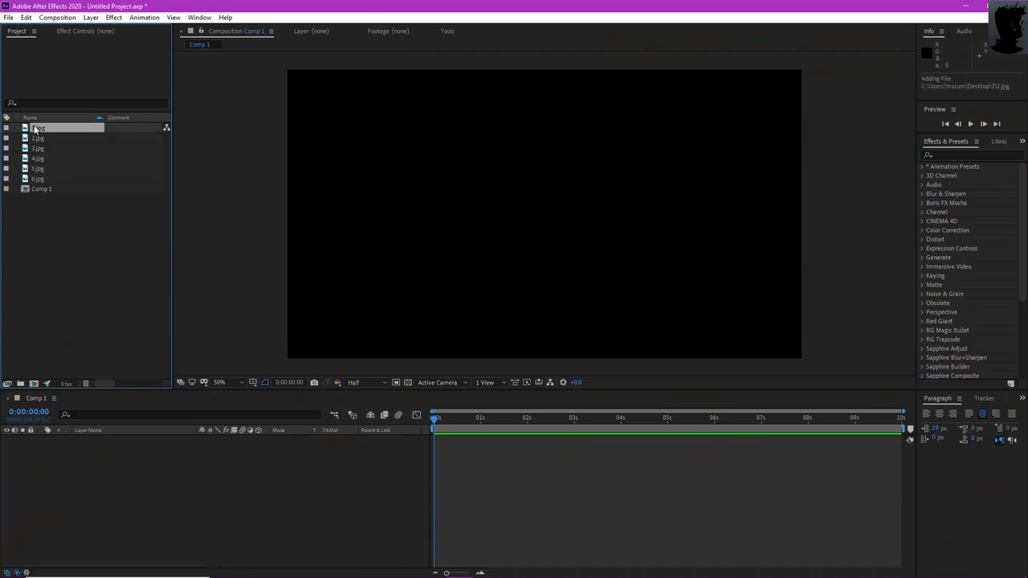
ctrl+click(47, 178)
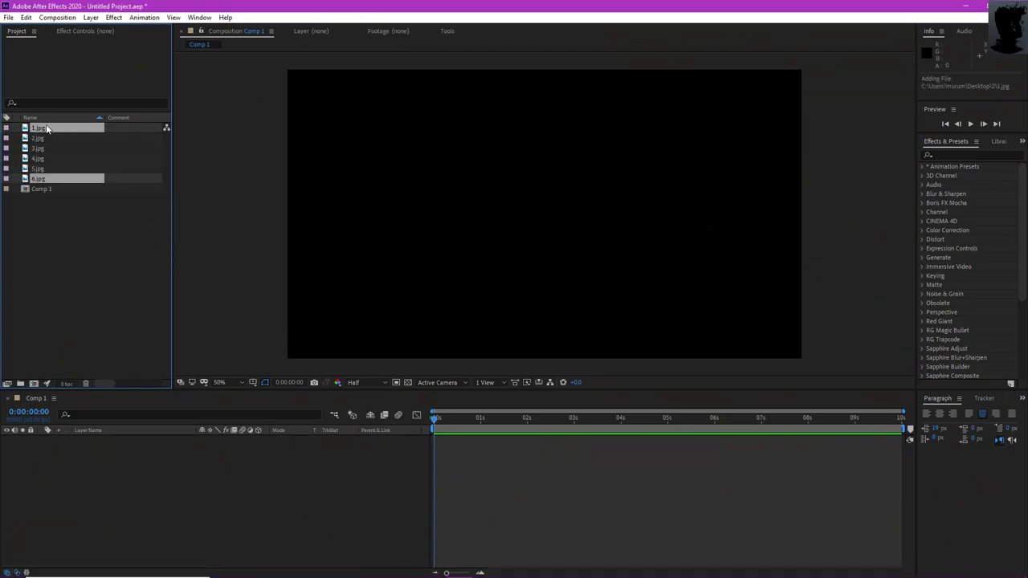
shift+click(50, 175)
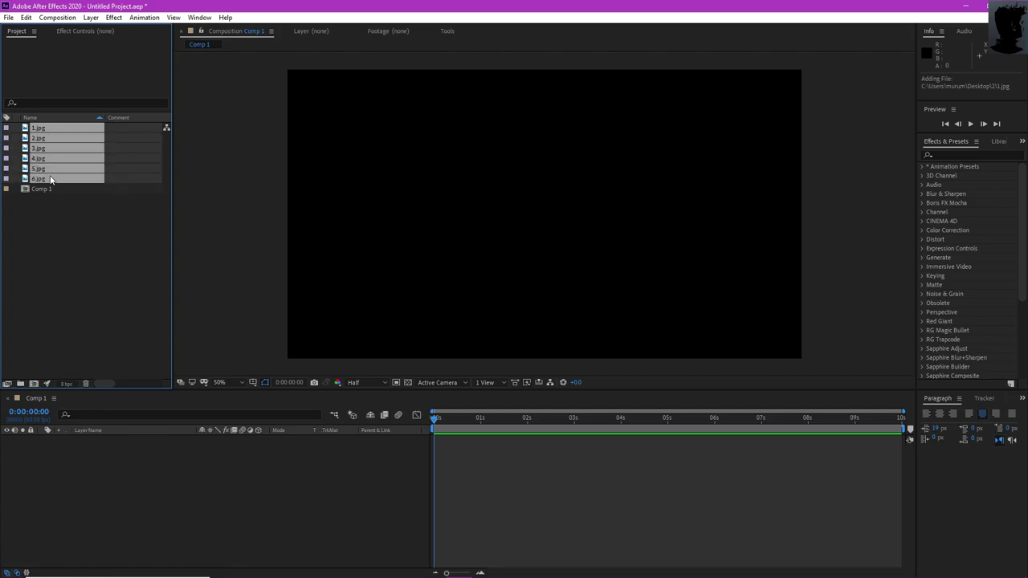
drag(50, 175, 69, 474)
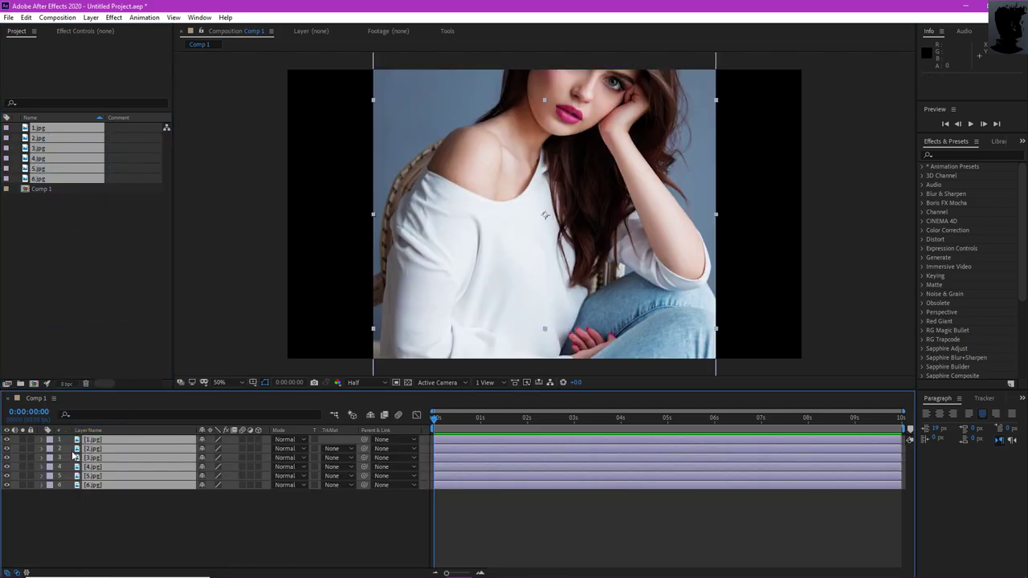
Hide layers 2.jpg through 6.jpg so that only 1.jpg stays visible, dismissing the voice assistant popup.
click(6, 485)
click(6, 485)
click(41, 523)
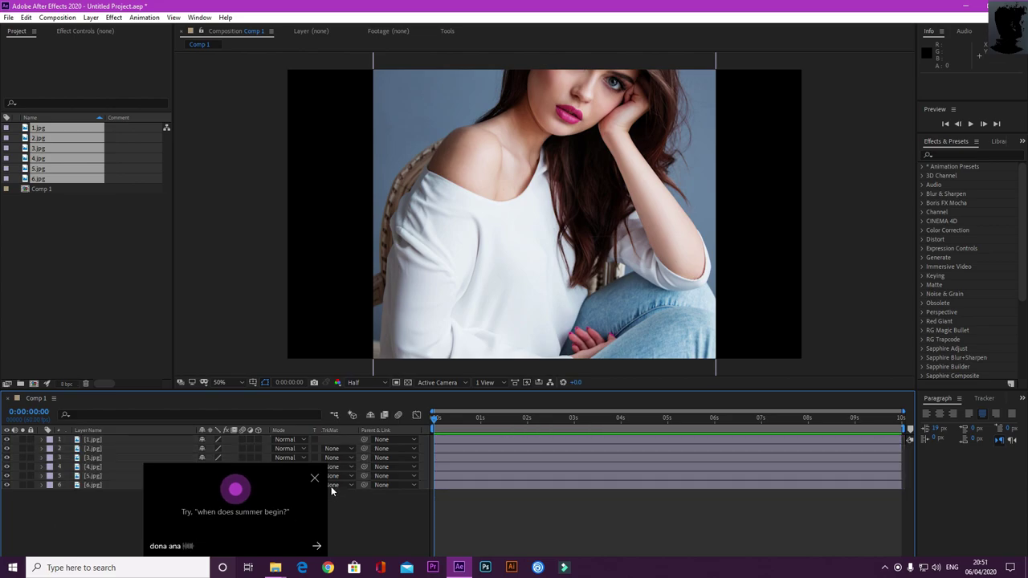
click(315, 477)
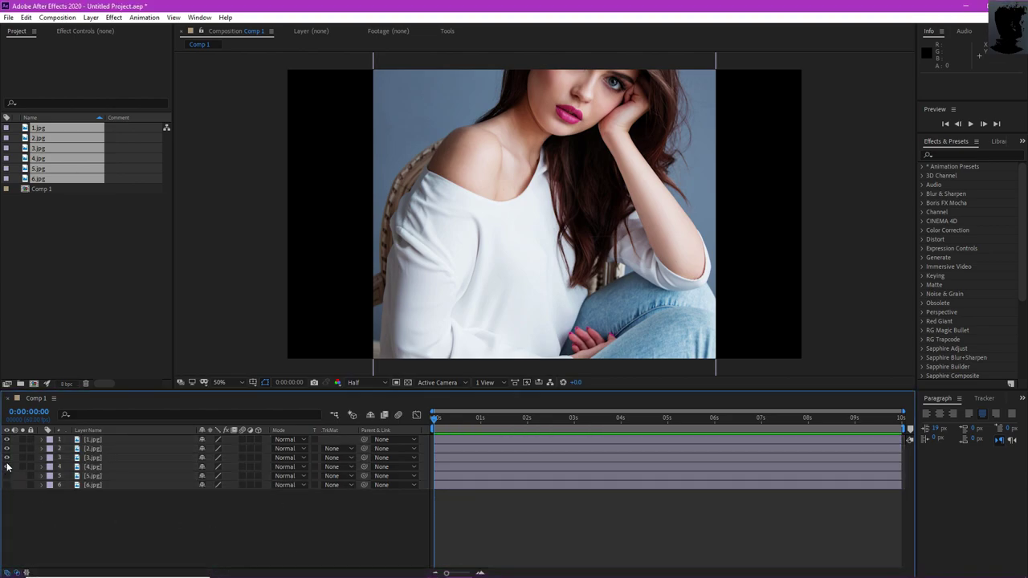
drag(7, 459, 7, 448)
Pre-compose the 1.jpg layer, moving all attributes into the new composition.
click(93, 440)
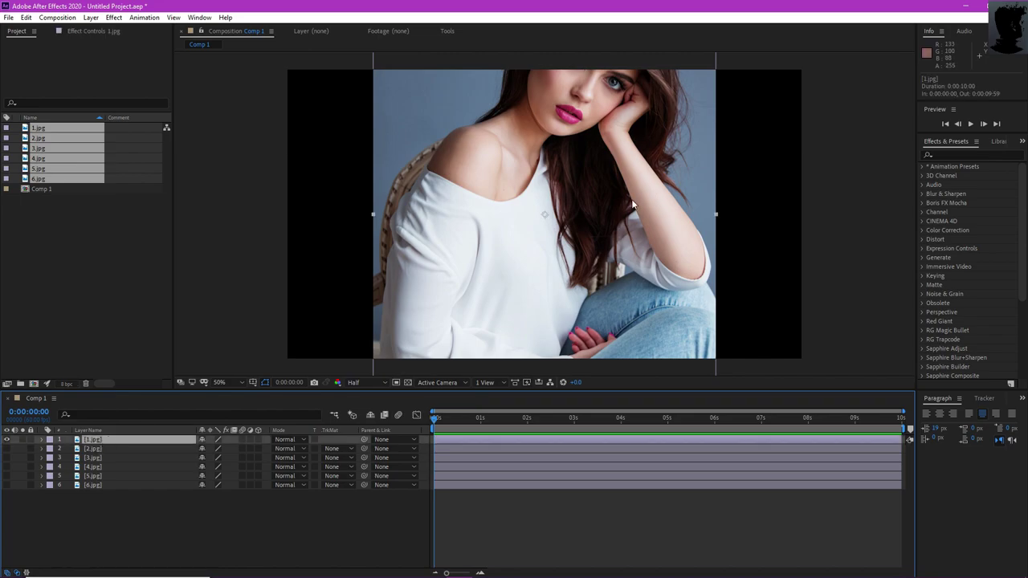
key(comma)
right_click(127, 440)
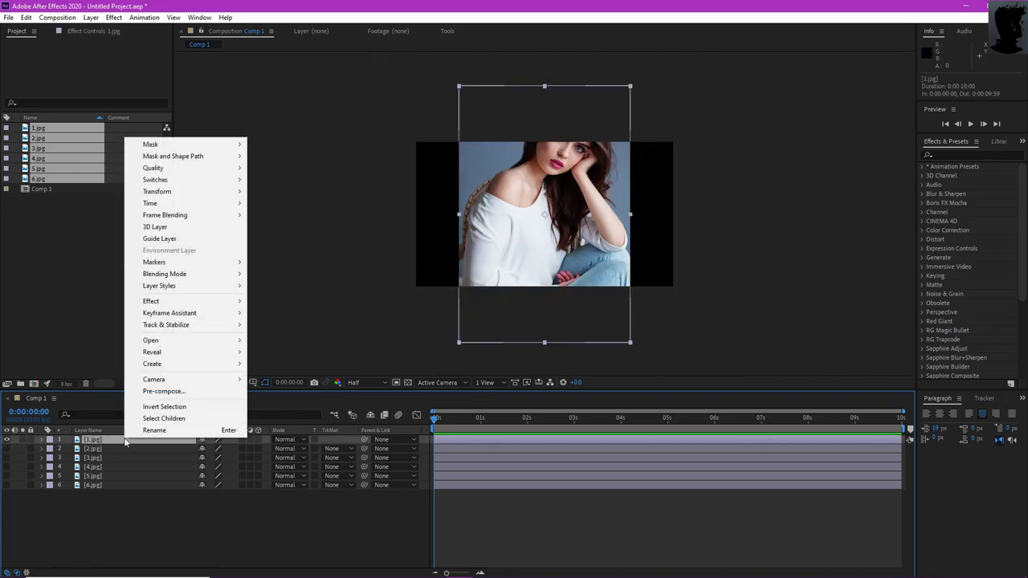
click(160, 391)
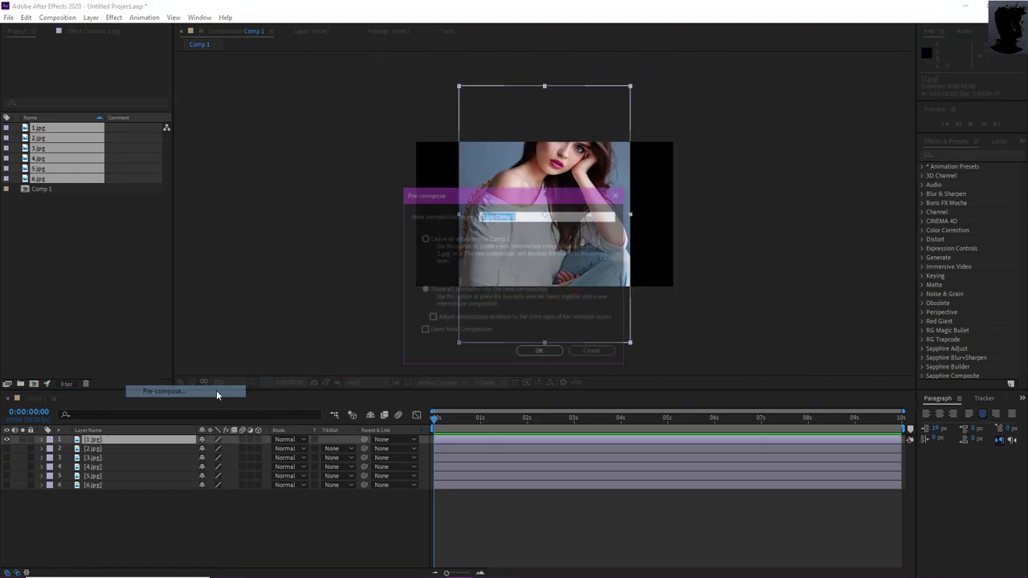
click(433, 291)
click(540, 353)
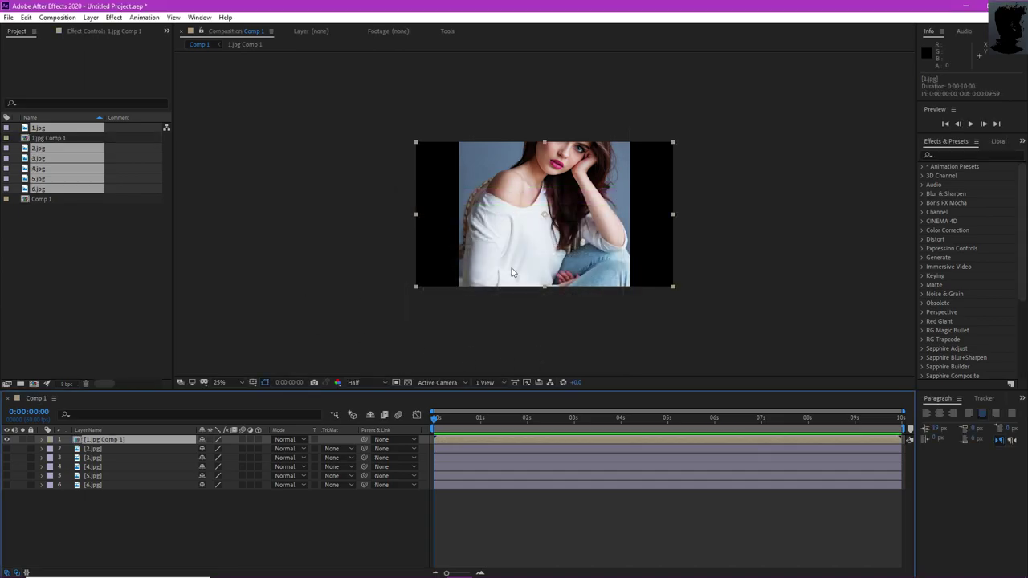
Open the 1.jpg Comp 1 precomp and set its composition size to 300 x 300 px.
double_click(116, 440)
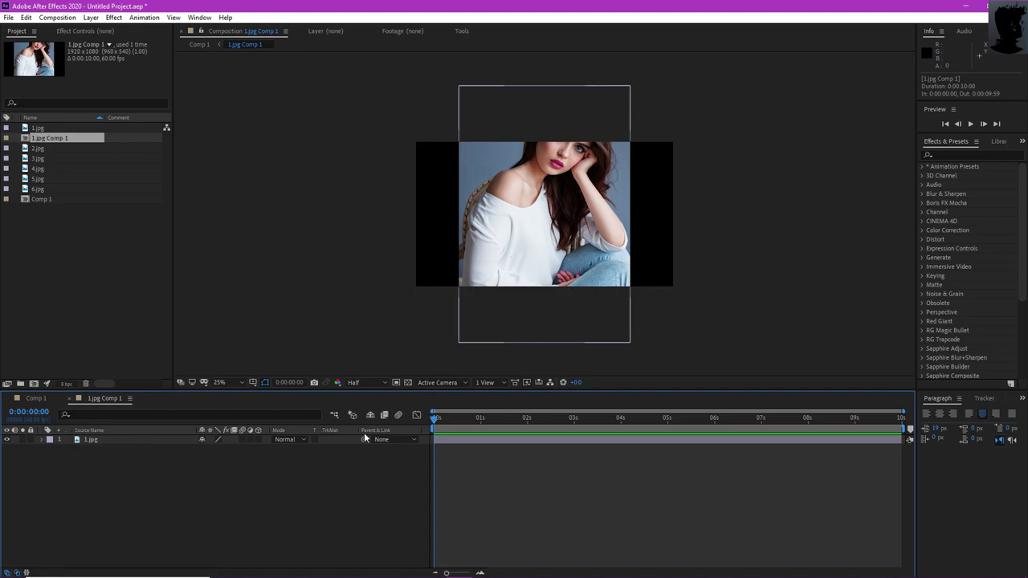
right_click(195, 514)
click(193, 388)
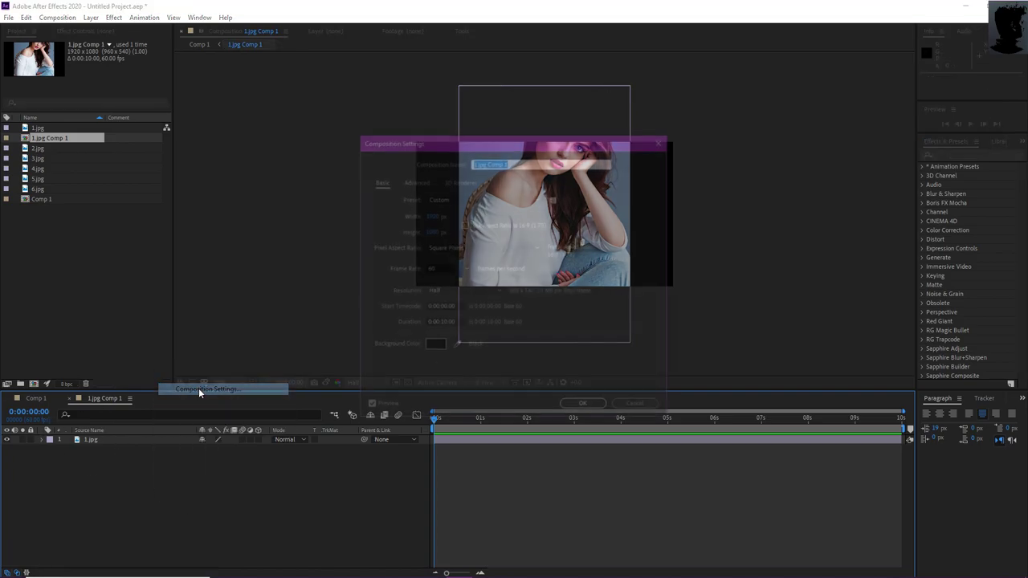
click(434, 215)
text(300)
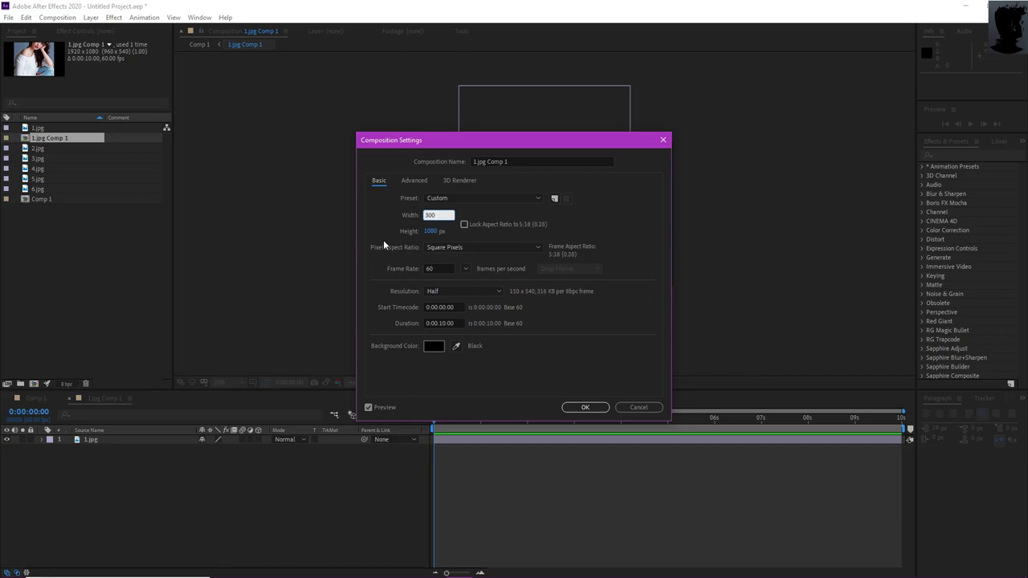
click(433, 230)
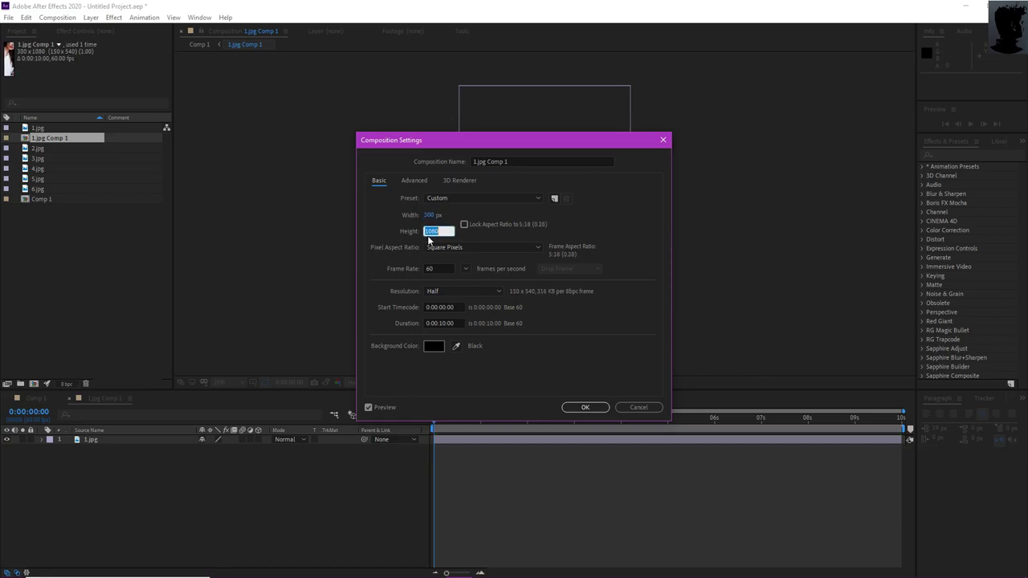
text(300)
click(600, 216)
click(583, 408)
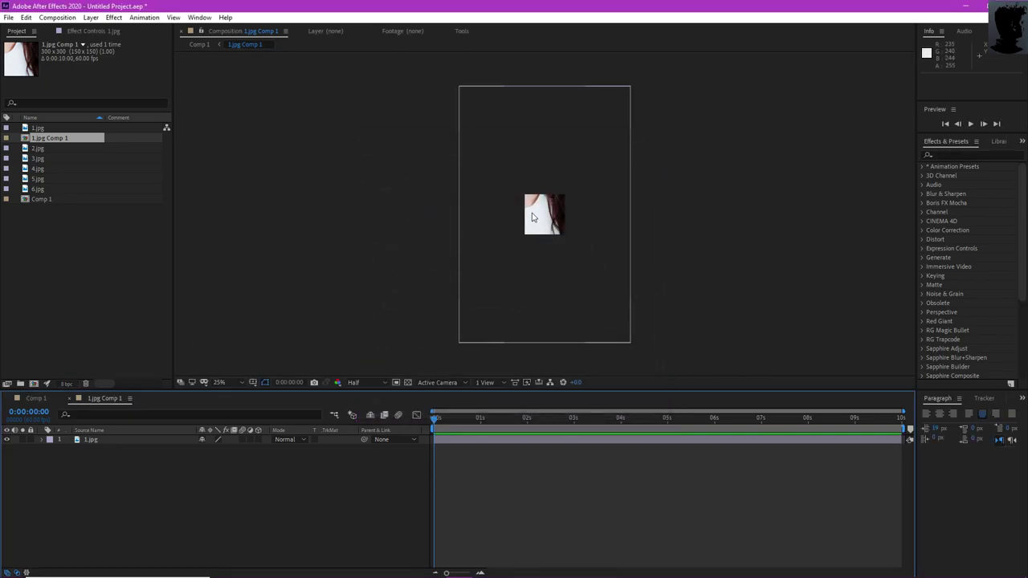
Scale the 1.jpg layer to 26% so the photo fits the square composition.
click(541, 267)
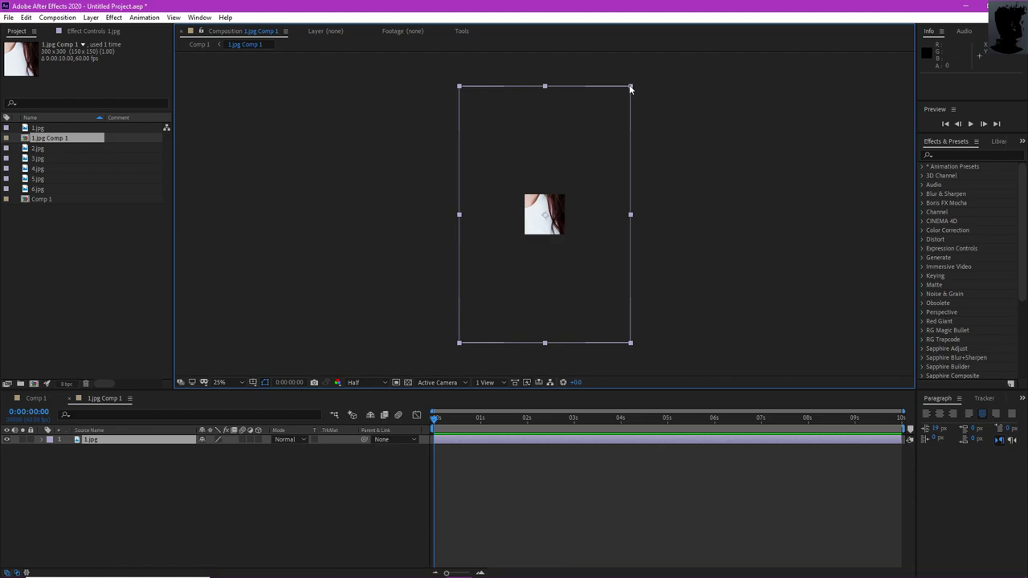
click(40, 440)
click(49, 449)
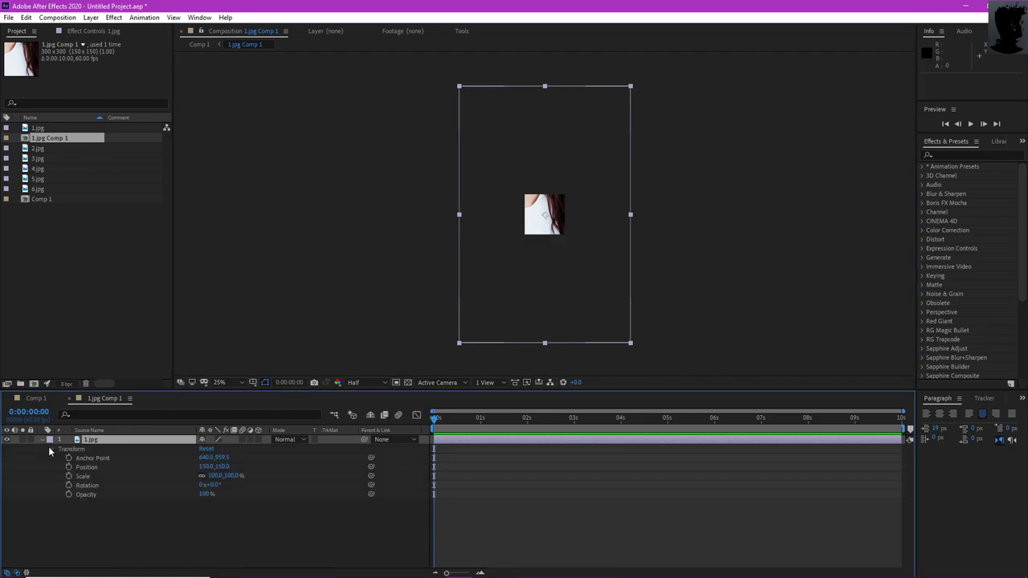
drag(215, 475, 179, 479)
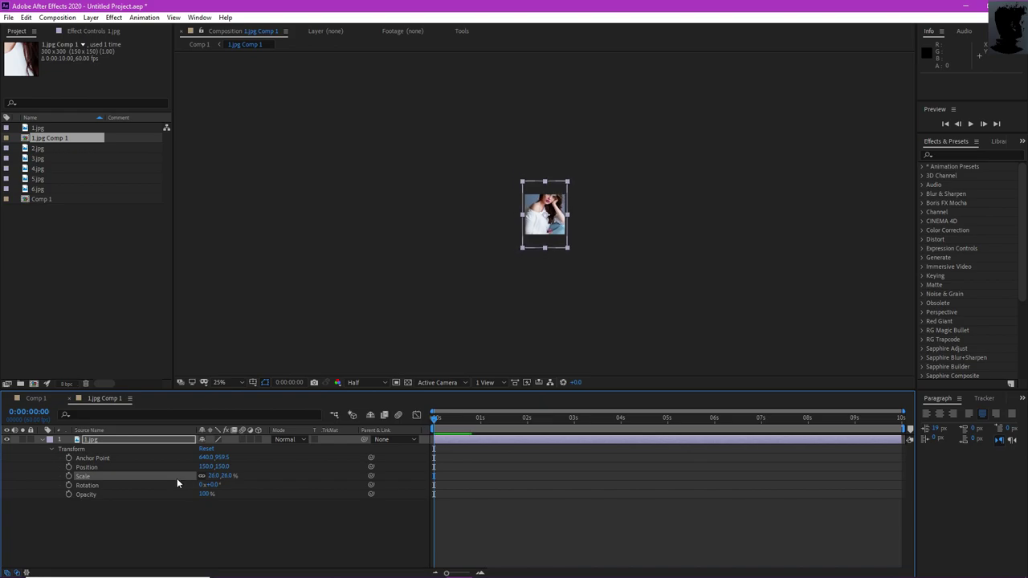
click(43, 440)
key(period)
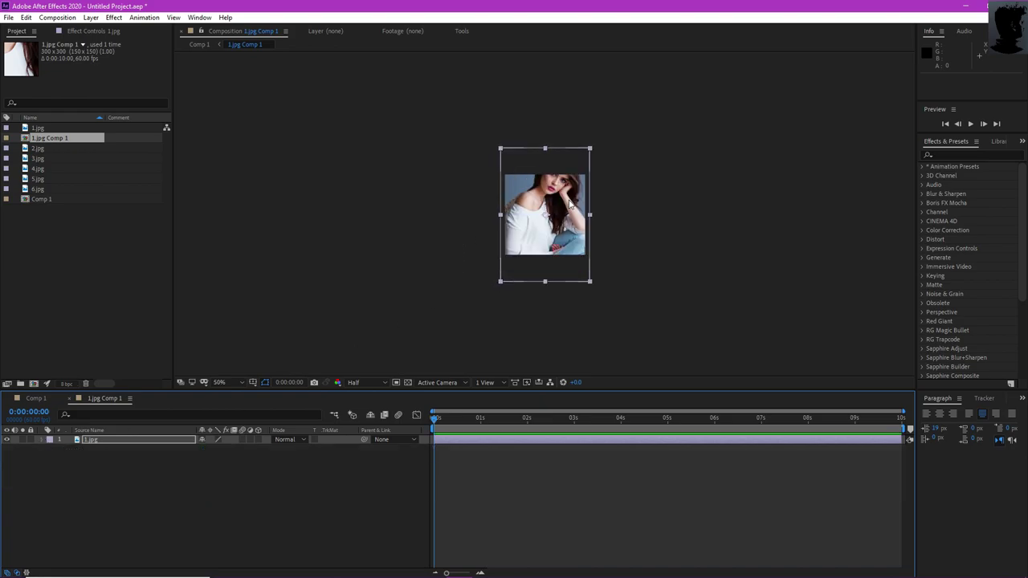
Reposition the photo in the 1.jpg Comp 1 precomp to about 146, 233 to frame the face, and return to Comp 1.
drag(589, 151, 660, 152)
drag(571, 223, 562, 255)
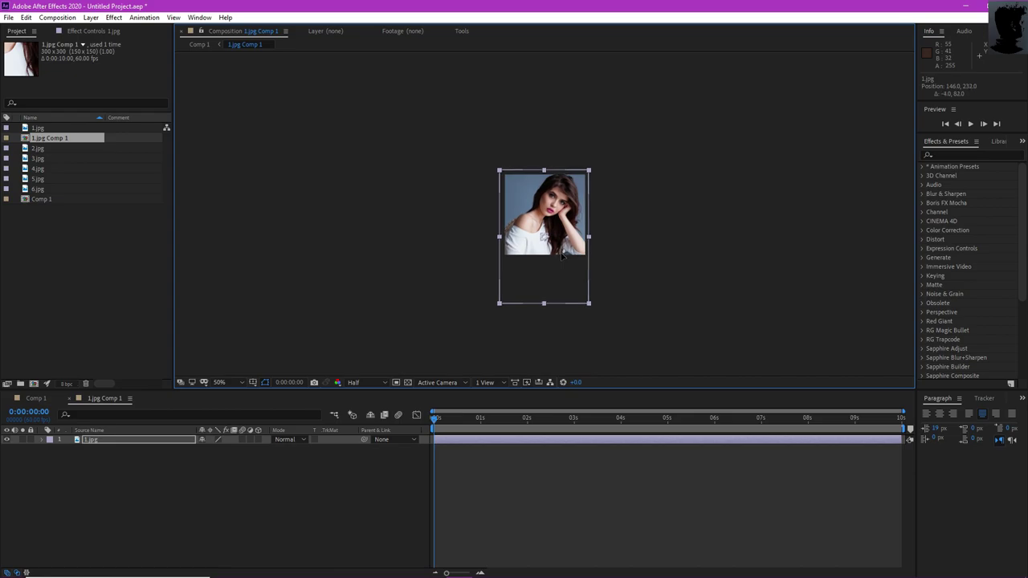
click(233, 498)
click(71, 399)
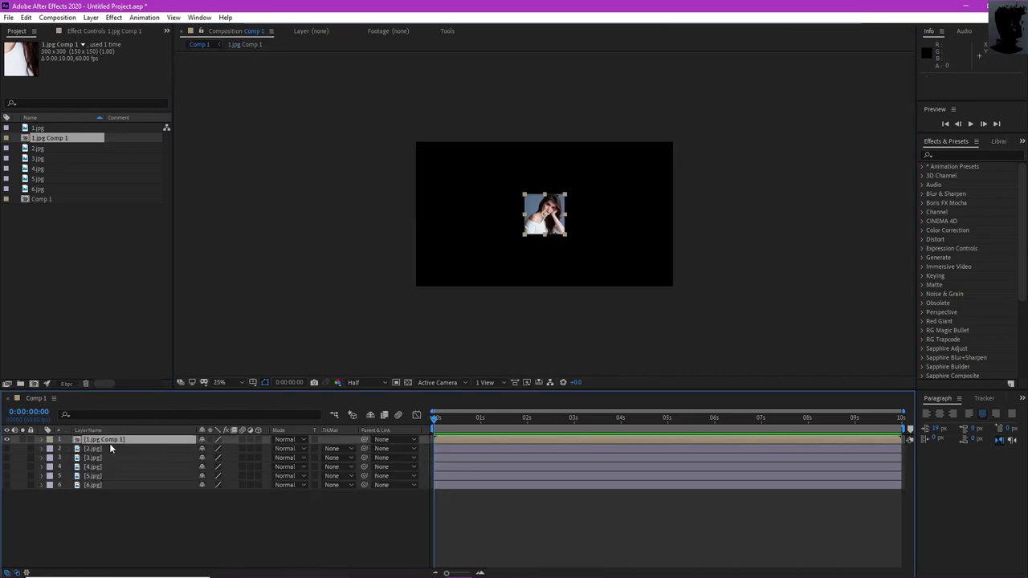
scroll(518, 229, up, 2)
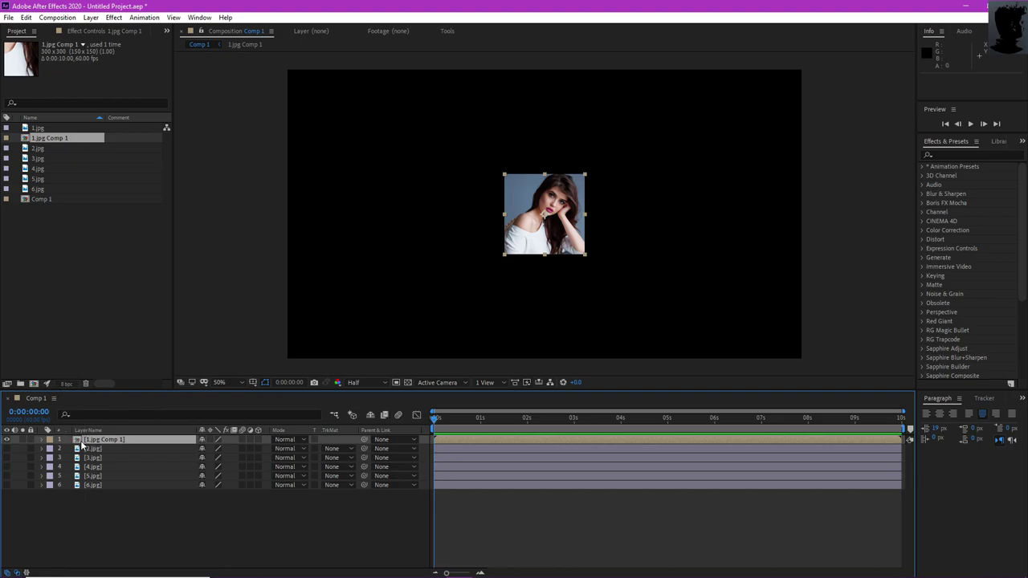
Select the 1.jpg Comp 1 layer and reset the Standard workspace to its saved layout.
click(110, 458)
click(108, 442)
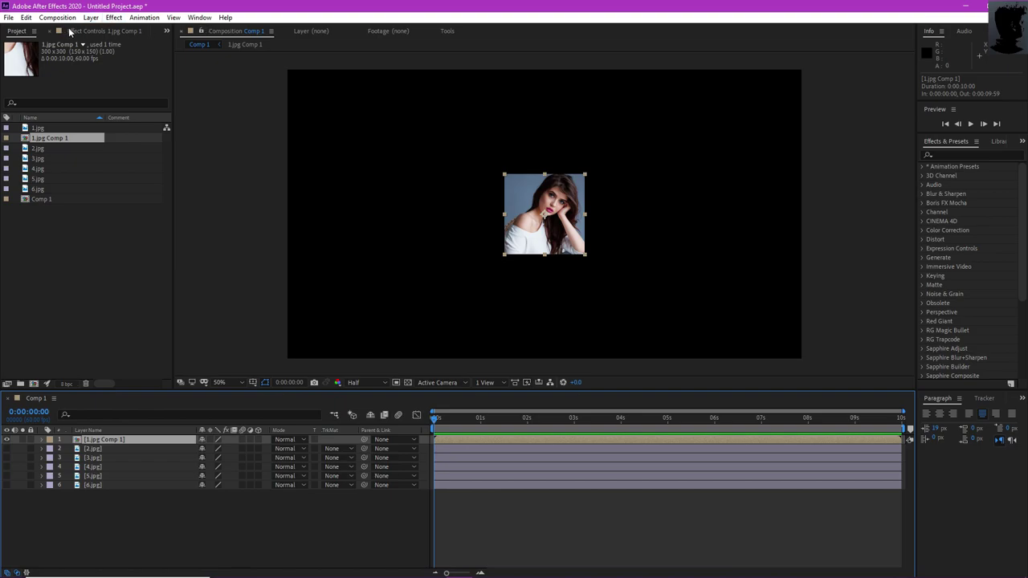
click(199, 17)
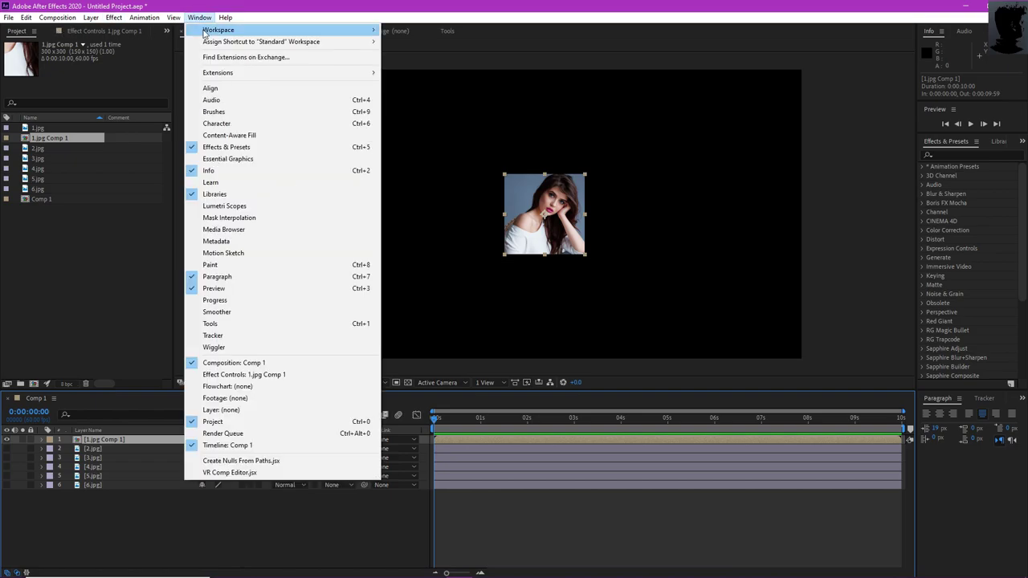
mouse_move(205, 31)
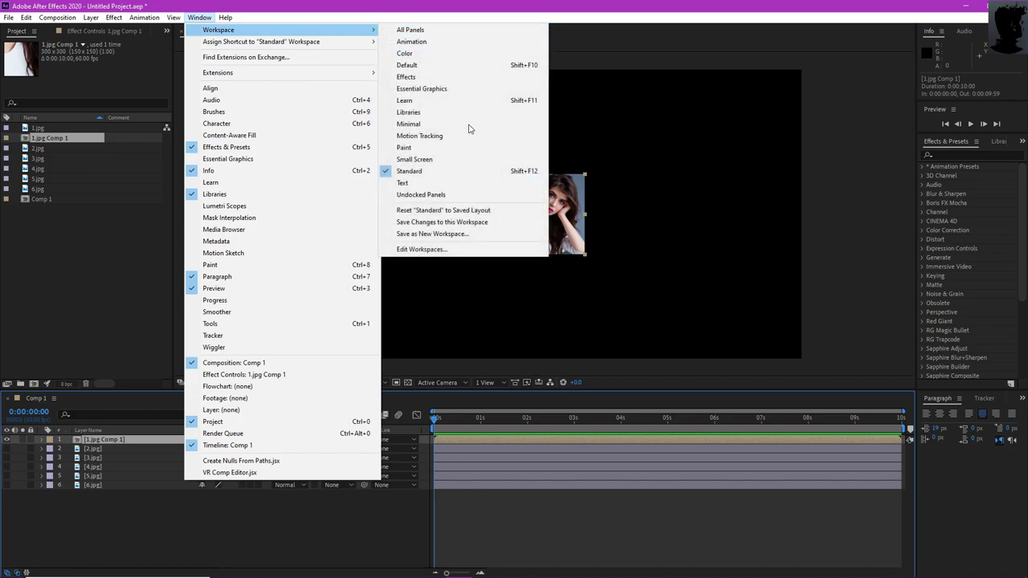
click(452, 211)
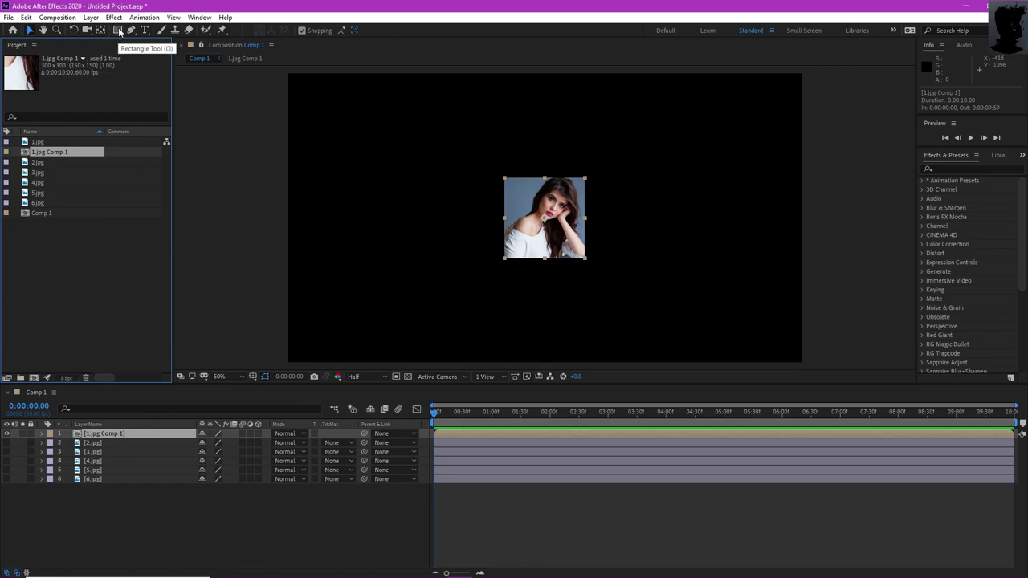
Add a full-size rectangular mask to the 1.jpg Comp 1 layer and select that mask.
click(118, 29)
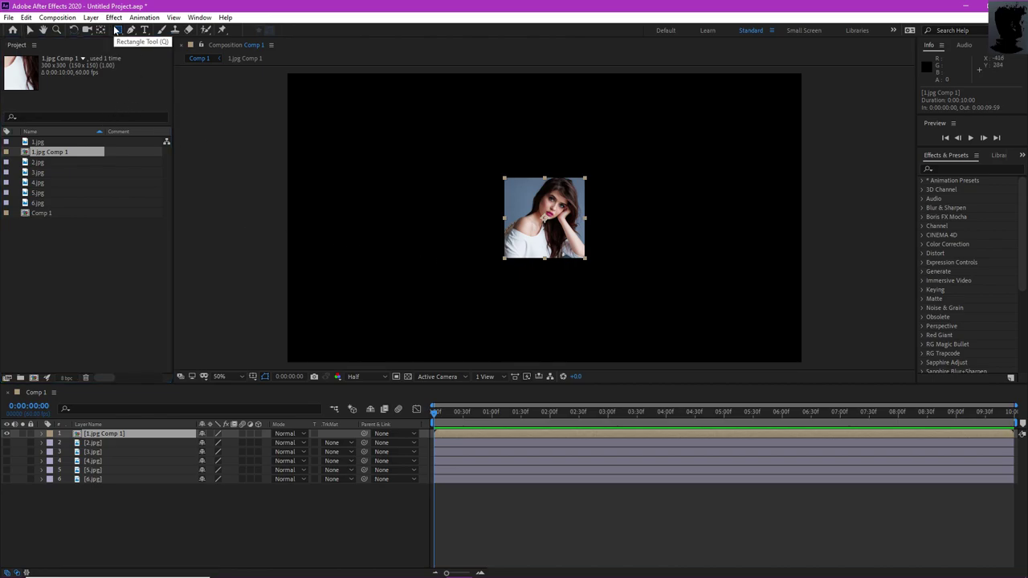
click(42, 434)
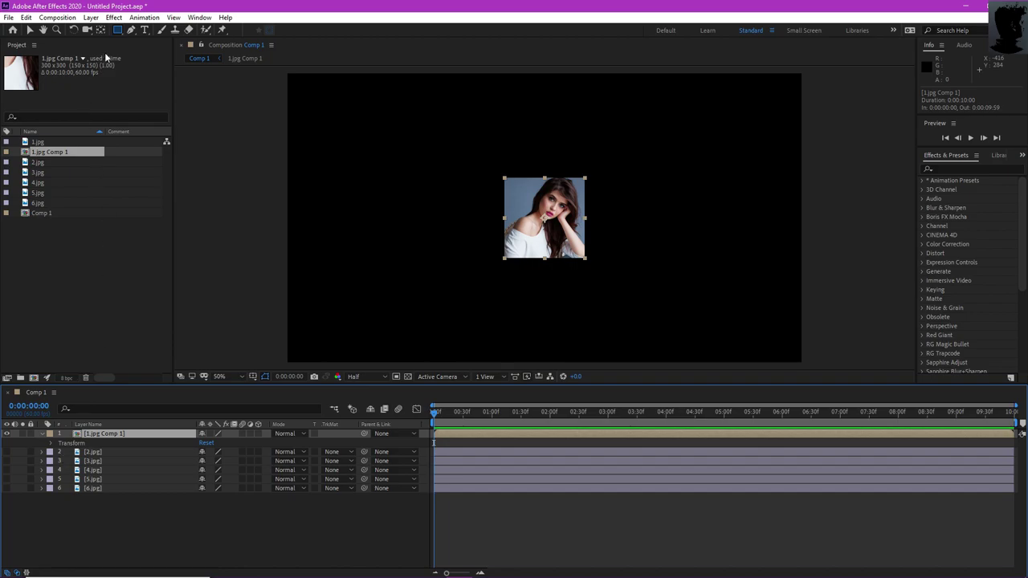
double_click(118, 31)
key(v)
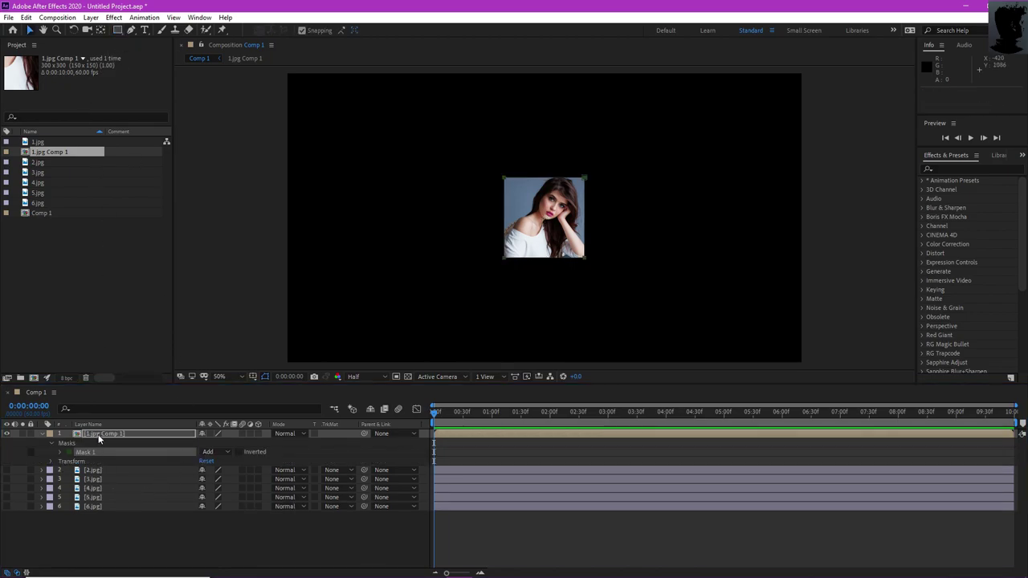
click(100, 452)
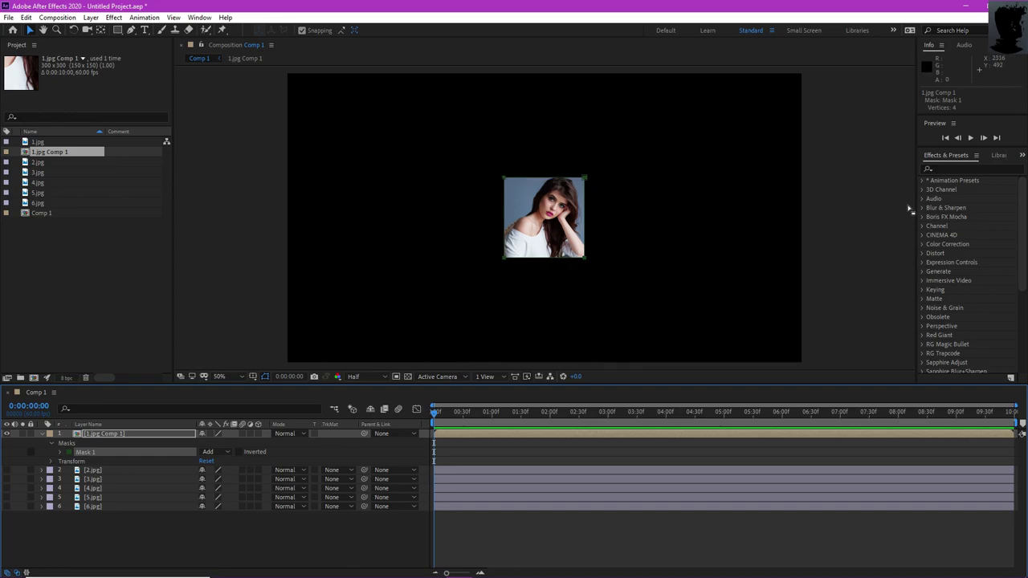
Apply the Generate Stroke effect to the 1.jpg Comp 1 layer with a brush size of 8.
click(941, 168)
text(strok)
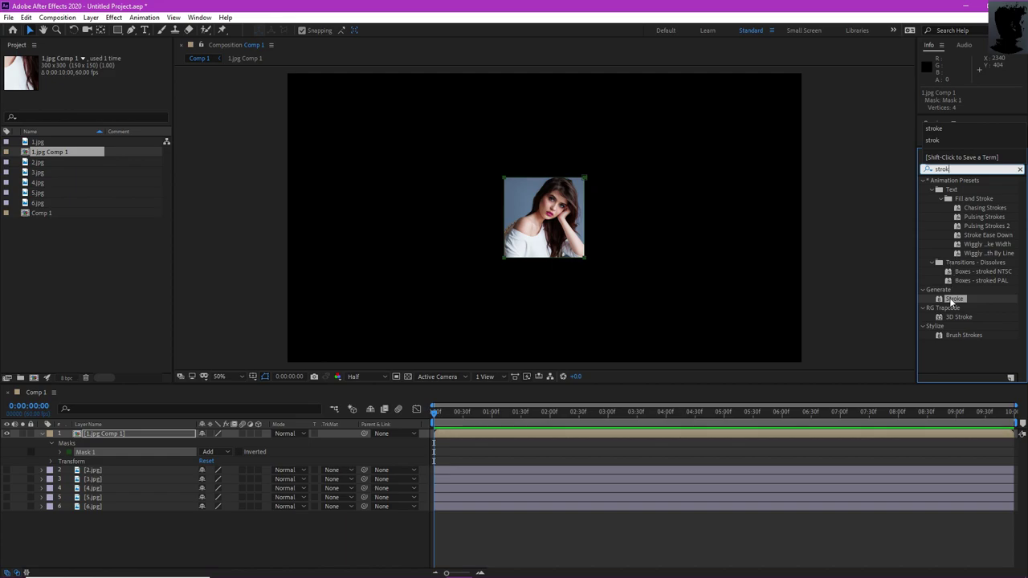
drag(954, 299, 554, 218)
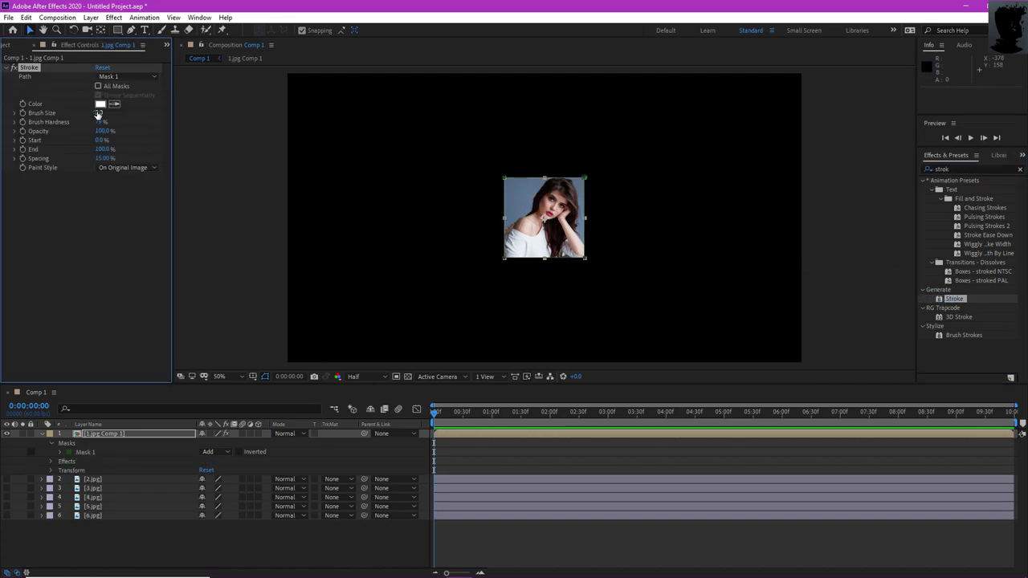
click(97, 113)
text(8)
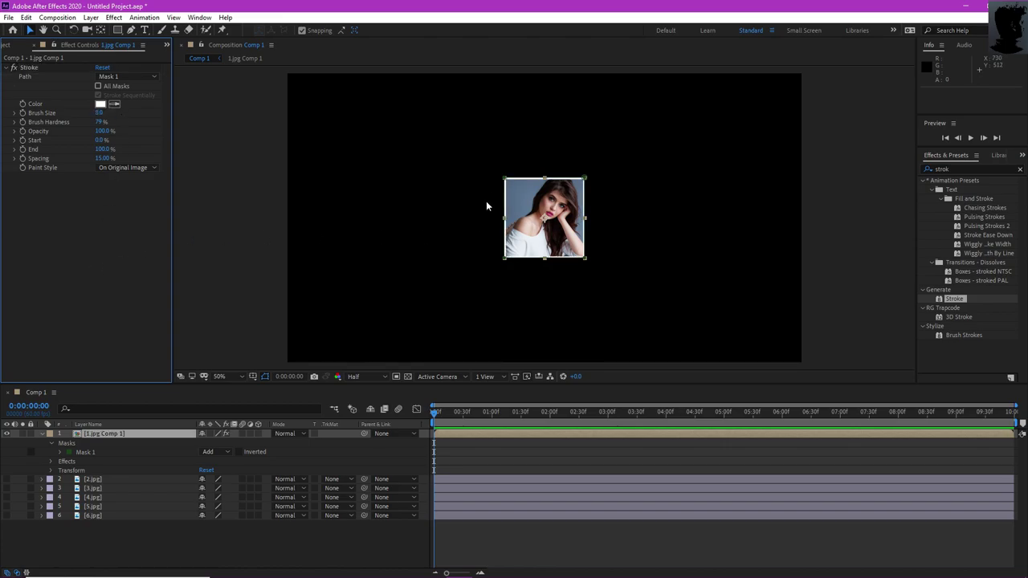
Set the Stroke effect's color to yellow FFCB2D and deselect the layer.
click(99, 104)
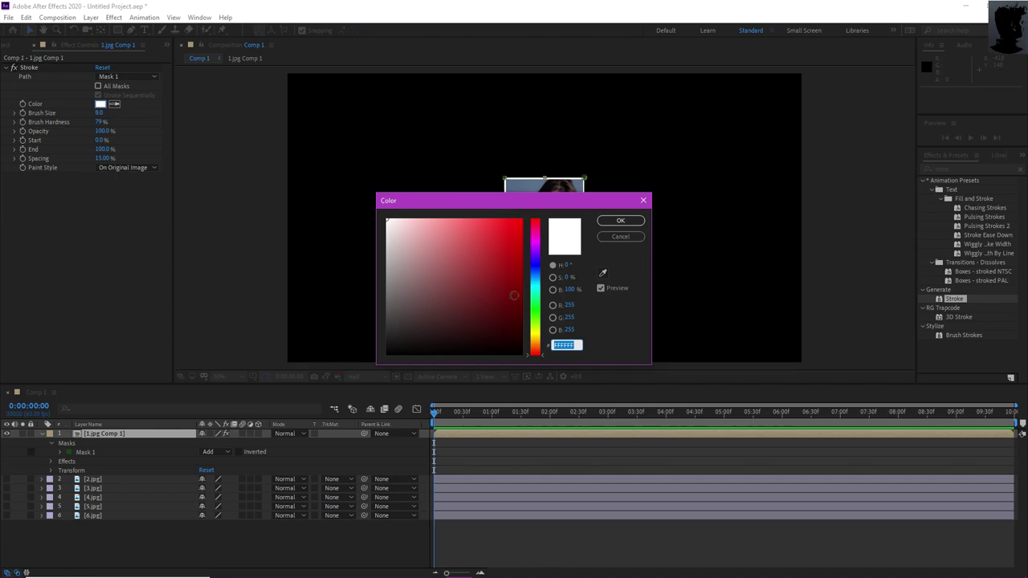
drag(540, 313, 536, 346)
click(498, 217)
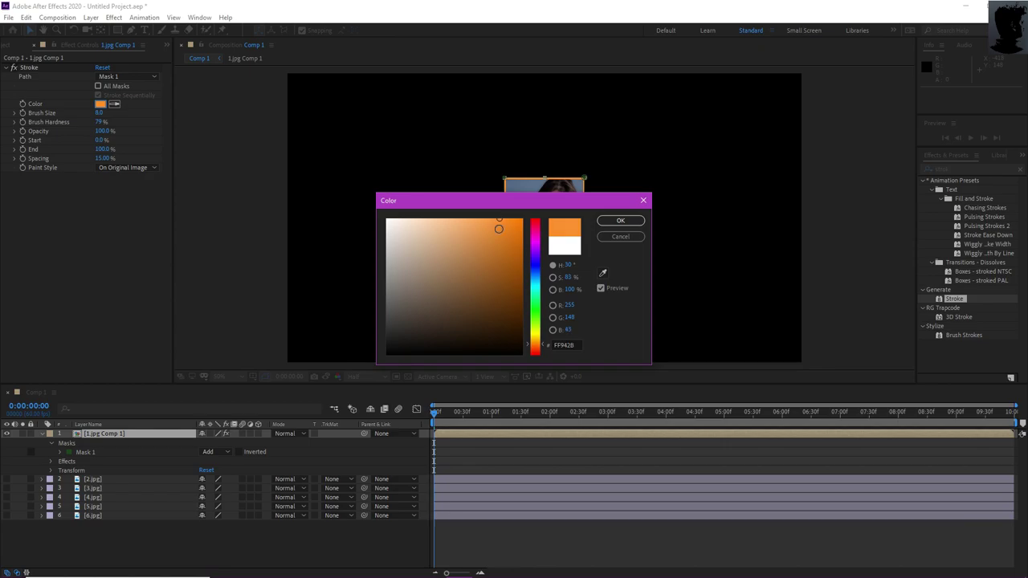
click(499, 219)
click(484, 217)
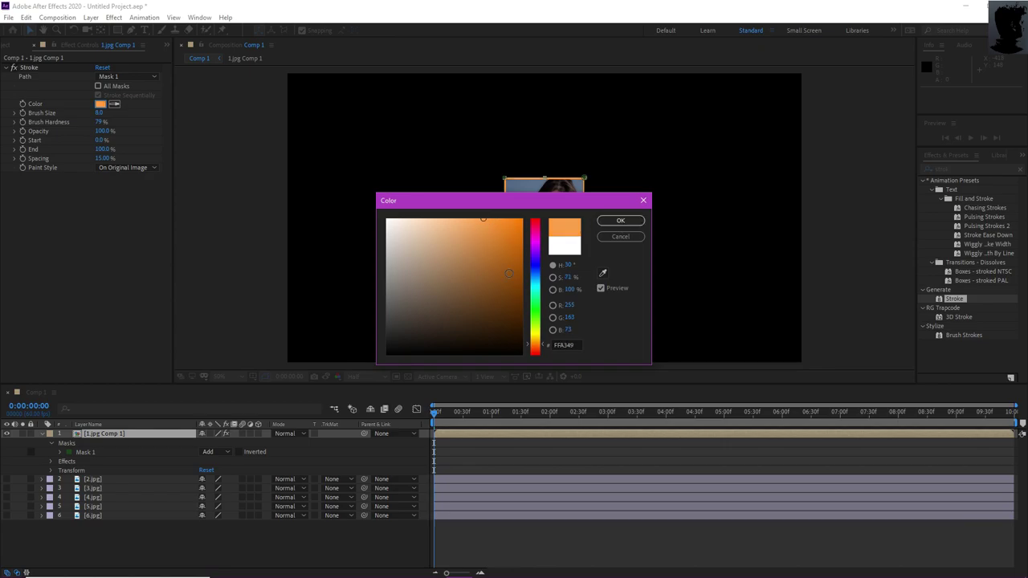
drag(531, 343, 533, 337)
click(497, 211)
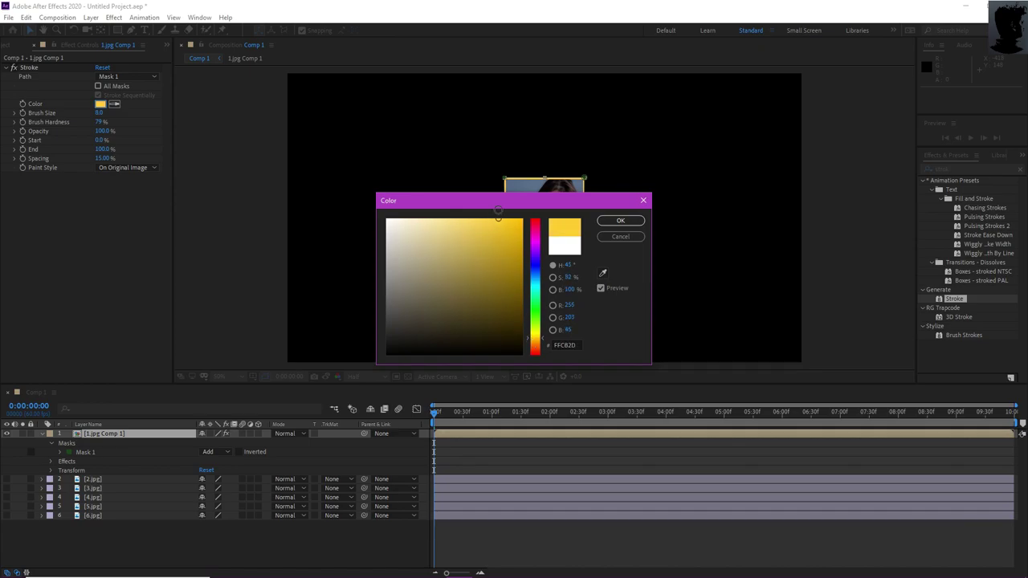
click(606, 220)
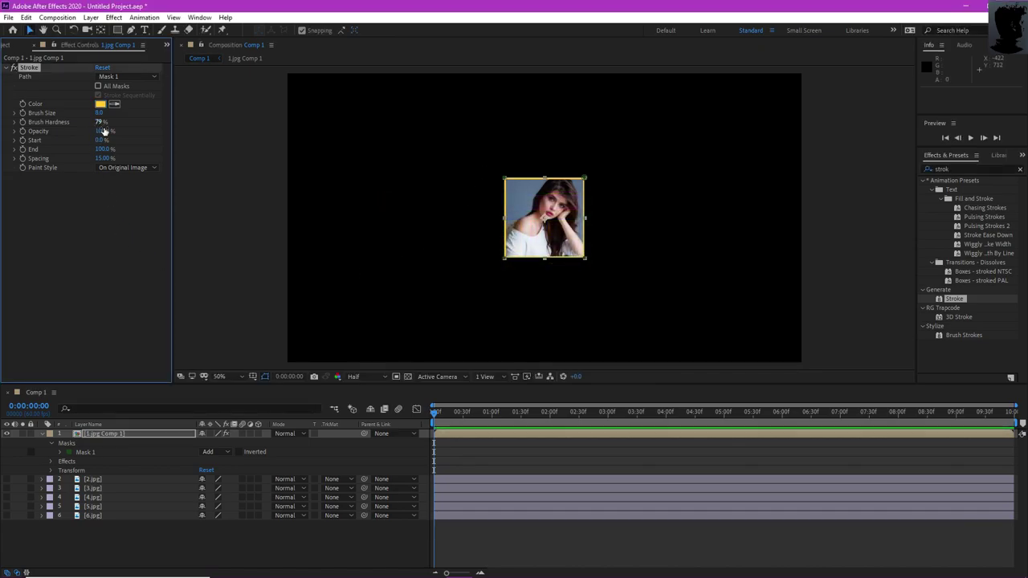
click(232, 229)
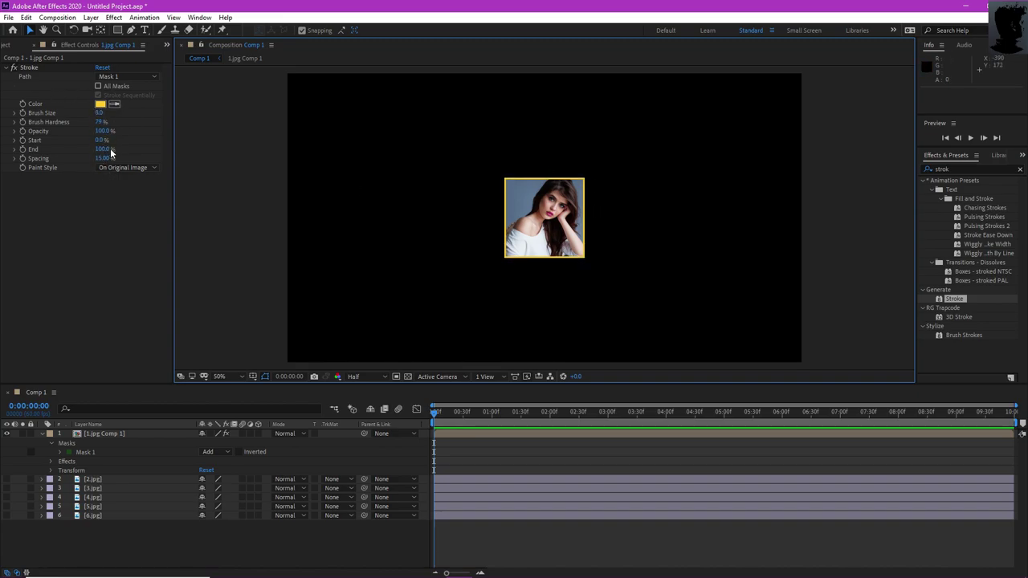
Apply the Stylize Glow effect to the 1.jpg Comp 1 layer.
click(94, 435)
click(951, 170)
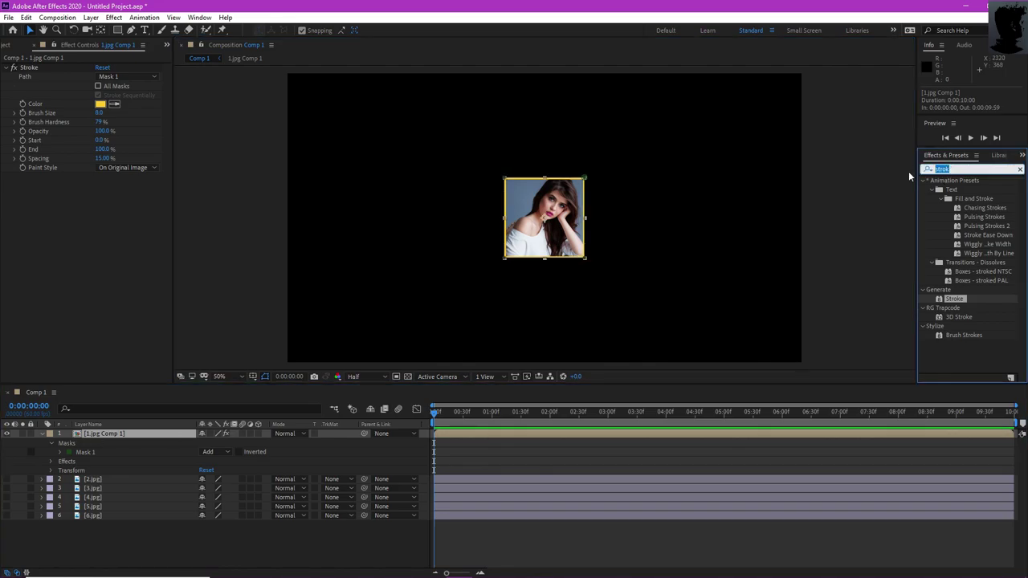
text(glow)
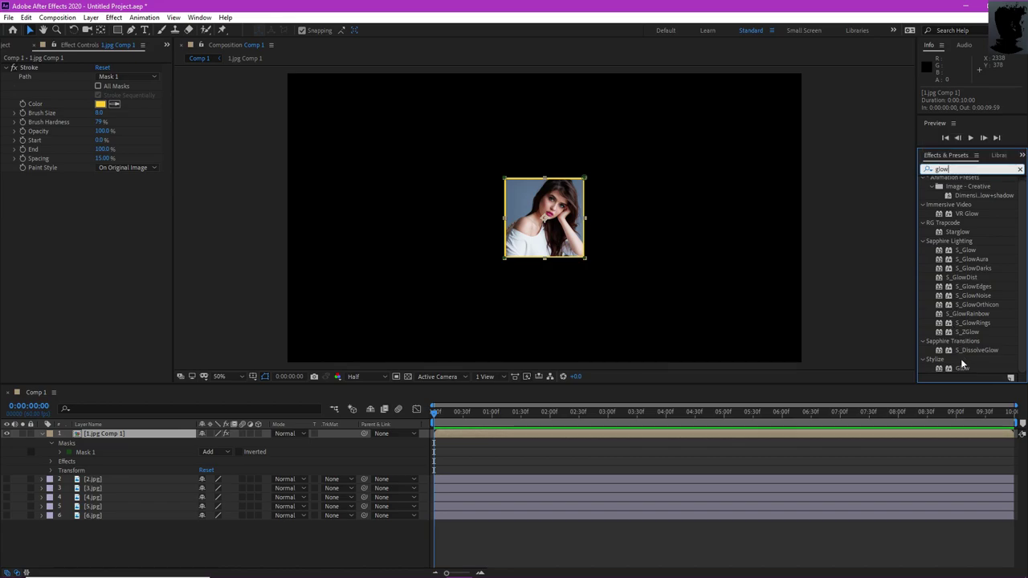
drag(962, 368, 556, 233)
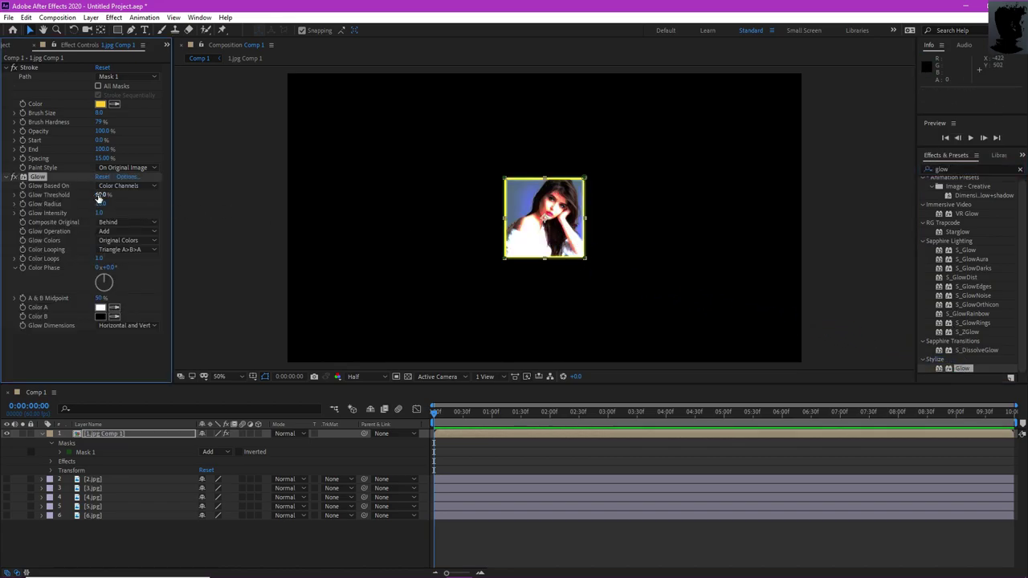
Set the Glow effect's threshold to 100%, radius to 101 and intensity to 3, and inspect the glow around the photo.
drag(101, 195, 221, 197)
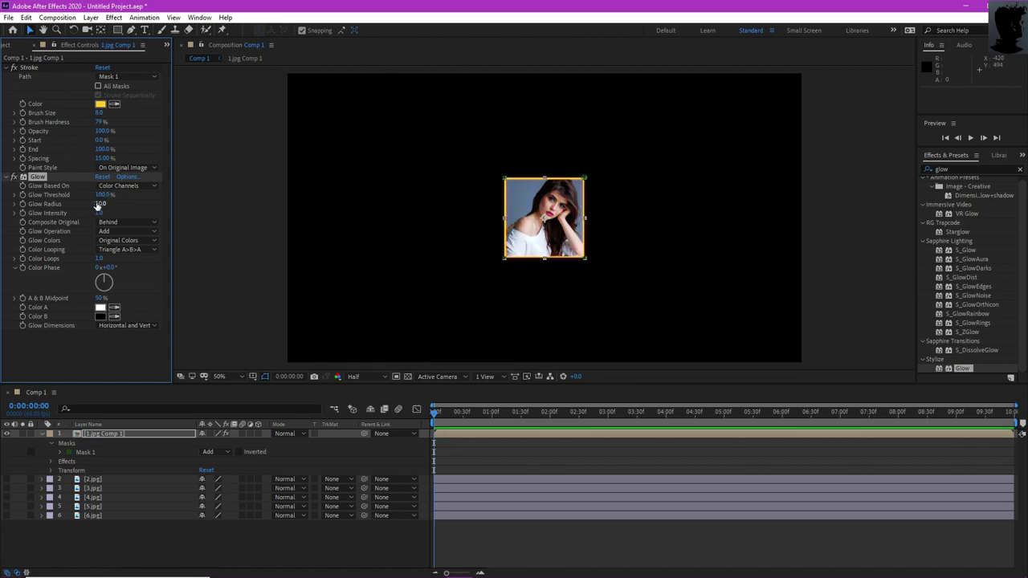
drag(100, 204, 168, 215)
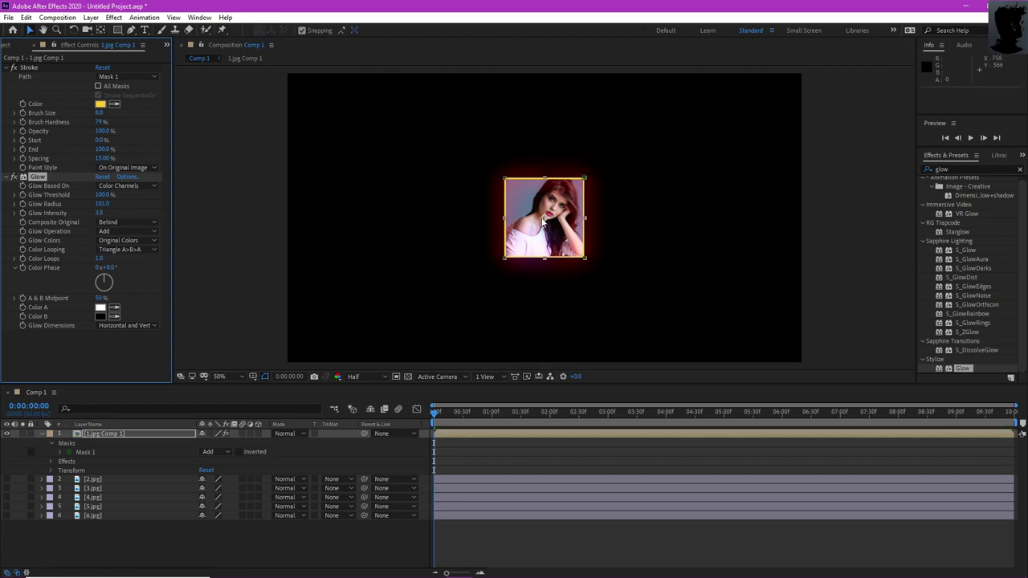
scroll(543, 222, up, 2)
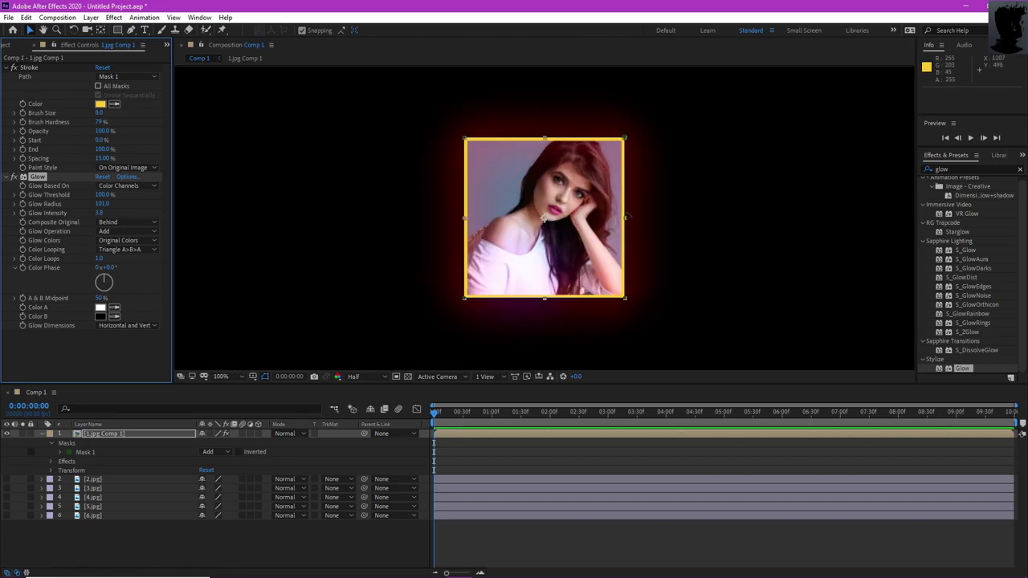
scroll(665, 237, down, 2)
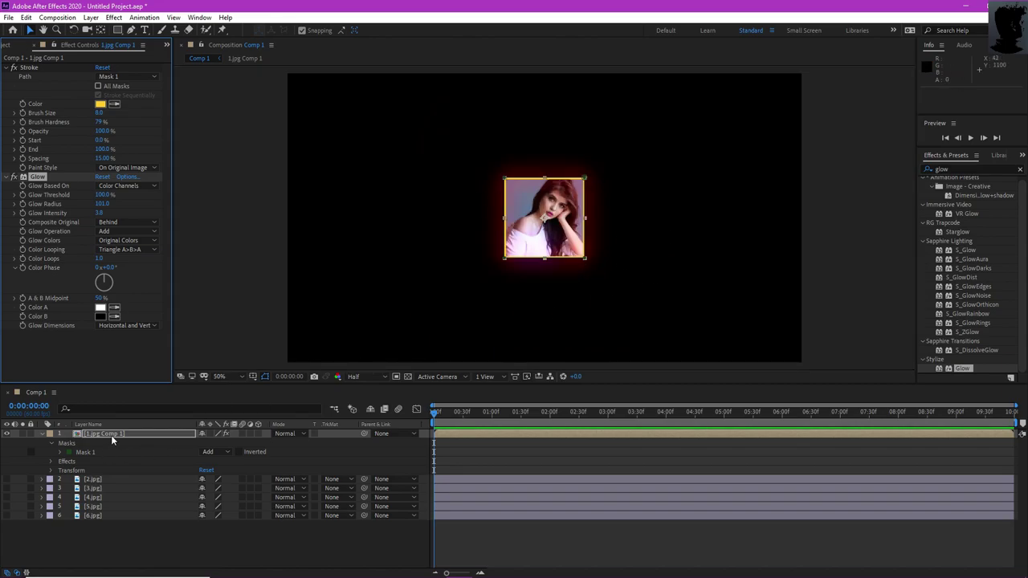
Collapse the 1.jpg Comp 1 layer's properties and its Stroke and Glow effect settings.
click(42, 434)
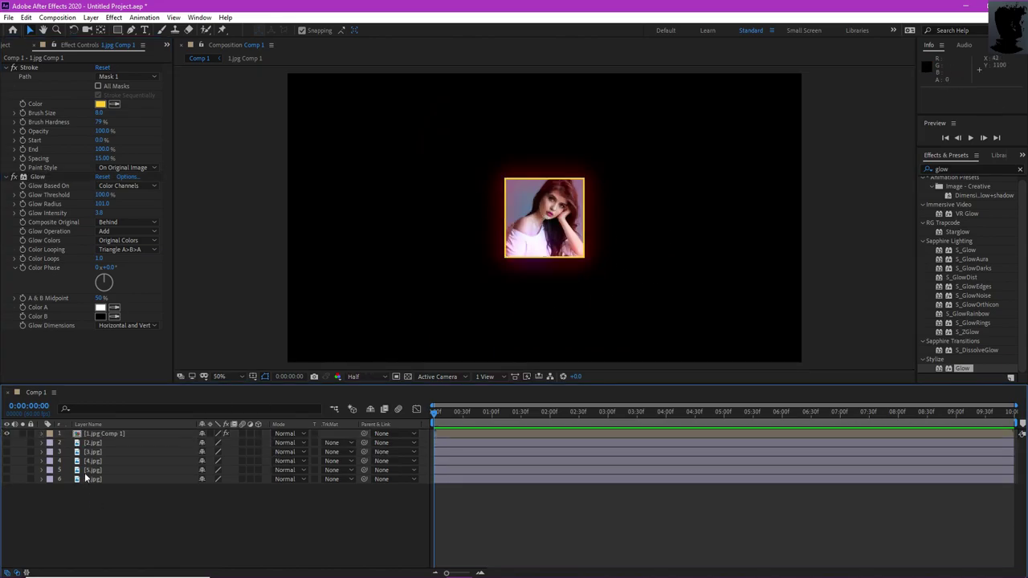
click(6, 68)
click(5, 76)
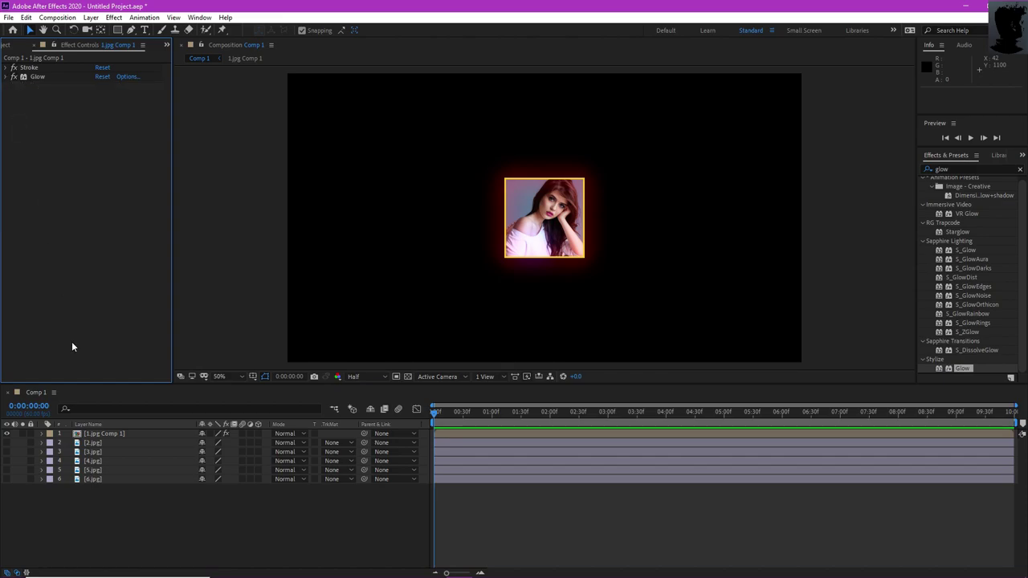
click(99, 507)
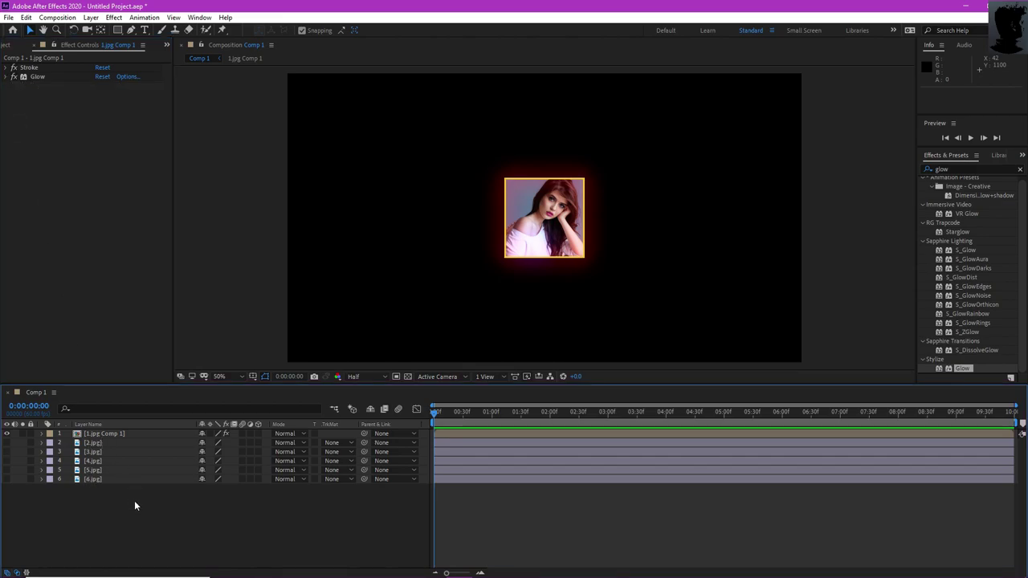
Pre-compose the 2.jpg layer as 2.jpg Comp 1, moving all attributes into the new composition.
click(111, 445)
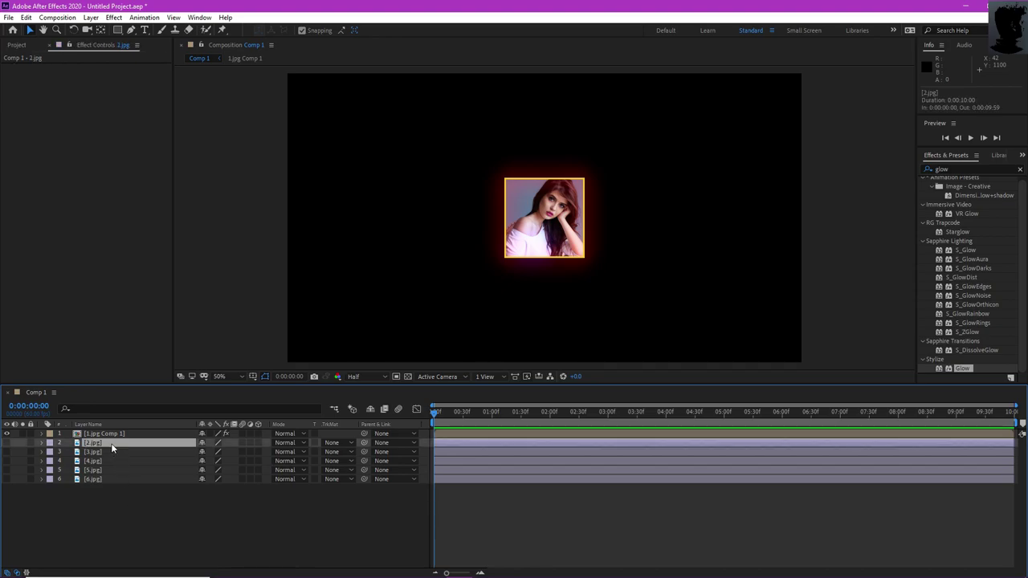
right_click(113, 446)
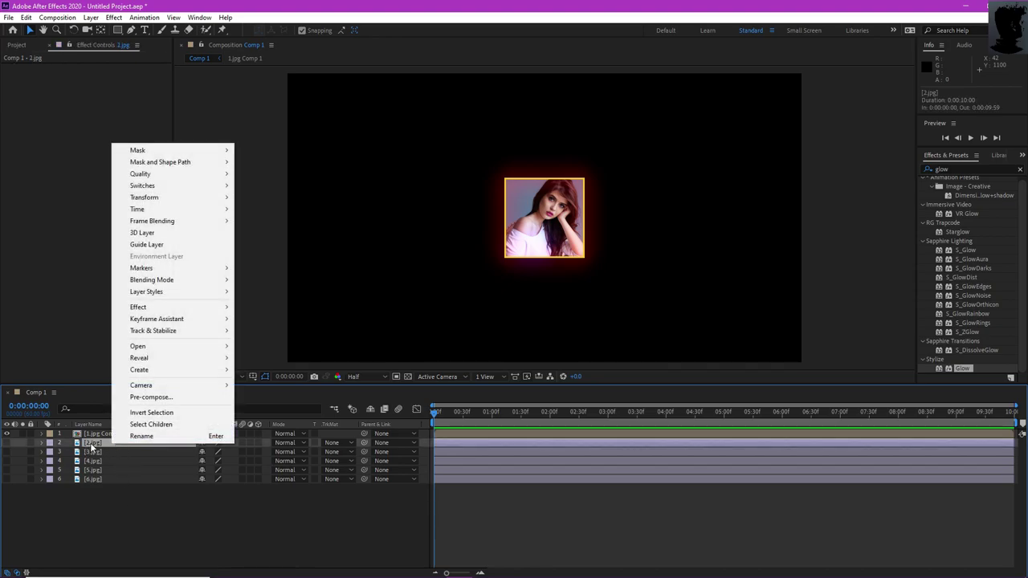
click(148, 397)
click(454, 297)
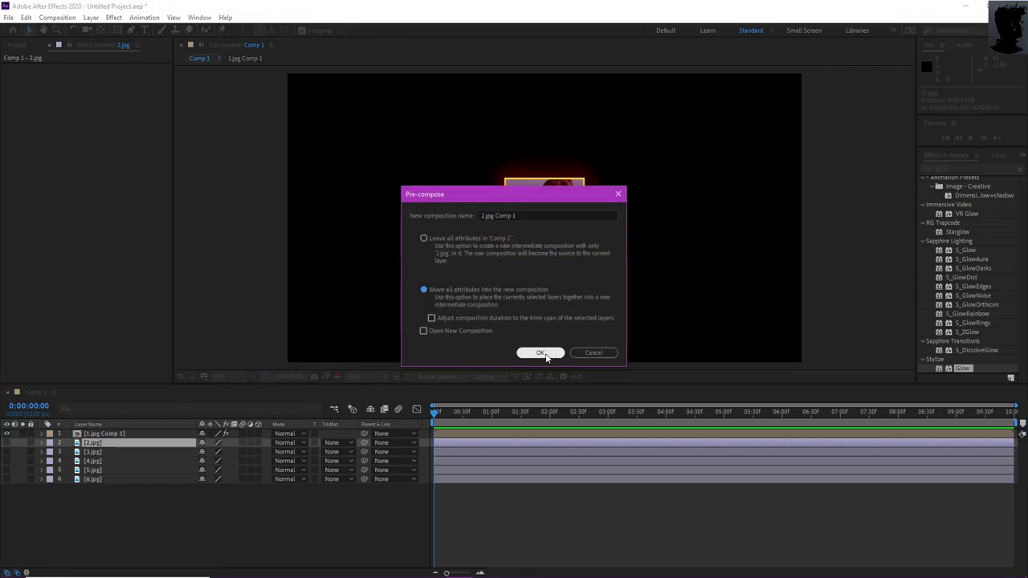
click(546, 356)
Open the 2.jpg Comp 1 composition and set its width and height to 300 px.
double_click(150, 441)
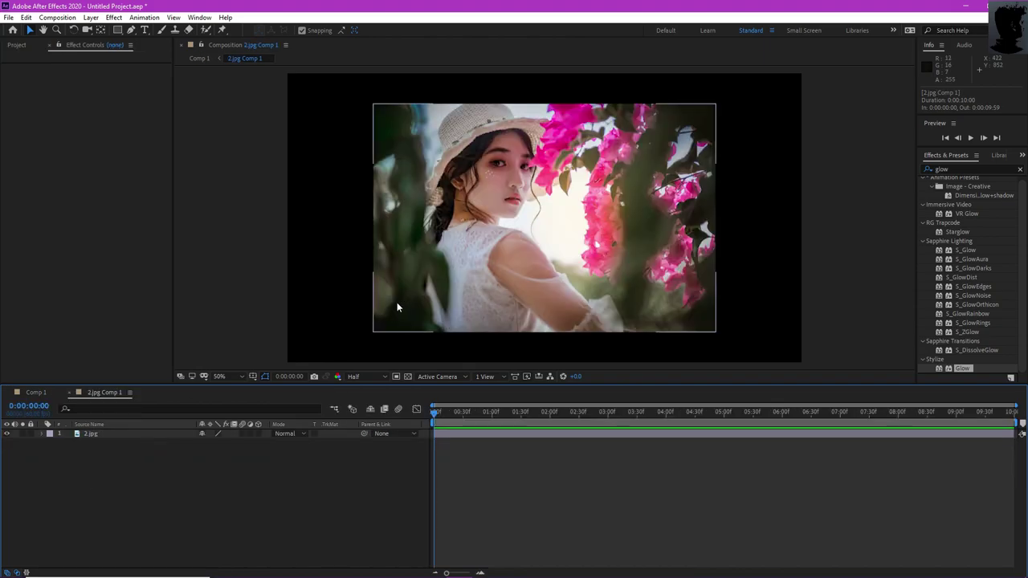
right_click(128, 501)
click(164, 403)
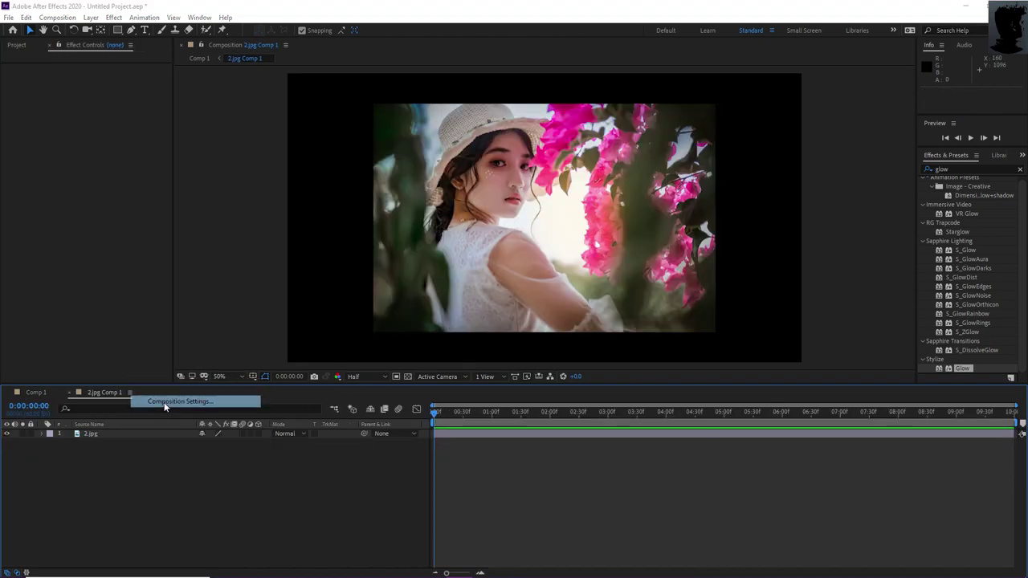
click(431, 215)
text(300)
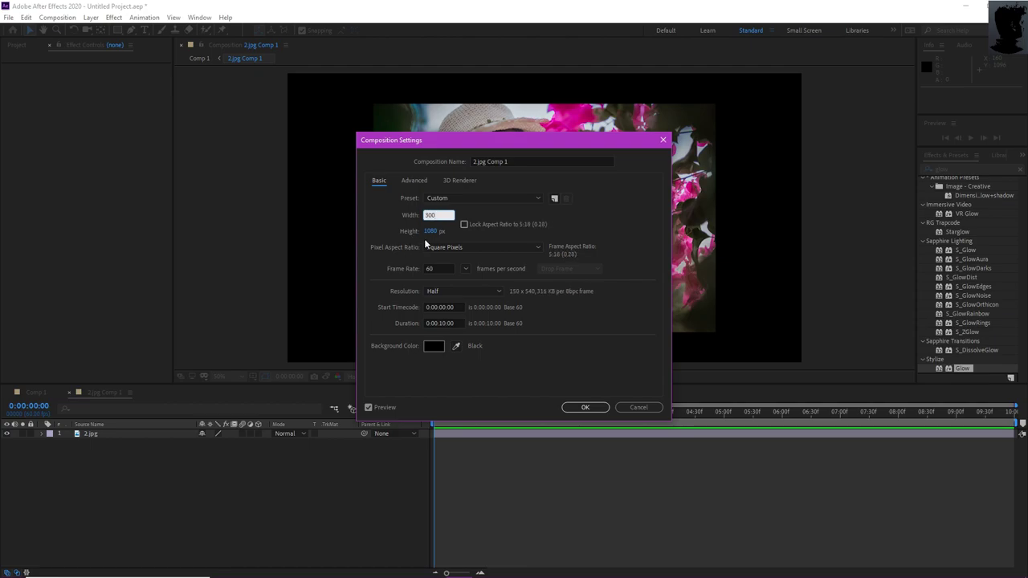
key(Tab)
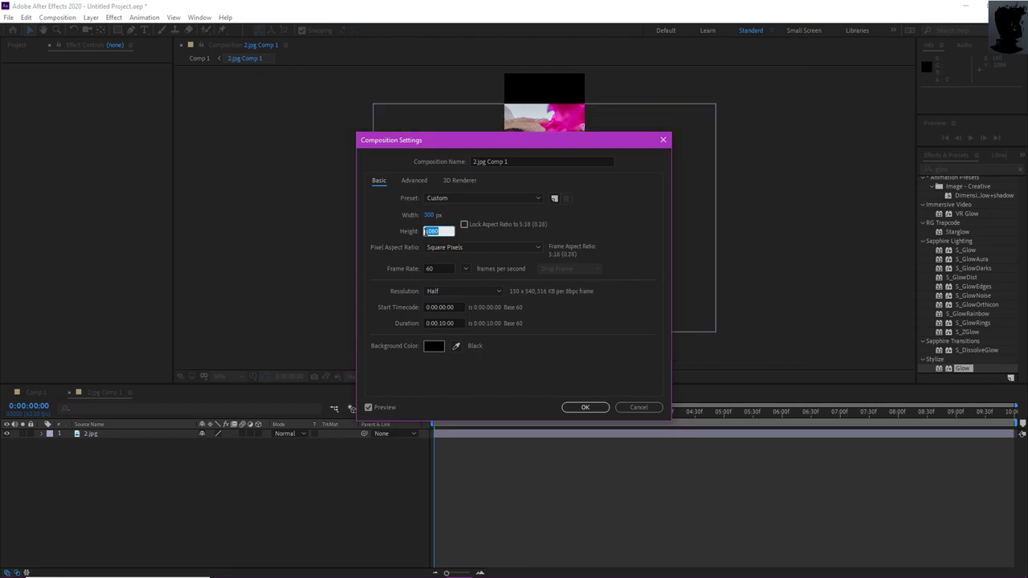
text(300)
key(Tab)
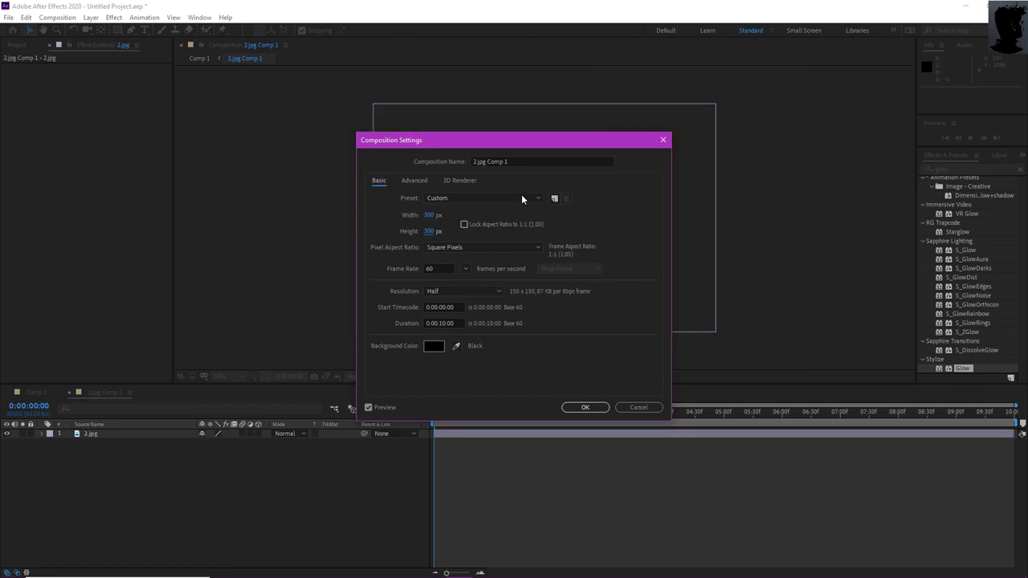
click(584, 407)
Scale the 2.jpg photo to about 36%, shift it slightly right within the square frame, and return to Comp 1.
click(552, 289)
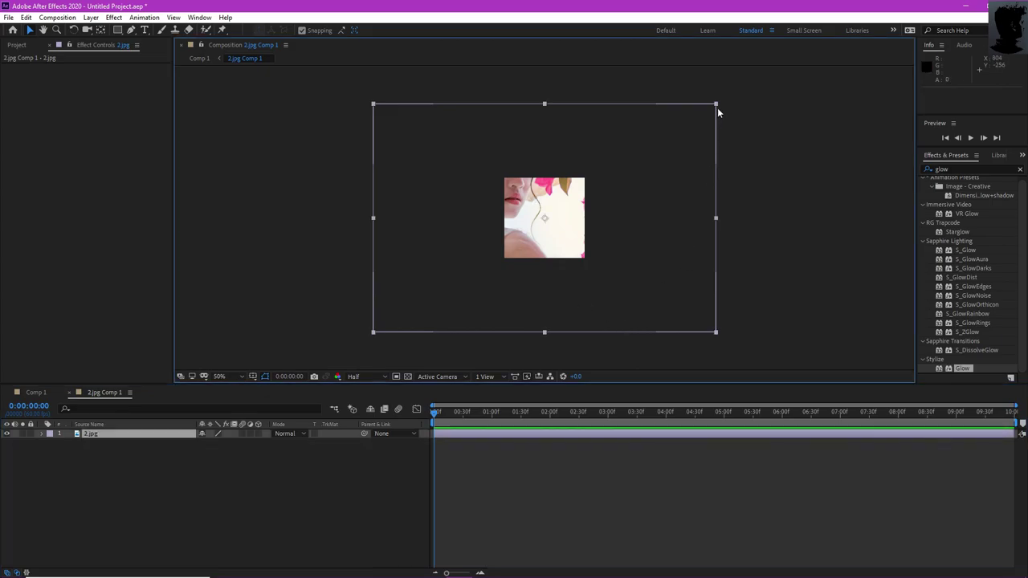
drag(717, 107, 631, 179)
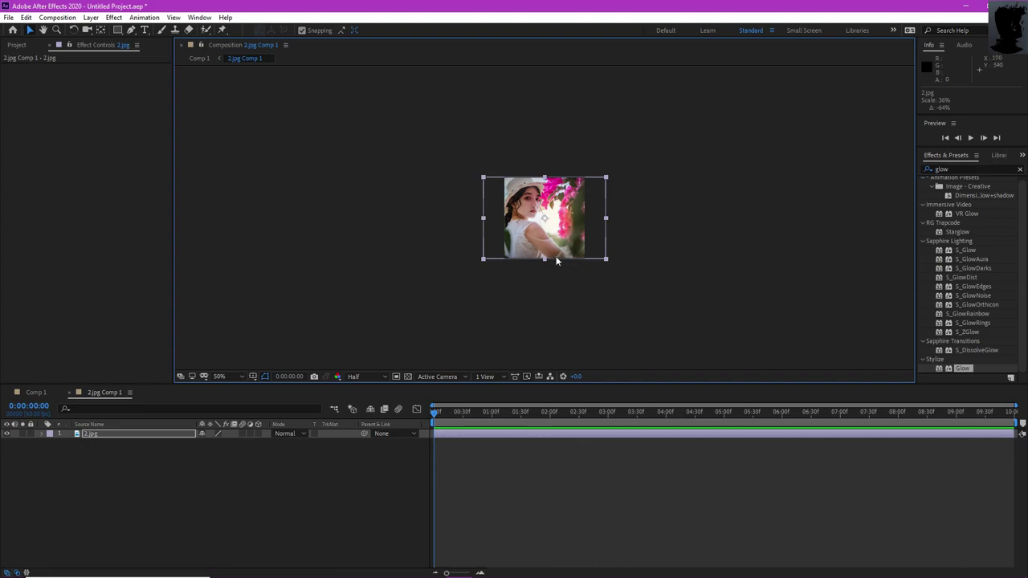
drag(548, 234, 558, 234)
click(111, 451)
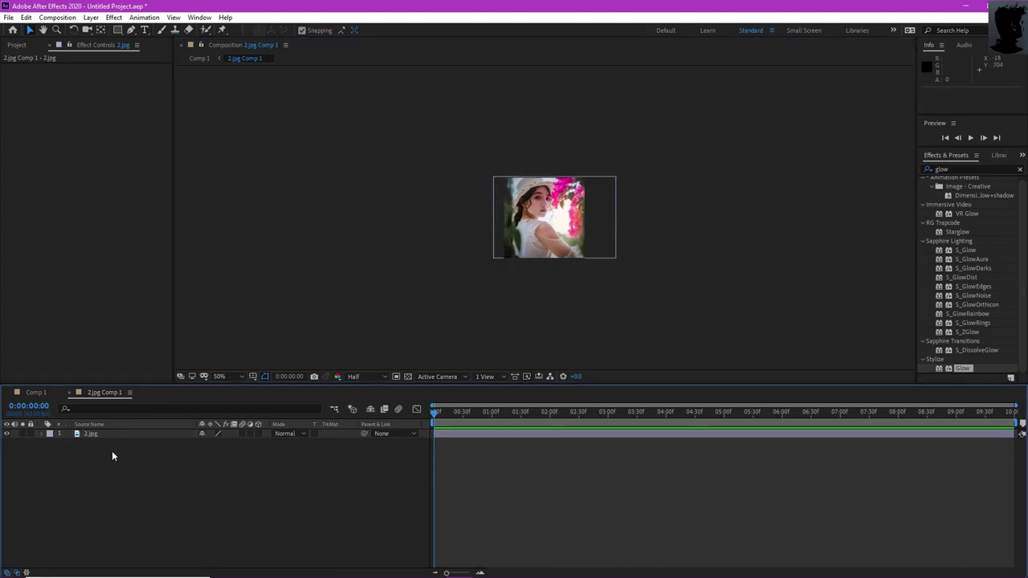
click(71, 393)
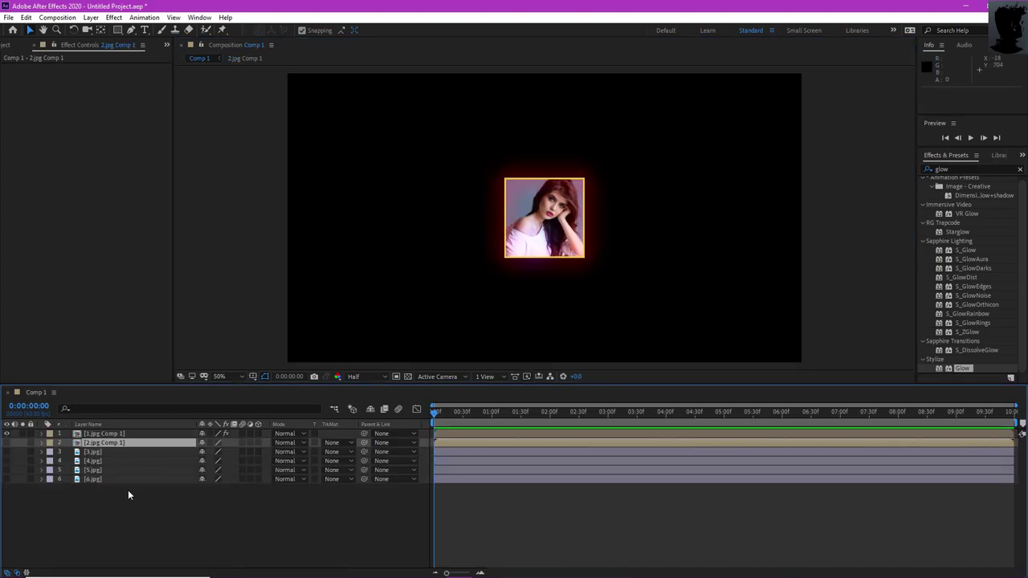
Toggle the visibility of 1.jpg Comp 1 and 2.jpg Comp 1 to compare the bordered photo with the plain one.
click(6, 433)
click(120, 433)
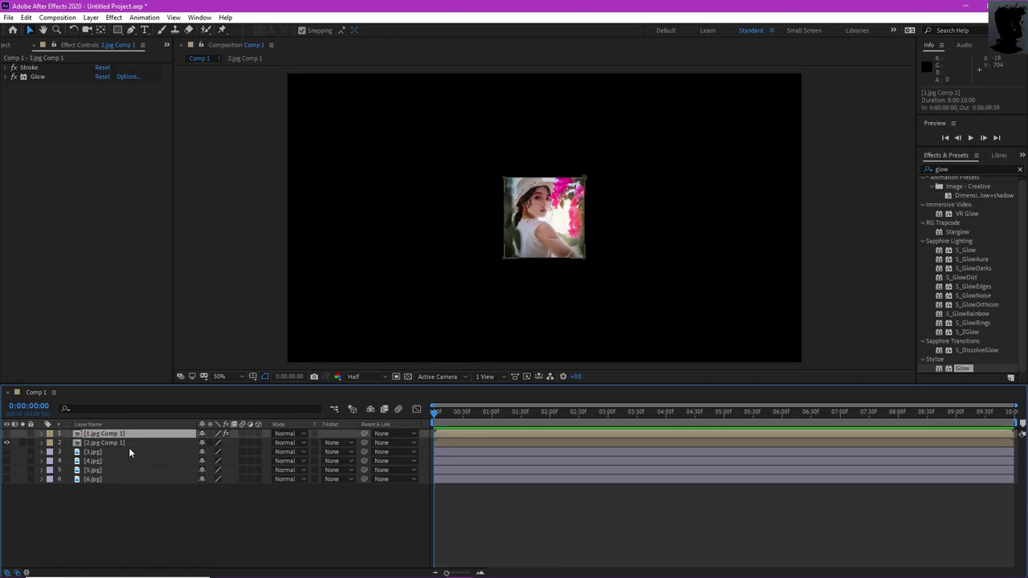
click(133, 444)
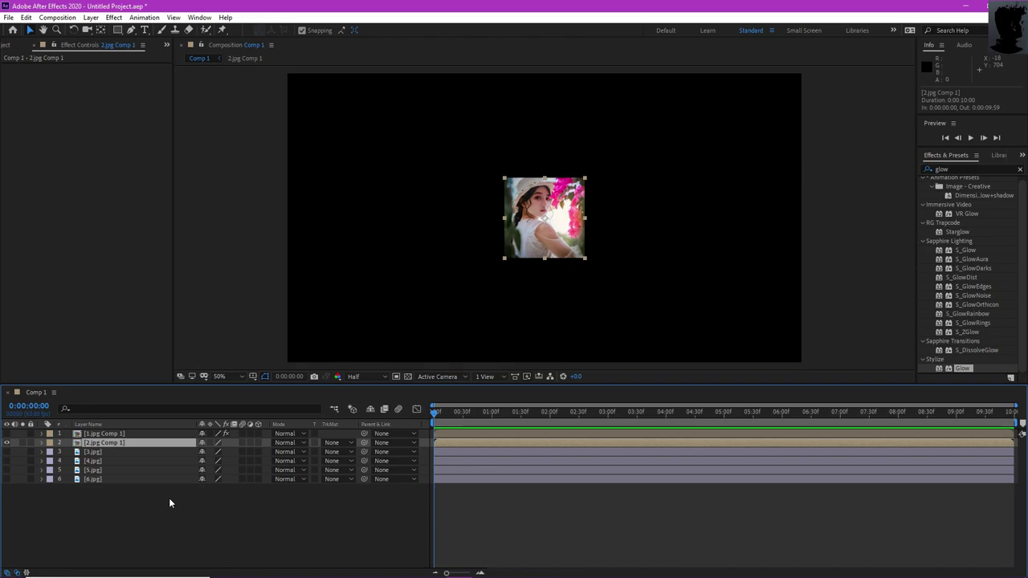
click(135, 435)
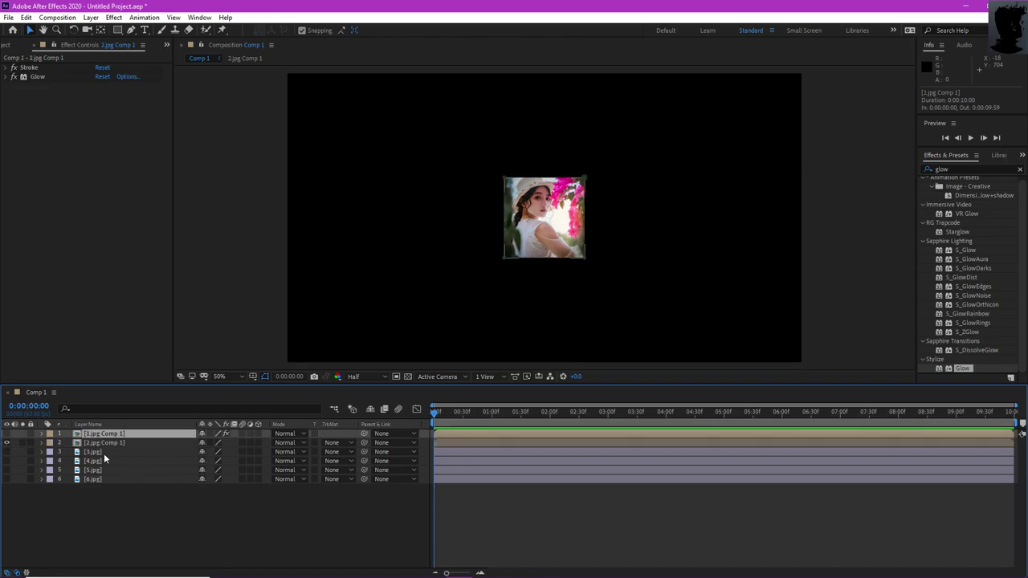
click(7, 452)
click(7, 451)
click(6, 442)
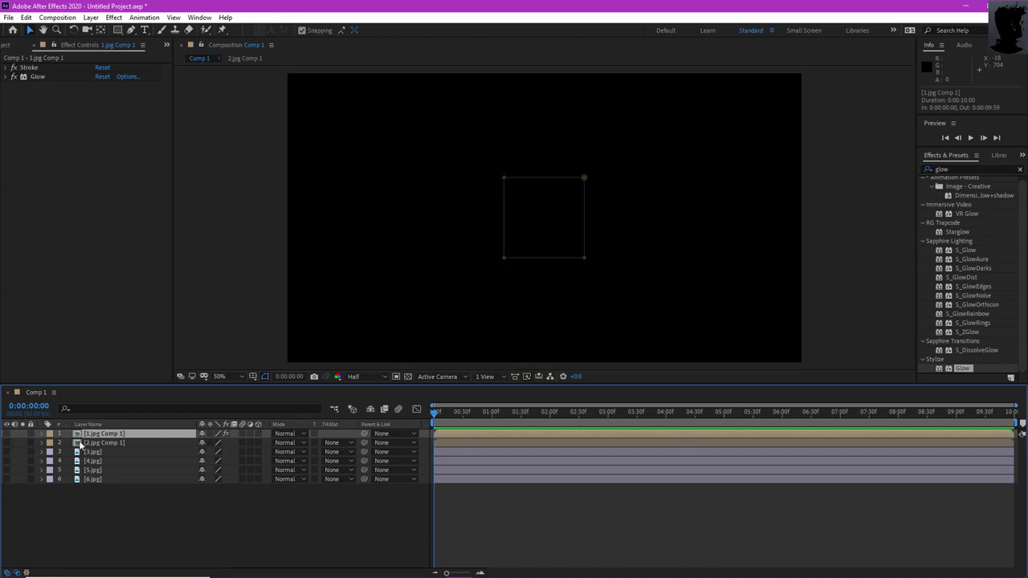
click(6, 433)
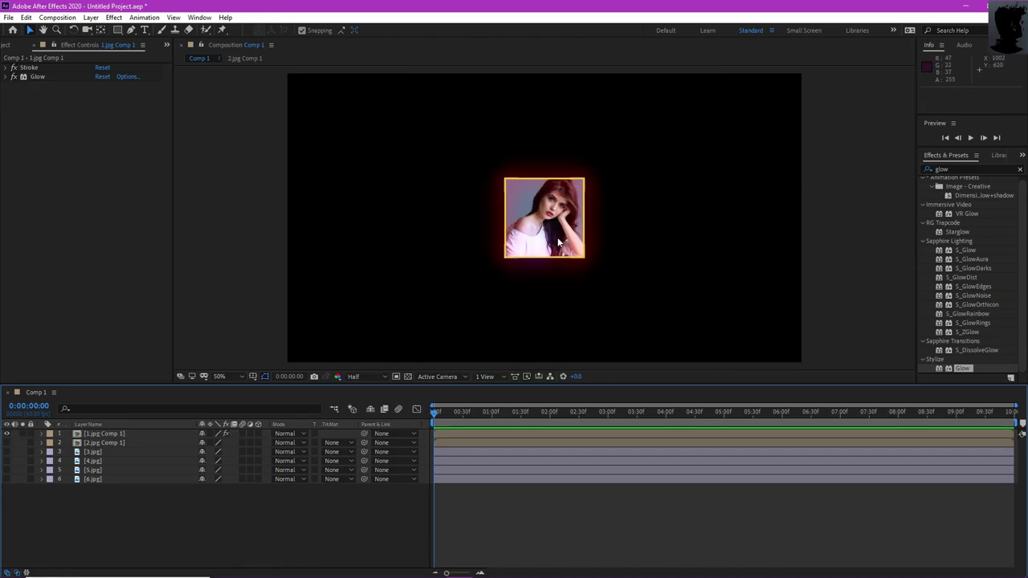
Duplicate the 1.jpg Comp 1 layer five times.
click(189, 432)
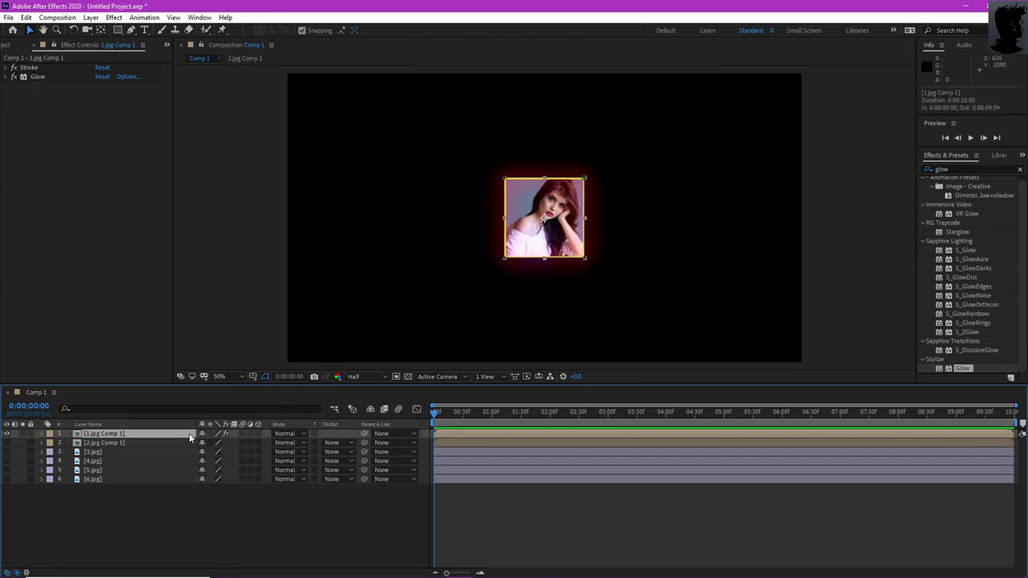
key(ctrl+d)
key(ctrl+d)
key(ctrl+d)
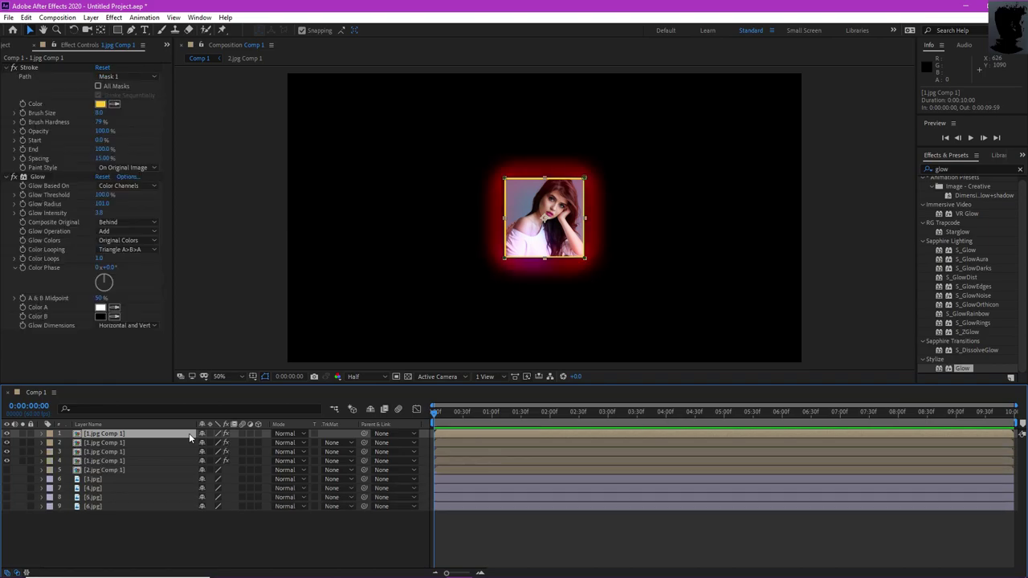
key(ctrl+d)
key(ctrl+d)
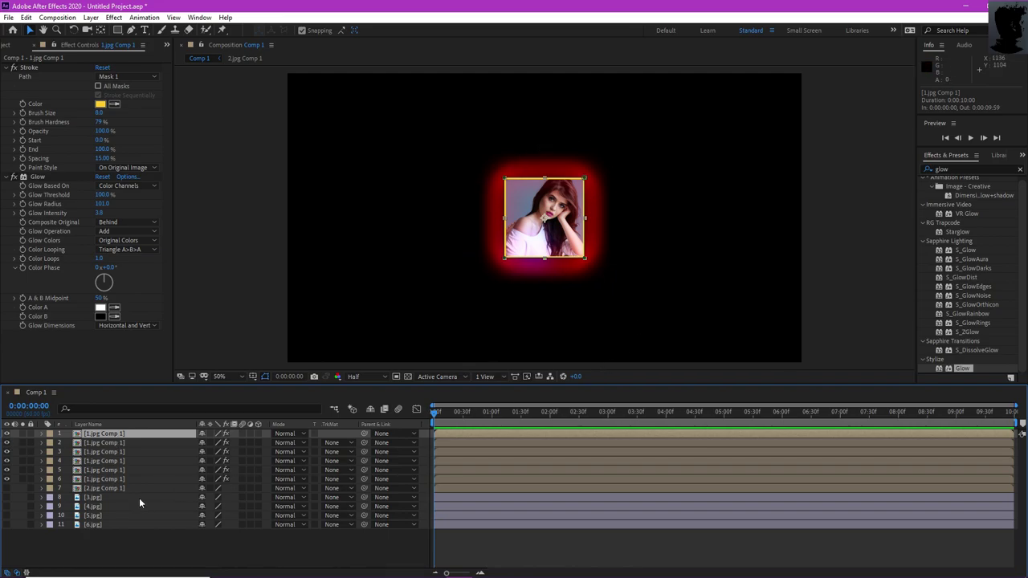
Delete the five duplicate 1.jpg Comp 1 layers, keeping a single one.
click(108, 443)
key(Delete)
click(106, 446)
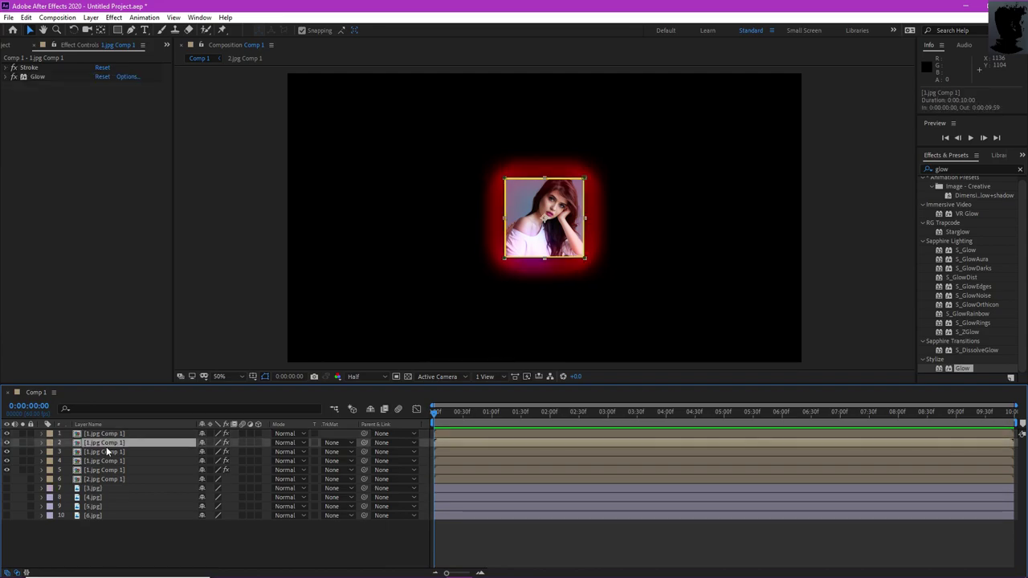
key(Delete)
click(106, 444)
key(Delete)
click(106, 445)
key(Delete)
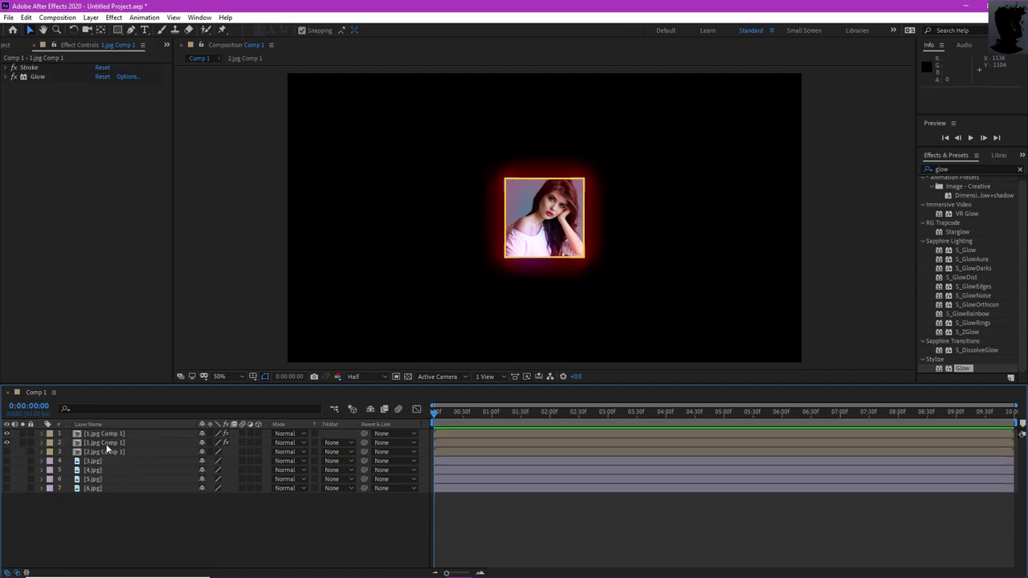
click(106, 445)
key(Delete)
Show 2.jpg Comp 1 instead of 1.jpg Comp 1 and add a rectangular mask covering the whole 2.jpg Comp 1 layer.
click(100, 434)
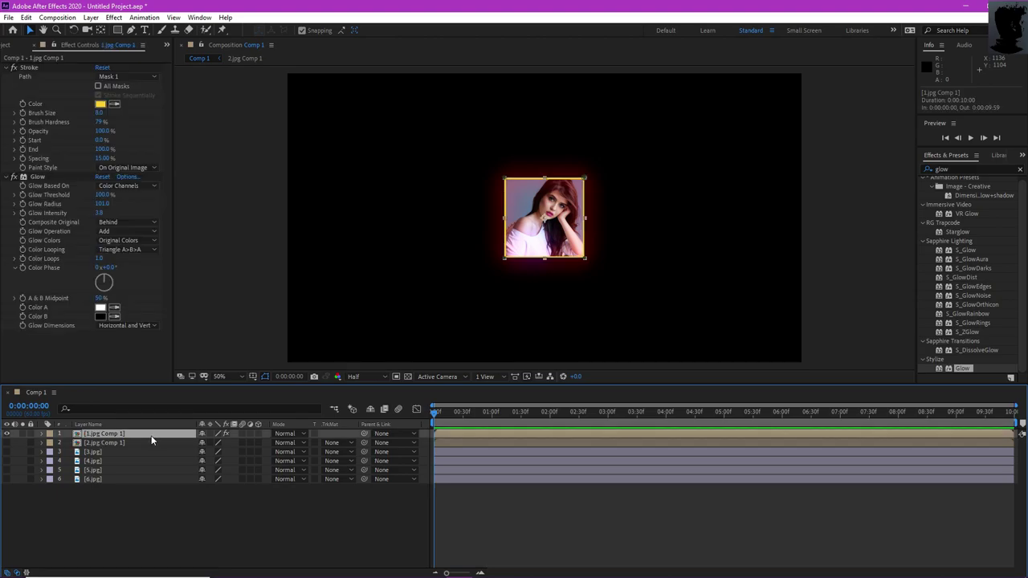
click(8, 434)
click(9, 444)
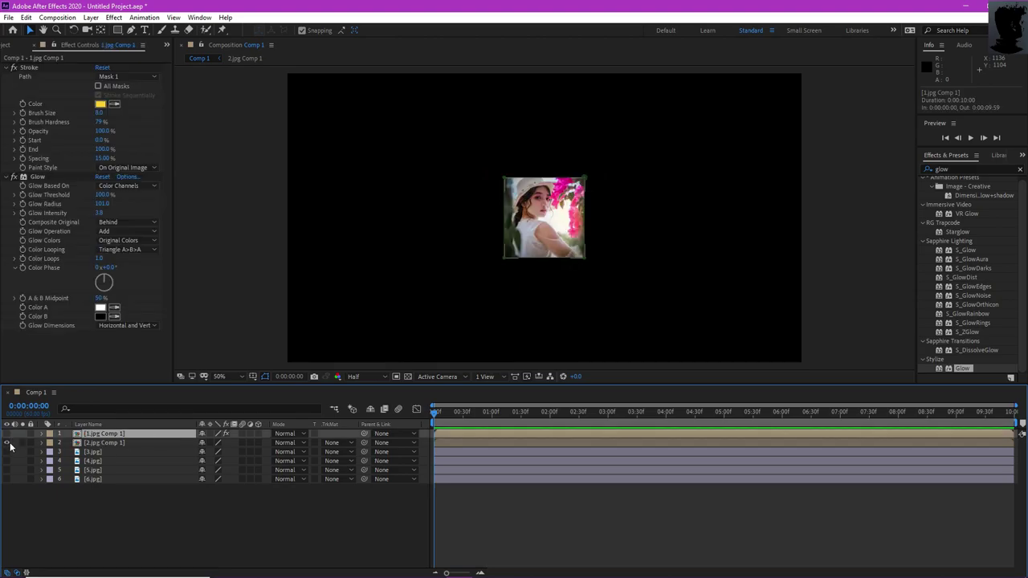
click(102, 442)
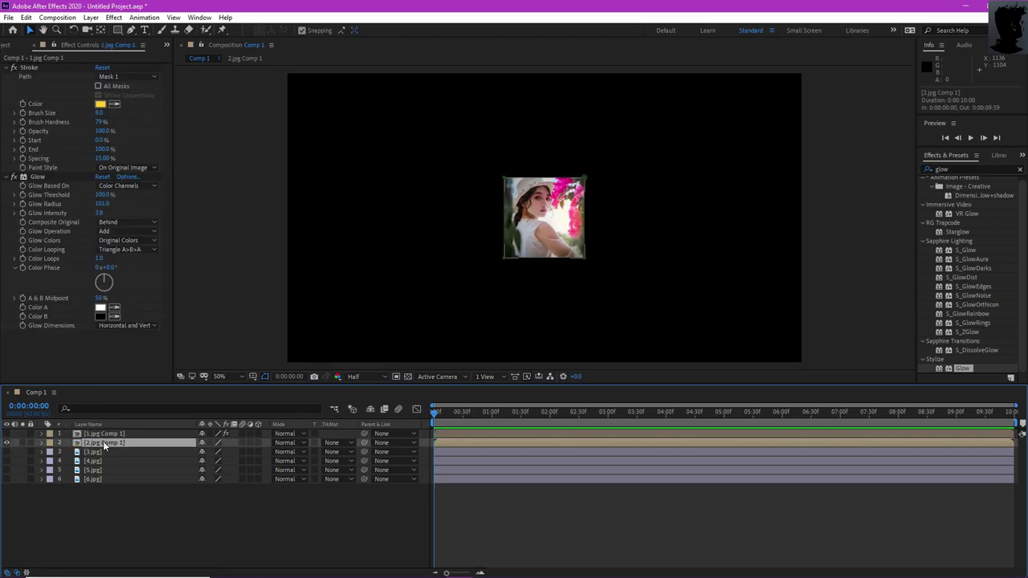
double_click(119, 28)
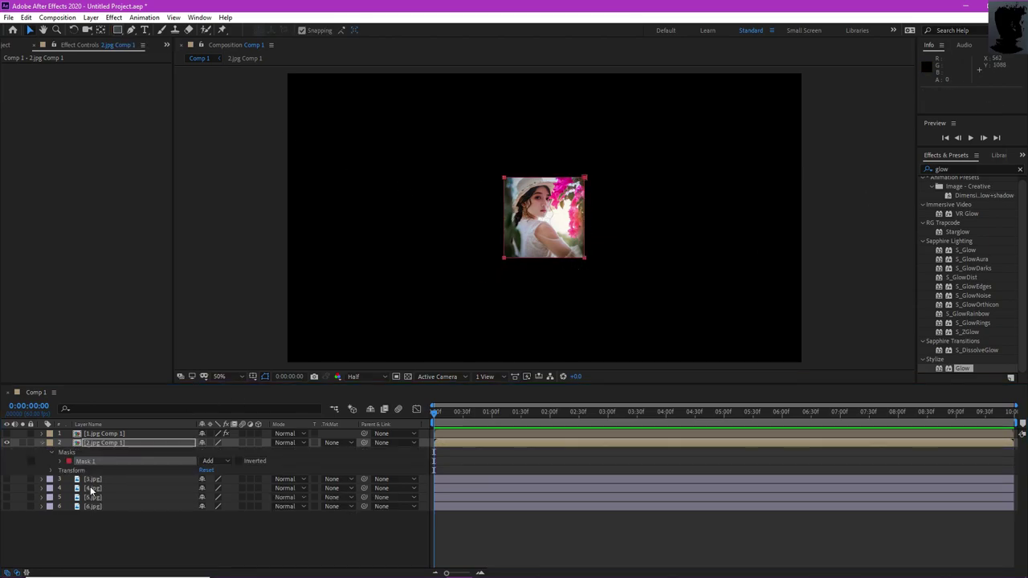
Copy the Stroke and Glow effects from 1.jpg Comp 1 onto the 2.jpg Comp 1 layer.
click(89, 444)
click(42, 433)
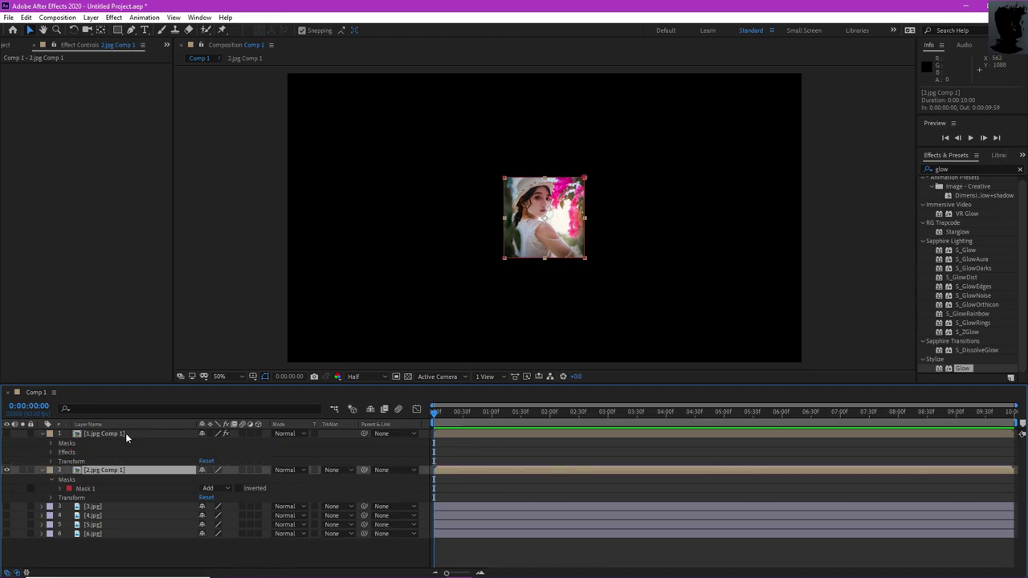
click(126, 433)
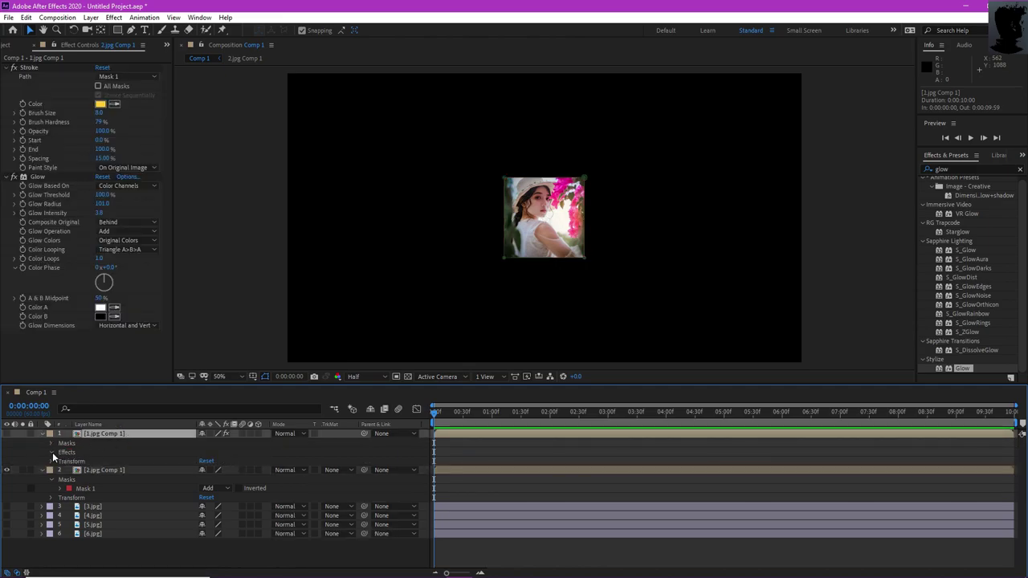
click(52, 452)
click(75, 461)
shift+click(81, 471)
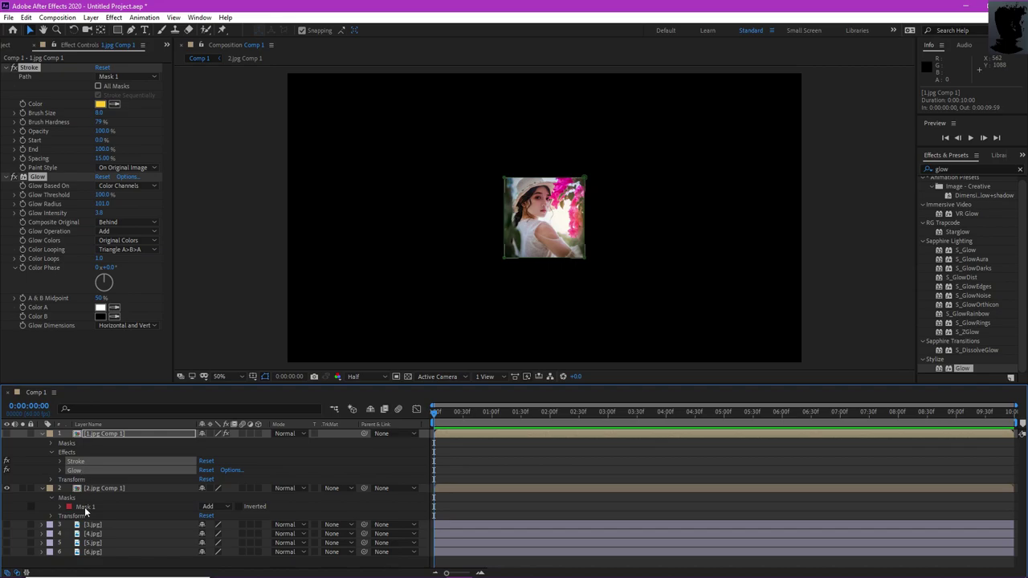
click(89, 488)
key(ctrl+v)
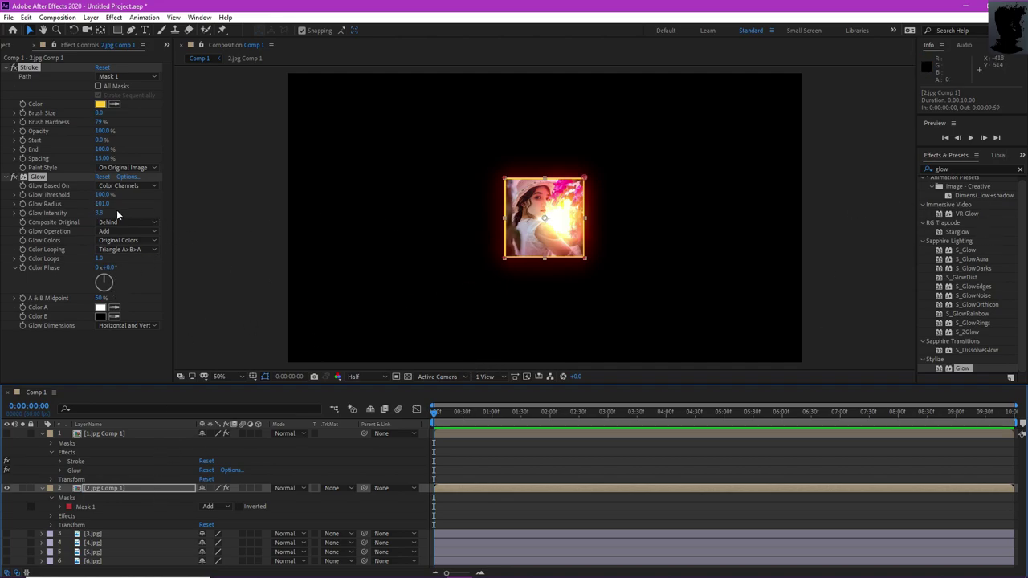
Set the 2.jpg Comp 1 Glow radius to 7 and intensity to 4.5, and collapse both precomp layers' properties.
drag(102, 205, 136, 211)
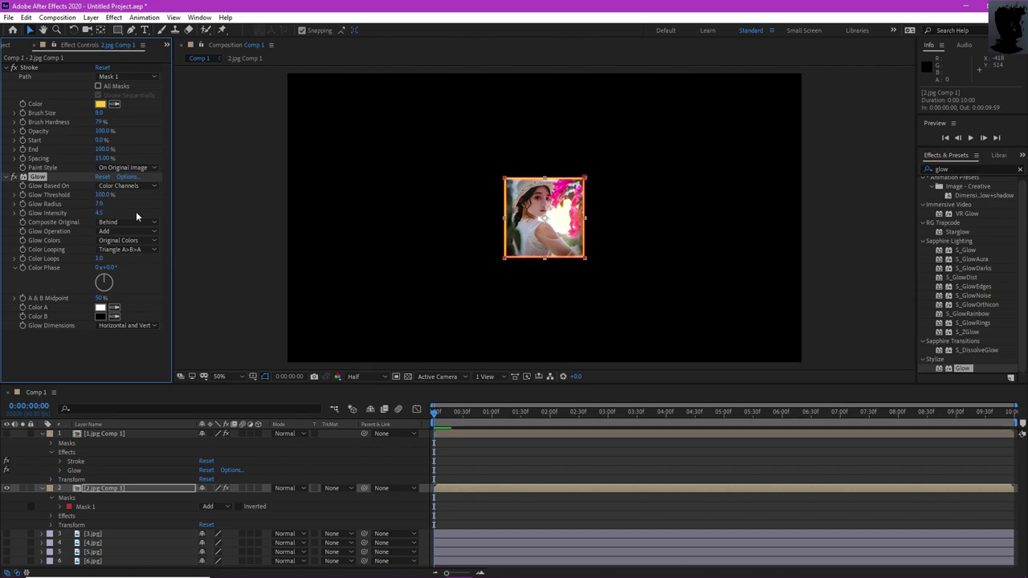
click(42, 433)
click(42, 442)
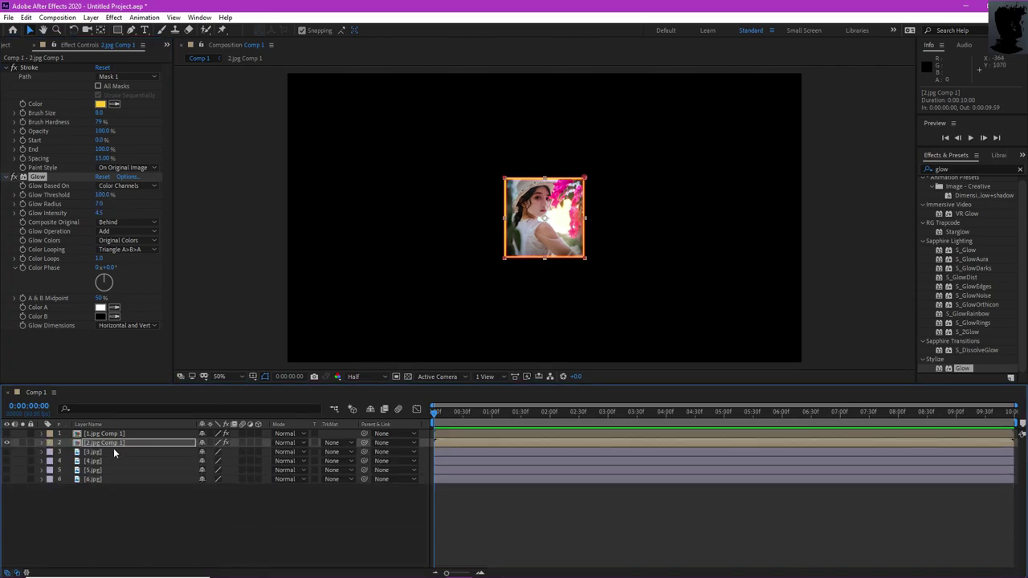
Hide the 2.jpg Comp 1 layer, then show and select the 3.jpg layer.
click(8, 443)
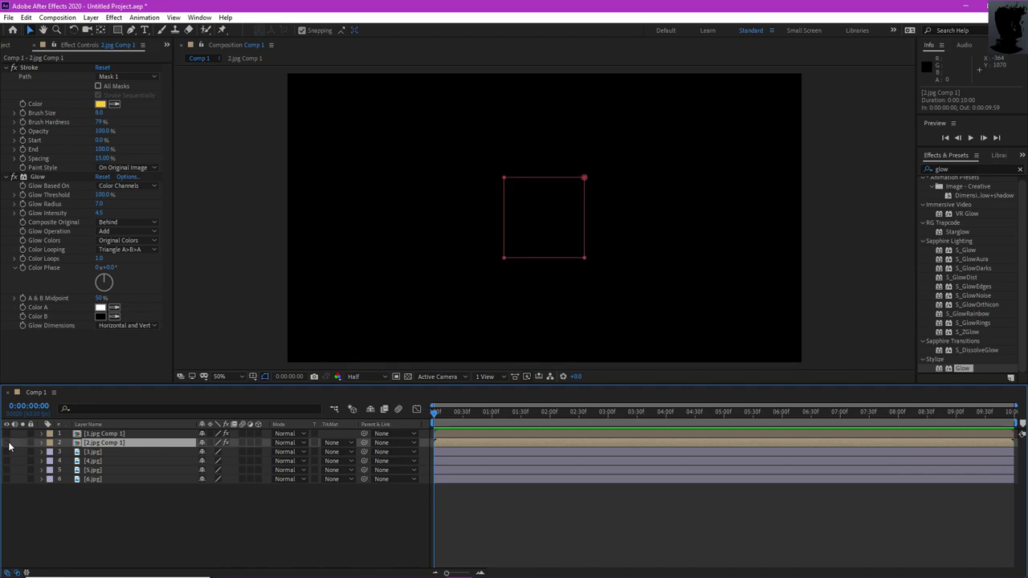
click(8, 451)
click(98, 453)
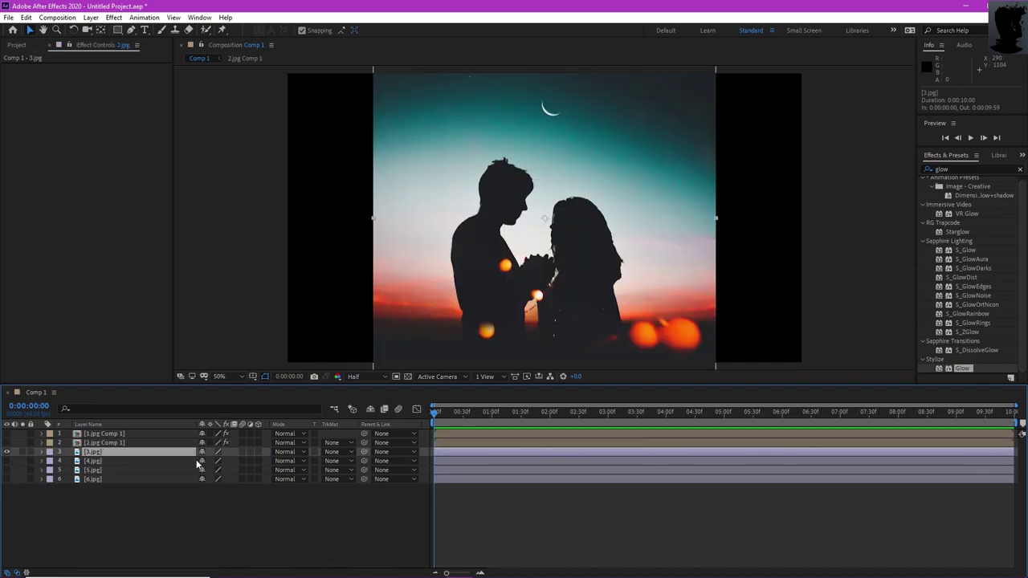
Set the width and height of Comp 1 to 300 px in its composition settings.
click(117, 504)
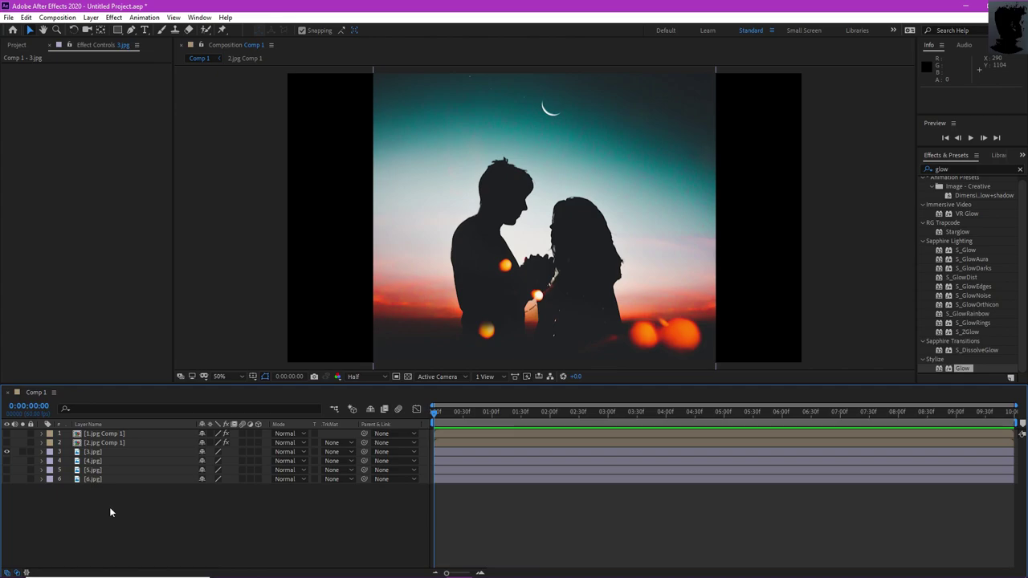
right_click(111, 505)
click(167, 402)
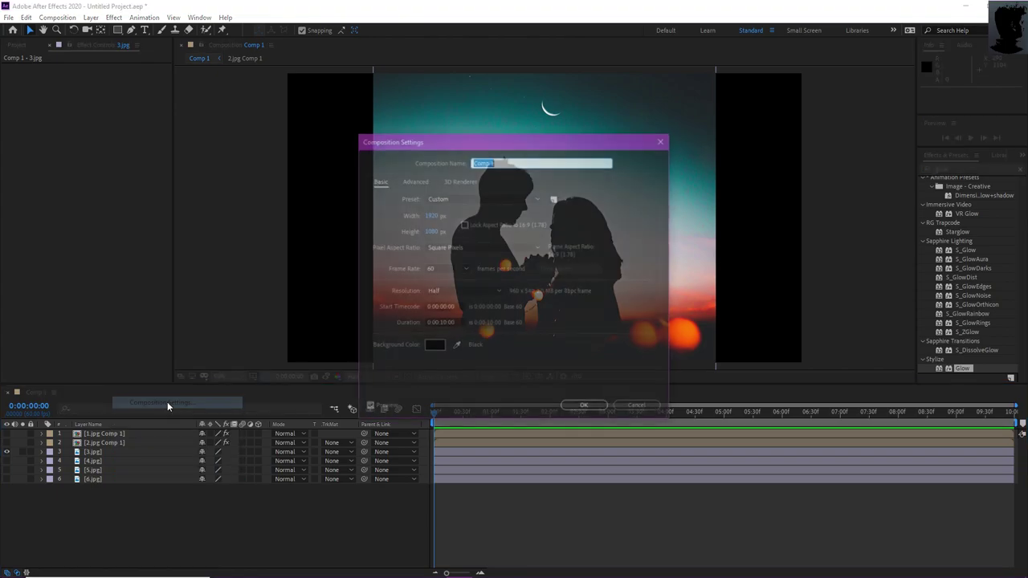
click(431, 215)
text(200)
key(Tab)
text(200)
key(Return)
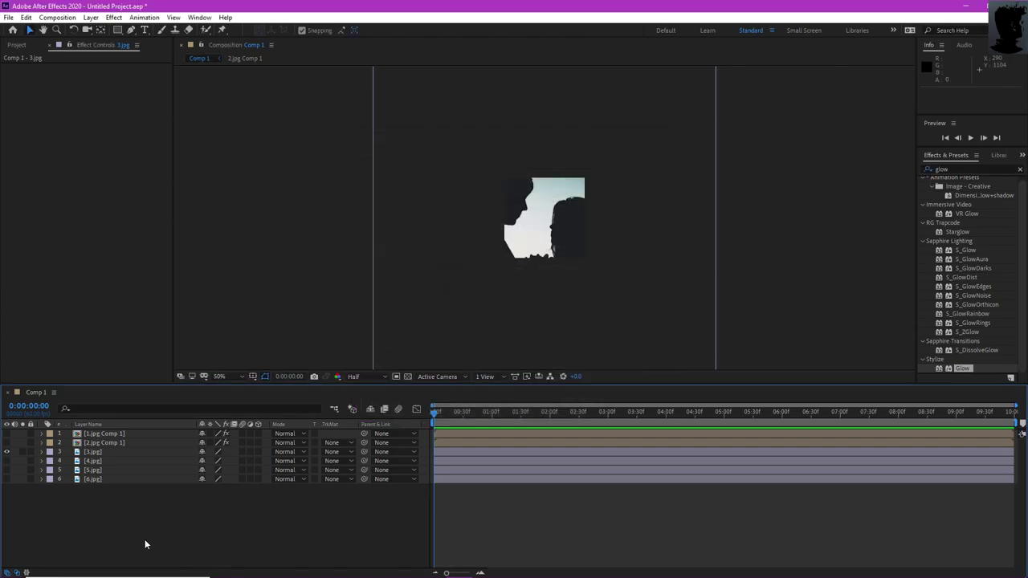
Scale the 3.jpg photo down to fit the square frame and move it up to about position 150, 116.
click(139, 451)
scroll(610, 160, down, 2)
drag(630, 112, 586, 193)
scroll(562, 225, up, 2)
drag(544, 246, 544, 234)
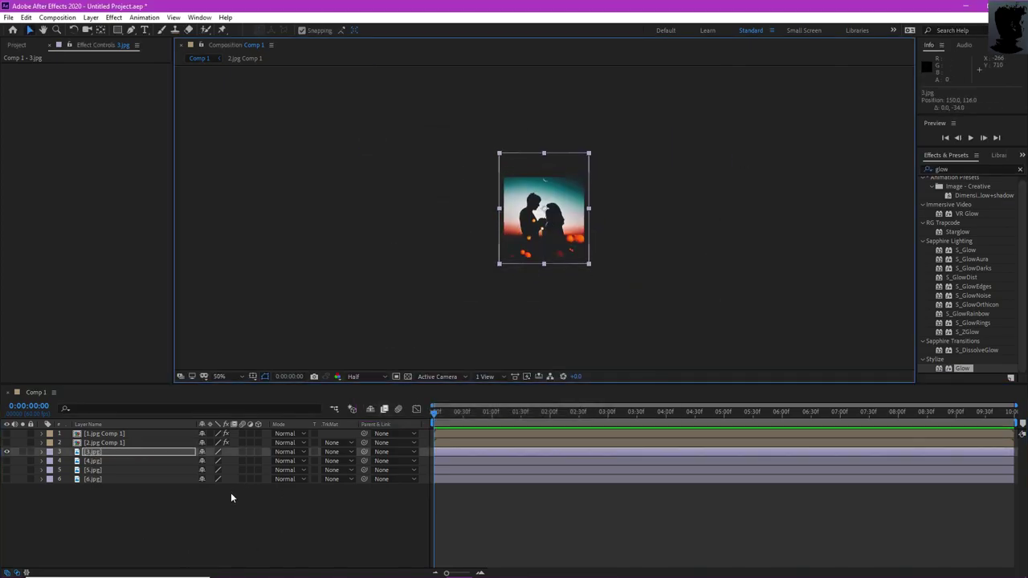
Undo the 3.jpg photo's move and scaling along with the resizing of Comp 1.
click(93, 453)
key(ctrl+z)
key(ctrl+z)
key(ctrl+z)
Pre-compose the 3.jpg layer as 3.jpg Comp 1, moving all attributes into the new composition.
right_click(97, 454)
click(144, 408)
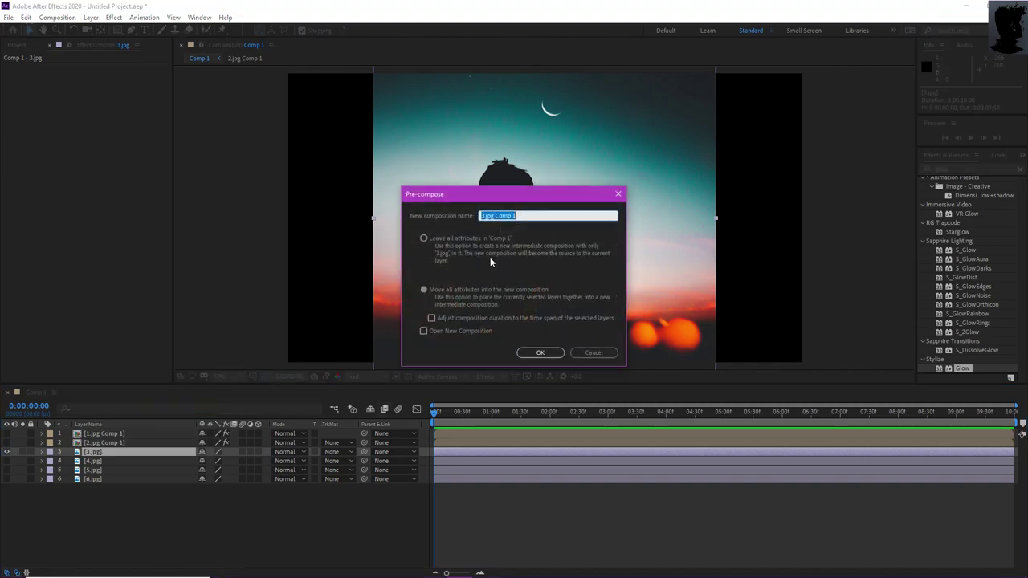
click(540, 351)
Set the width and height of 3.jpg Comp 1 to 300 px in its composition settings.
right_click(143, 467)
click(193, 368)
click(429, 214)
text(300)
key(Tab)
text(300)
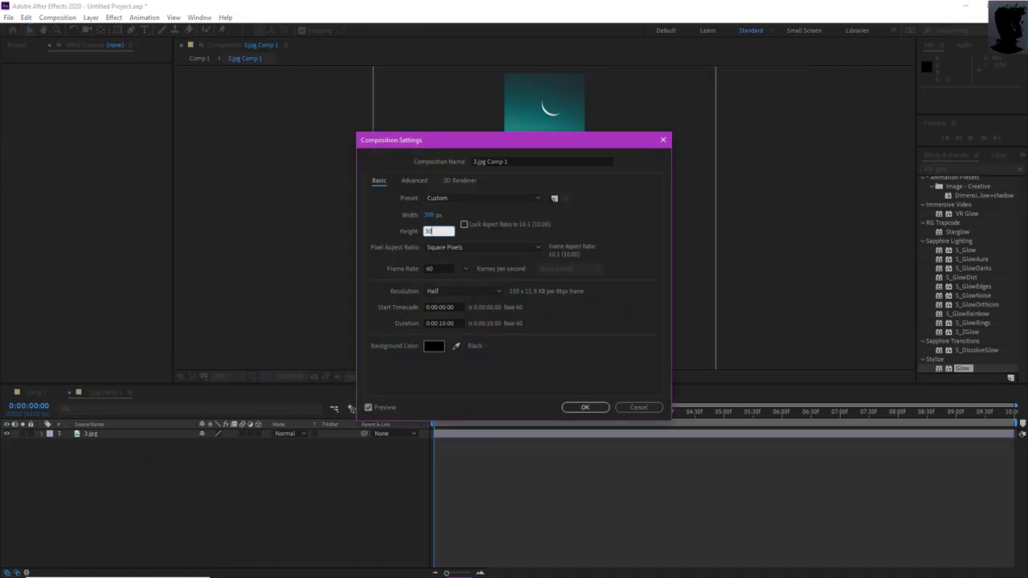
key(Return)
click(585, 407)
Scale the 3.jpg photo down to fit its square frame and move it slightly up.
click(578, 265)
drag(628, 110, 590, 185)
drag(544, 246, 543, 237)
Back in Comp 1, mask the full 3.jpg Comp 1 layer and paste the Stroke and Glow effects from 2.jpg Comp 1 onto it.
click(69, 392)
key(ctrl+shift+n)
click(41, 443)
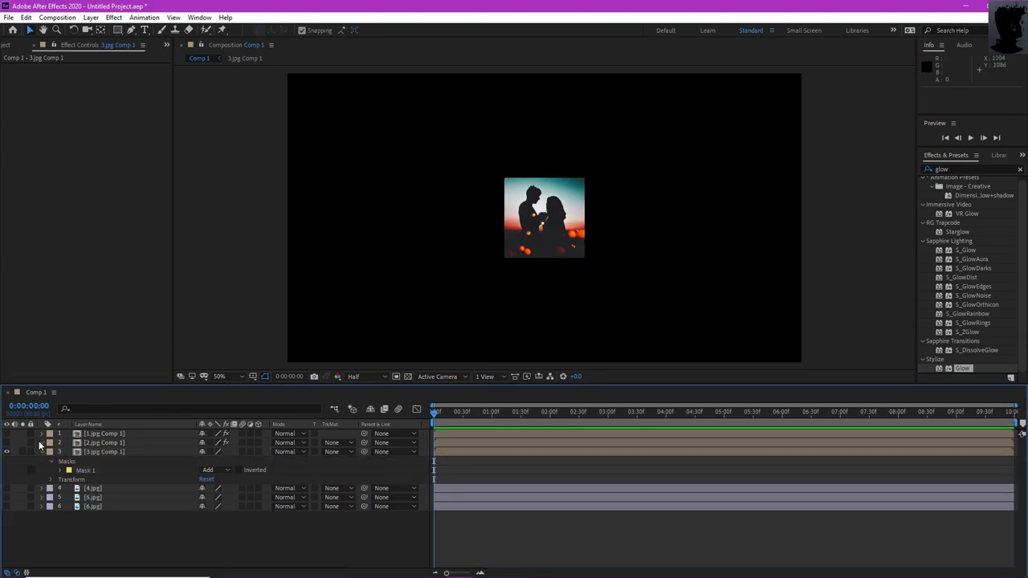
click(52, 470)
click(73, 480)
shift+click(75, 487)
click(107, 508)
key(ctrl+v)
click(41, 443)
click(41, 451)
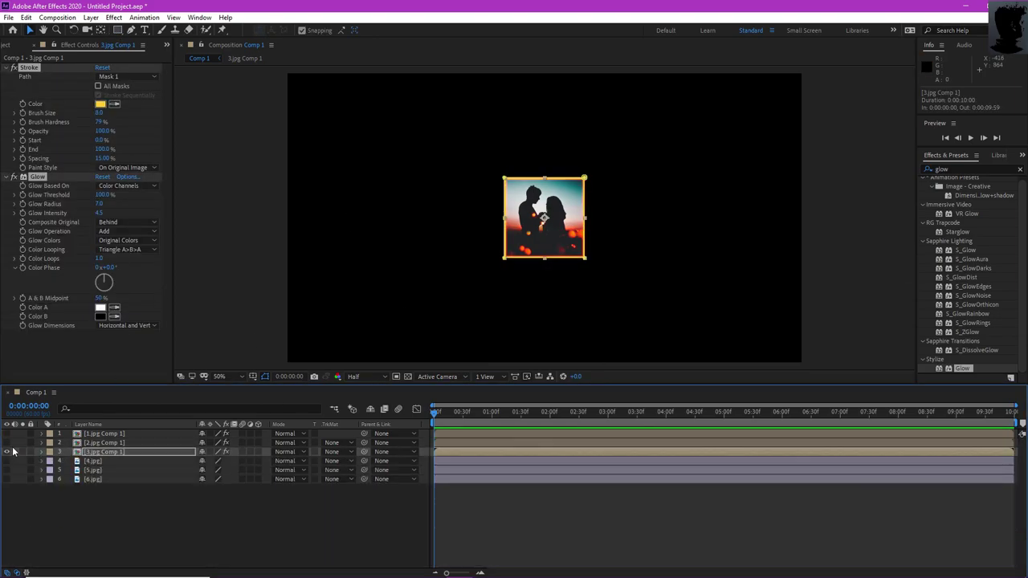
Hide 3.jpg Comp 1, show the 4.jpg layer and pre-compose it as 4.jpg Comp 1.
click(7, 451)
click(7, 461)
right_click(91, 461)
click(136, 414)
click(539, 353)
Open 4.jpg Comp 1 and set its width and height to 300 px.
double_click(107, 460)
right_click(131, 501)
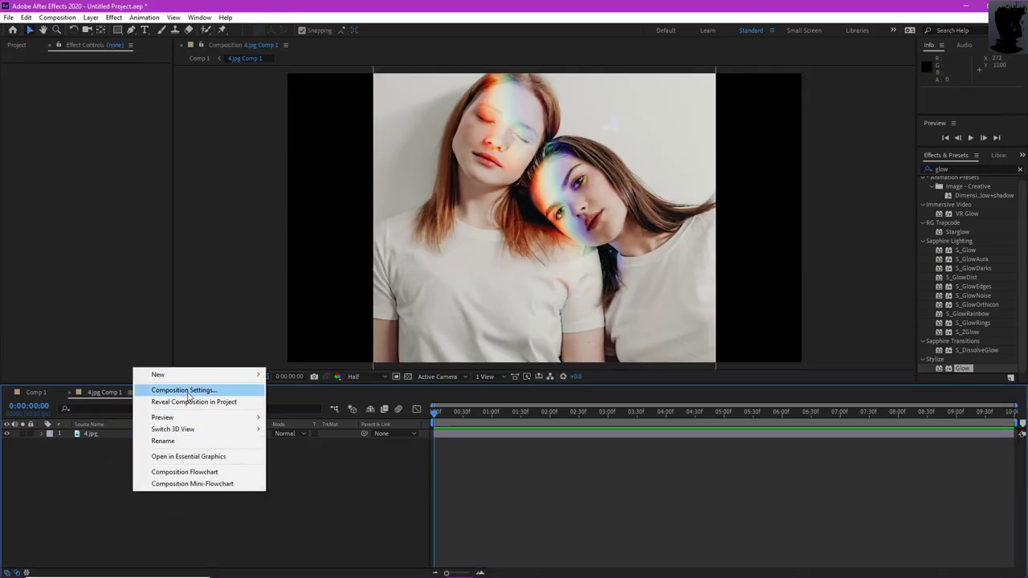
click(188, 391)
click(430, 216)
text(300)
key(Tab)
text(300)
key(Return)
Scale the 4.jpg photo down to fit its square frame.
click(515, 245)
scroll(543, 217, down, 3)
drag(575, 170, 554, 201)
Back in Comp 1, mask the full 4.jpg Comp 1 layer and copy the Stroke and Glow effects from 3.jpg Comp 1 onto it.
click(69, 391)
double_click(117, 29)
click(42, 451)
click(50, 479)
click(76, 488)
shift+click(81, 498)
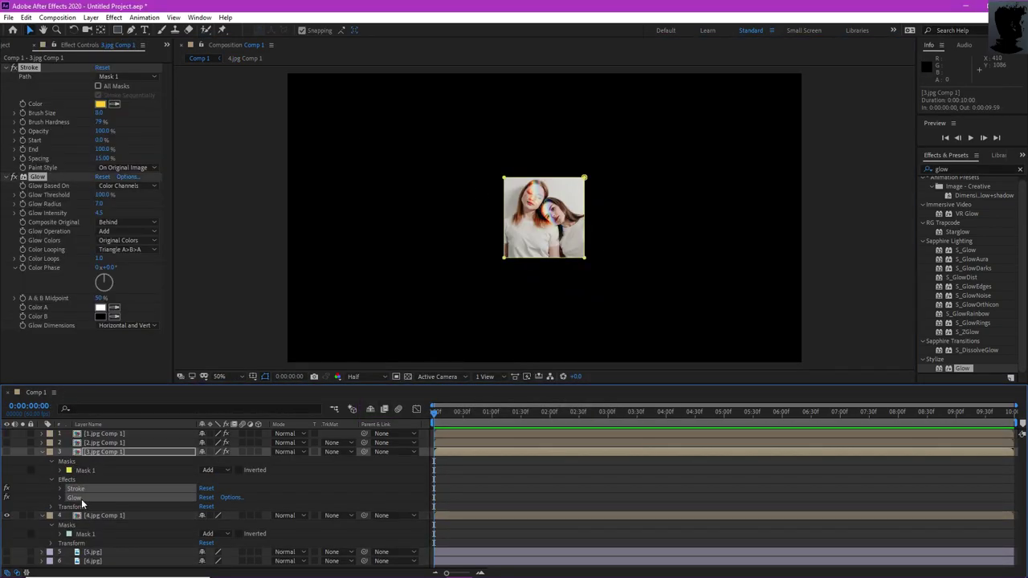
key(ctrl+c)
click(96, 517)
key(ctrl+v)
click(323, 366)
click(42, 445)
click(41, 460)
Hide 4.jpg Comp 1, show the 5.jpg layer and pre-compose it as 5.jpg Comp 1.
click(7, 460)
click(6, 470)
right_click(83, 475)
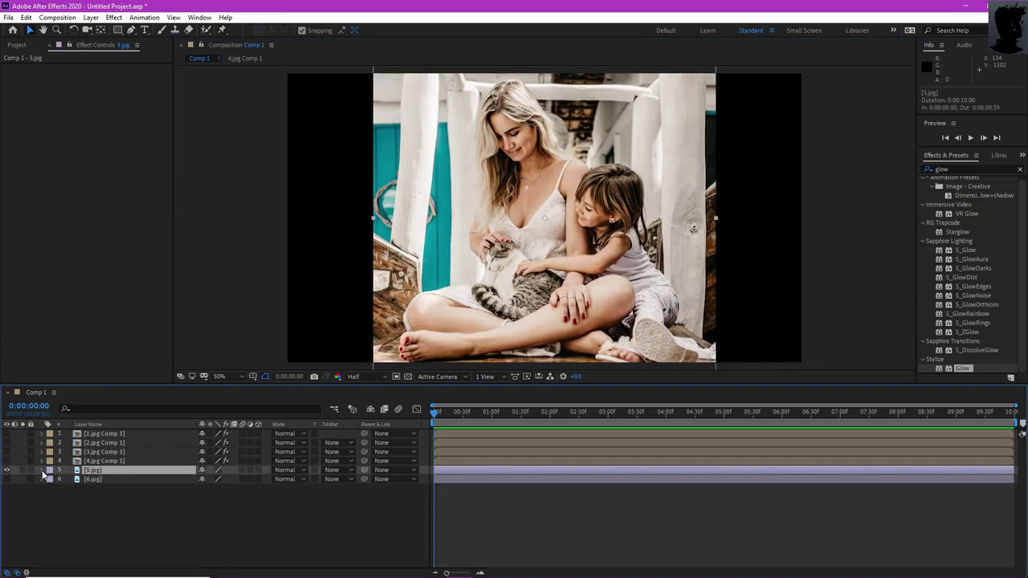
click(140, 368)
click(540, 351)
Open 5.jpg Comp 1 and set its width and height to 300 px.
double_click(104, 469)
right_click(159, 482)
click(192, 374)
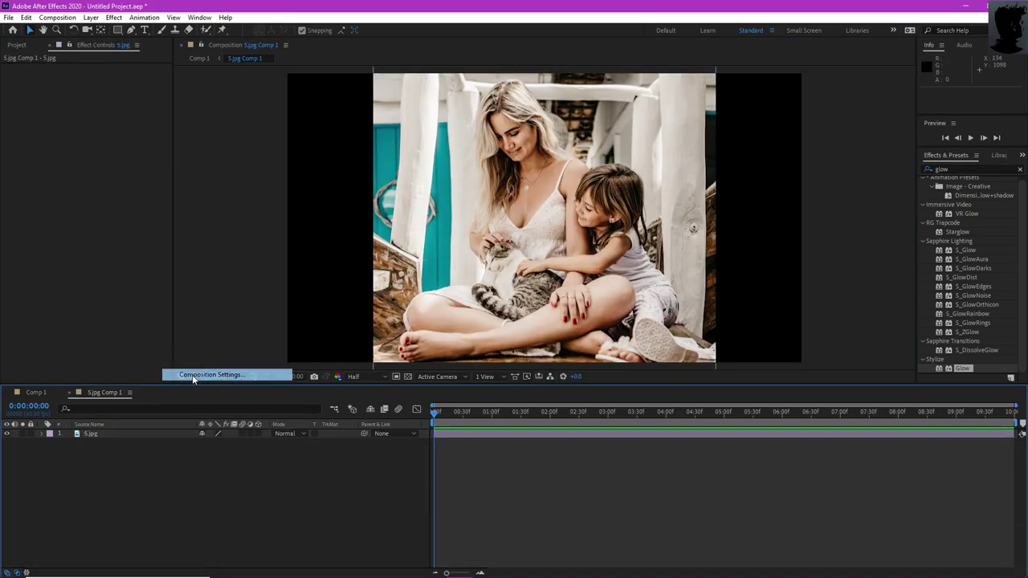
click(431, 215)
text(300)
key(Tab)
text(300)
click(584, 407)
Scale the 5.jpg photo down to fit its square frame.
click(90, 433)
scroll(594, 160, down, 2)
drag(629, 88, 565, 185)
Return to Comp 1 and copy the Stroke and Glow effects of the 4.jpg Comp 1 layer.
click(69, 391)
click(7, 469)
click(41, 461)
click(60, 479)
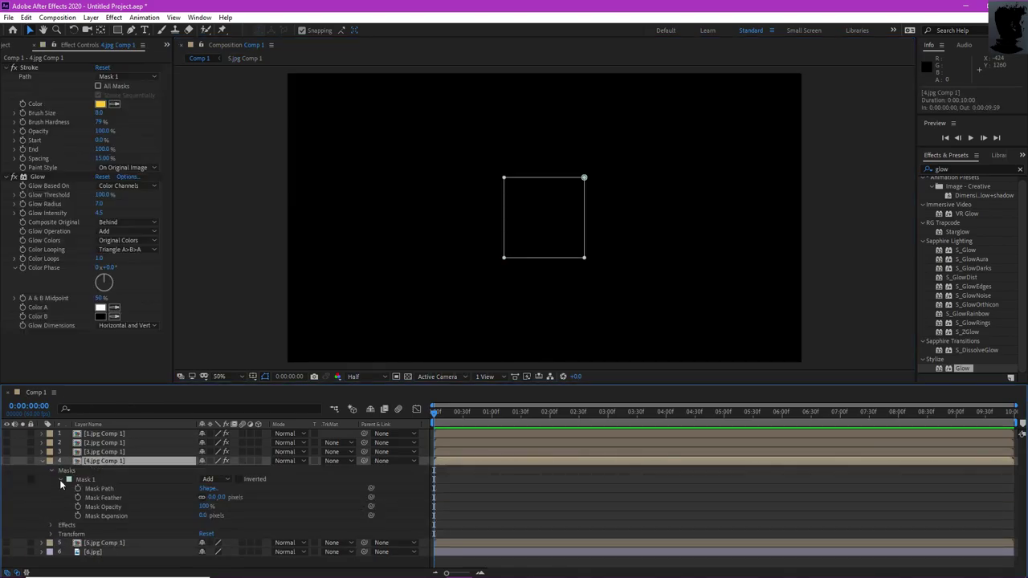
click(59, 479)
click(52, 488)
drag(104, 494, 83, 507)
key(ctrl+c)
Try to paste the Stroke and Glow effects onto the unmasked 5.jpg Comp 1 layer.
click(95, 525)
key(ctrl+v)
click(7, 524)
click(42, 525)
key(Delete)
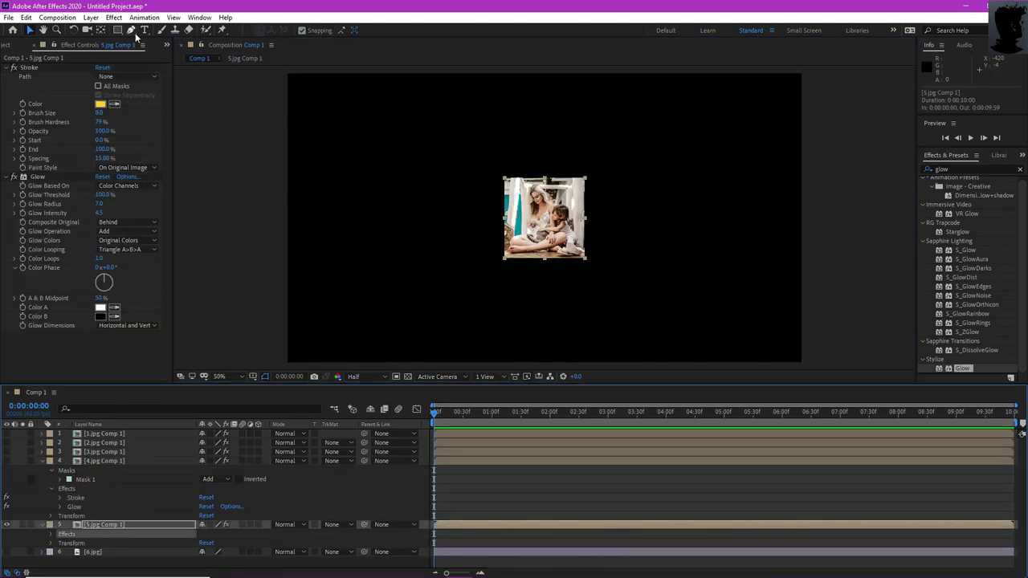
Add a full-layer mask to 5.jpg Comp 1, paste the Stroke and Glow effects and collapse its properties.
key(ctrl+shift+n)
key(ctrl+v)
click(42, 524)
Hide 5.jpg Comp 1, show the 6.jpg layer and pre-compose it as 6.jpg Comp 1.
click(7, 524)
click(6, 534)
right_click(94, 534)
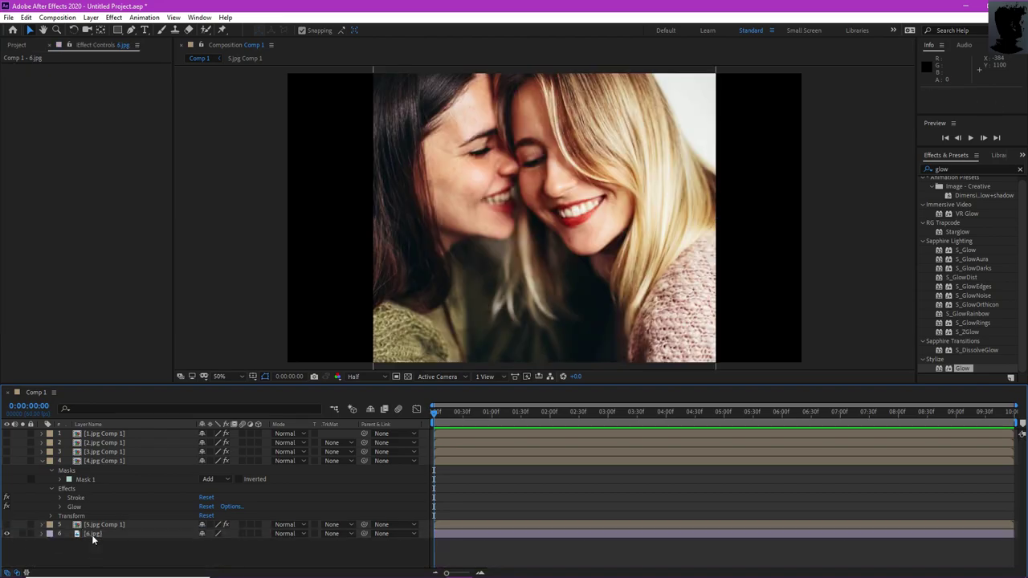
click(138, 496)
key(Return)
Open 6.jpg Comp 1 and set its width and height to 300 px.
double_click(160, 533)
key(ctrl+k)
click(433, 216)
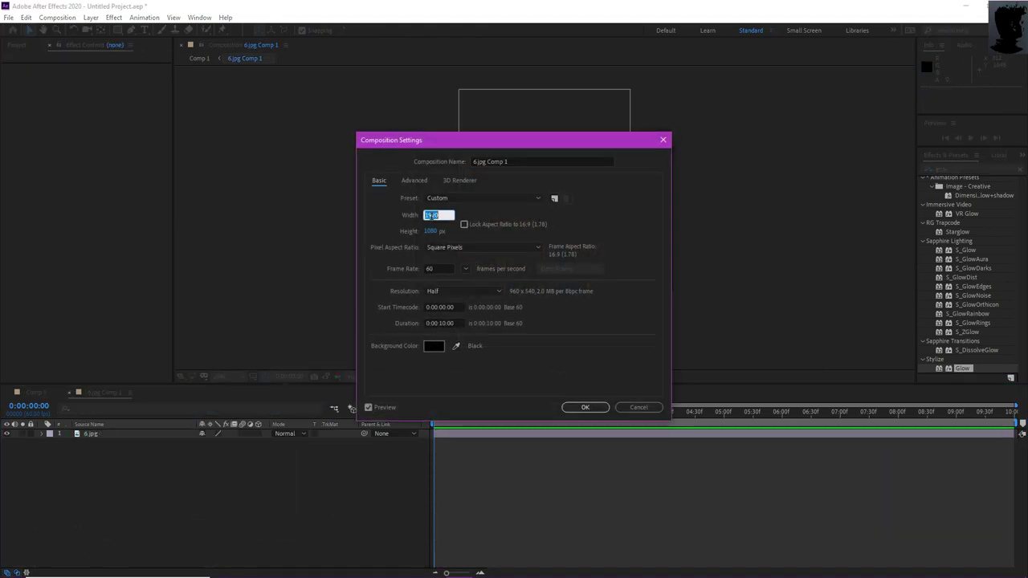
text(200)
key(Tab)
text(200)
click(586, 408)
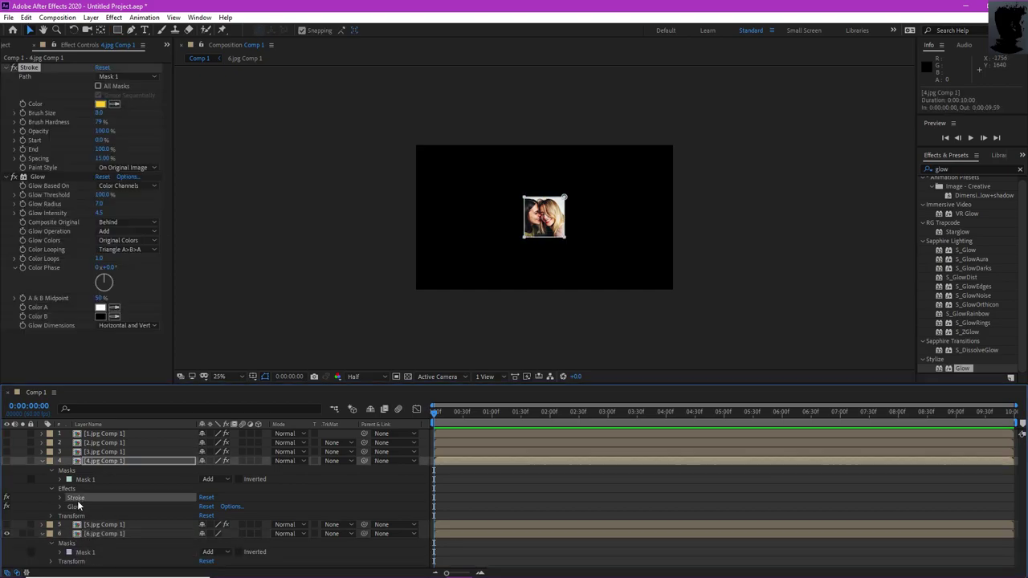
Copy the Stroke and Glow effects from 4.jpg Comp 1 onto 6.jpg Comp 1 and collapse both layers' properties.
ctrl+click(78, 505)
key(ctrl+c)
click(92, 535)
key(ctrl+v)
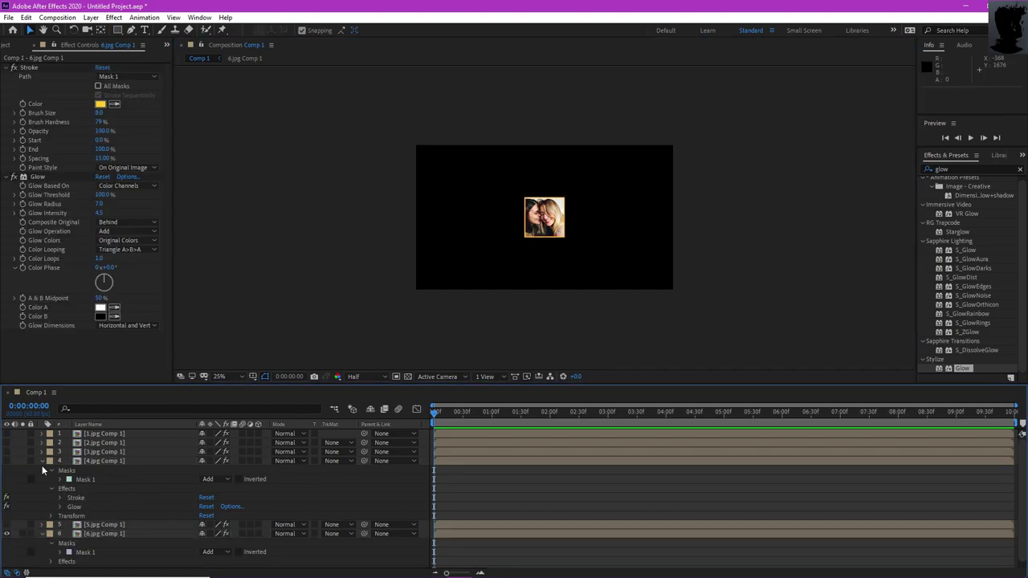
click(42, 460)
click(42, 479)
Make all the photo precomp layers visible and collapse the Stroke and Glow settings of 6.jpg Comp 1.
drag(6, 469, 6, 433)
click(6, 67)
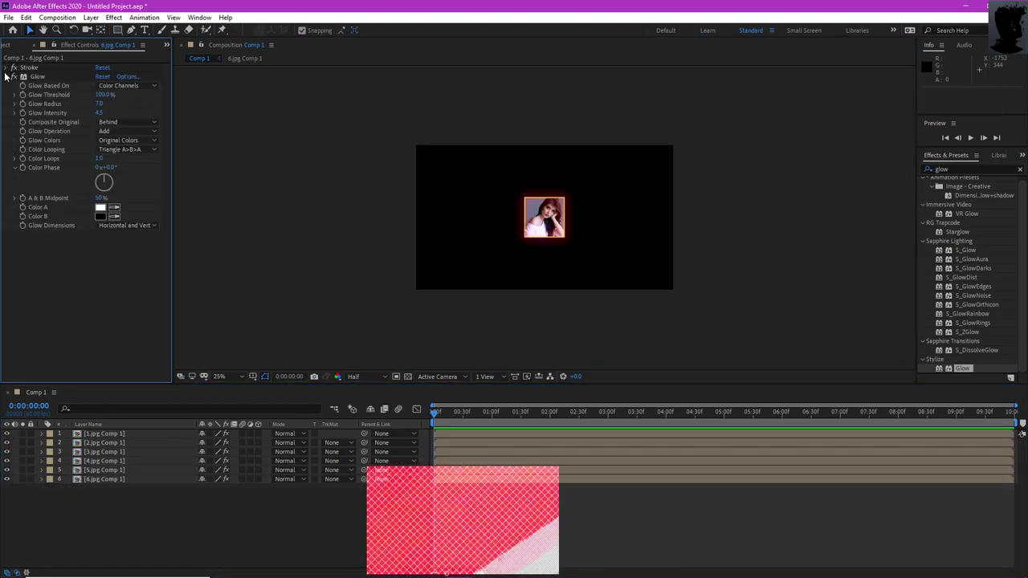
click(6, 77)
click(6, 77)
click(6, 77)
click(145, 511)
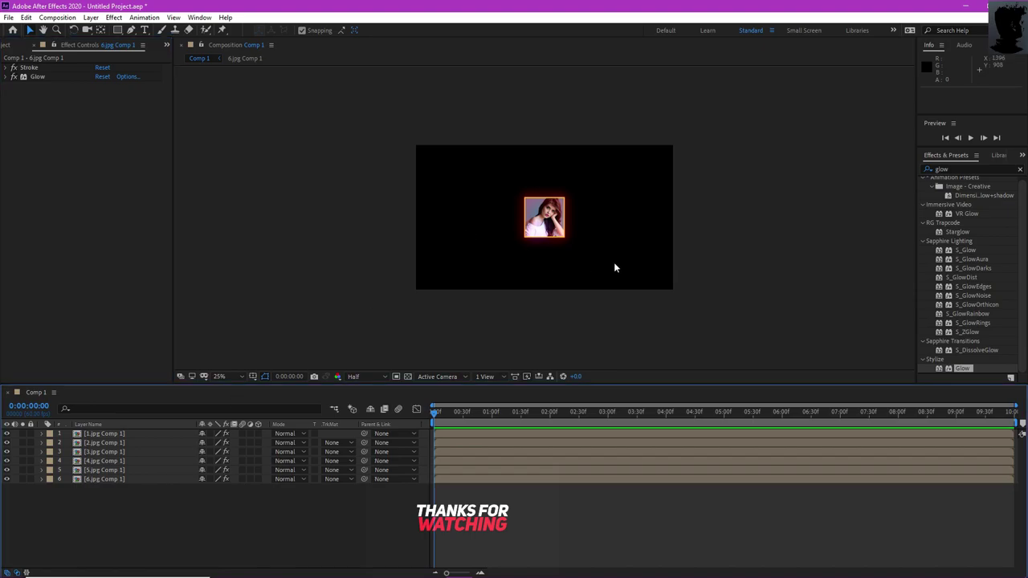
Review the Stroke and Glow settings of the photo precomp layers and the project's list of compositions.
scroll(613, 264, up, 2)
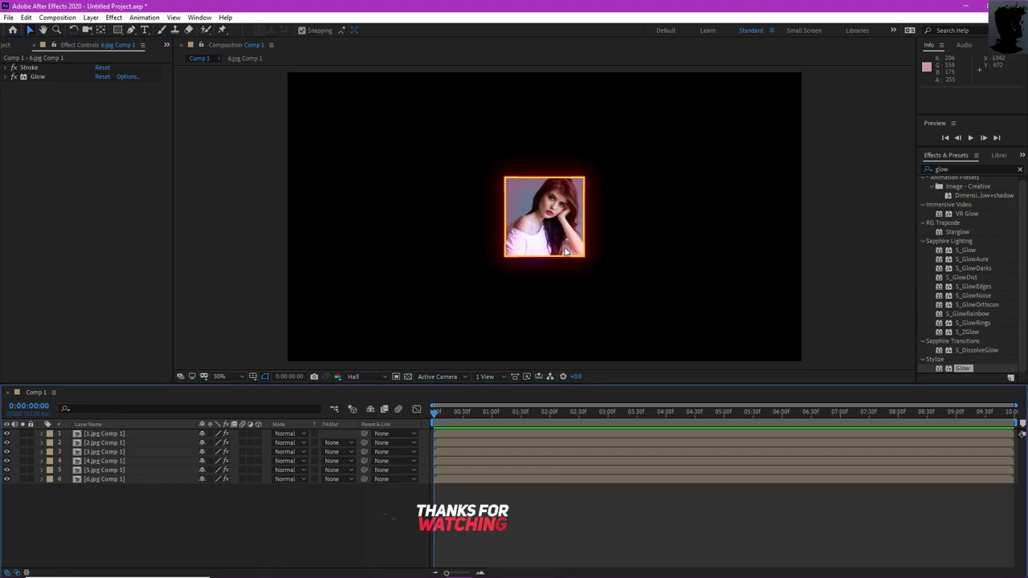
click(95, 434)
click(94, 443)
click(97, 452)
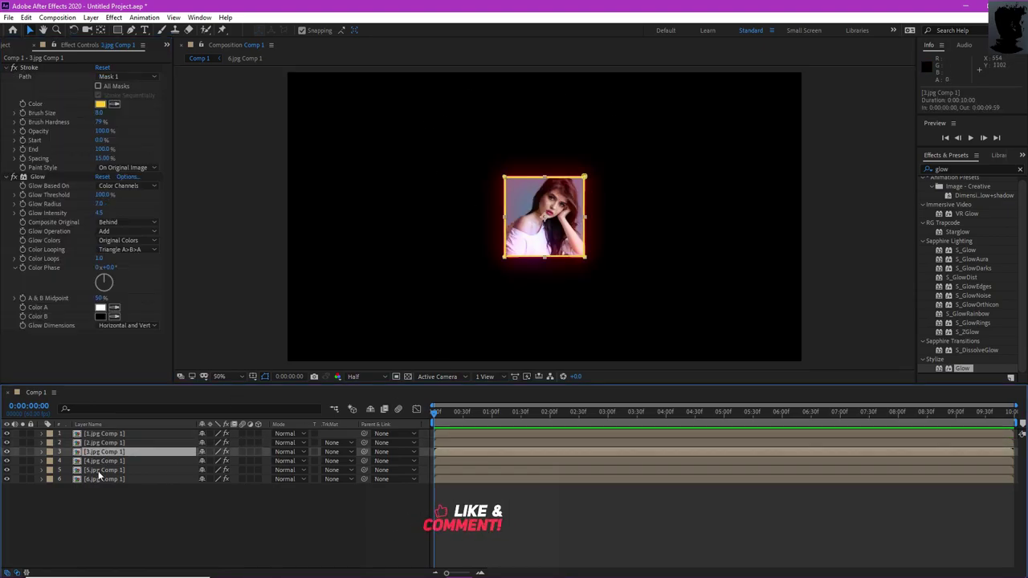
click(99, 461)
click(99, 470)
click(101, 506)
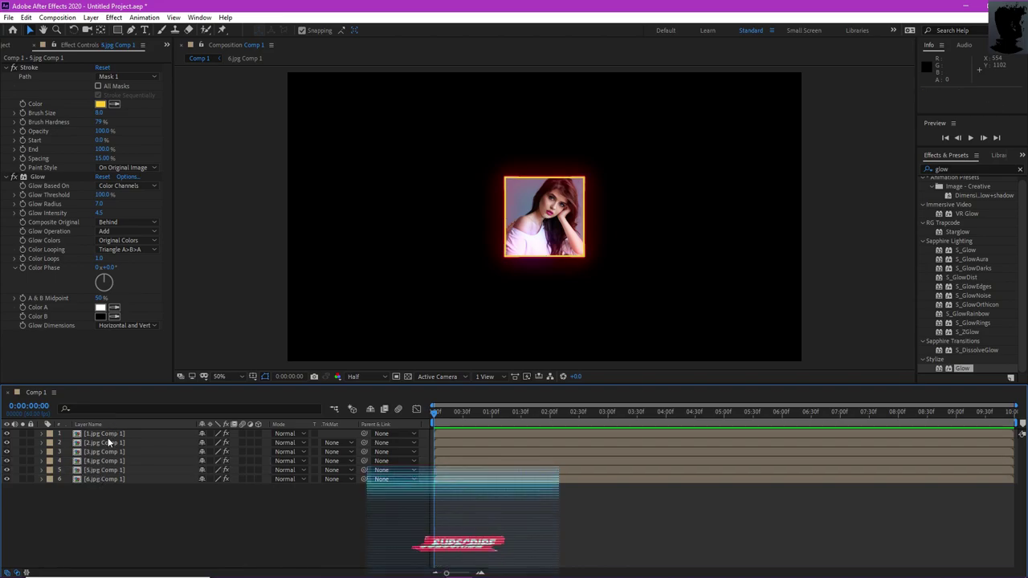
click(113, 434)
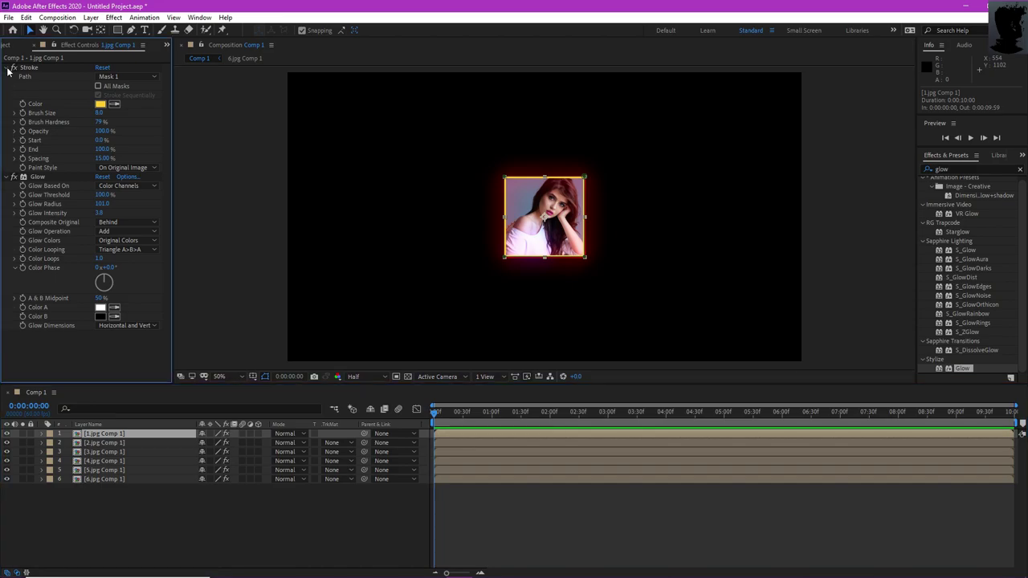
click(8, 67)
click(8, 76)
click(9, 46)
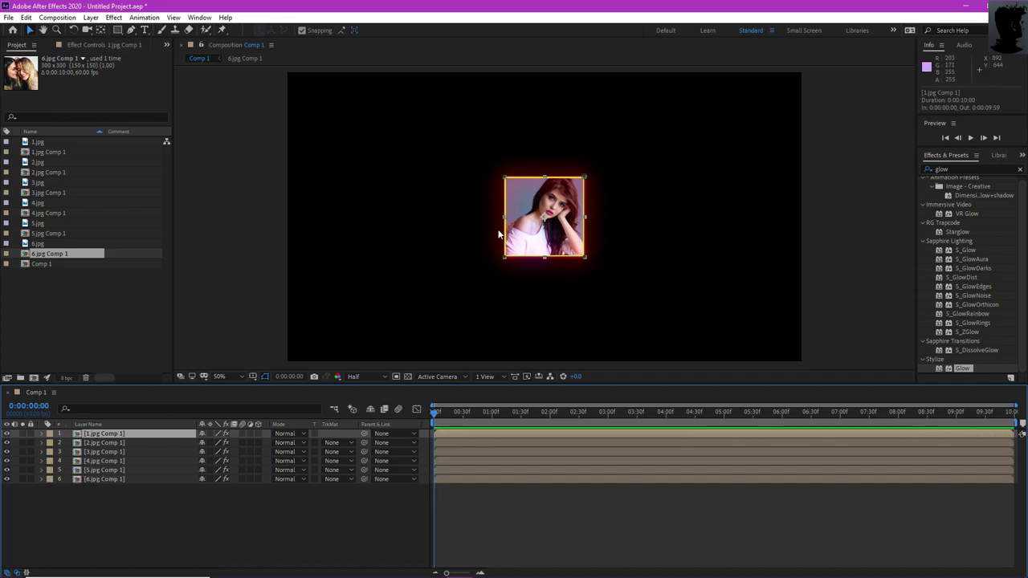
Switch the composition view to Custom View 1 and turn all six precomp layers into 3D layers.
click(457, 378)
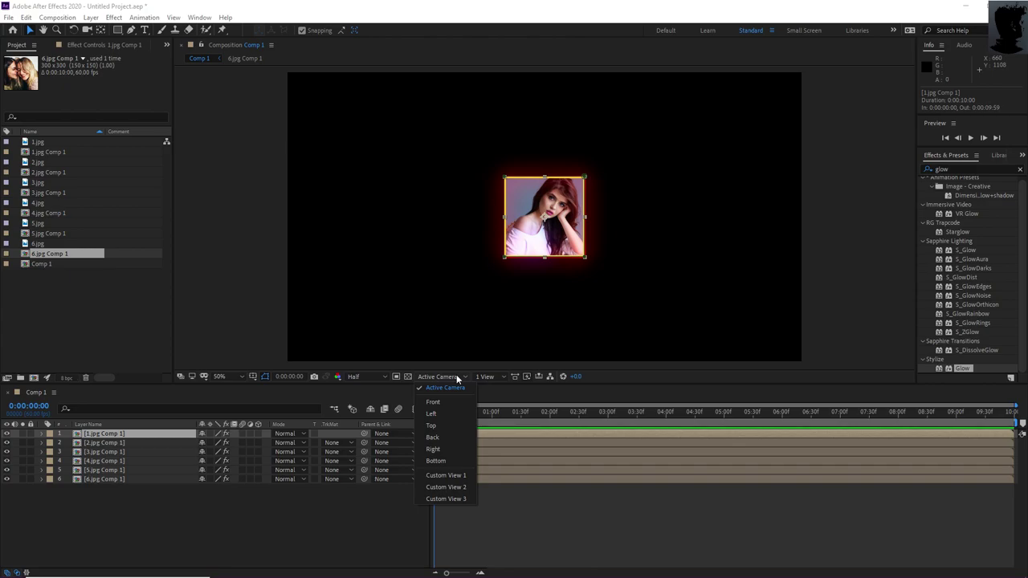
click(446, 475)
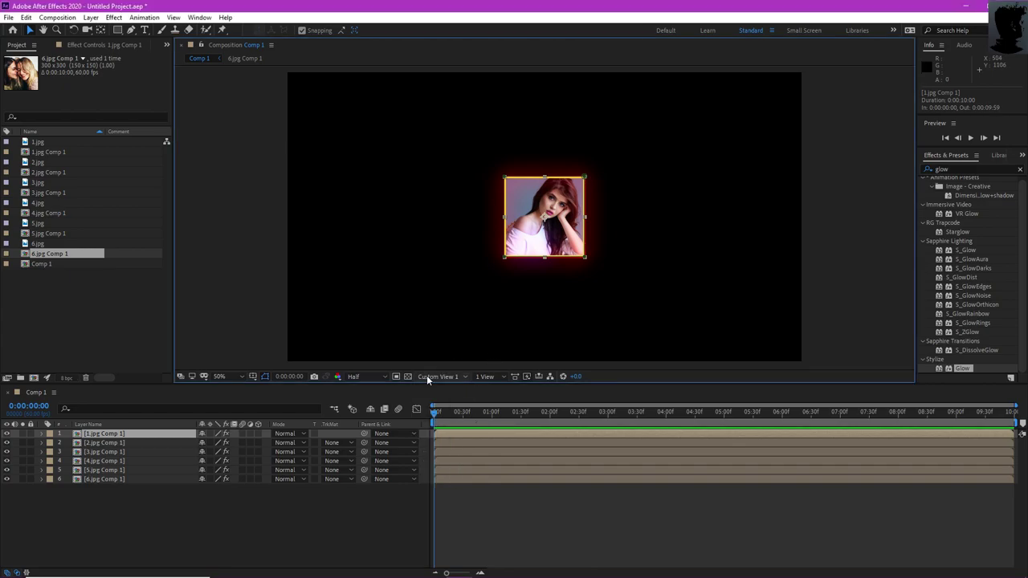
click(257, 433)
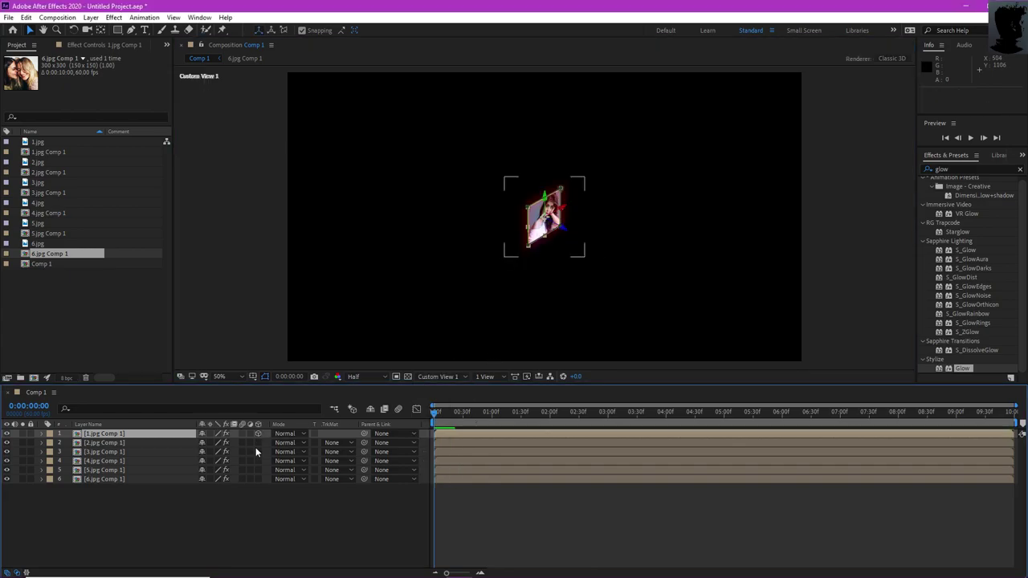
drag(256, 442, 258, 479)
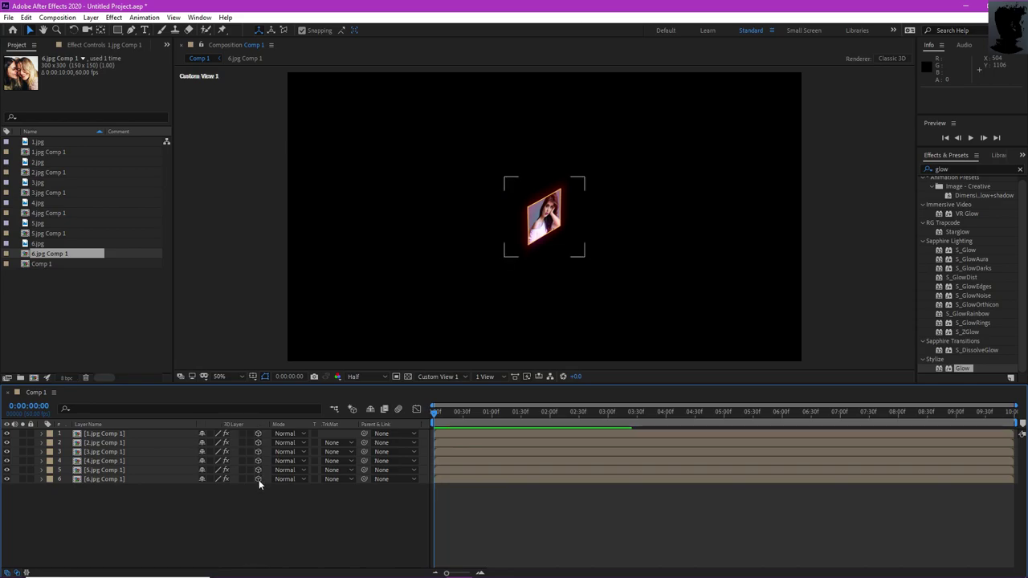
scroll(562, 190, up, 2)
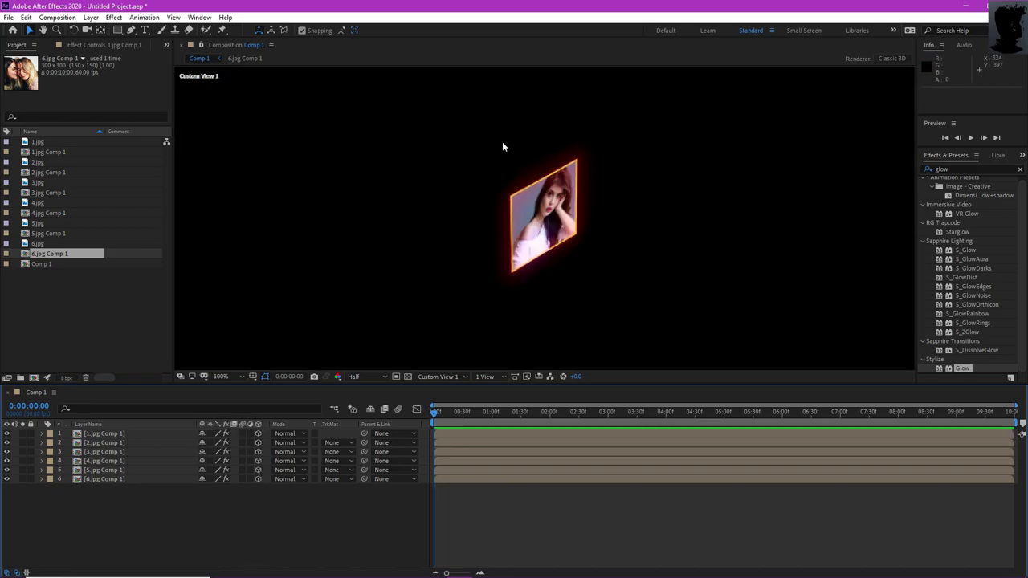
scroll(535, 176, down, 2)
Expand the transform properties of 2.jpg Comp 1 and set its Y Rotation to -90°.
click(112, 442)
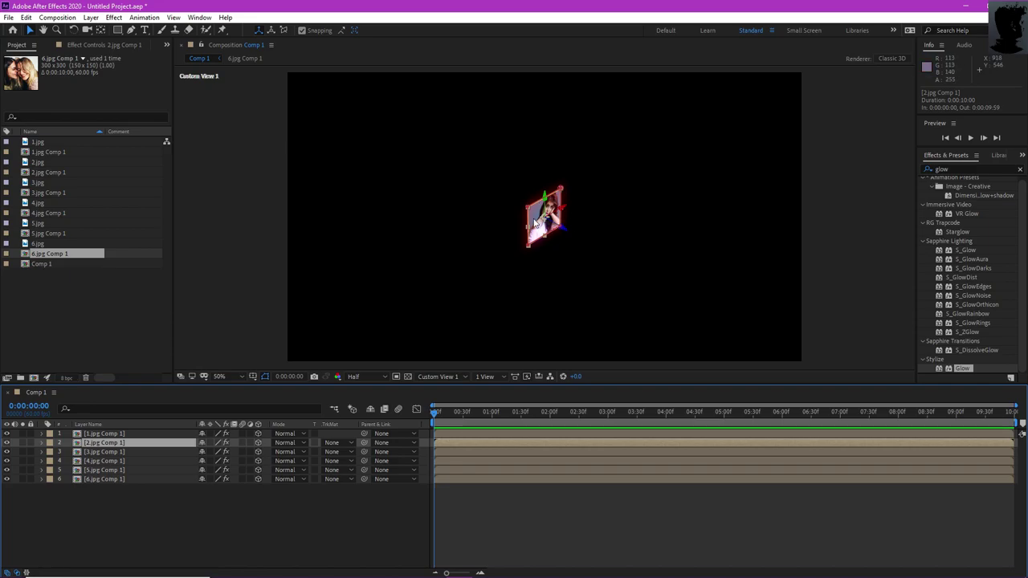
click(302, 30)
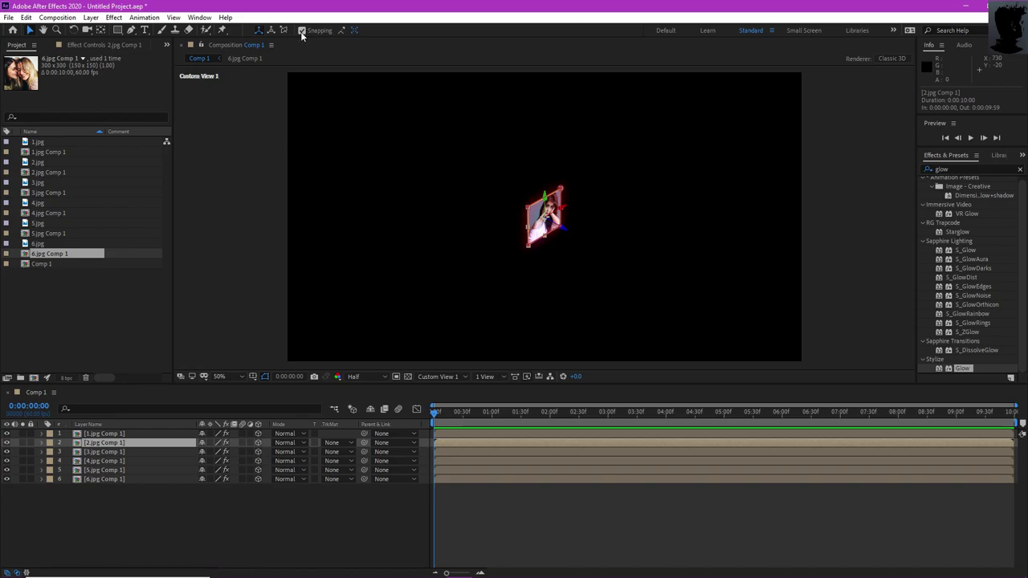
click(41, 442)
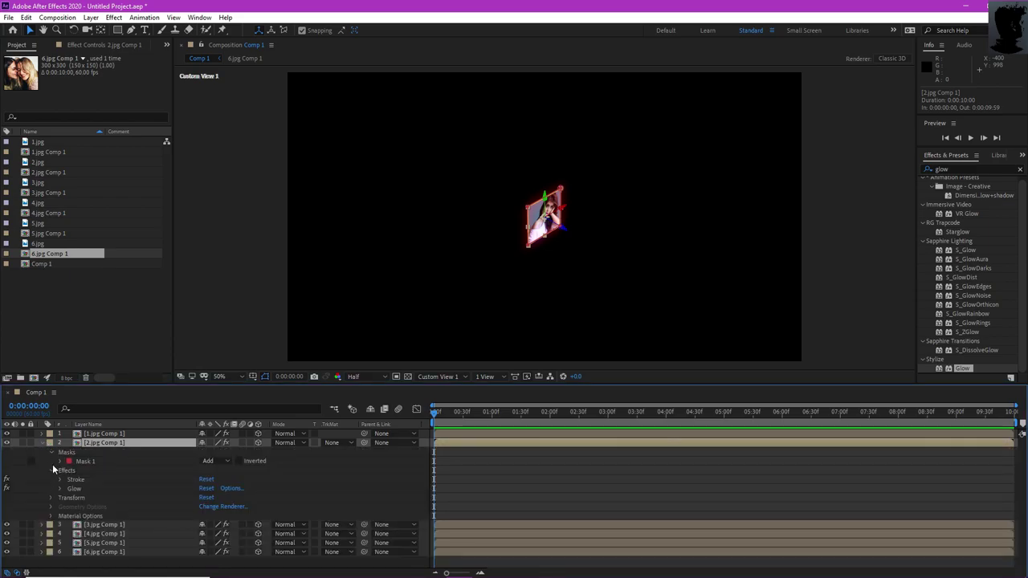
click(52, 470)
click(51, 479)
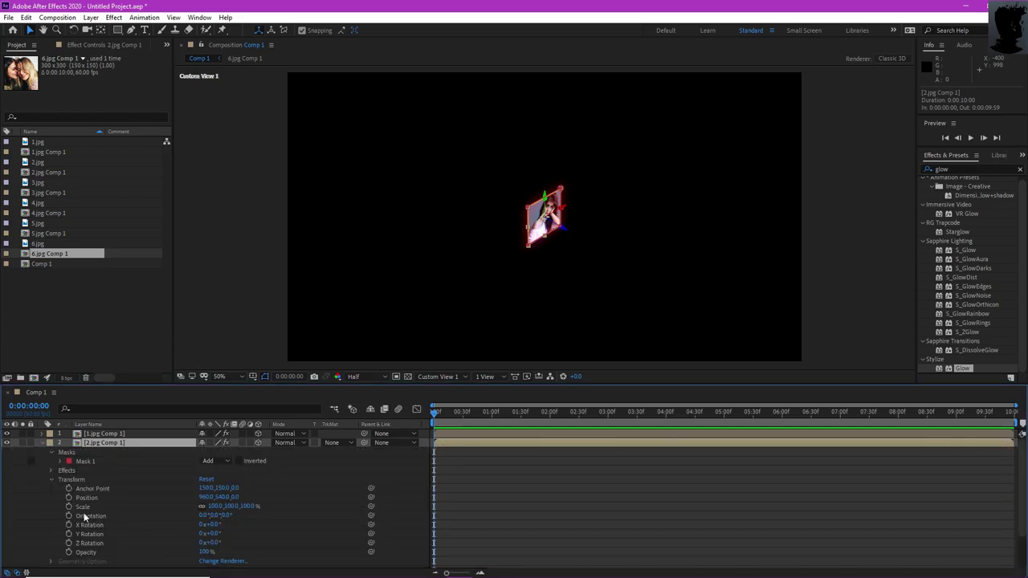
drag(215, 526, 230, 535)
key(ctrl+z)
click(215, 533)
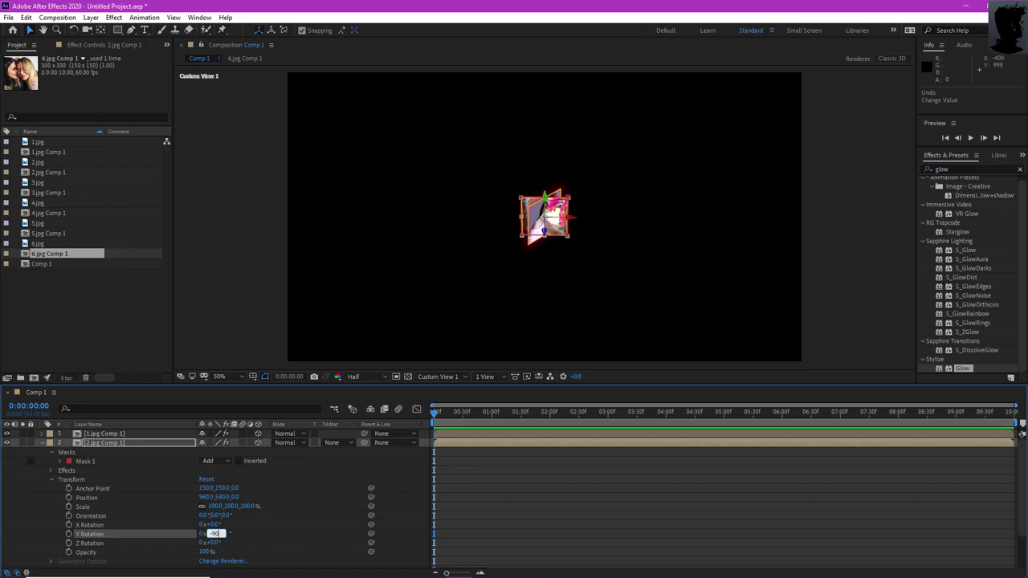
text(-90)
click(294, 493)
Snap 2.jpg Comp 1 to the vertical edge of 1.jpg Comp 1, at position 810, 540, 150.
scroll(555, 210, up, 4)
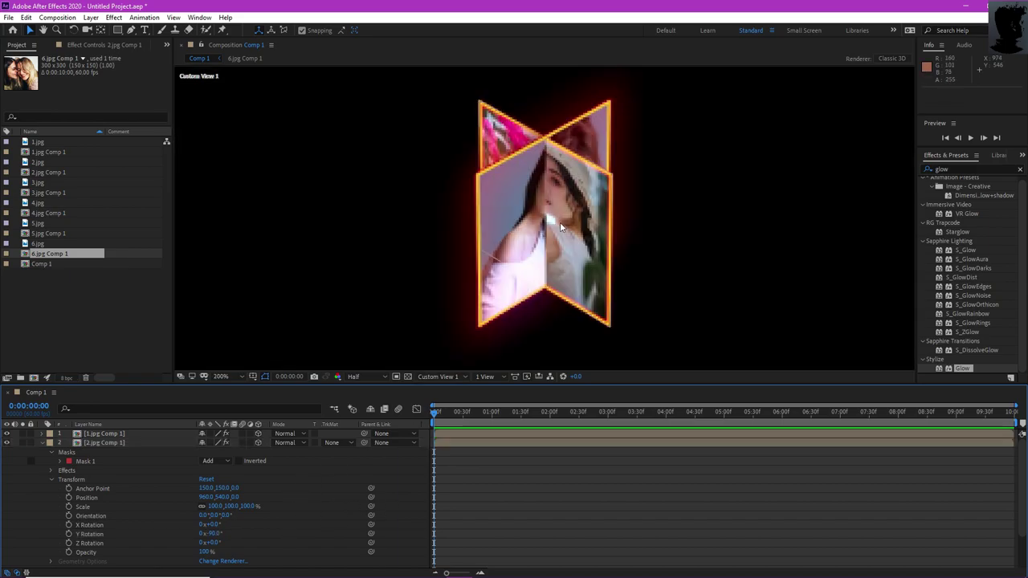
click(577, 212)
drag(574, 215, 443, 280)
key(ctrl+z)
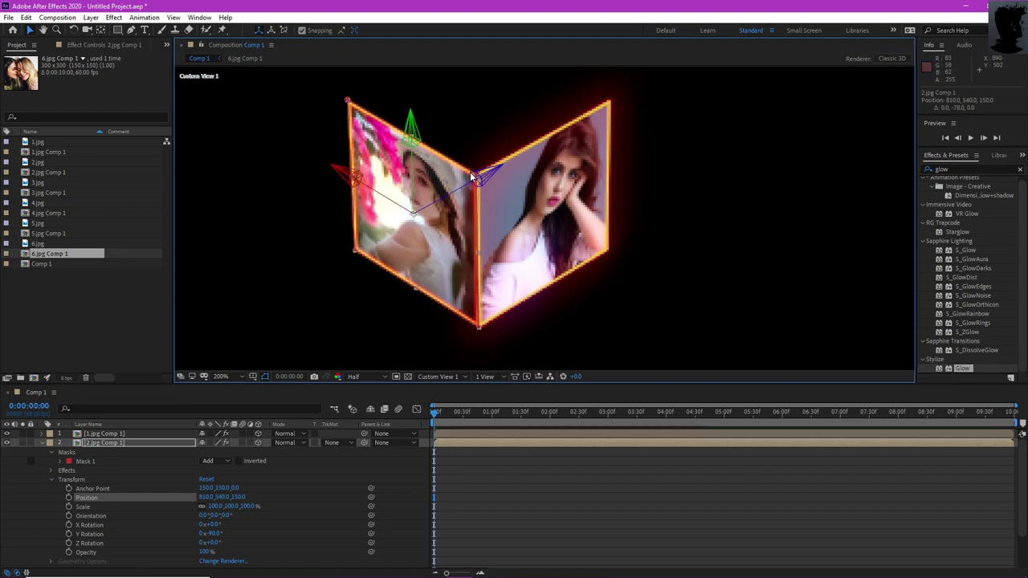
key(comma)
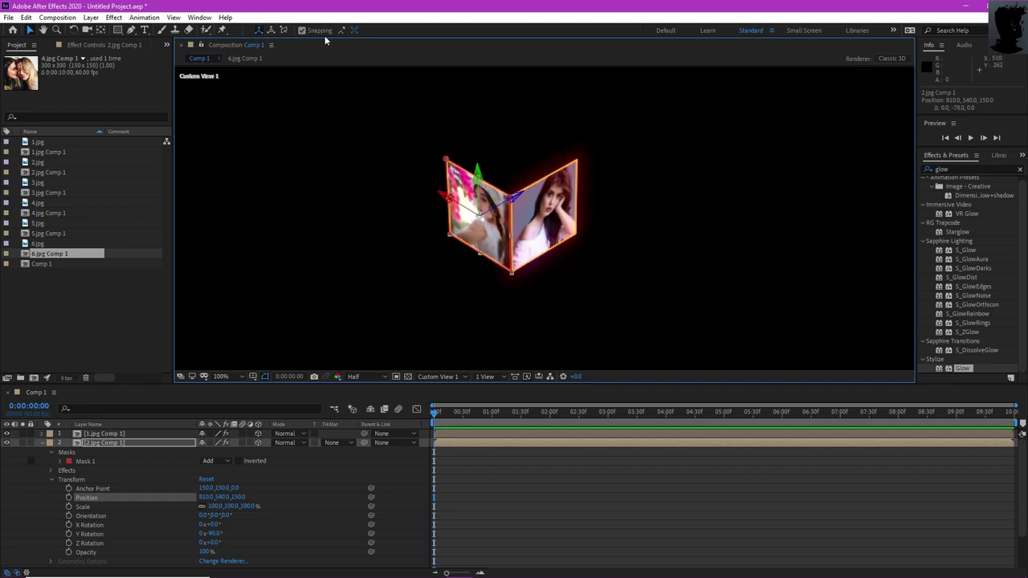
key(comma)
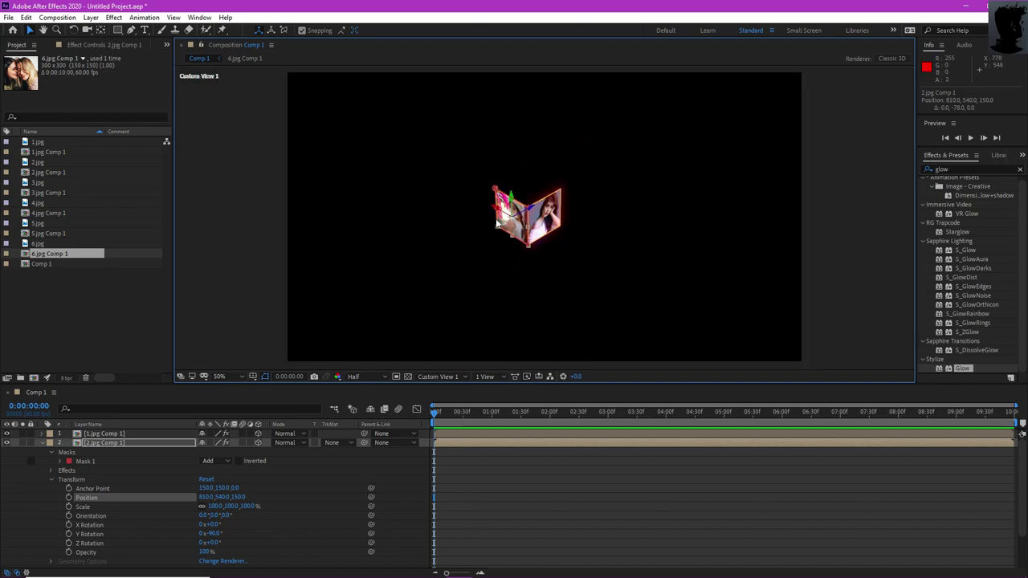
Expand the transform properties of 3.jpg Comp 1 and set its Y Rotation to 90°.
click(42, 442)
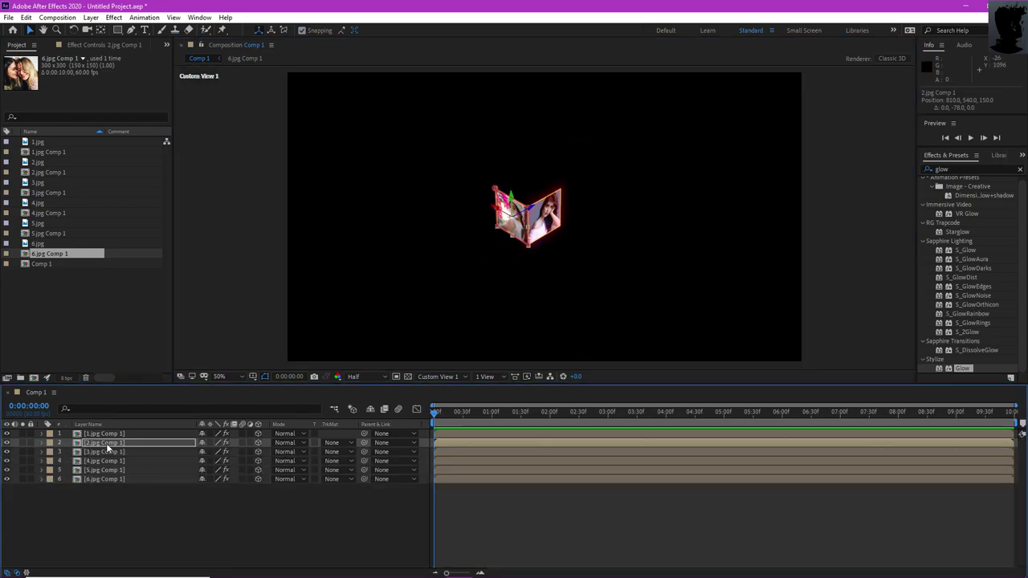
click(94, 452)
click(42, 452)
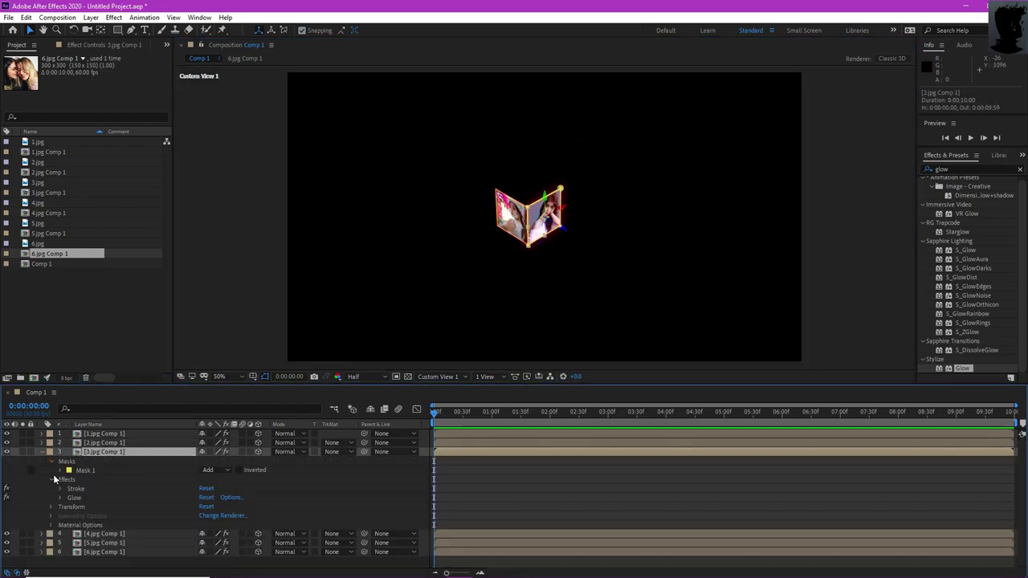
click(51, 508)
scroll(114, 521, down, 3)
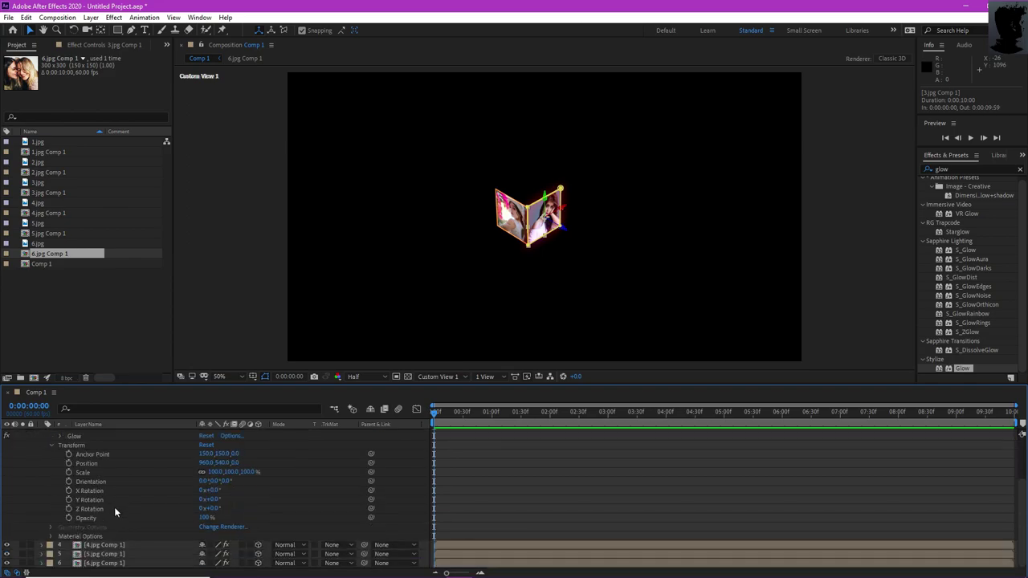
drag(212, 500, 252, 503)
click(212, 500)
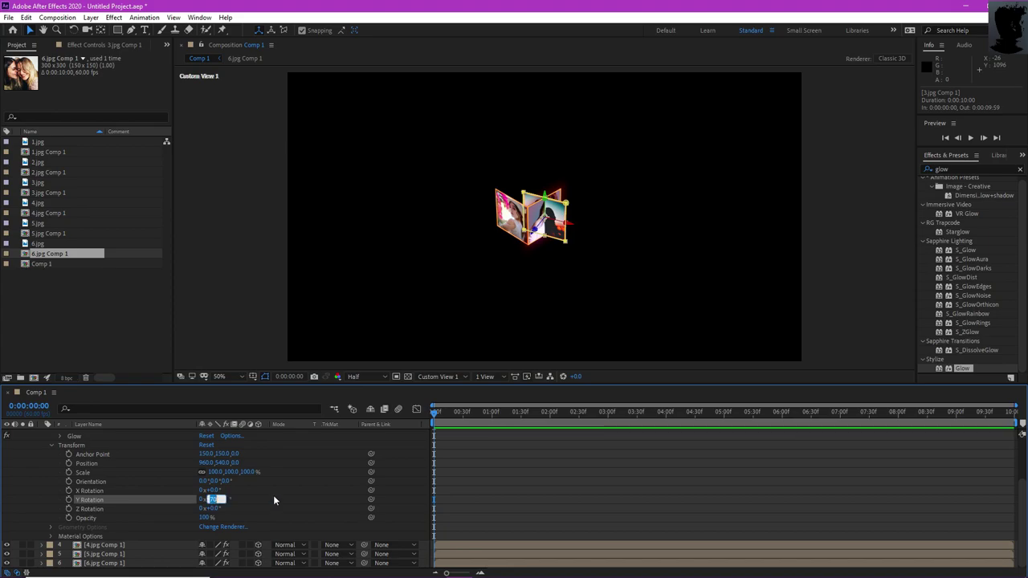
text(90)
key(Return)
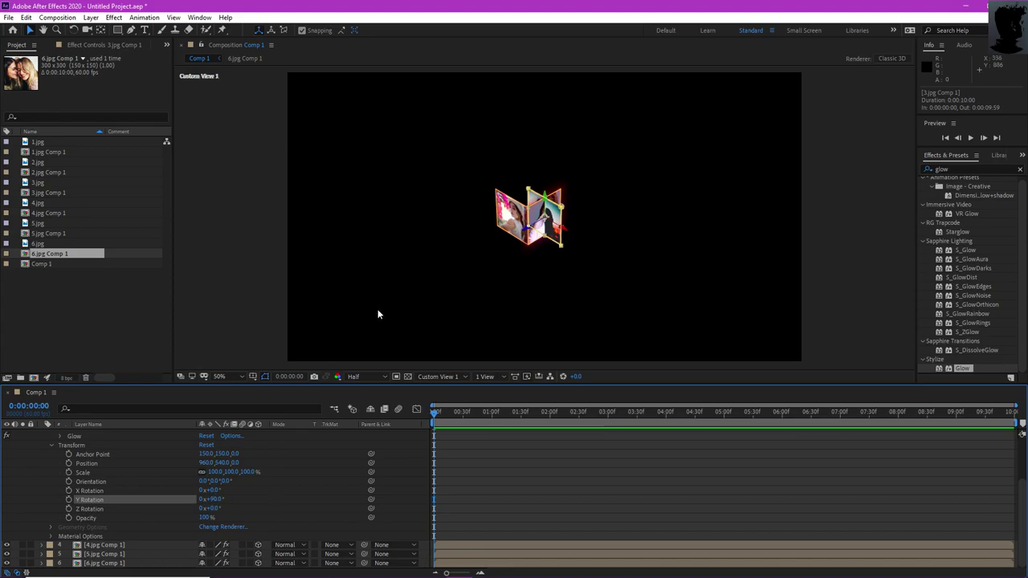
Snap 3.jpg Comp 1 to the free vertical edge of 1.jpg Comp 1 at position 1110, 540, 150, and collapse its properties.
scroll(597, 184, down, 3)
scroll(627, 209, up, 7)
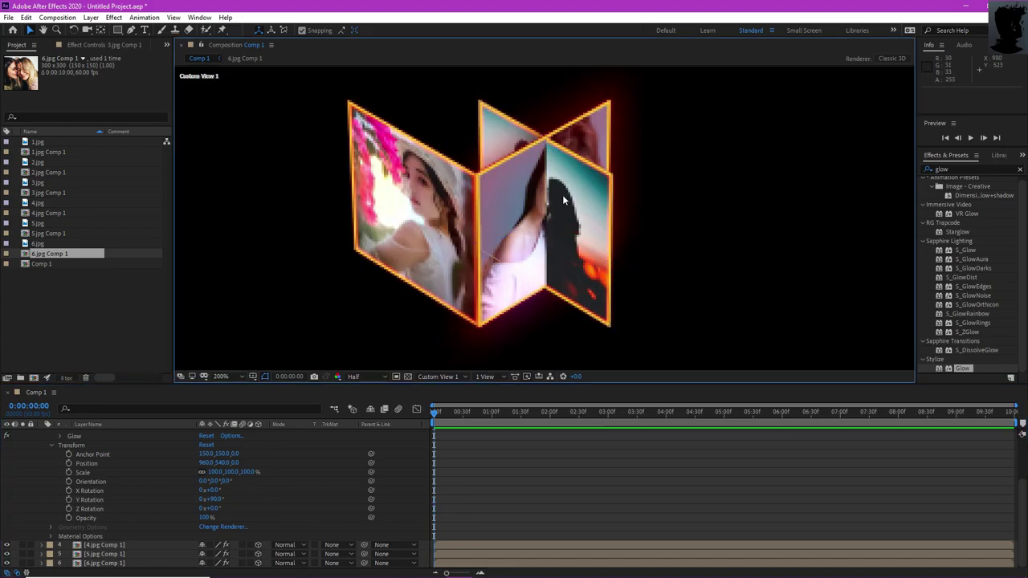
mouse_move(561, 186)
mouse_down()
mouse_move(626, 159)
mouse_move(540, 137)
mouse_move(566, 130)
mouse_move(556, 120)
mouse_move(571, 190)
mouse_up()
click(619, 106)
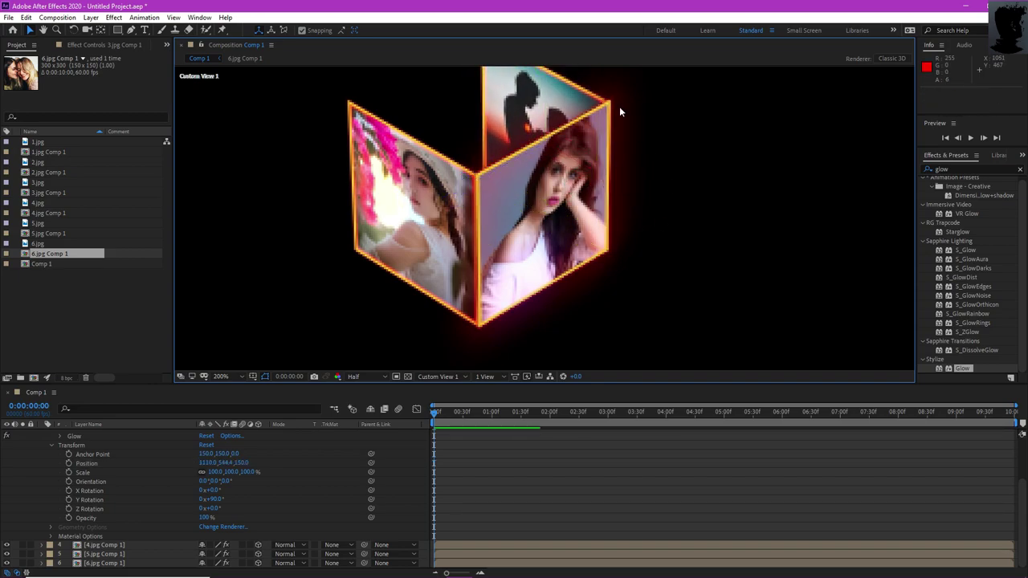
scroll(588, 114, up, 1)
scroll(589, 115, down, 2)
drag(544, 155, 577, 158)
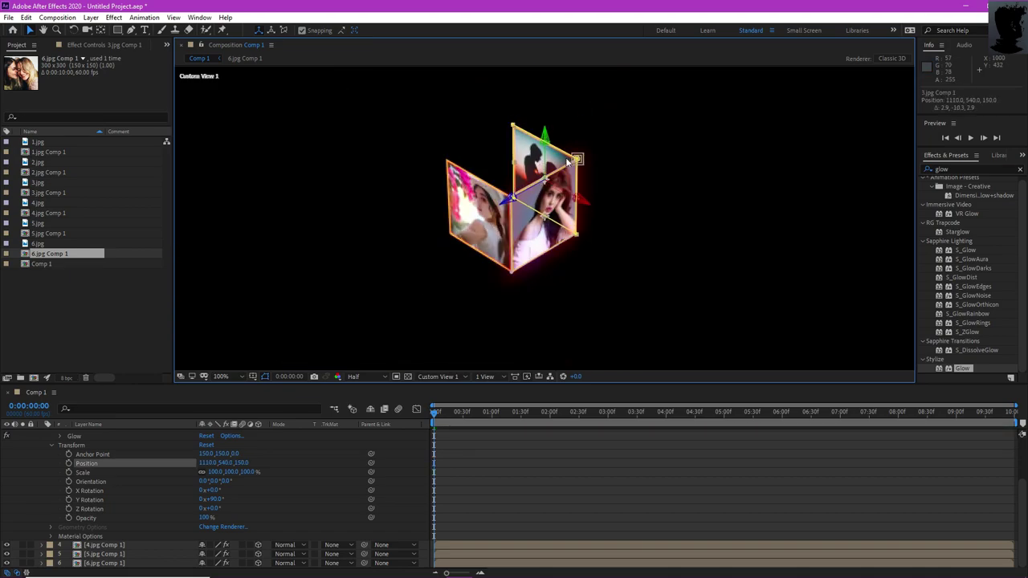
click(622, 190)
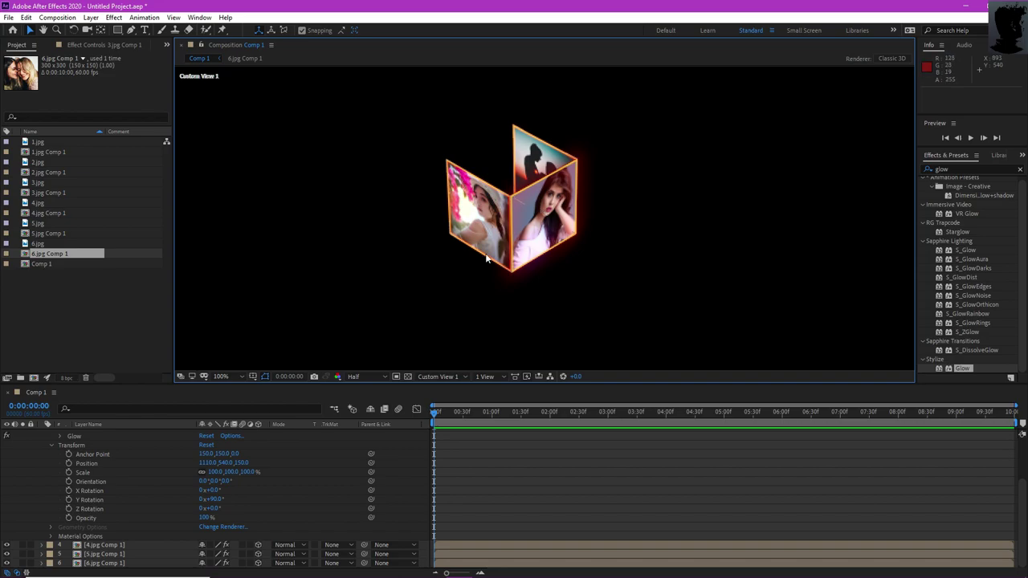
scroll(50, 466, up, 2)
click(40, 452)
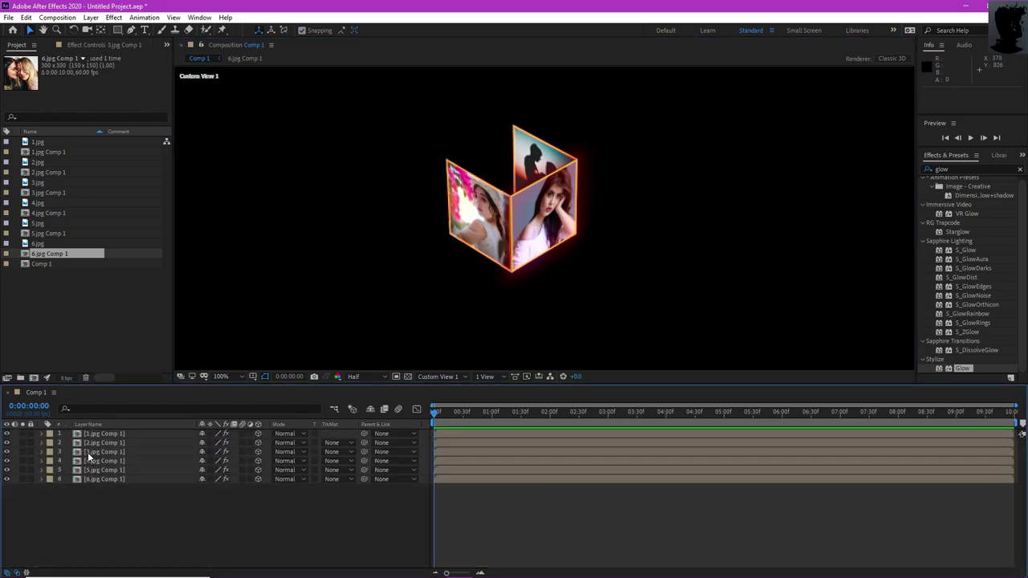
Expand the transform properties of 4.jpg Comp 1 and set its X Rotation to 90°.
click(96, 463)
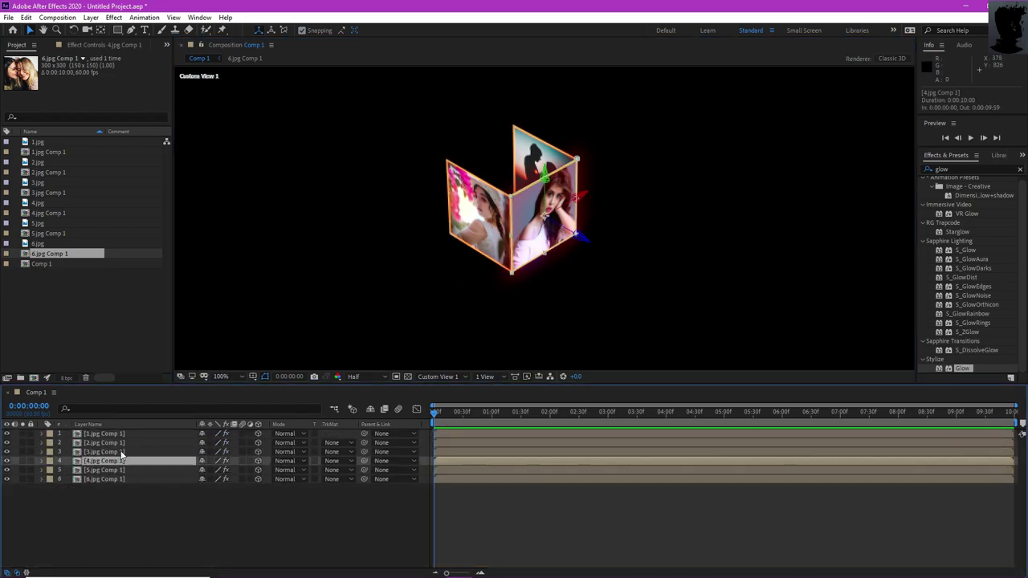
click(42, 461)
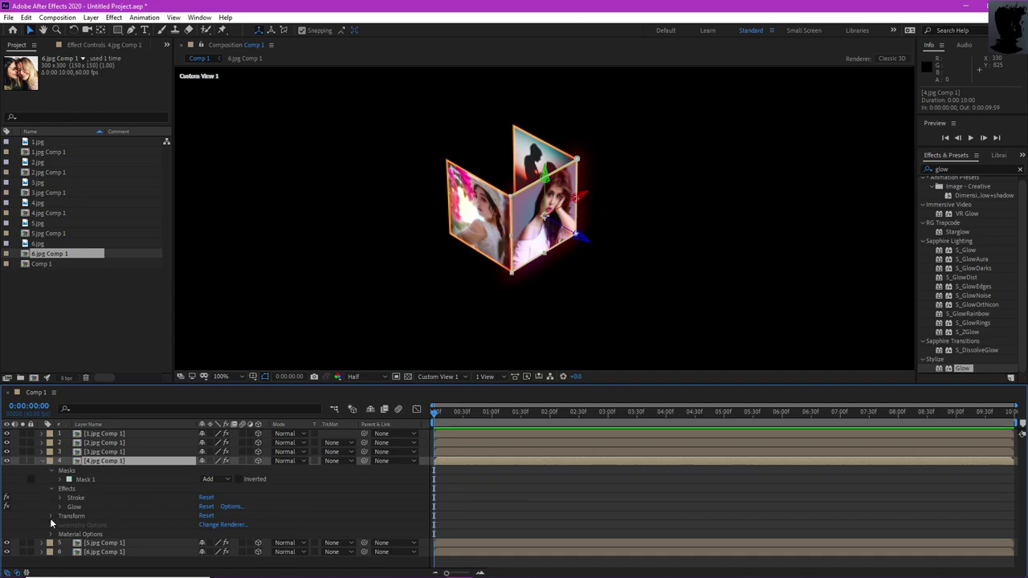
click(48, 514)
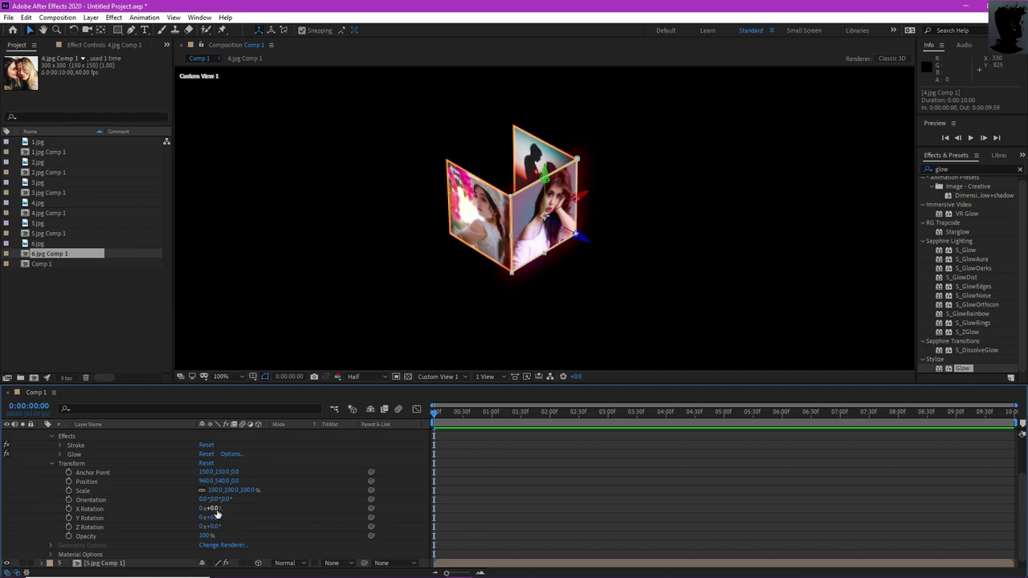
drag(212, 509, 261, 514)
click(215, 509)
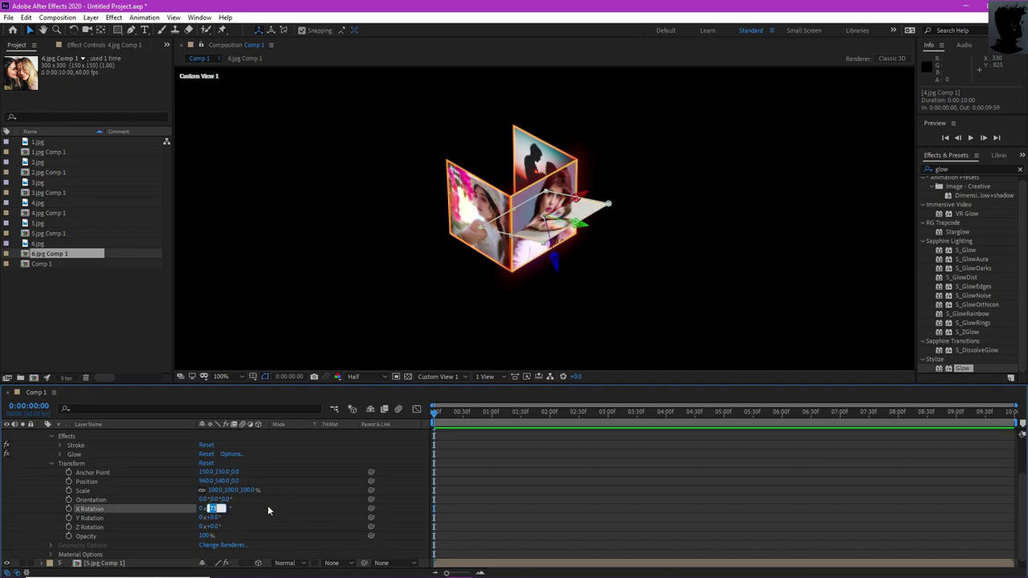
text(90)
key(Return)
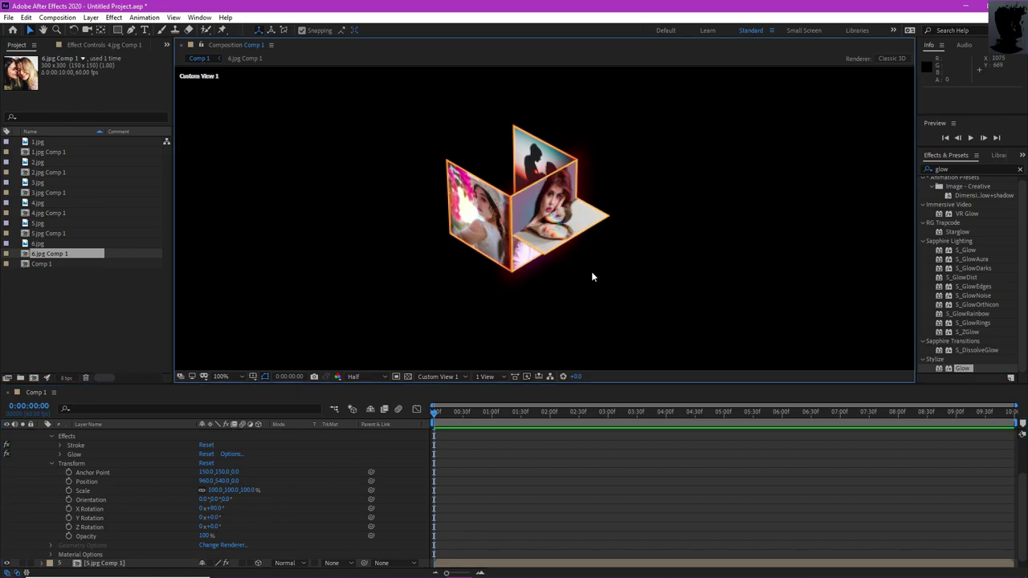
Snap 4.jpg Comp 1 onto the cube's top at position 960, 390, 150, and collapse its properties.
drag(594, 222, 576, 159)
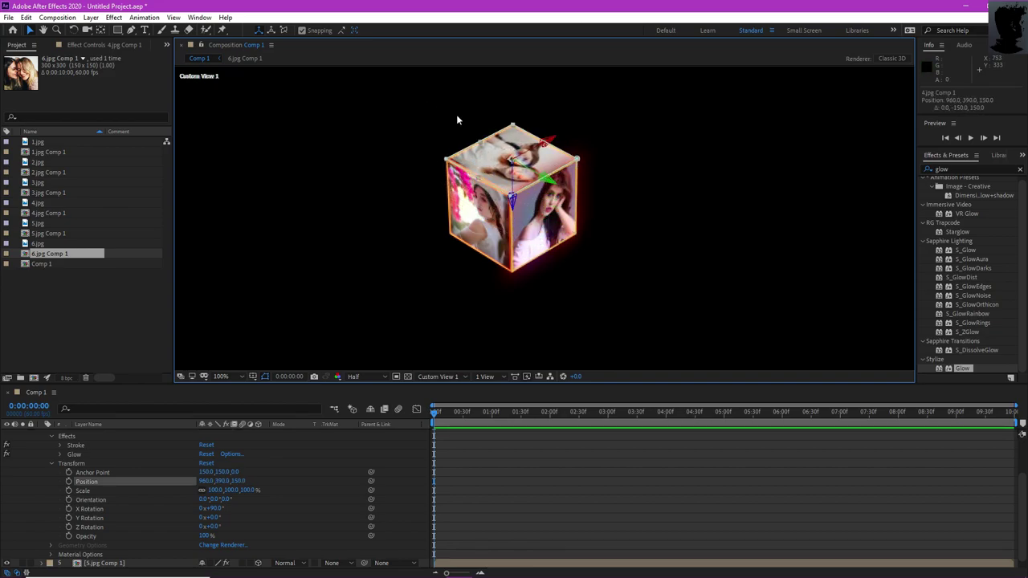
click(340, 239)
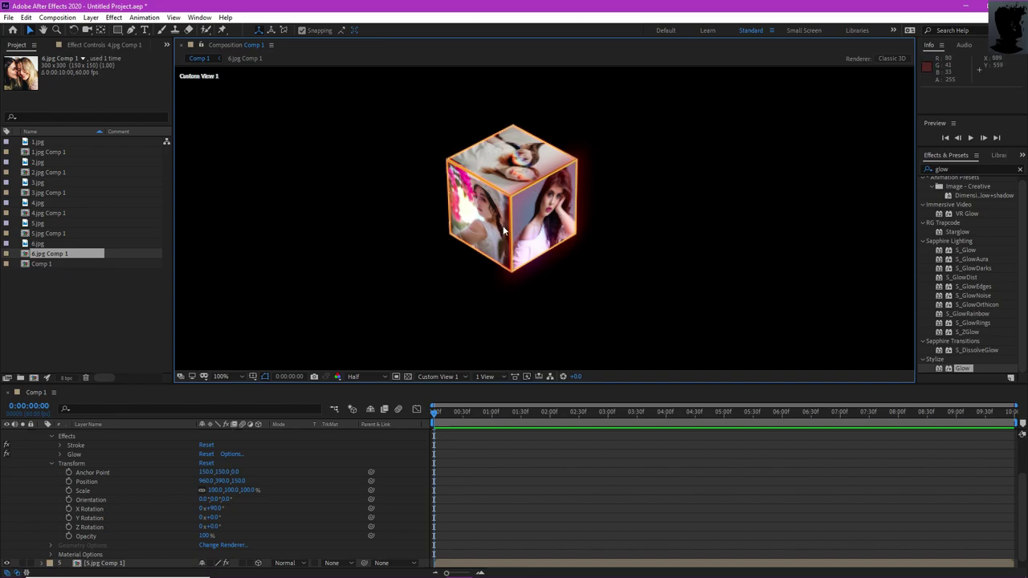
scroll(34, 454, up, 3)
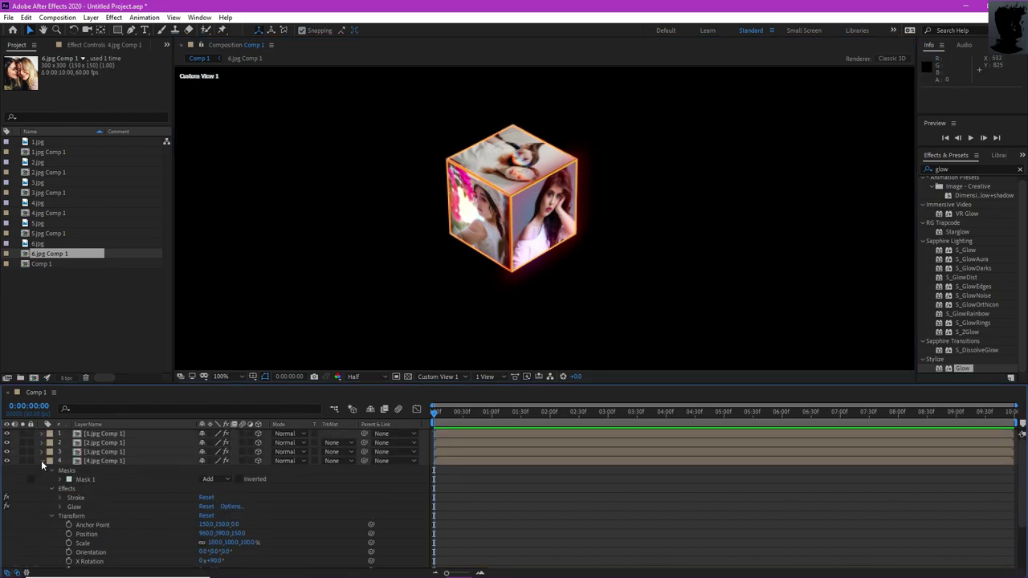
click(41, 469)
Expand the transform properties of 5.jpg Comp 1 and set its X Rotation to 90°.
click(115, 466)
click(41, 469)
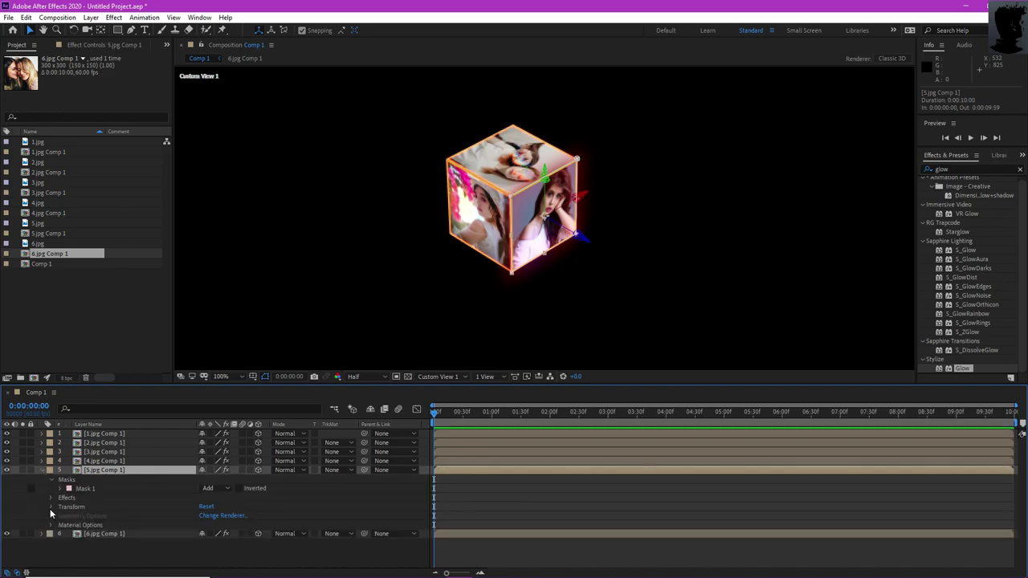
click(50, 506)
scroll(130, 514, down, 2)
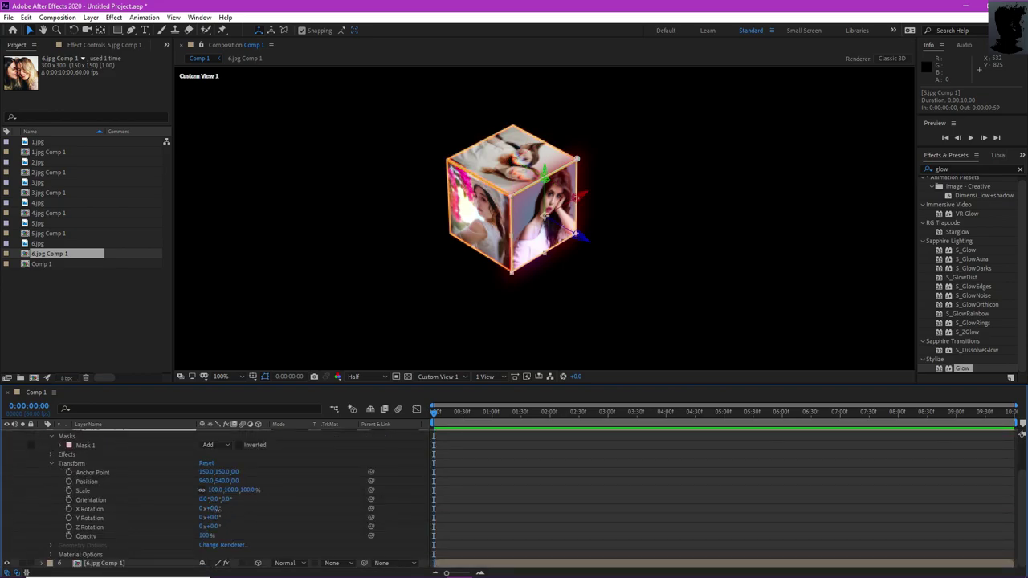
drag(215, 509, 257, 509)
click(215, 509)
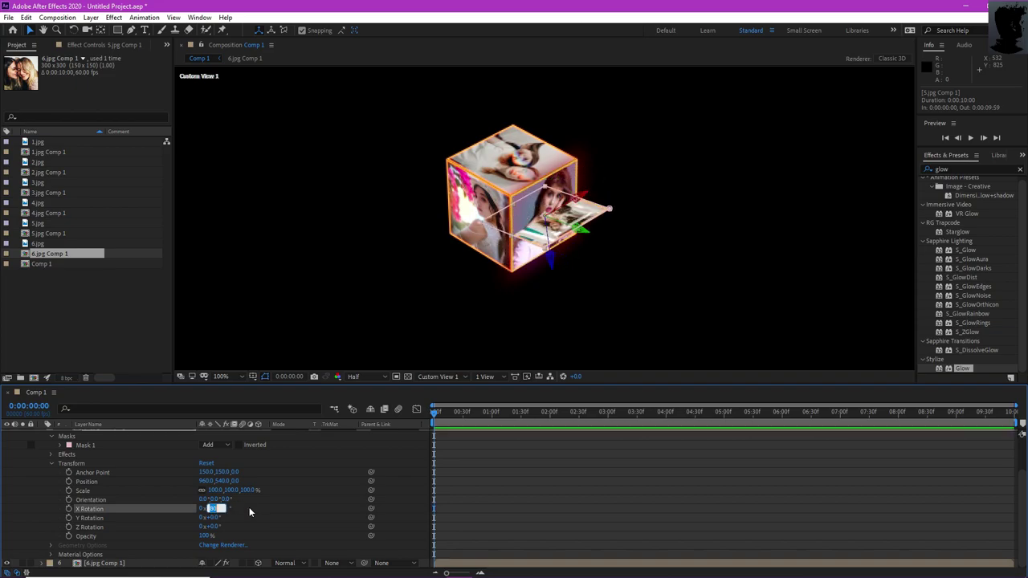
text(90)
key(Return)
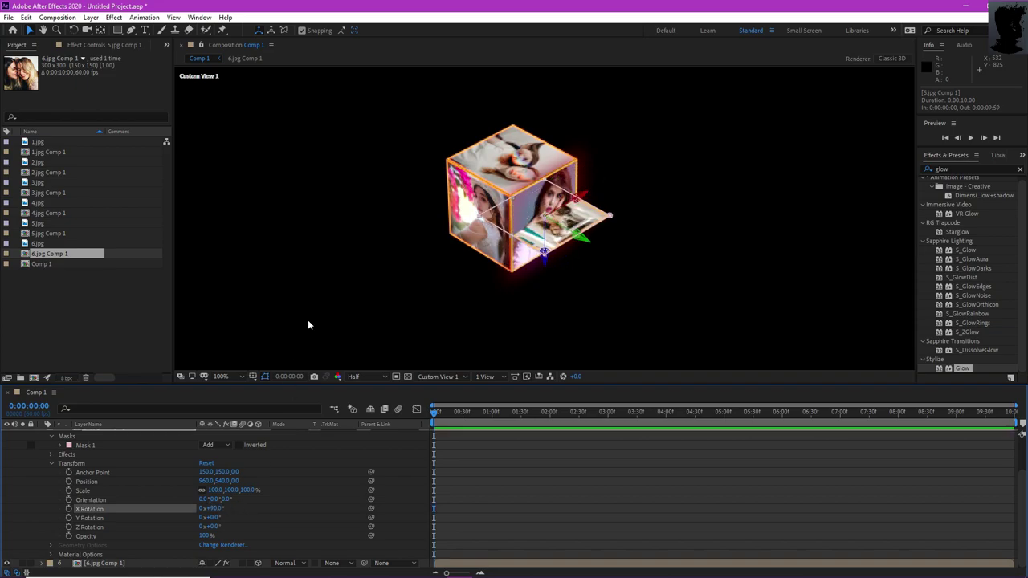
Snap 5.jpg Comp 1 to the cube's underside at position 960, 690, 150, and collapse its properties.
click(440, 236)
drag(593, 224, 551, 235)
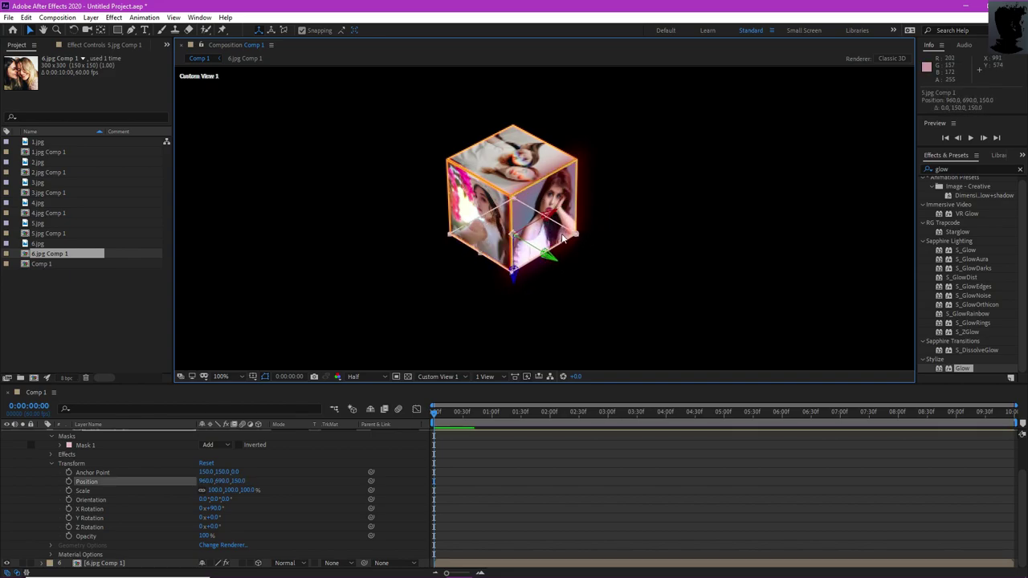
key(F2)
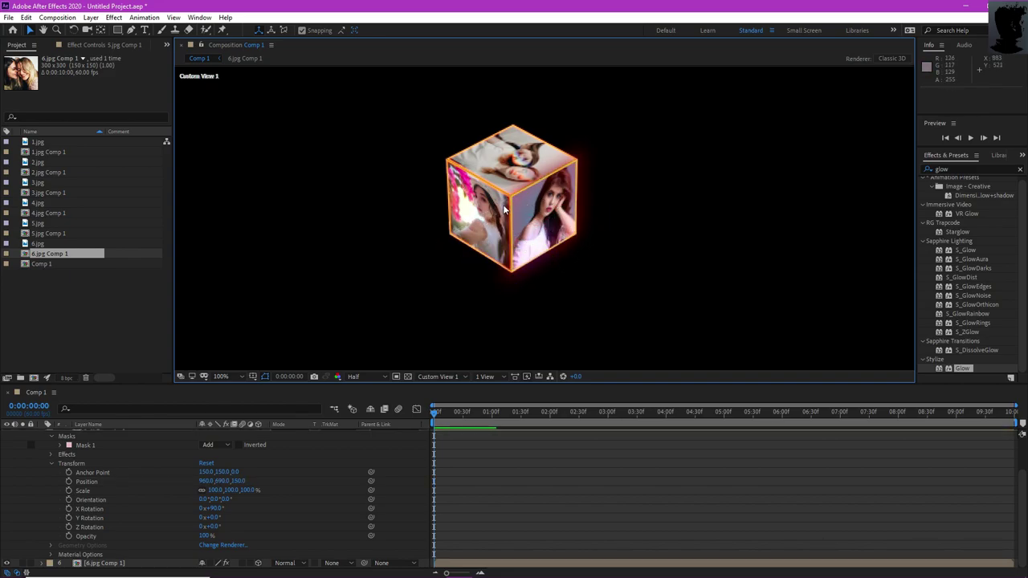
scroll(80, 451, up, 2)
click(46, 469)
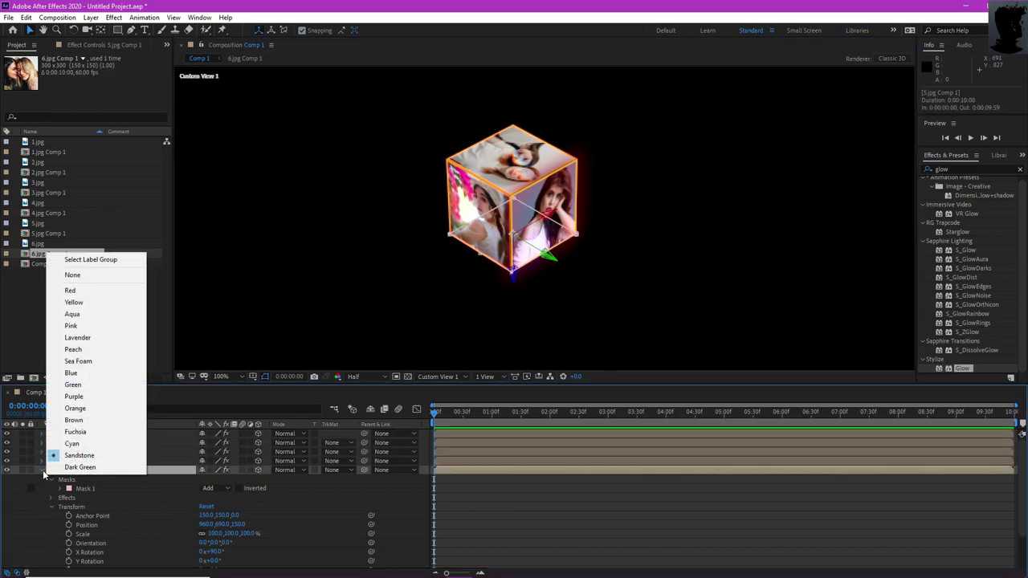
click(42, 470)
click(43, 470)
Snap 6.jpg Comp 1 to the cube's open back side at position 960, 540, 300.
click(93, 479)
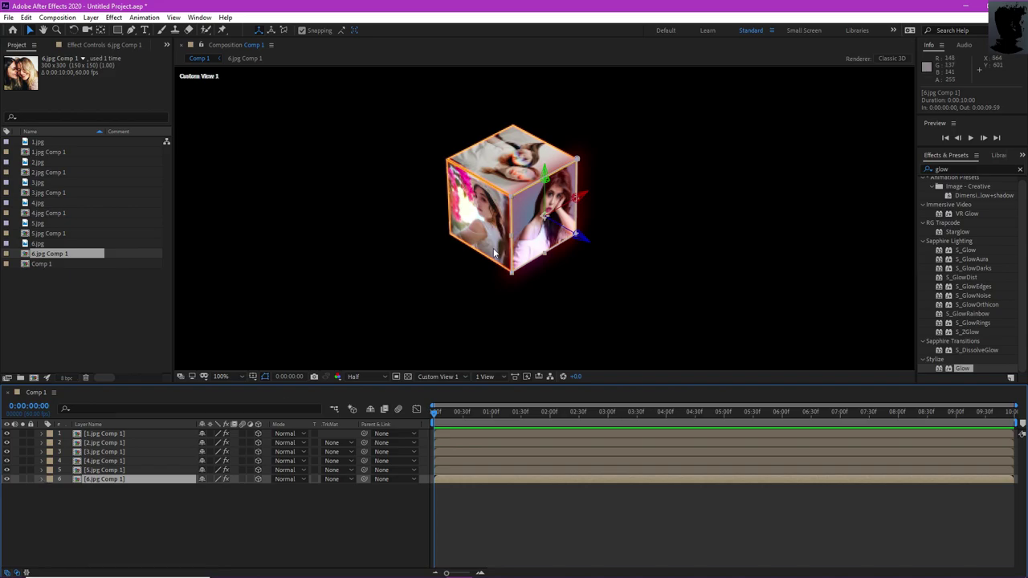
drag(530, 235, 470, 196)
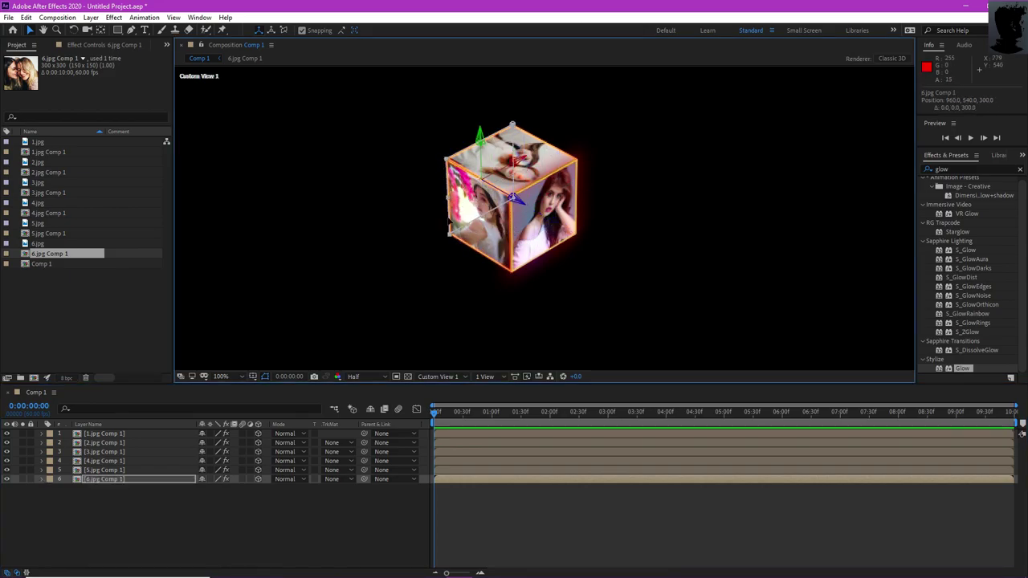
click(404, 255)
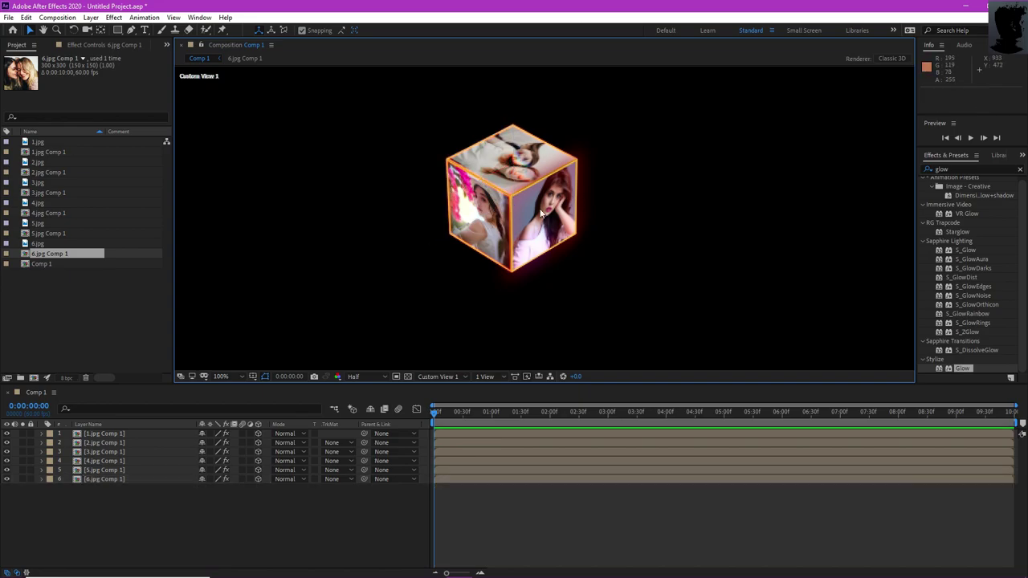
Orbit the custom view around the assembled cube to inspect its faces from several sides.
click(461, 377)
click(443, 475)
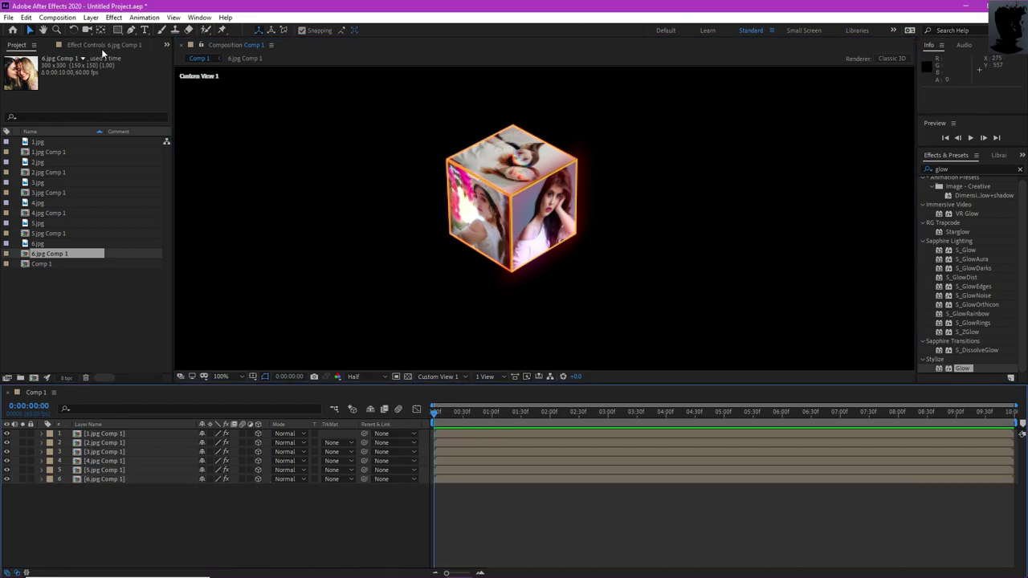
key(c)
drag(380, 233, 787, 331)
drag(563, 236, 514, 265)
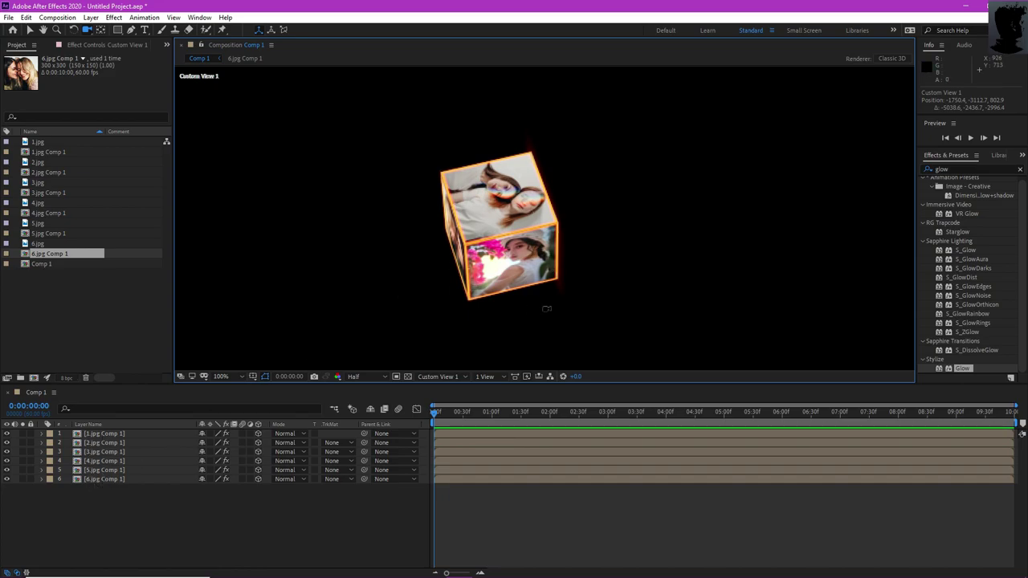
drag(546, 308, 664, 227)
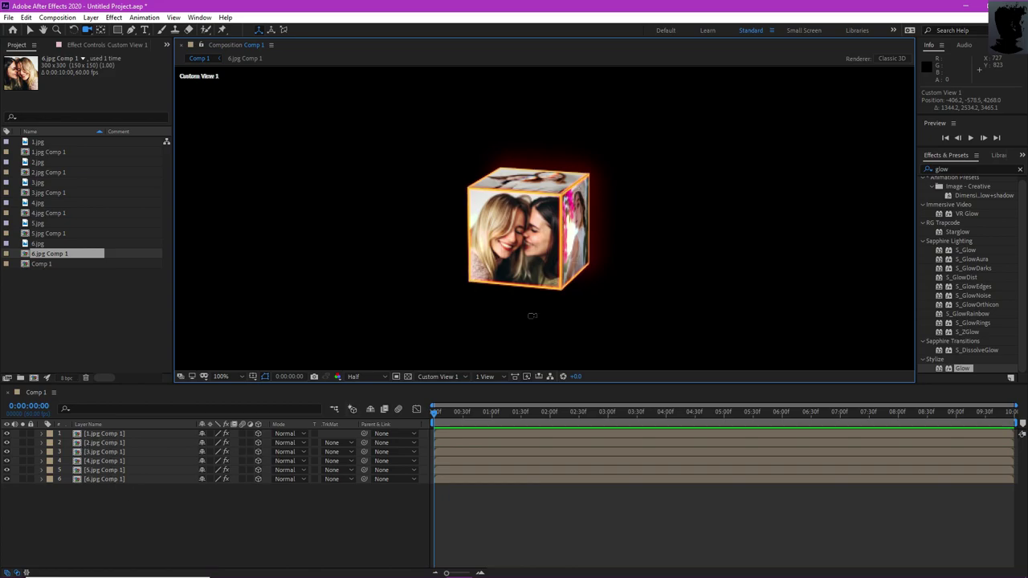
drag(624, 219, 612, 268)
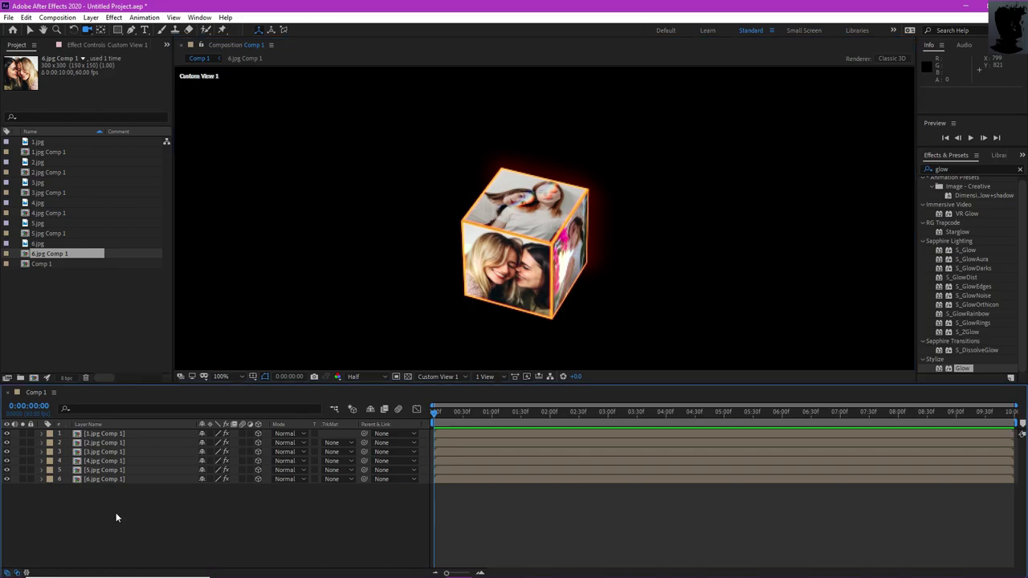
Pre-compose all six photo layers into a new composition named CUBE 1, moving all attributes into it.
drag(116, 512, 107, 438)
right_click(117, 435)
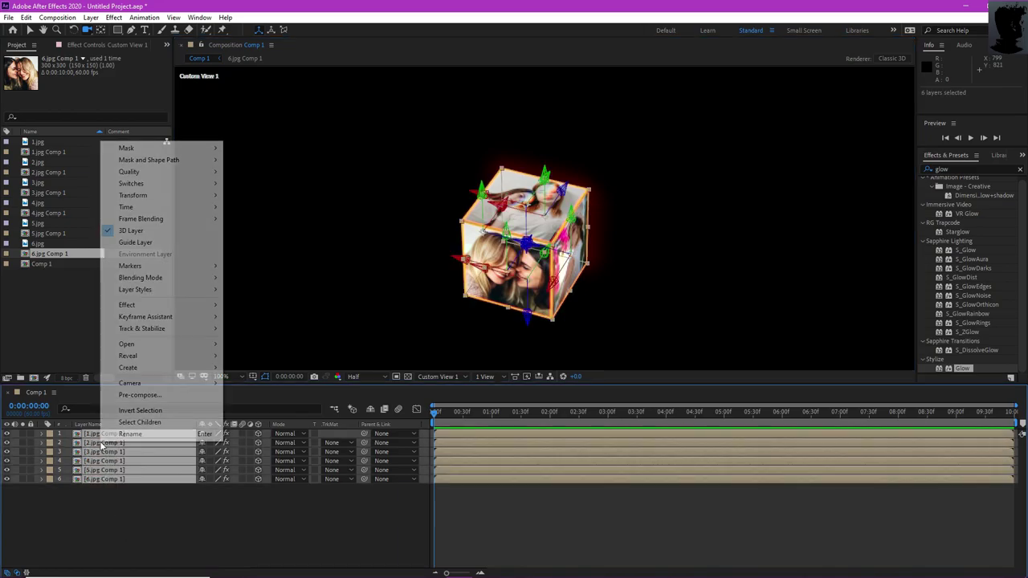
click(137, 394)
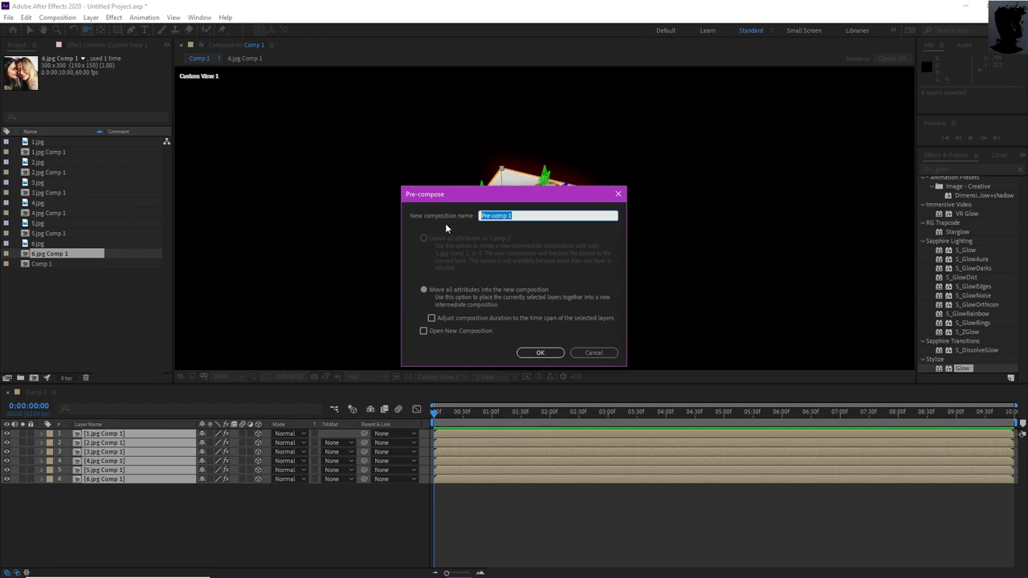
text(c)
click(540, 352)
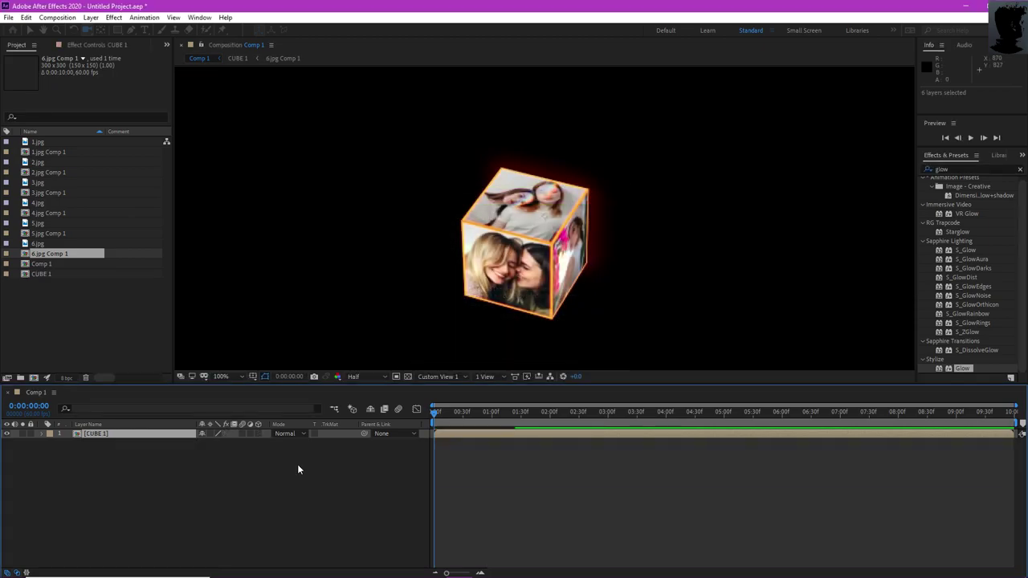
Turn CUBE 1 into a 3D layer and collapse its transformations.
click(112, 465)
key(Caps_Lock)
click(126, 434)
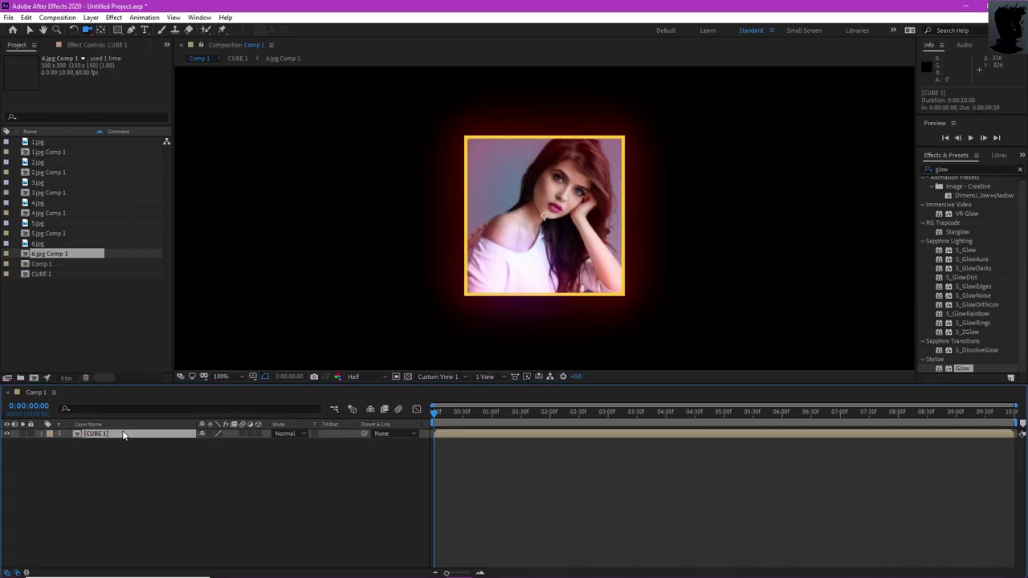
click(259, 432)
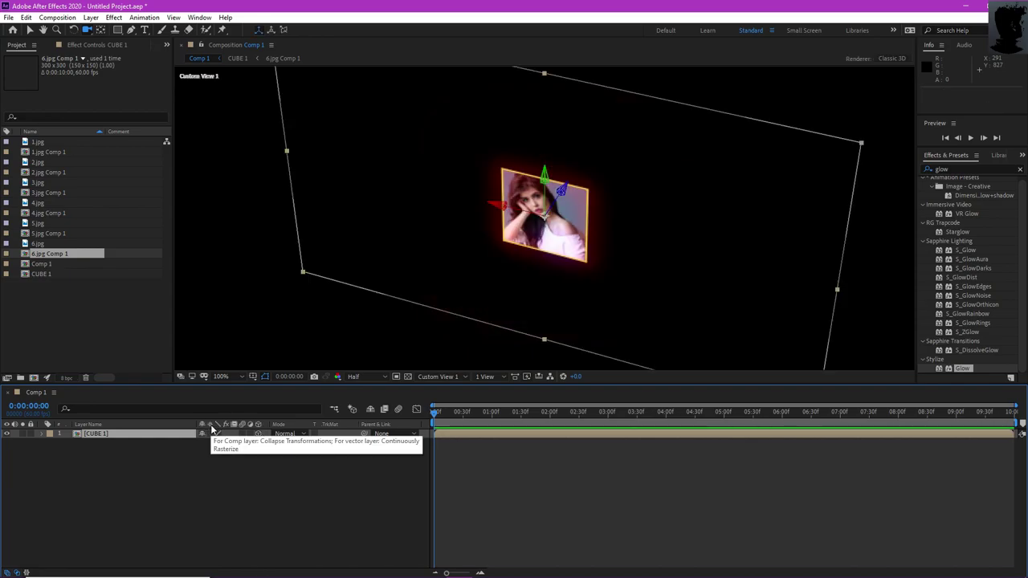
click(211, 432)
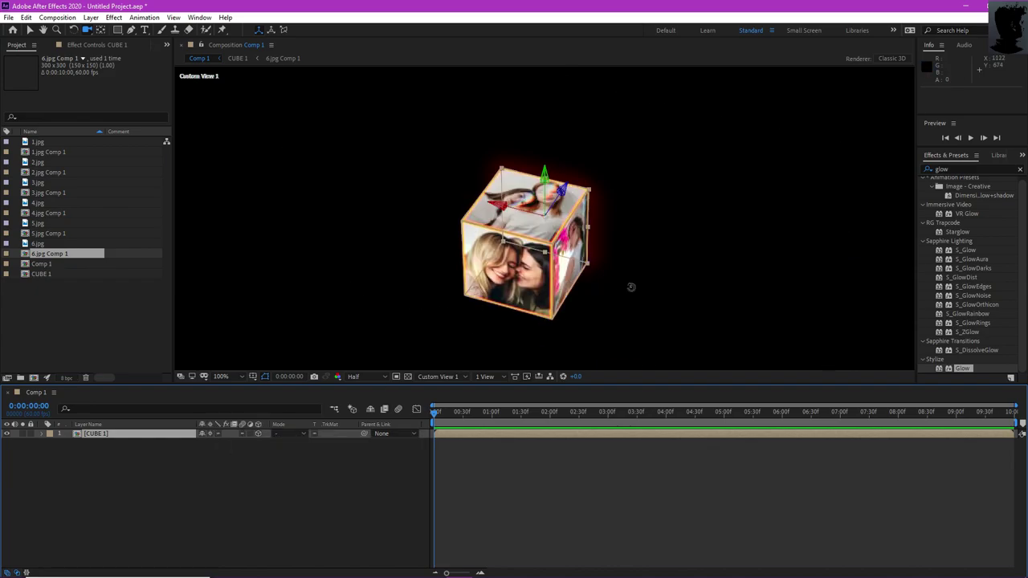
Orbit the custom view around CUBE 1 to check its faces, and switch the viewer to Active Camera.
key(comma)
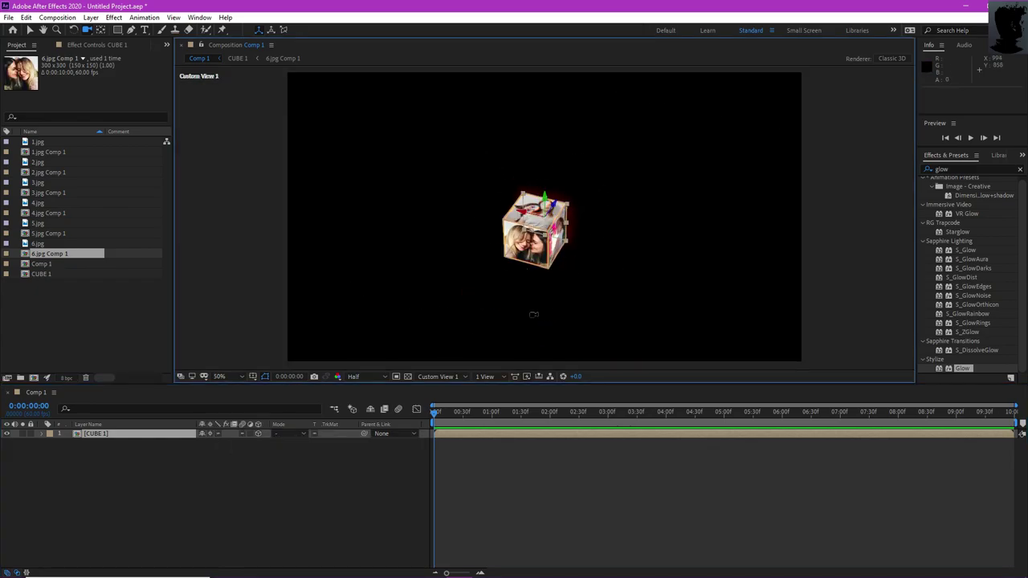
drag(578, 266, 580, 321)
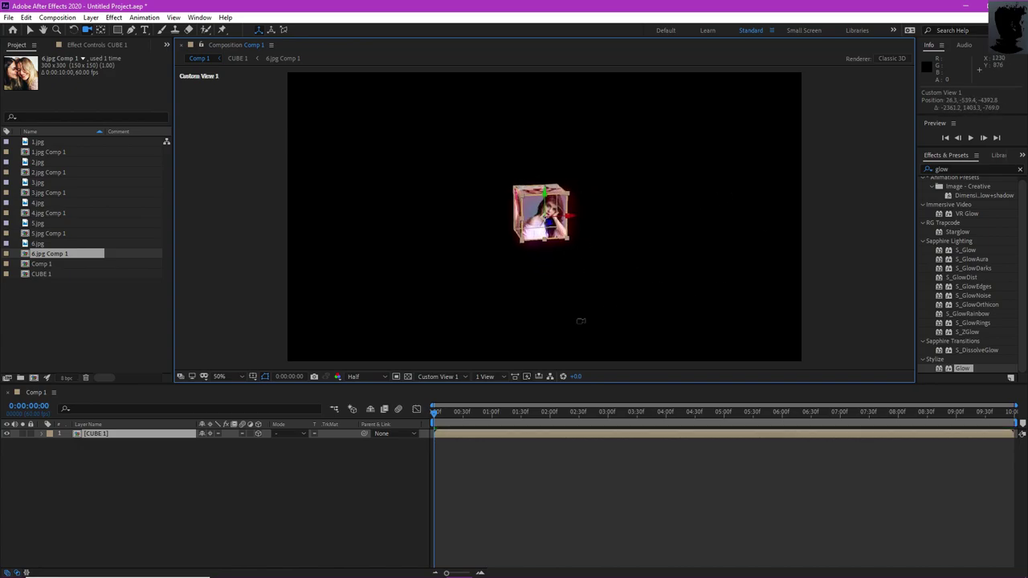
click(447, 379)
click(441, 388)
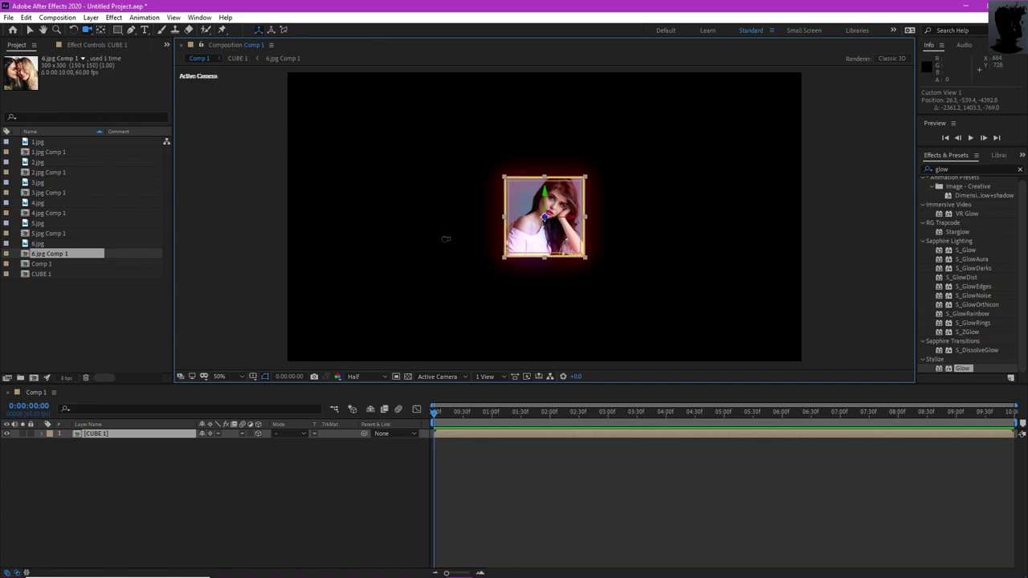
click(30, 30)
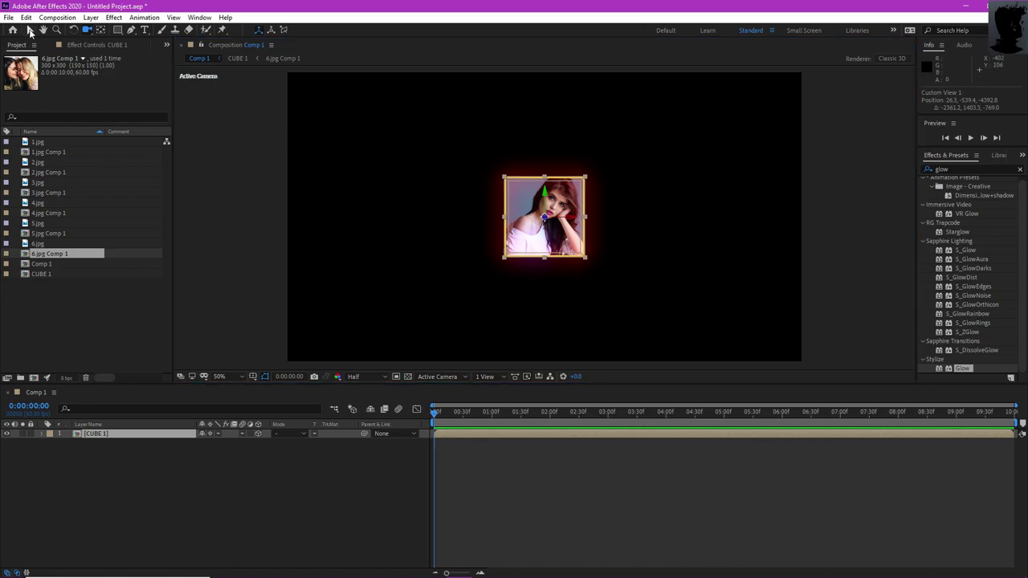
click(244, 473)
Save the project on the Desktop under the file name CUBE.
click(5, 11)
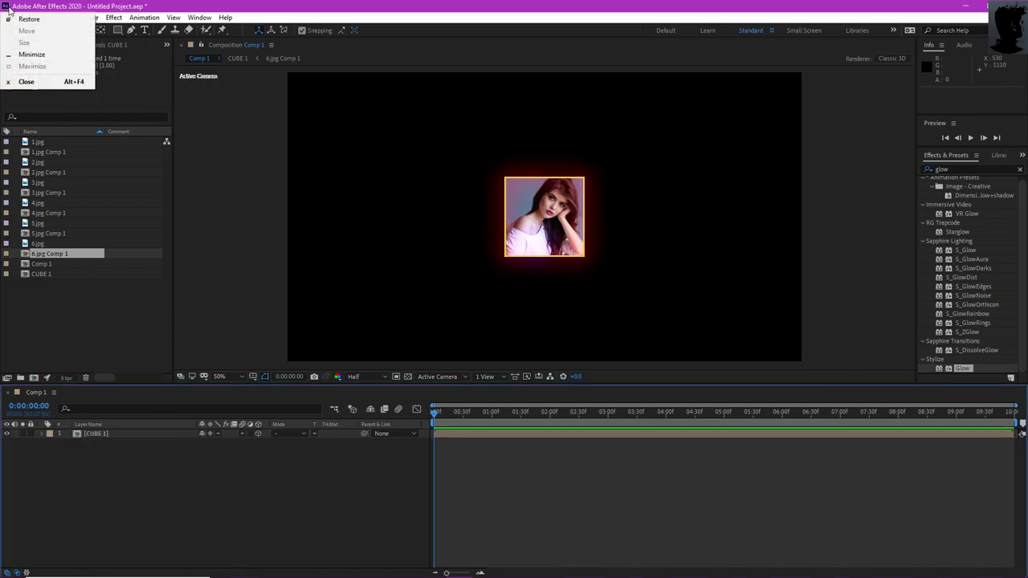
click(6, 7)
click(8, 18)
click(25, 116)
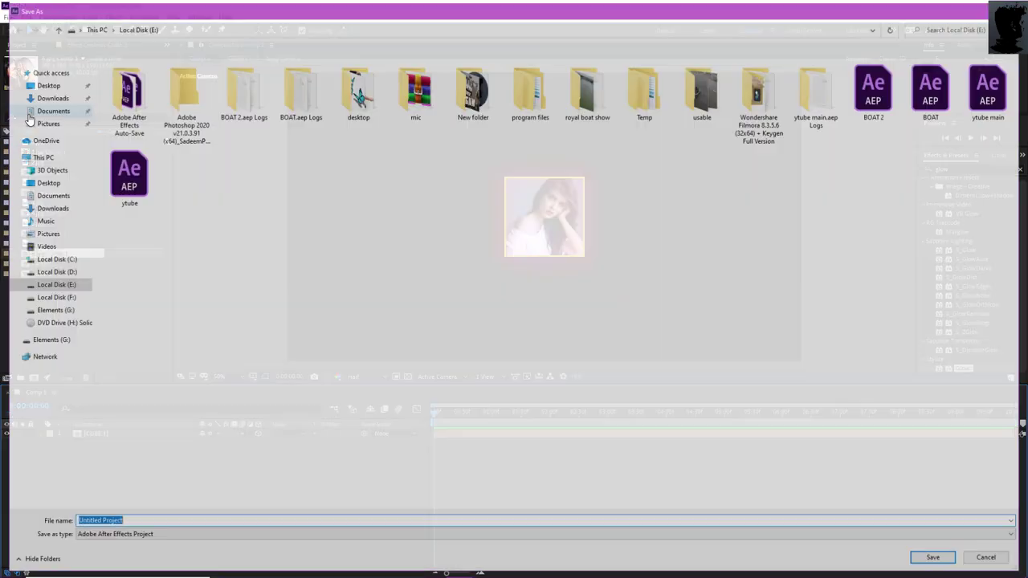
click(36, 181)
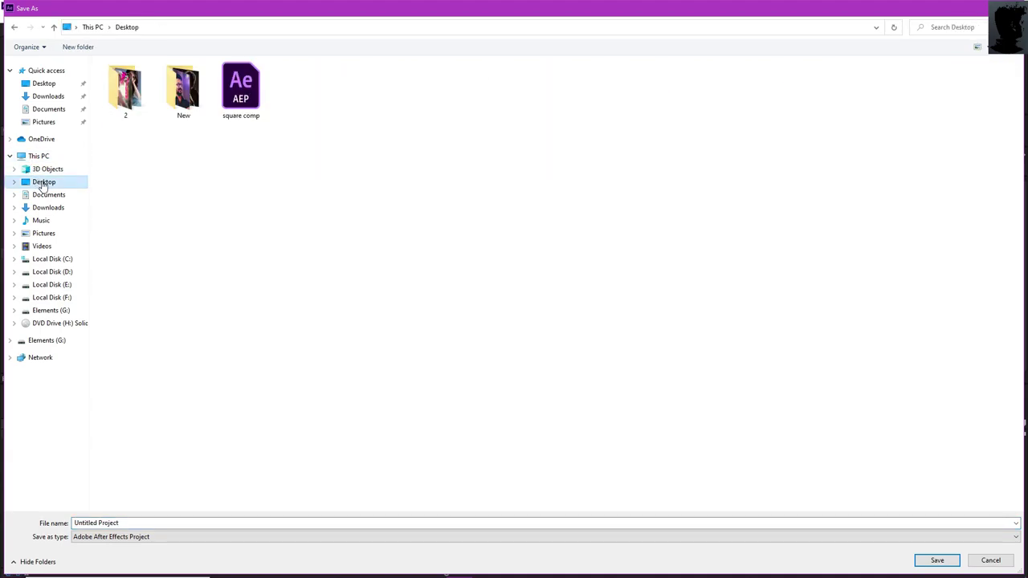
click(143, 523)
key(ctrl+a)
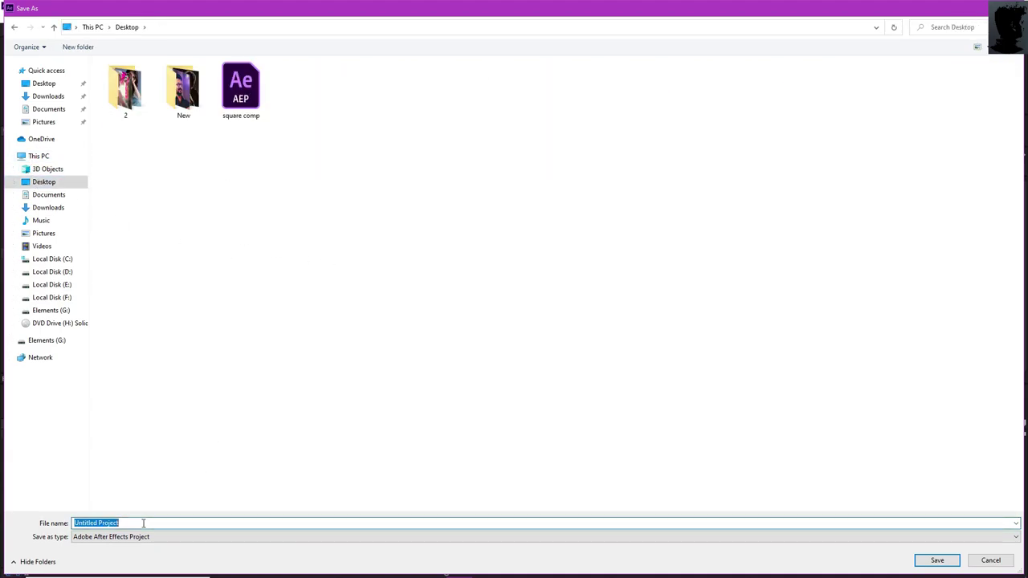
key(BackSpace)
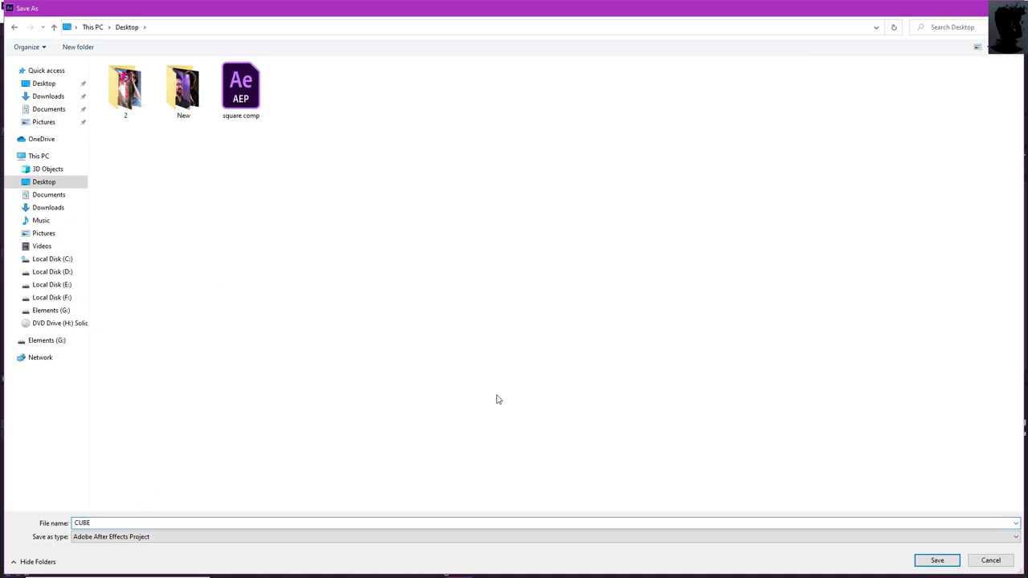
click(927, 557)
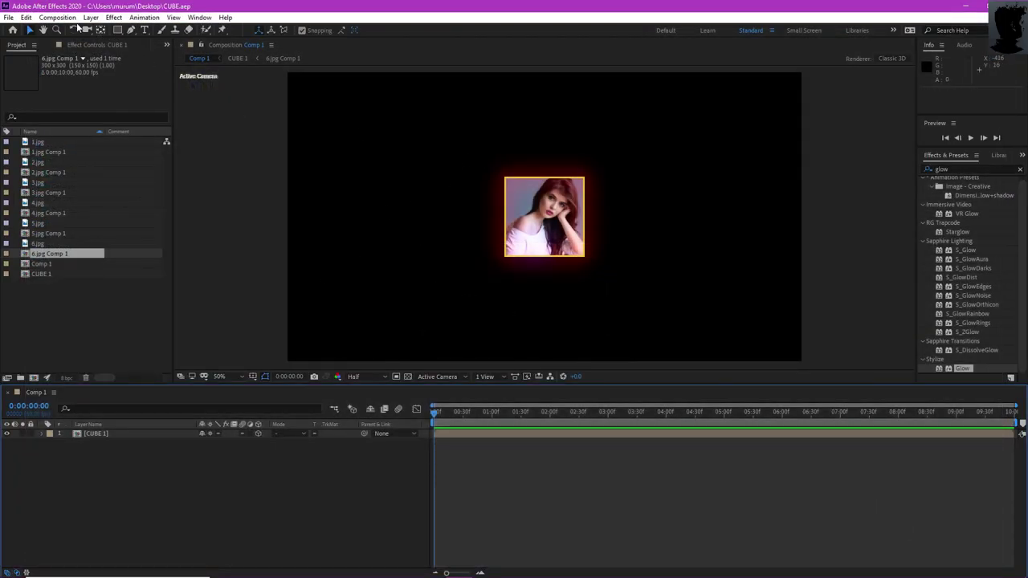
Save the project again on the Desktop as a separate file named CUBE MAIN.
click(9, 18)
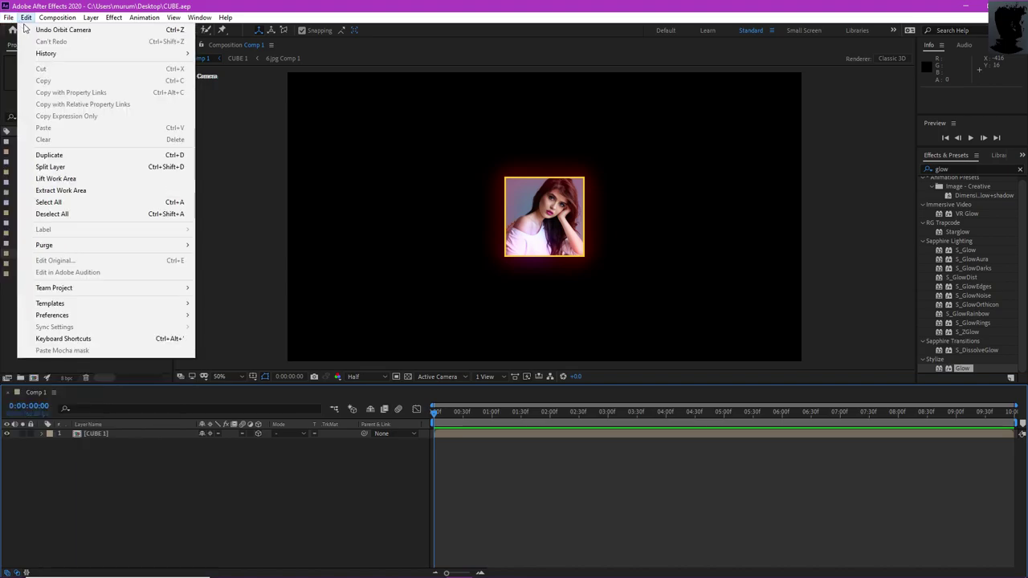
click(186, 130)
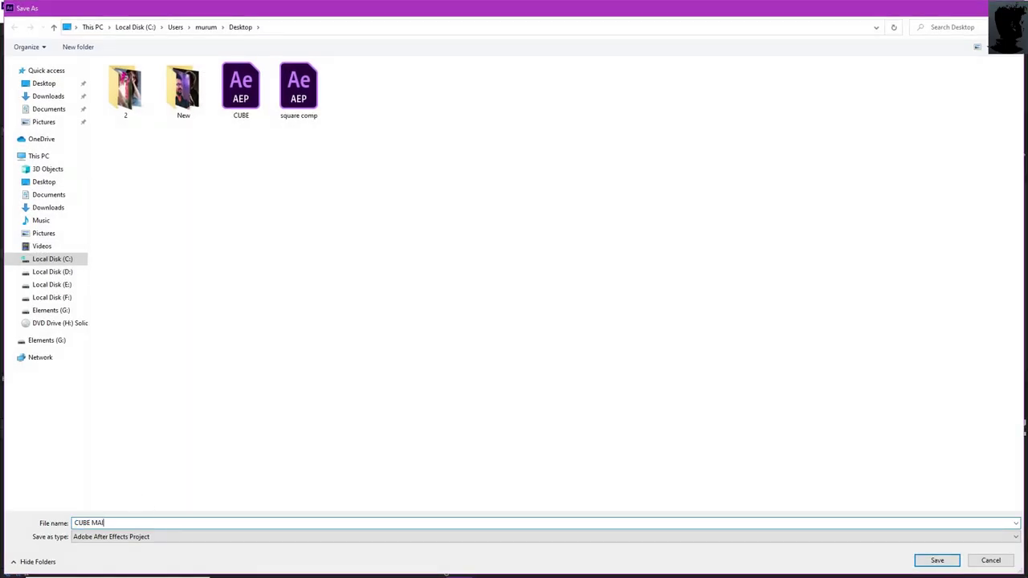
click(931, 561)
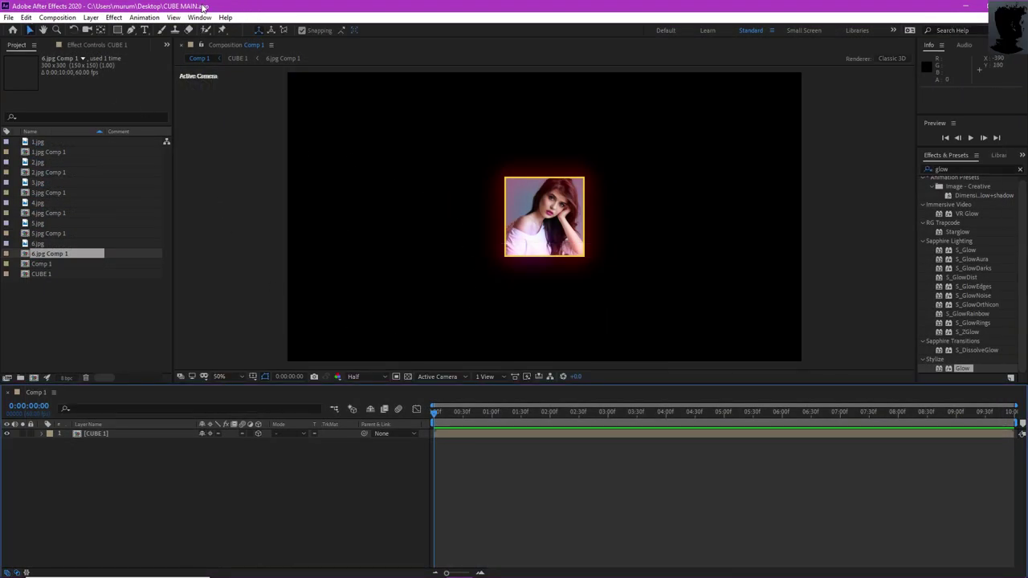
click(118, 310)
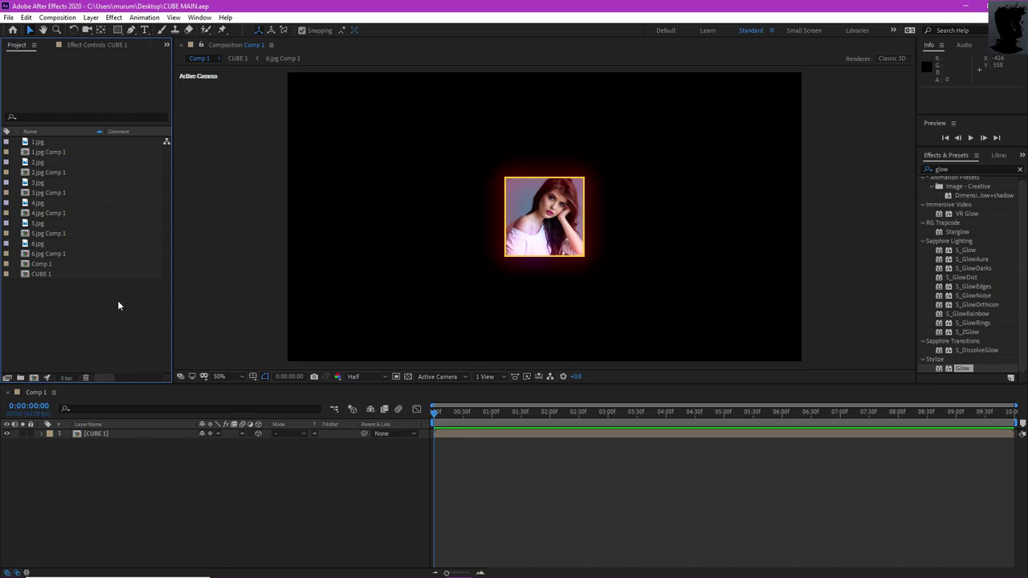
click(110, 433)
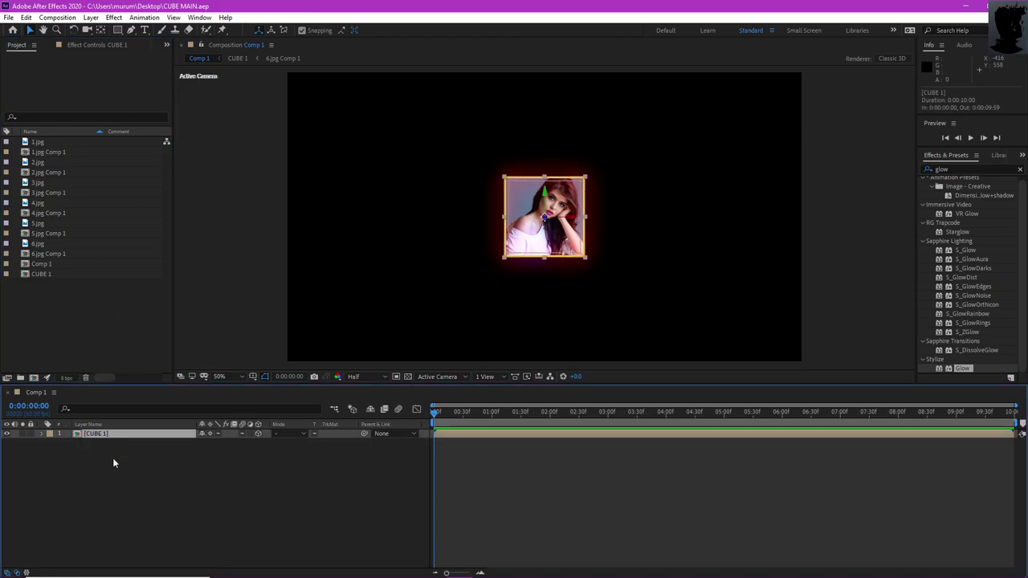
click(115, 466)
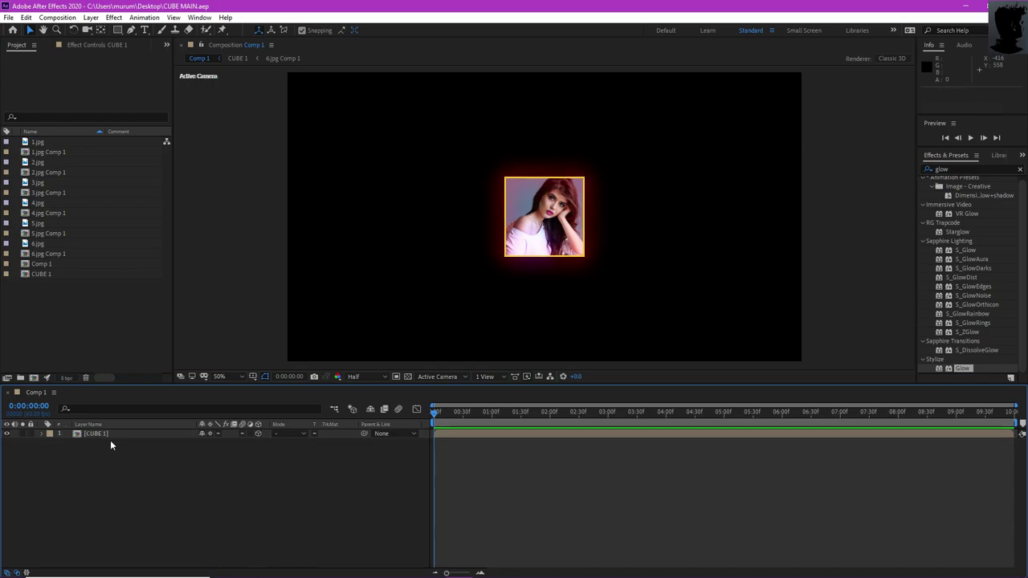
click(109, 436)
click(109, 434)
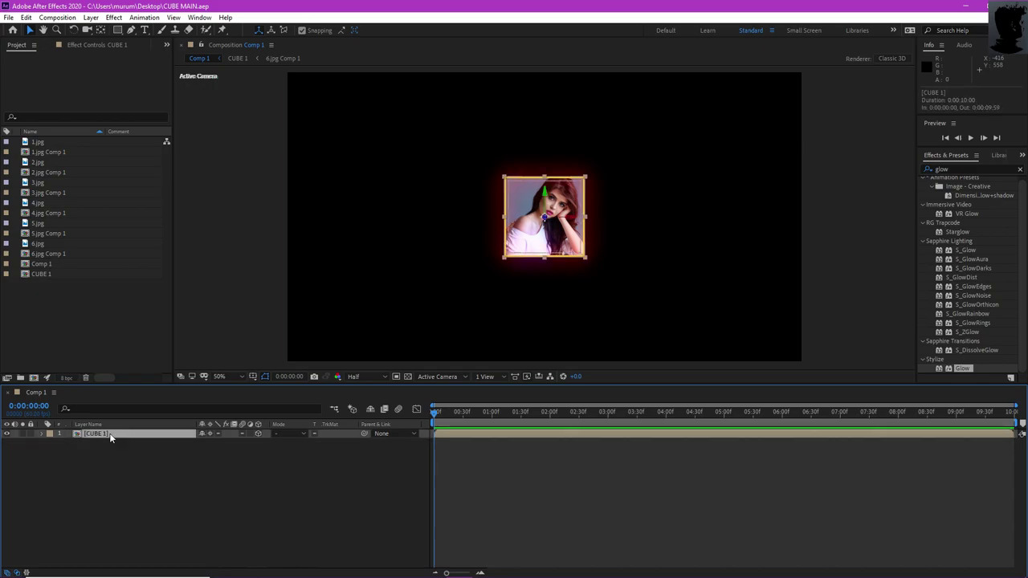
click(110, 445)
click(109, 434)
click(136, 466)
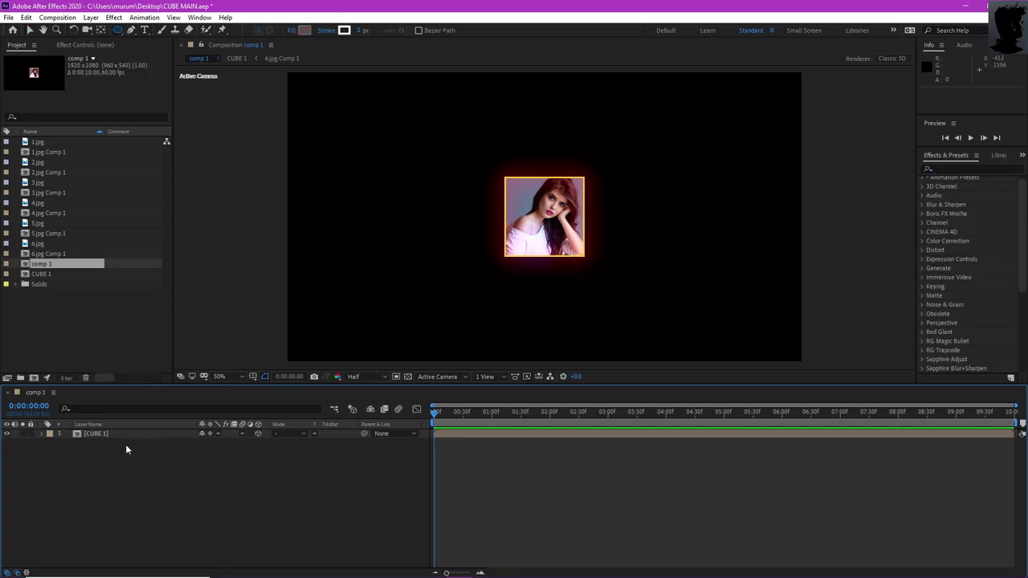
Hide the CUBE 1 layer in comp 1.
click(123, 435)
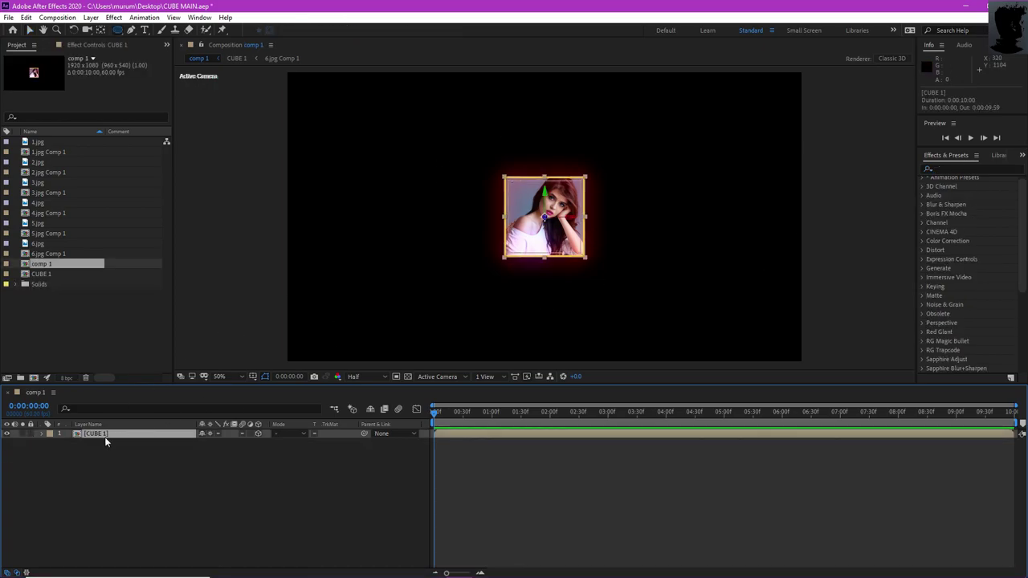
click(103, 459)
click(104, 432)
click(141, 498)
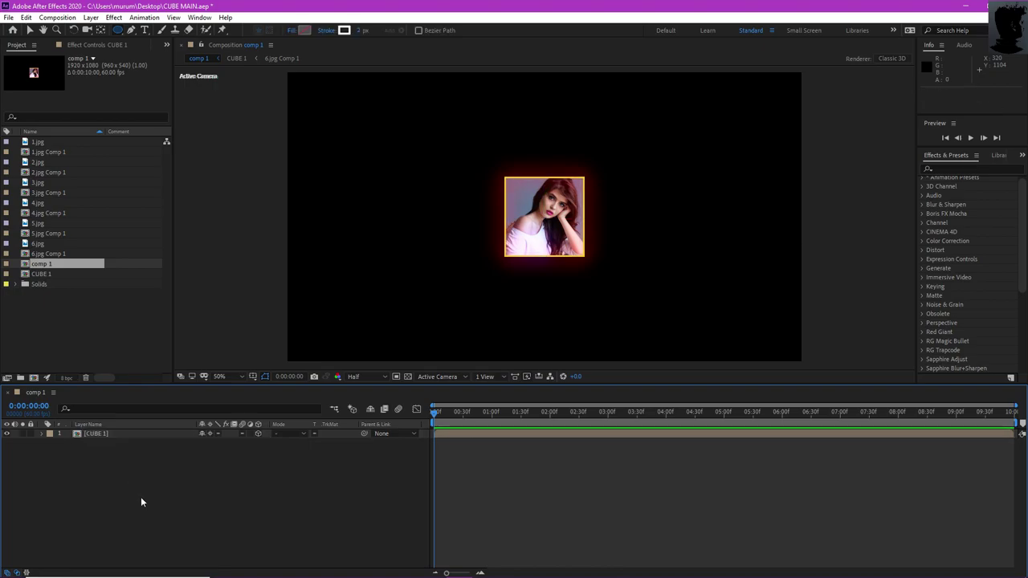
click(7, 433)
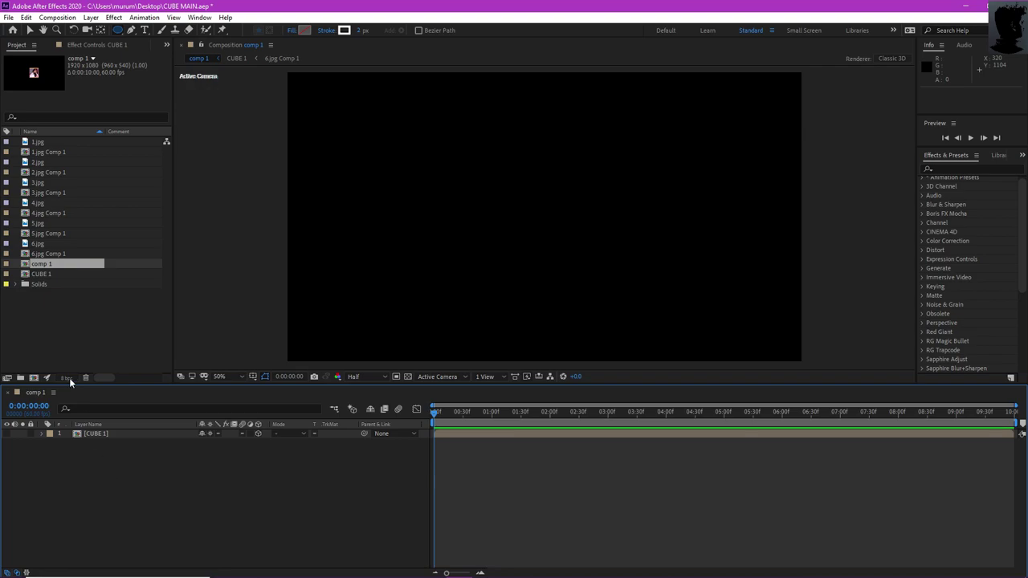
Import FRAME.png and FRAME 2.png from the desktop into the project.
click(966, 5)
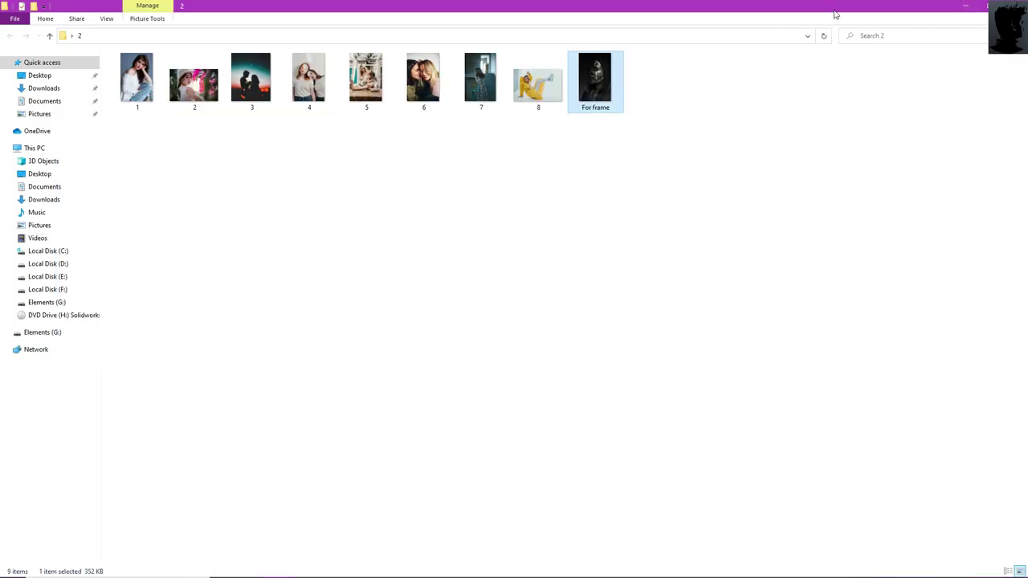
click(966, 6)
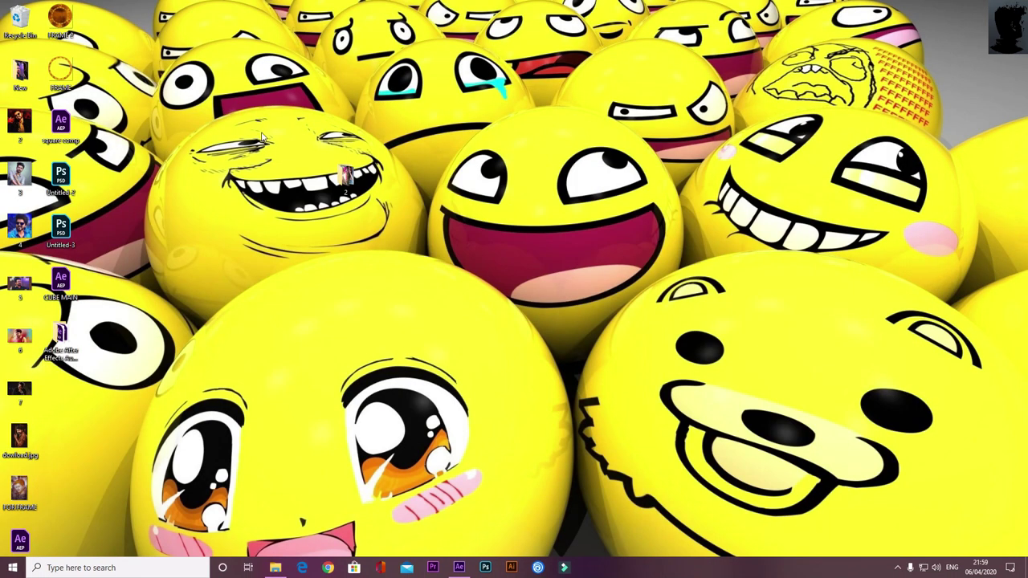
click(52, 72)
ctrl+click(61, 24)
drag(61, 24, 65, 305)
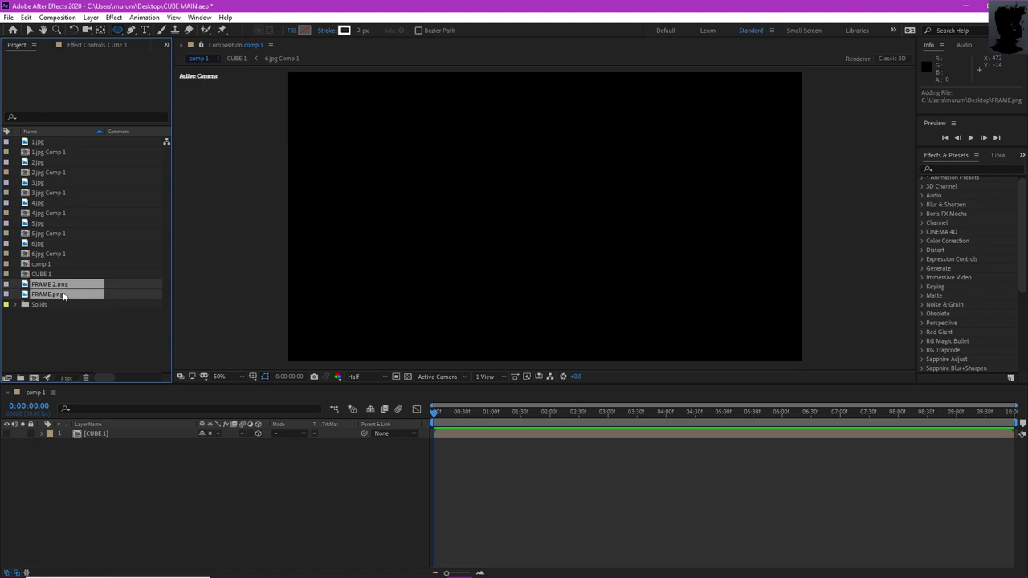
click(75, 367)
click(57, 303)
click(61, 295)
click(77, 367)
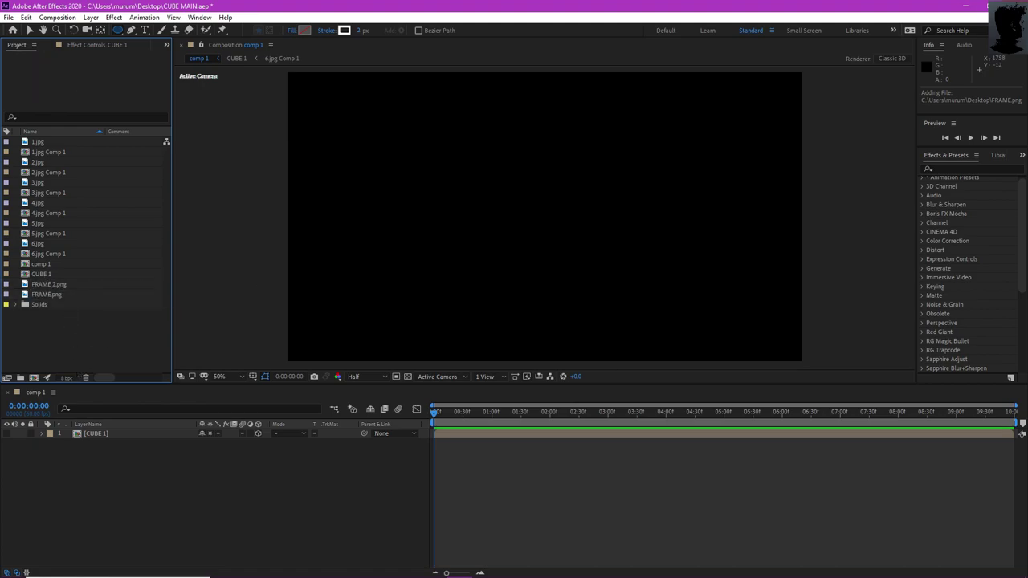
Import the picture For frame.jpg from the desktop folder 2 into the project.
click(970, 6)
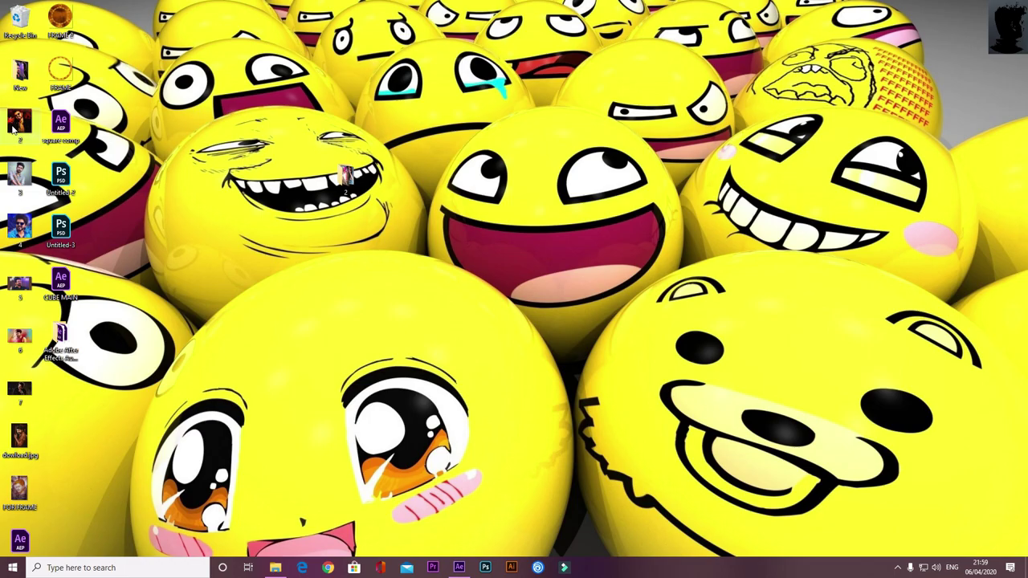
double_click(24, 84)
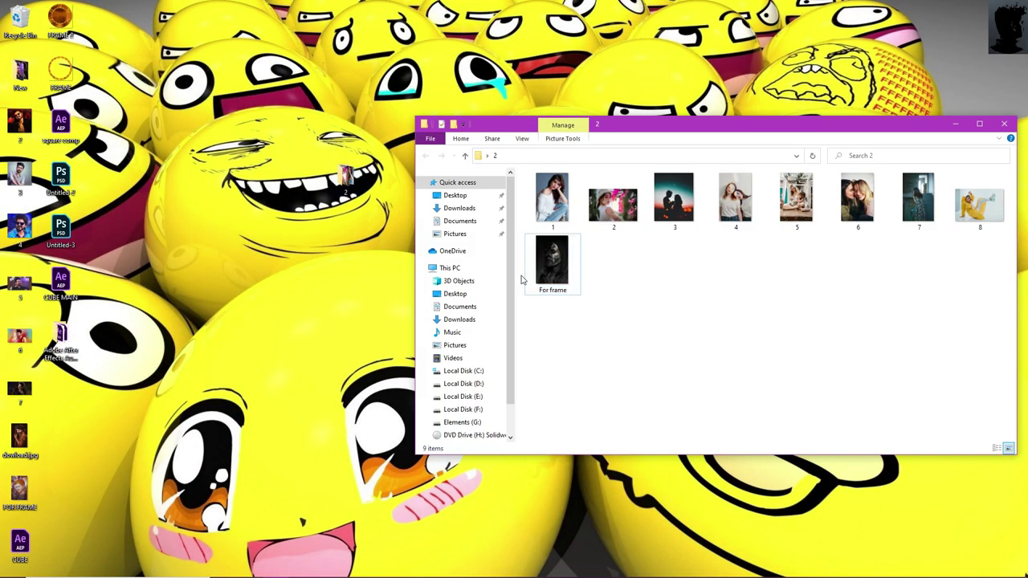
drag(538, 278, 67, 348)
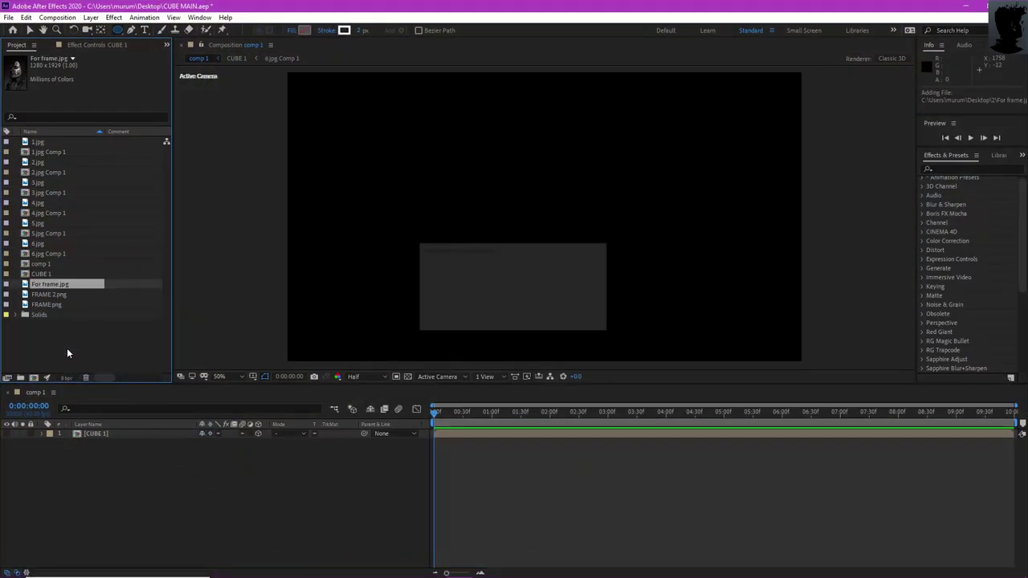
Add FRAME.png to comp 1 below CUBE 1, and place For frame.jpg as the layer beneath it.
click(61, 294)
drag(55, 310, 108, 487)
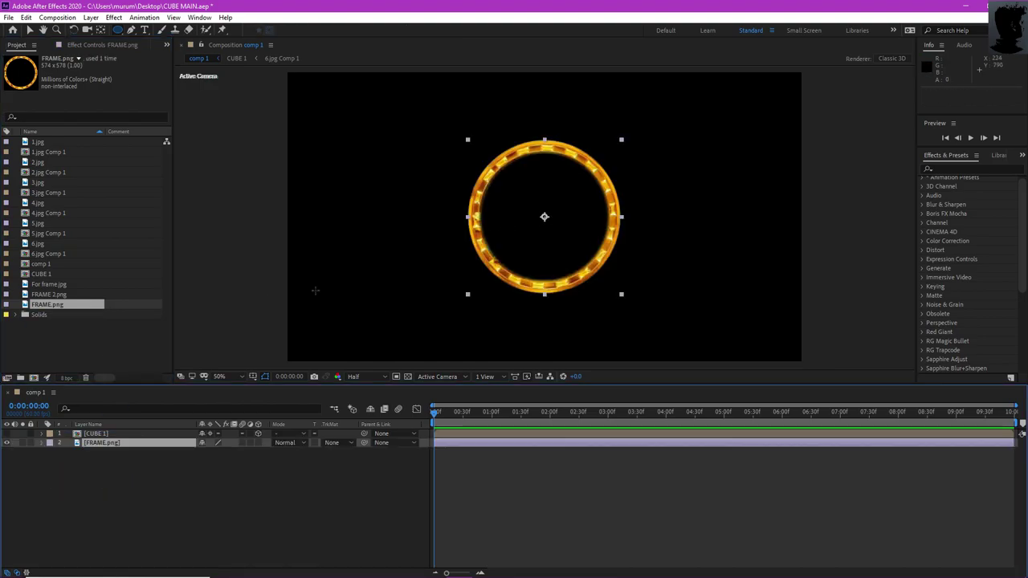
drag(58, 285, 108, 470)
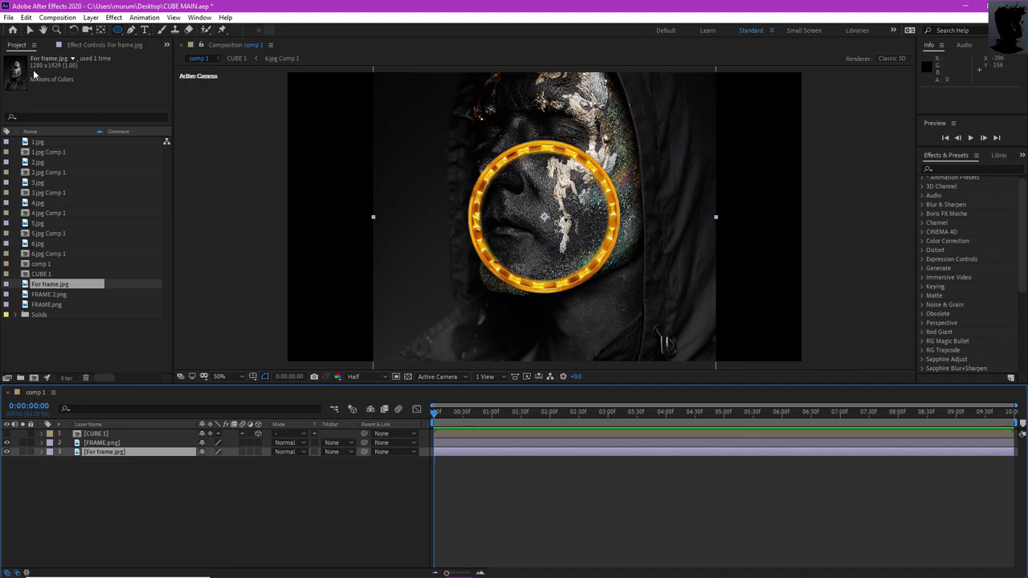
Scale the For frame.jpg layer down proportionally to about 36% to match the round golden frame.
key(comma)
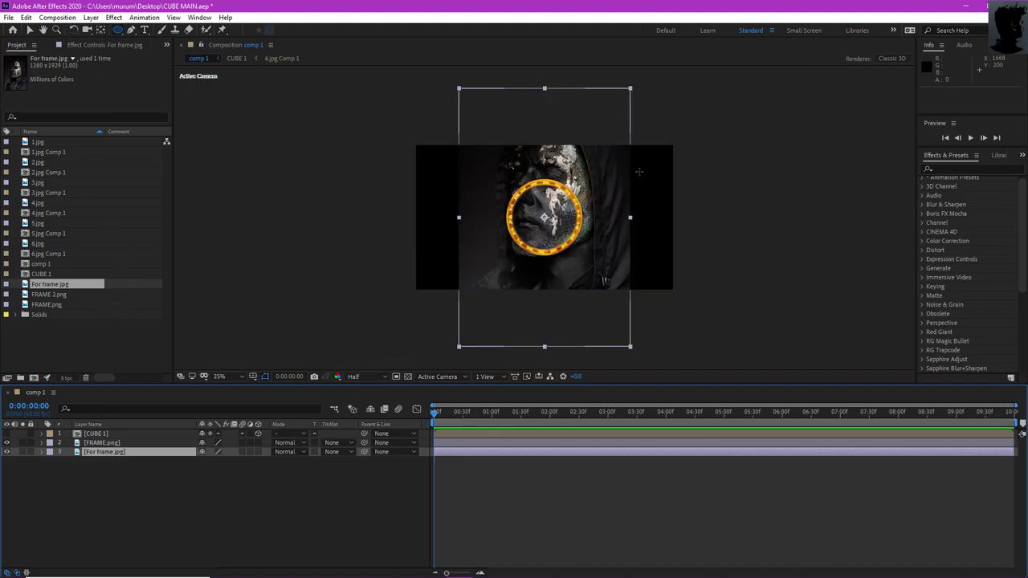
click(29, 30)
drag(630, 89, 595, 170)
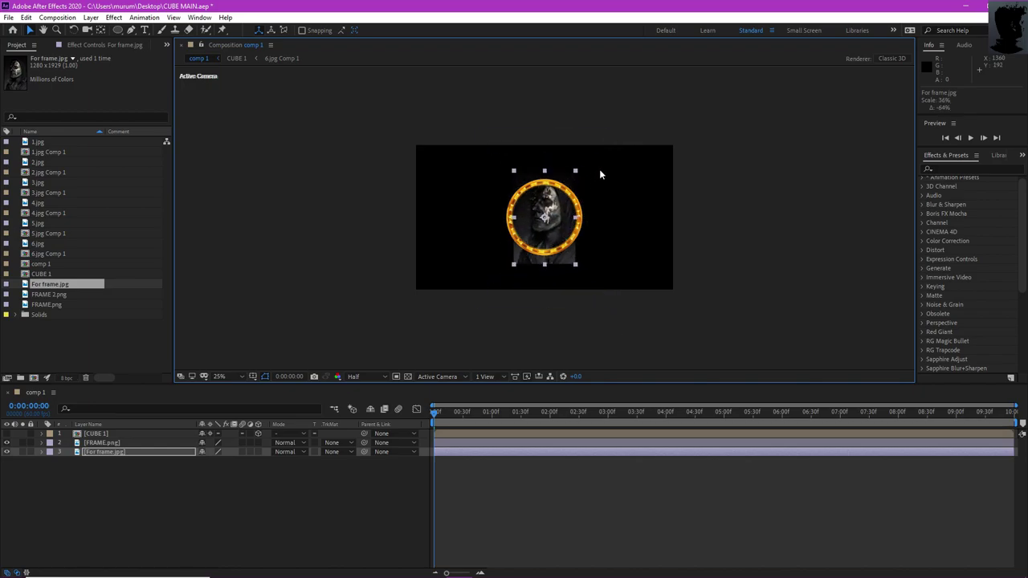
Enlarge the For frame.jpg photo slightly and move it to about 964, 648 so the face fills the golden ring.
key(period)
drag(578, 228, 573, 228)
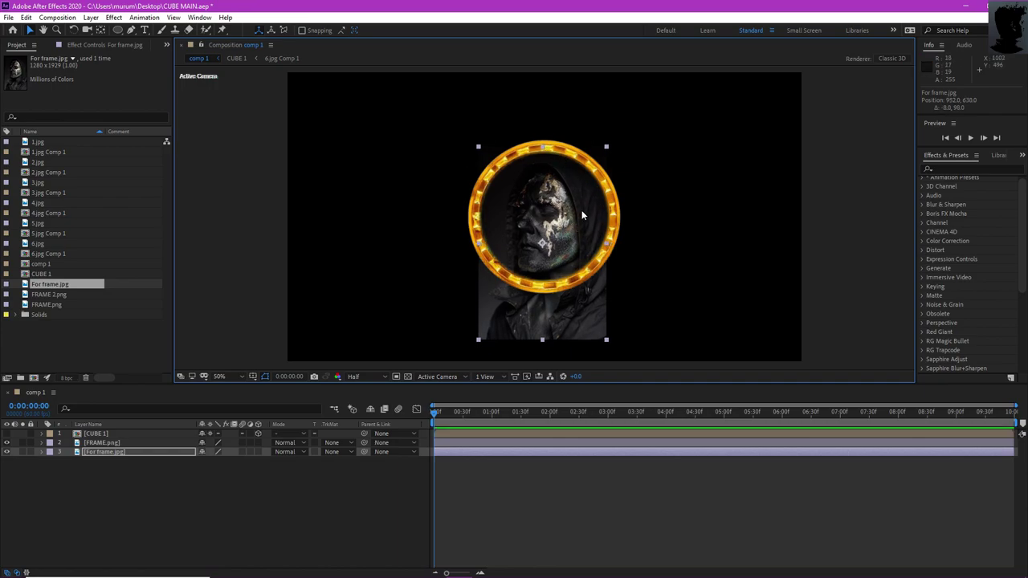
drag(557, 220, 556, 223)
drag(602, 152, 638, 137)
drag(569, 178, 574, 178)
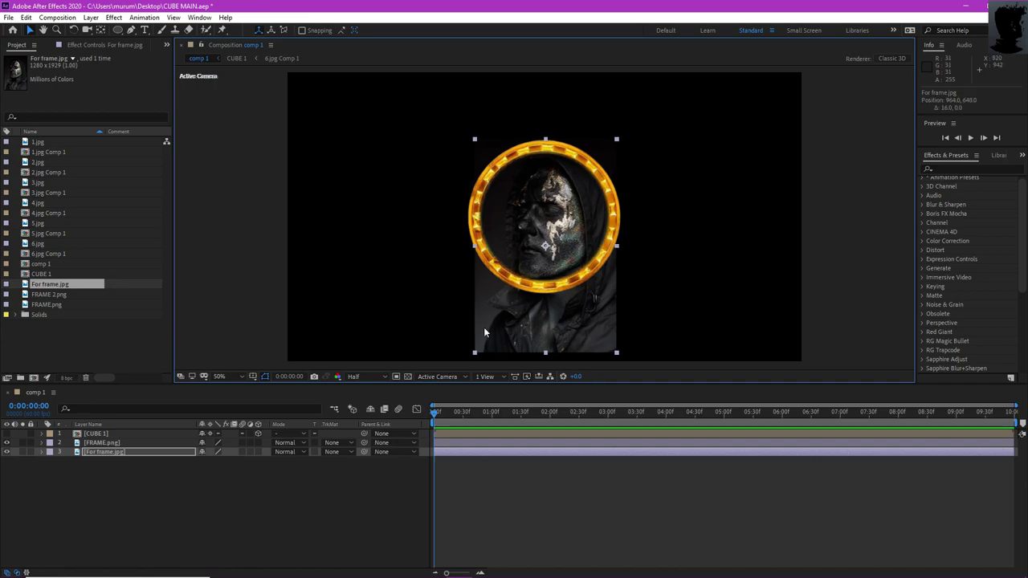
Draw a circular ellipse mask on the For frame.jpg layer, about the size of the golden ring.
click(106, 453)
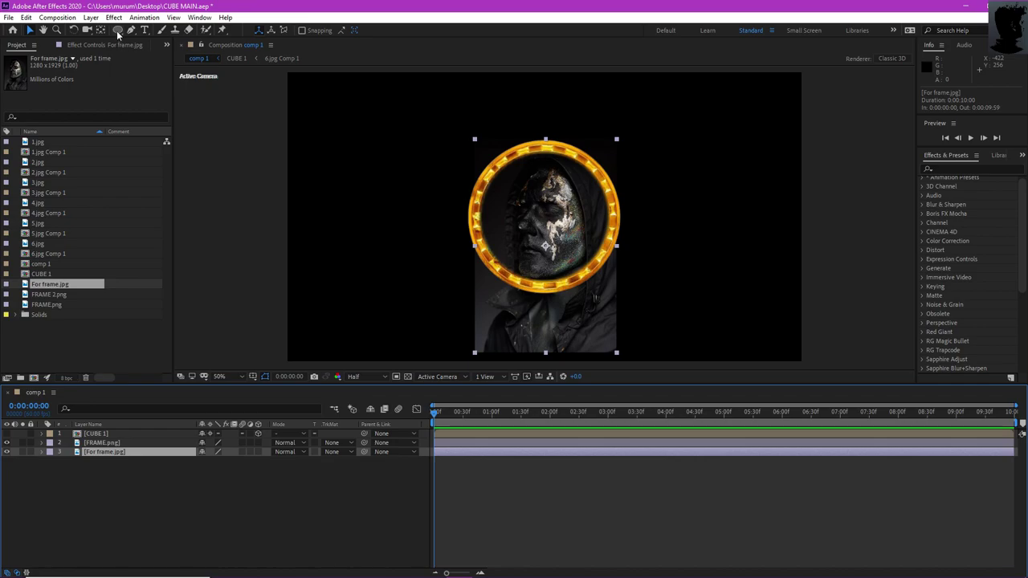
drag(118, 30, 166, 58)
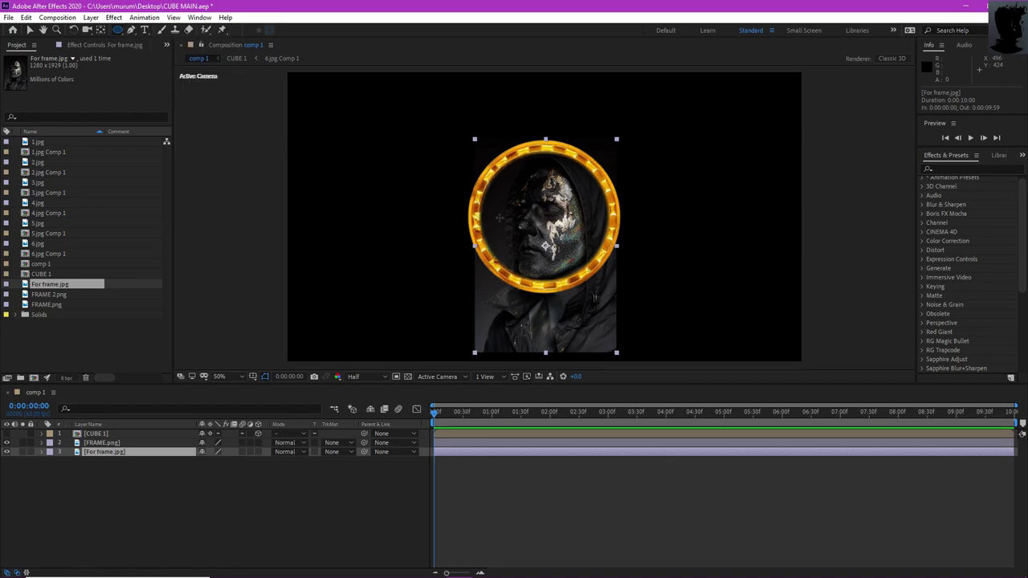
drag(512, 170, 634, 306)
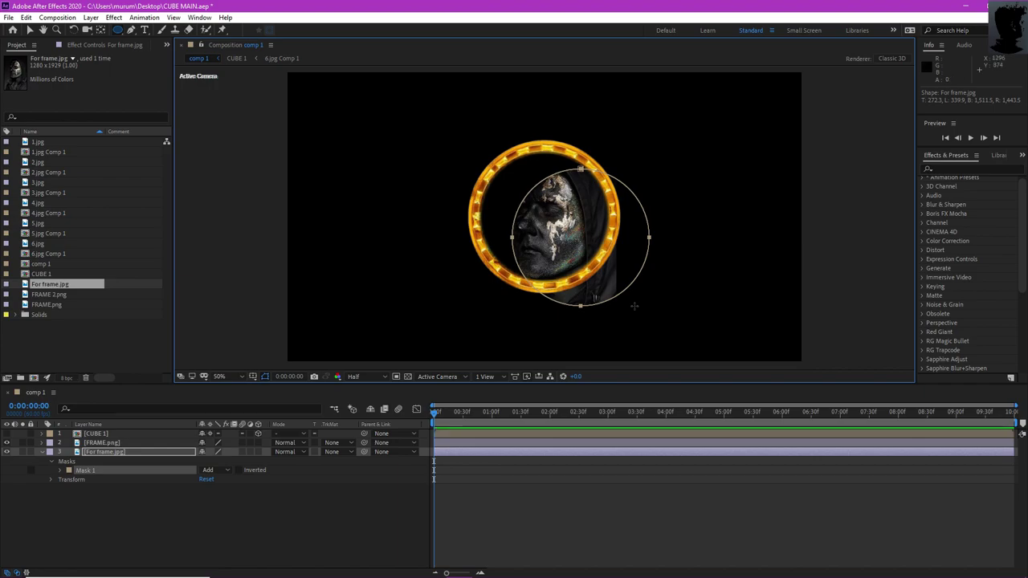
Nudge the circular mask left and up until it lines up with the golden ring, and collapse the layer's properties.
key(Left)
key(Left)
key(Left)
key(Left)
key(Left)
key(Left)
key(Left)
key(Left)
key(Left)
key(Left)
key(Left)
key(Left)
key(Left)
key(Left)
key(Left)
key(Left)
key(Left)
key(Left)
key(Left)
key(Left)
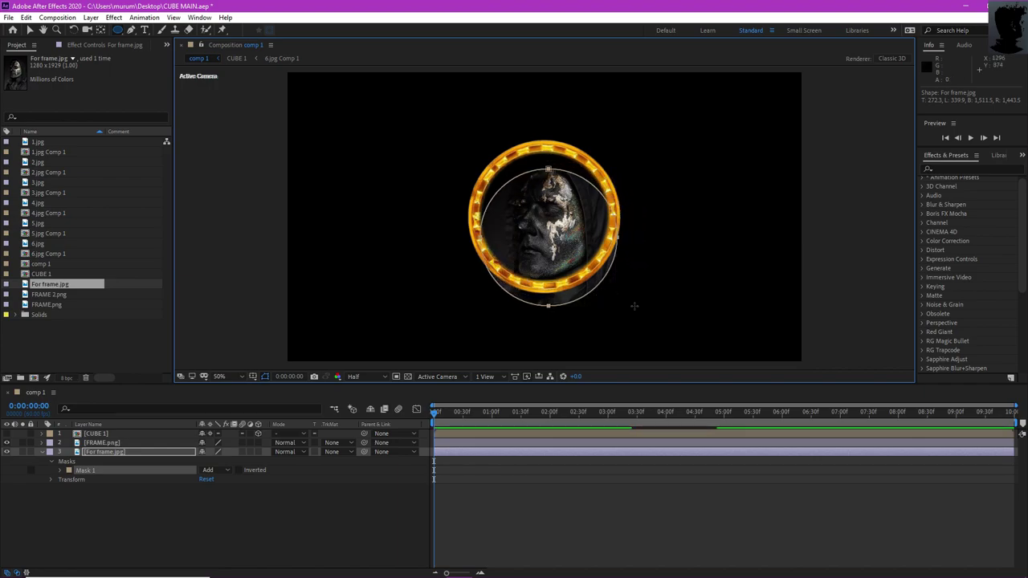
key(Up)
key(Up)
key(Up)
key(Up)
key(Up)
key(Up)
key(Up)
key(Up)
key(Up)
key(Up)
key(Up)
key(Up)
key(Up)
key(Up)
key(Up)
key(Up)
key(Up)
key(Up)
key(Up)
key(Up)
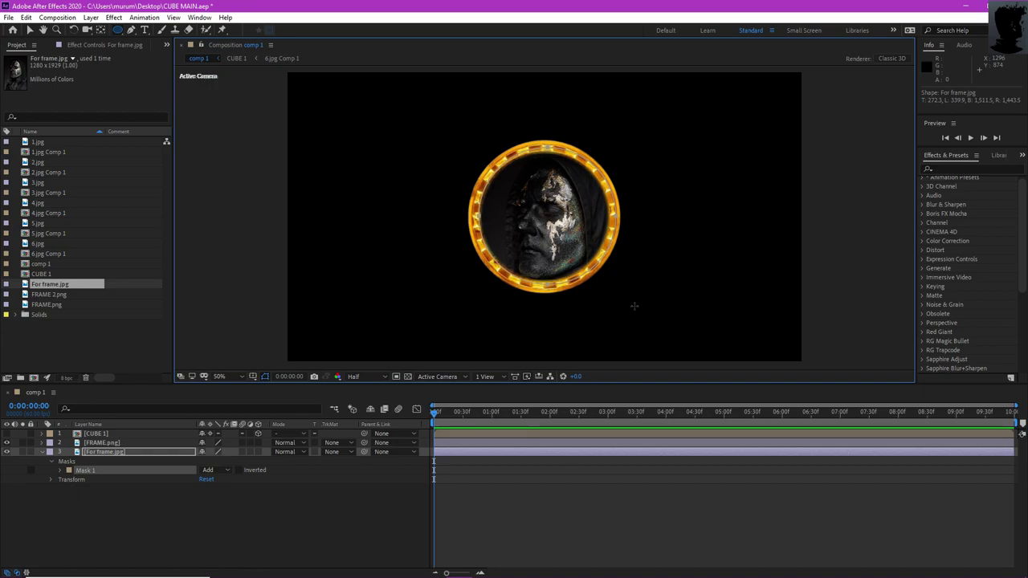
key(Left)
key(Left)
key(Left)
key(Left)
key(Up)
key(Up)
key(Up)
click(42, 453)
Make the For frame.jpg and FRAME.png layers 3D.
click(115, 478)
click(123, 444)
click(126, 451)
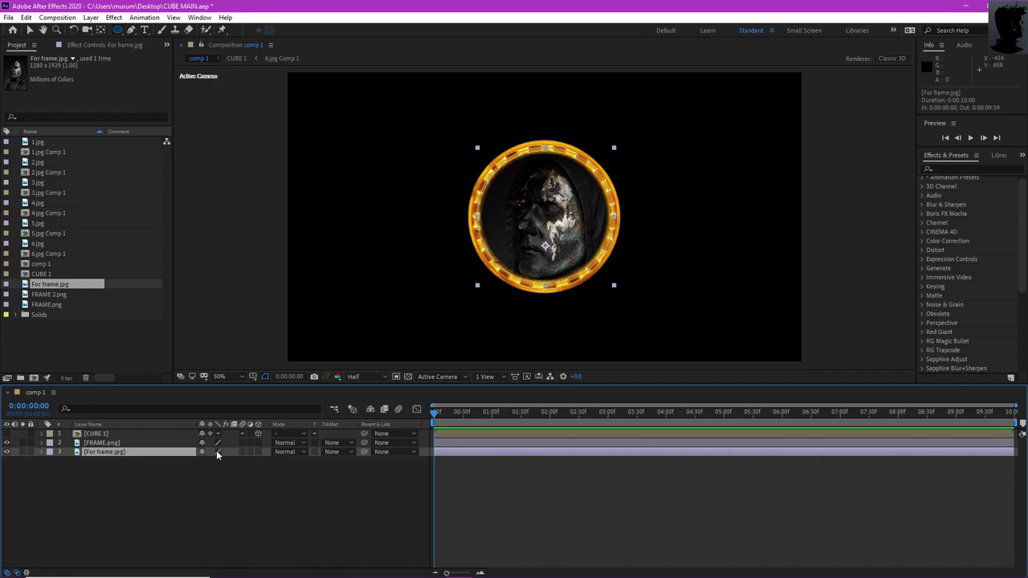
click(258, 452)
click(258, 442)
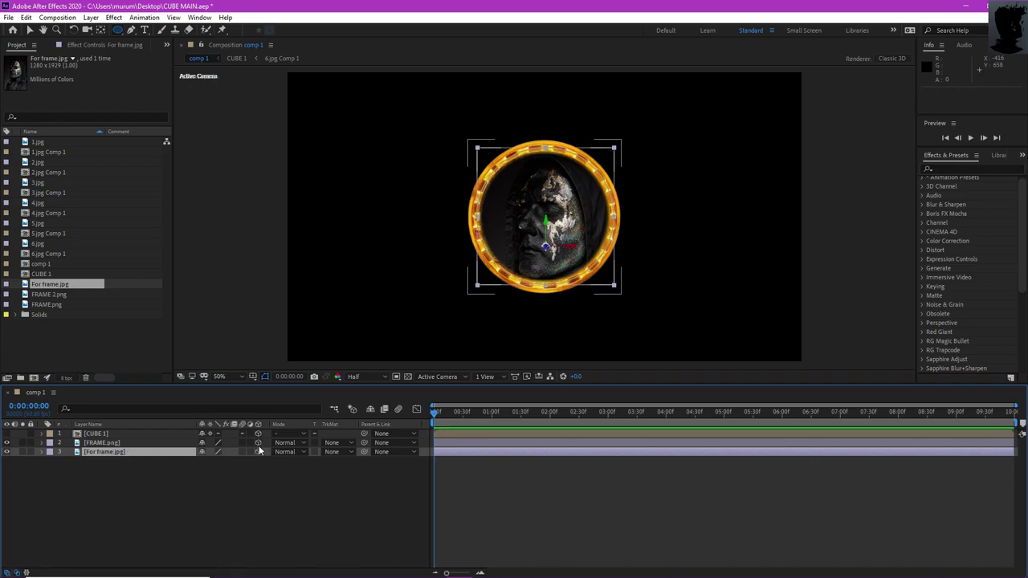
click(254, 485)
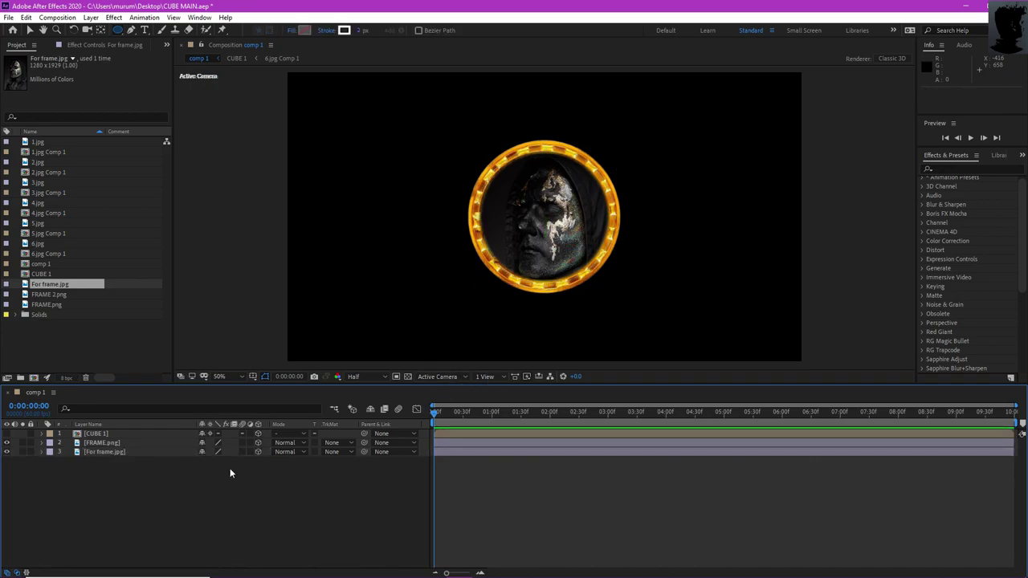
Pre-compose the FRAME.png and For frame.jpg layers as "frame 1", moving all attributes into the new composition.
click(90, 451)
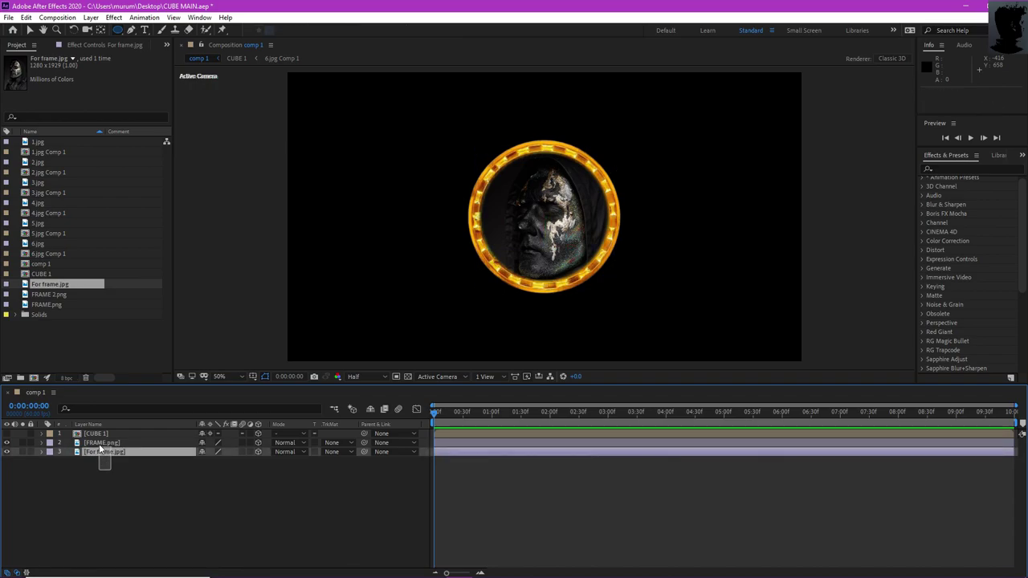
shift+click(100, 444)
right_click(99, 449)
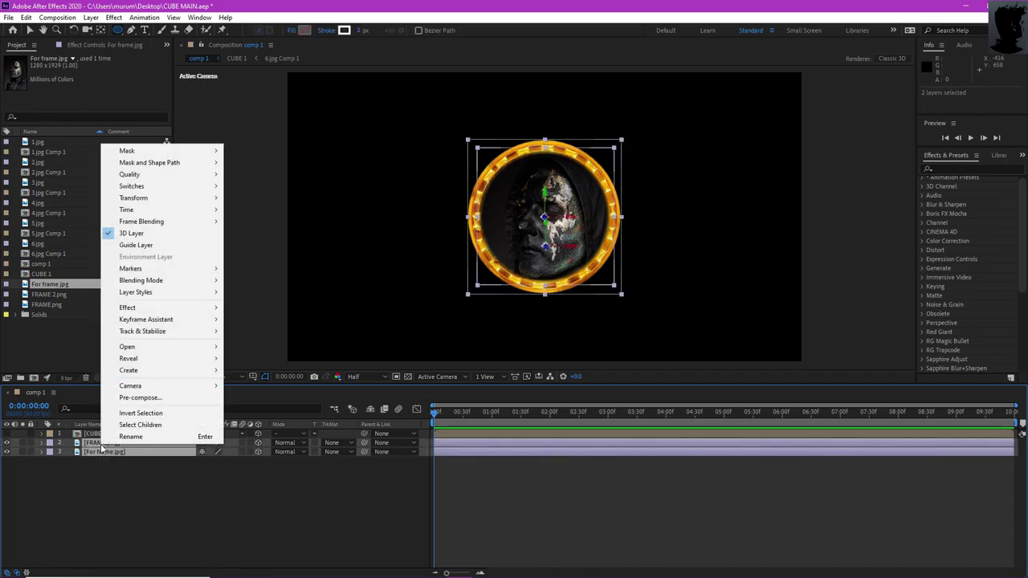
click(168, 395)
click(424, 291)
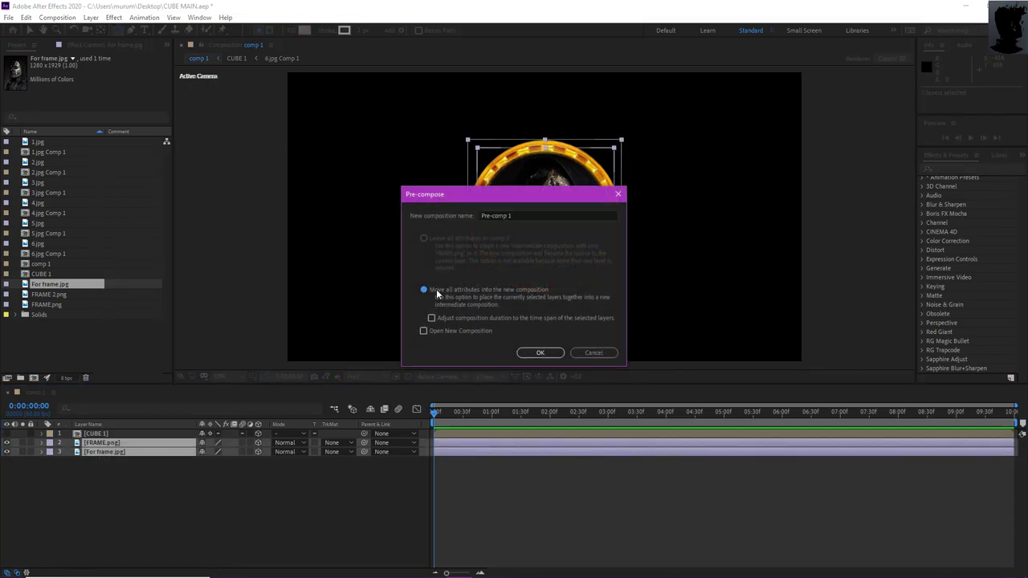
click(530, 215)
text(frame)
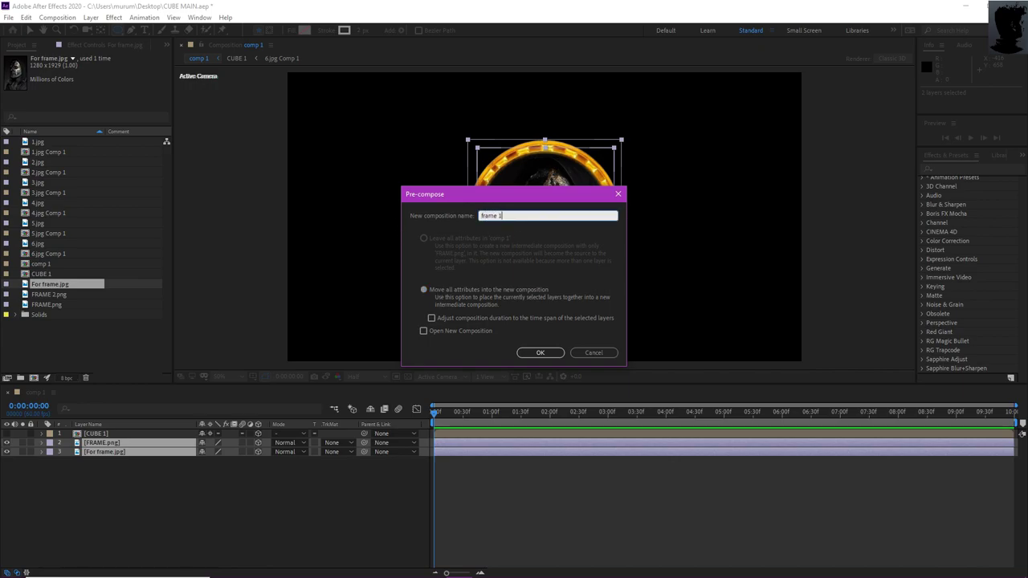
click(422, 290)
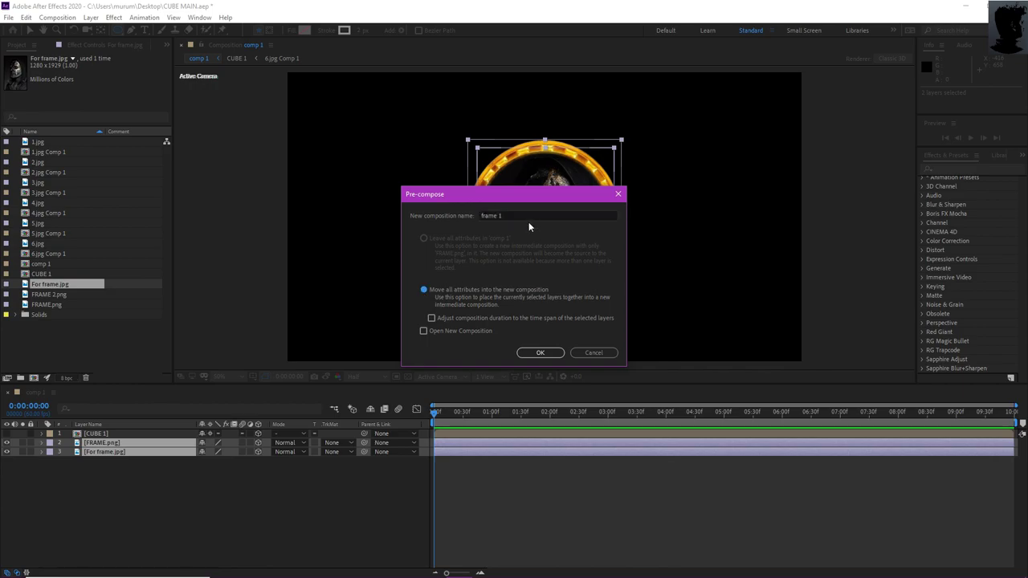
click(547, 356)
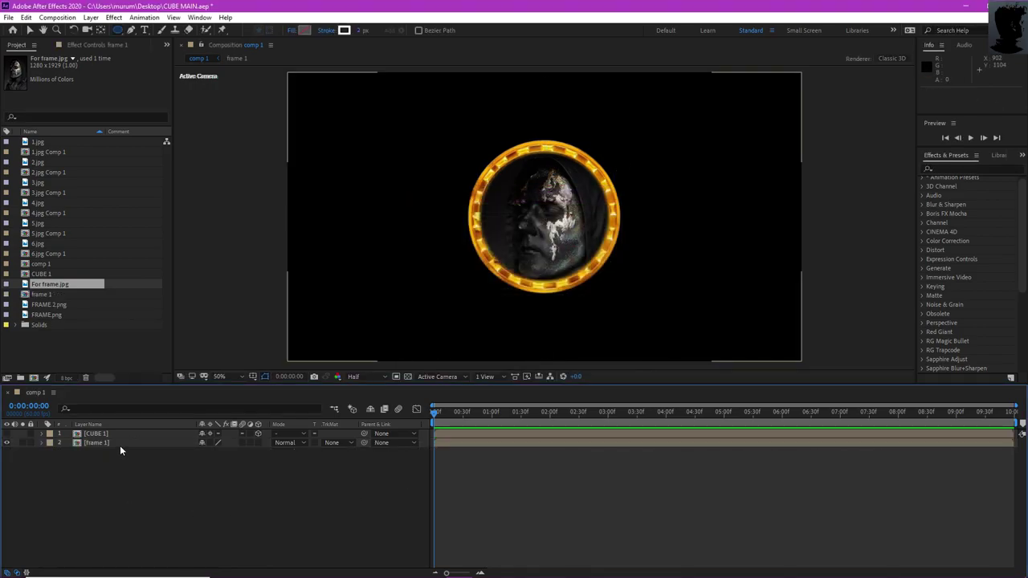
click(119, 445)
click(110, 479)
click(100, 444)
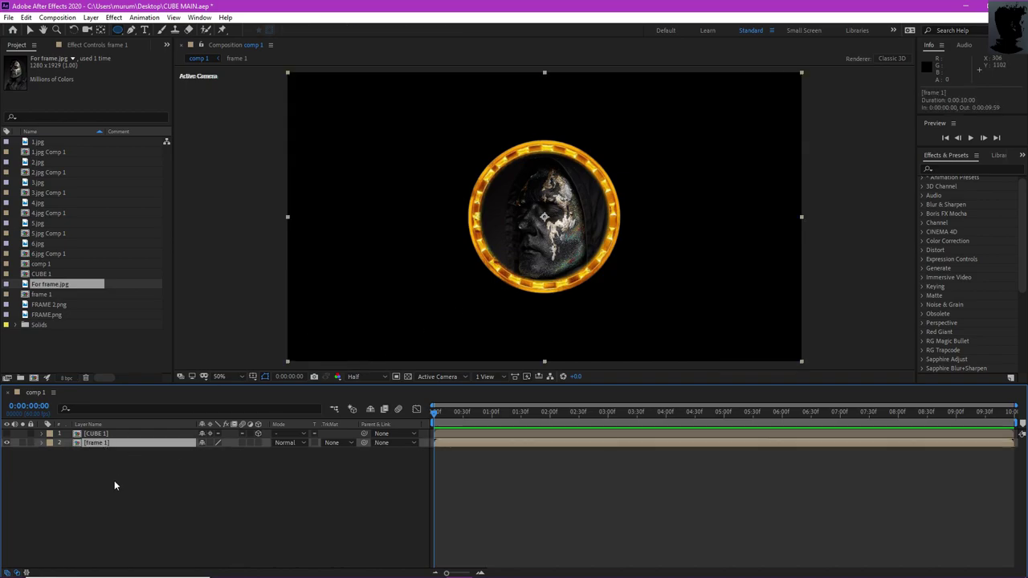
click(115, 483)
Add FRAME 2.png to comp 1 and place it between the CUBE 1 and frame 1 layers.
click(45, 273)
click(47, 286)
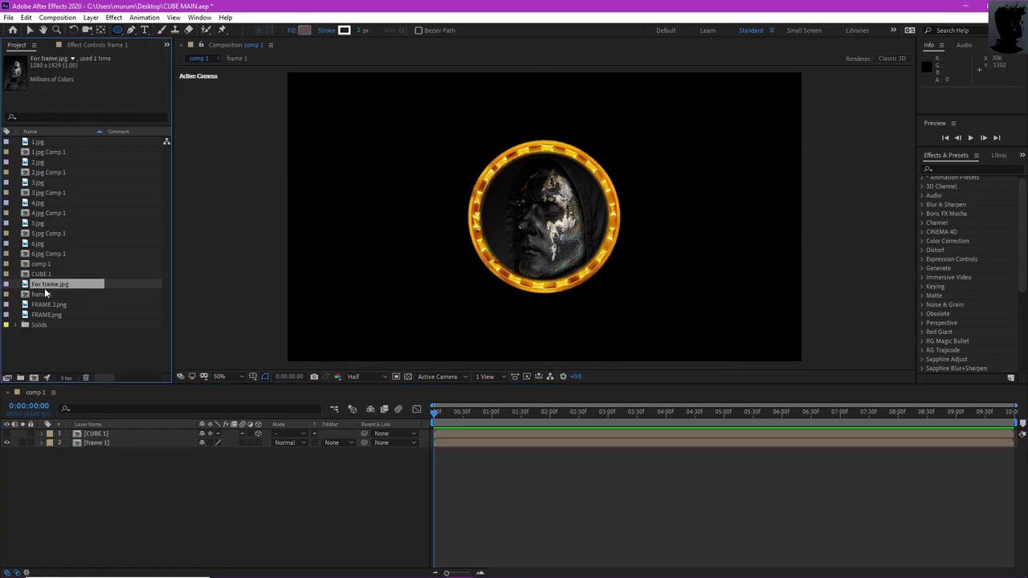
click(51, 306)
drag(68, 309, 90, 475)
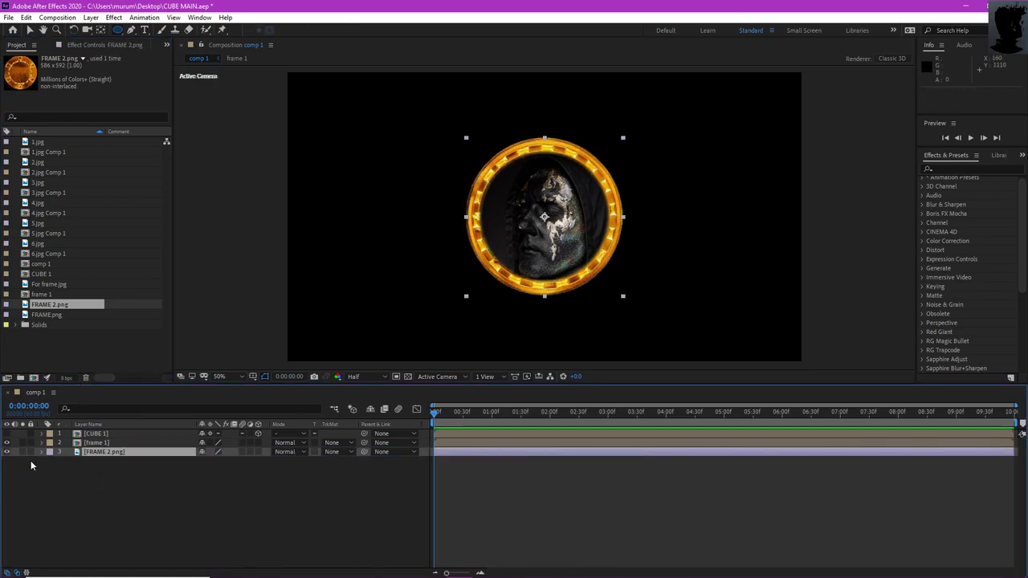
drag(111, 458, 117, 441)
click(119, 454)
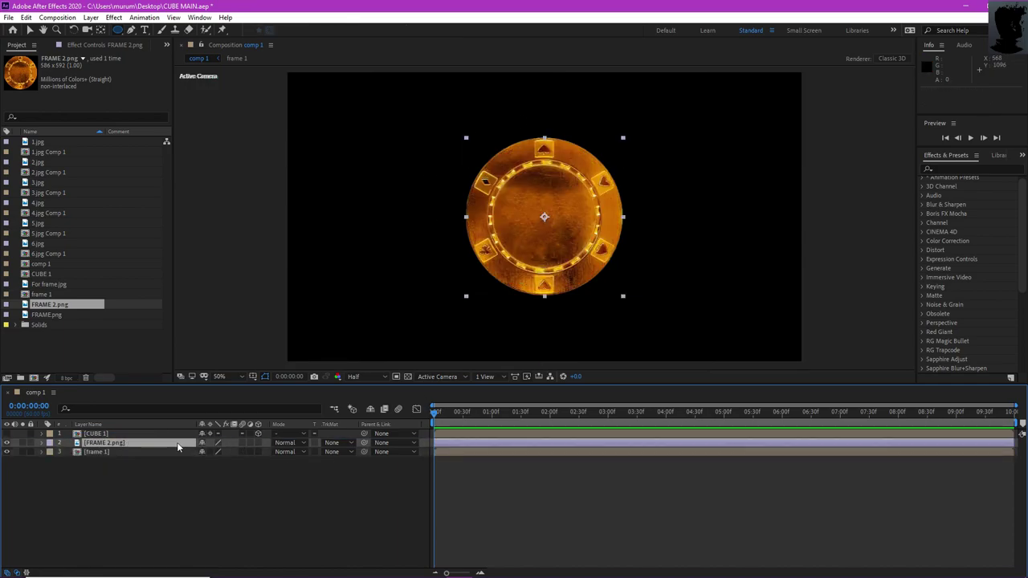
Move the FRAME 2.png layer below frame 1 and set its scale to 97%.
drag(182, 444, 180, 456)
click(40, 452)
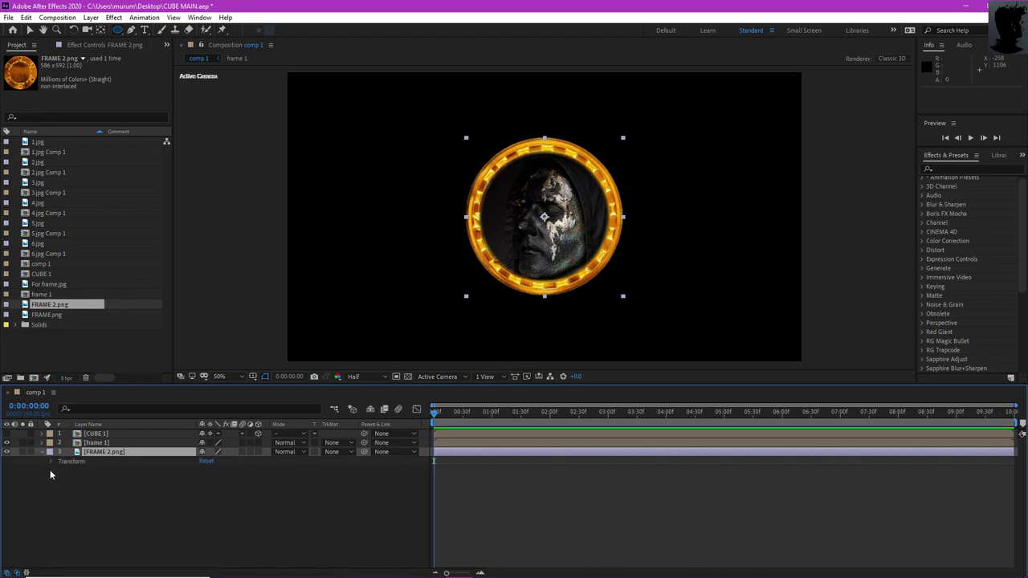
click(51, 461)
mouse_move(210, 488)
mouse_down()
mouse_move(234, 490)
mouse_move(220, 489)
mouse_up()
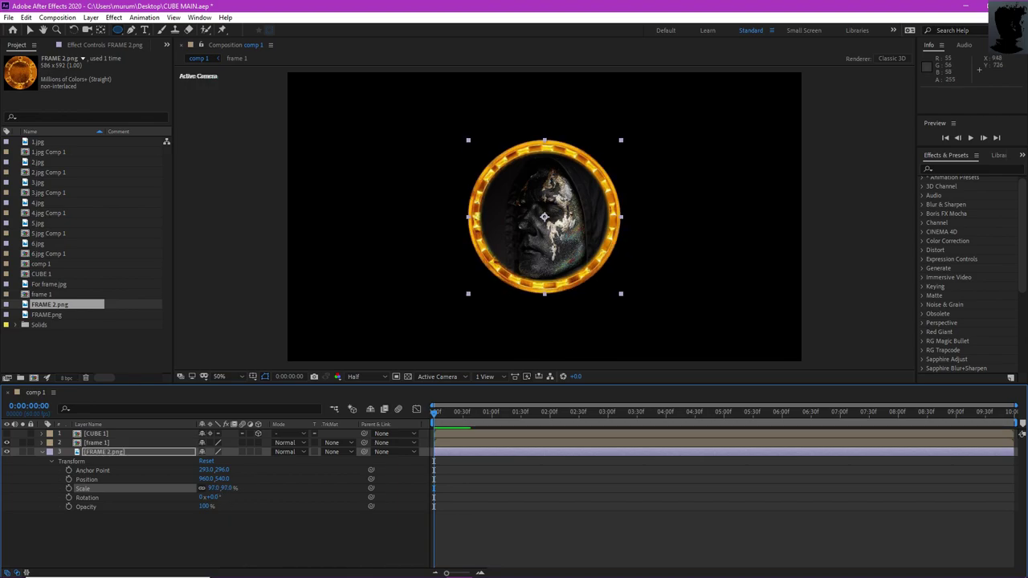
click(82, 550)
click(51, 462)
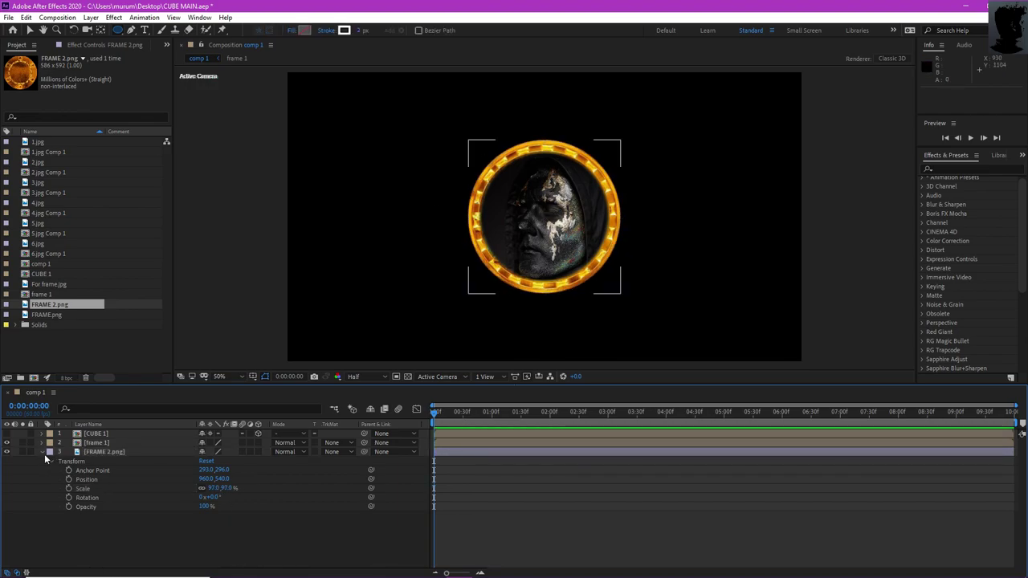
click(44, 452)
click(182, 464)
Make the FRAME 2.png layer 3D, switch the composition to the Top view and activate the Selection tool.
click(255, 452)
click(256, 494)
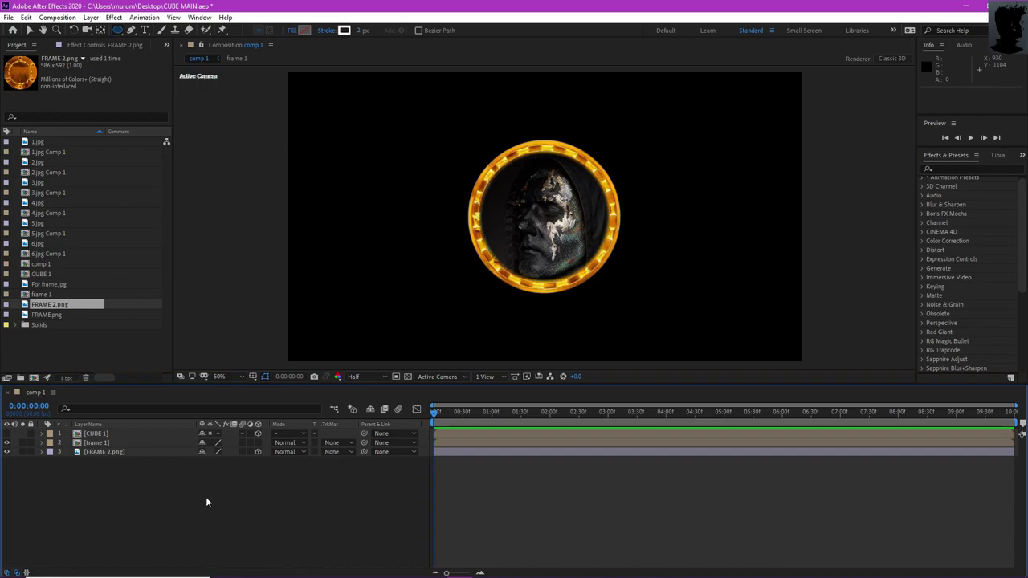
click(104, 451)
click(500, 376)
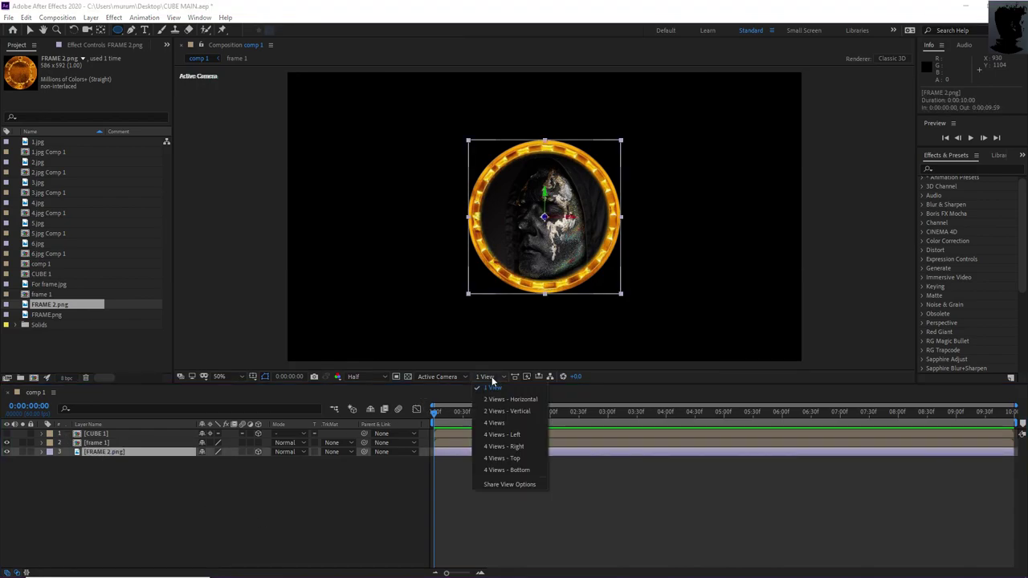
click(451, 376)
click(441, 425)
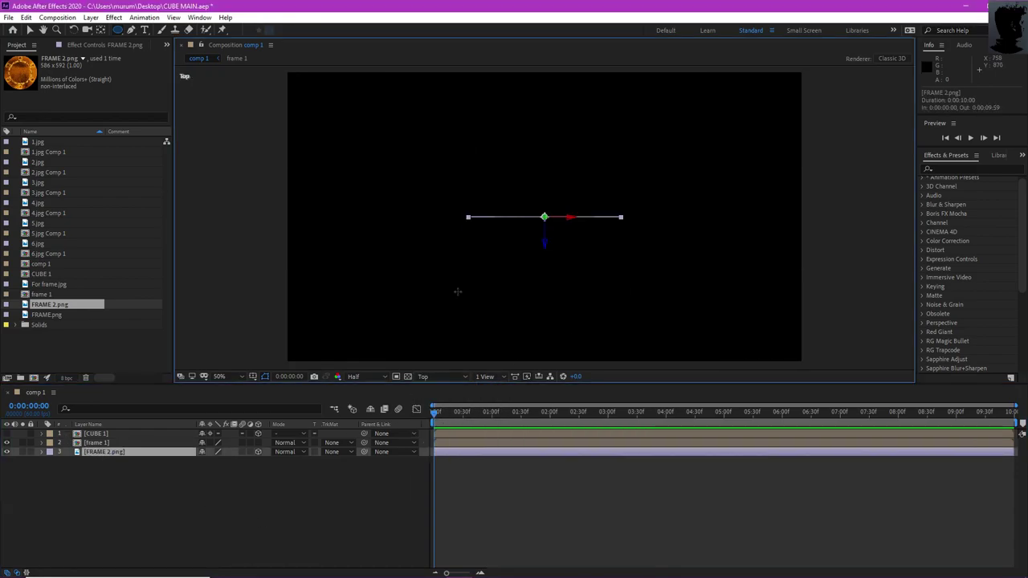
click(30, 30)
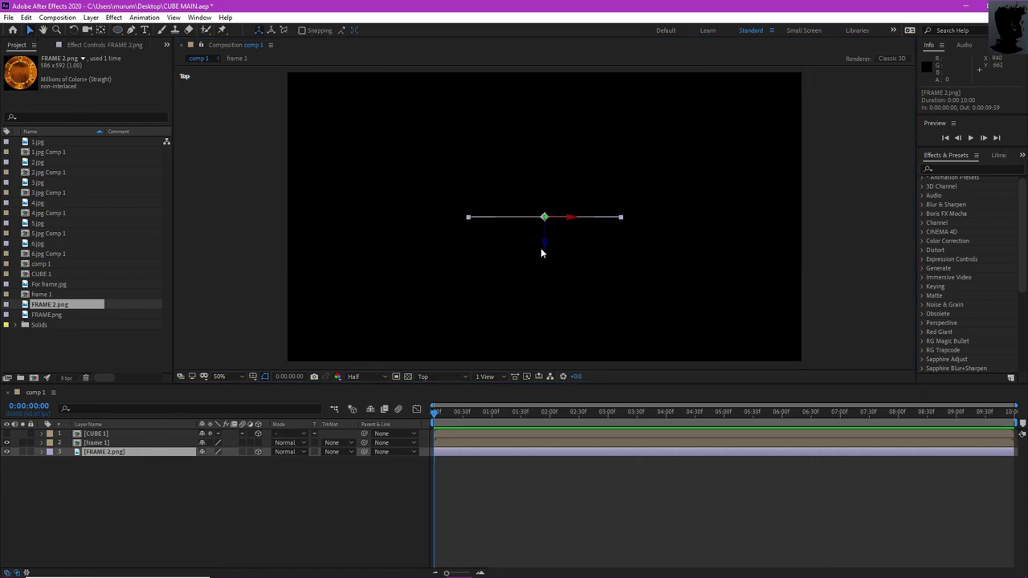
Try to move the FRAME 2.png layer back slightly along its Z axis.
click(546, 250)
click(113, 453)
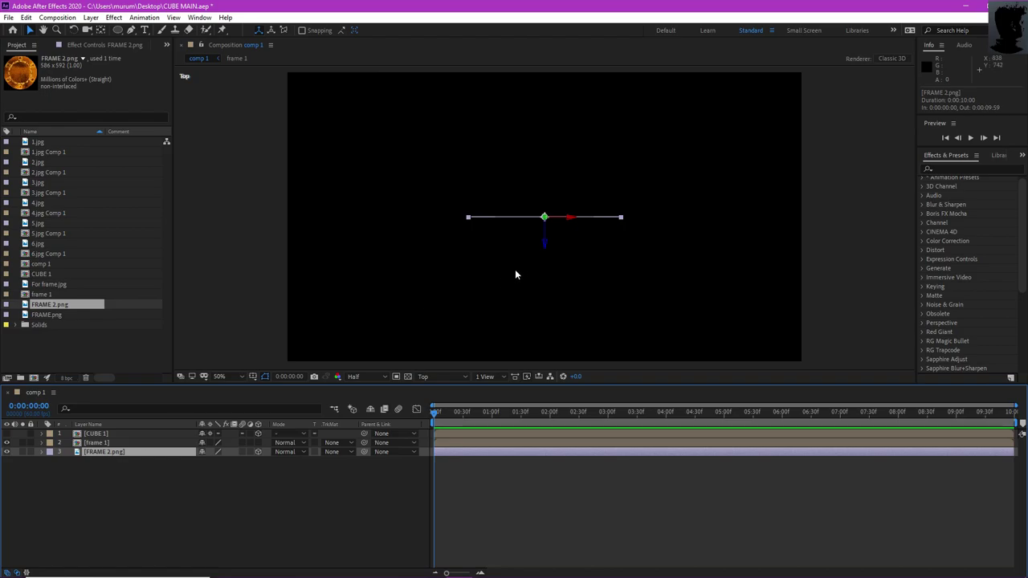
drag(548, 249, 549, 239)
key(ctrl+z)
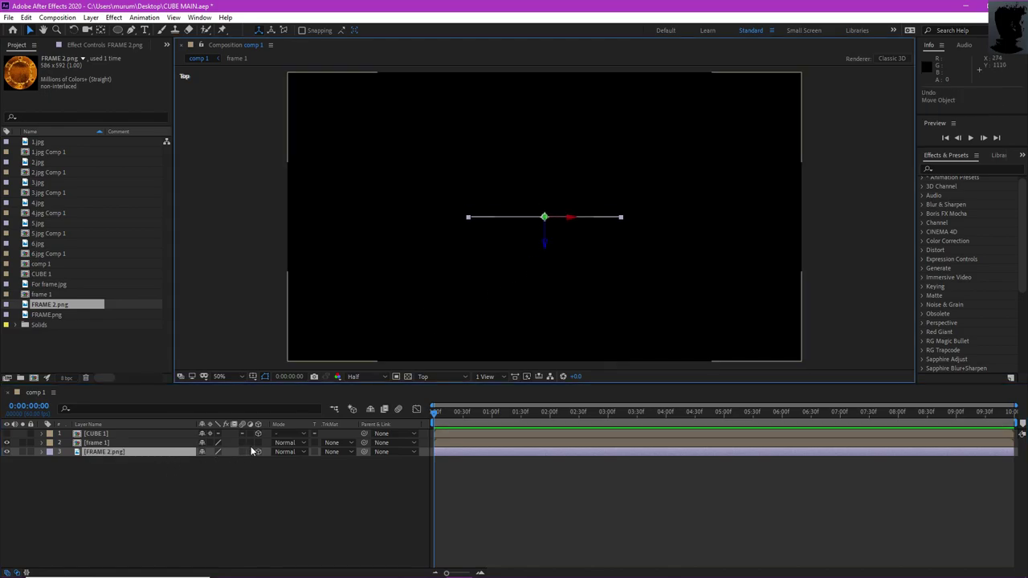
Make frame 1 a 3D layer with collapsed transformations, and move FRAME 2.png back behind it to Z position 30.
click(258, 442)
click(203, 443)
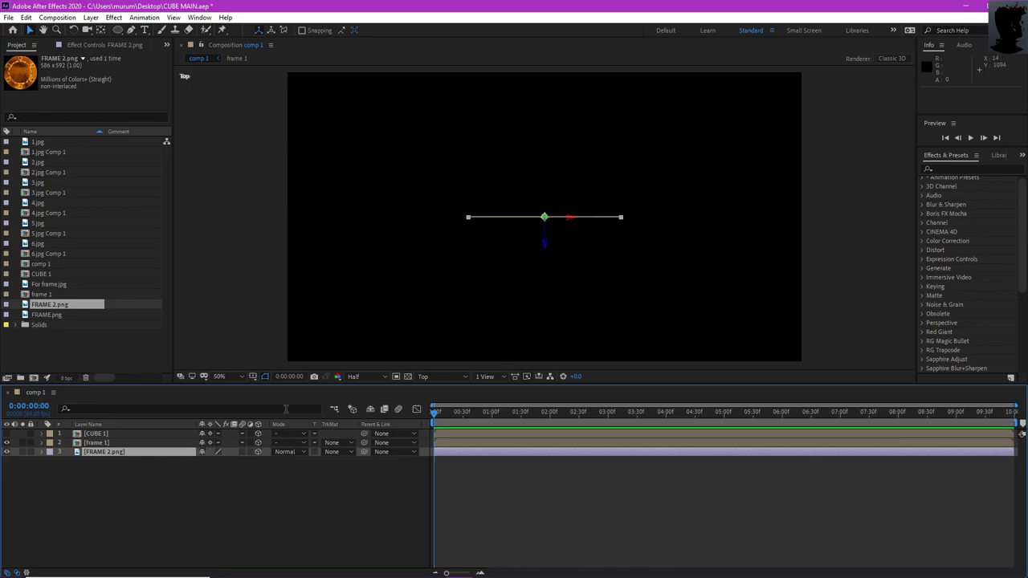
drag(548, 249, 548, 241)
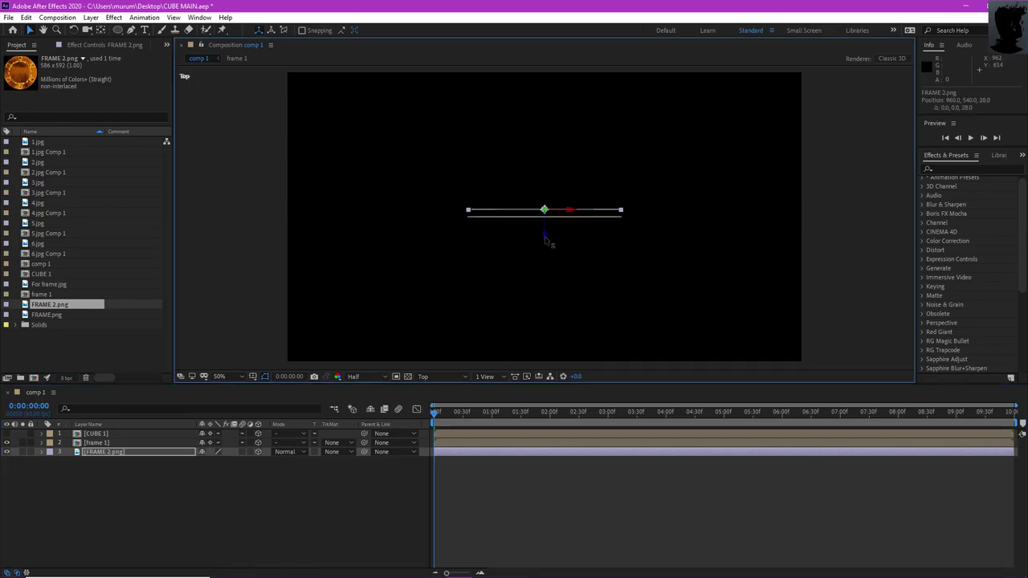
click(97, 443)
click(111, 452)
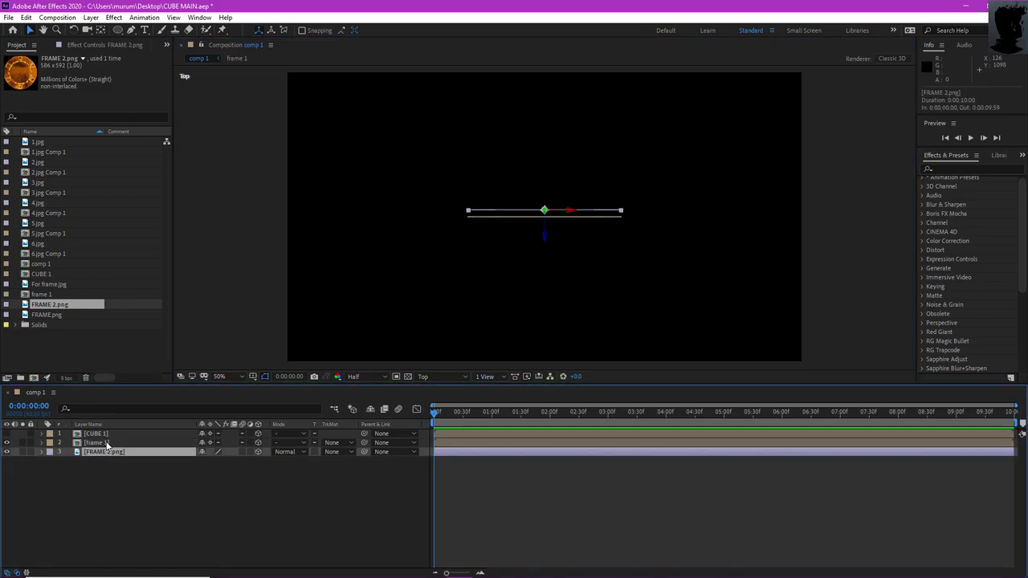
click(109, 443)
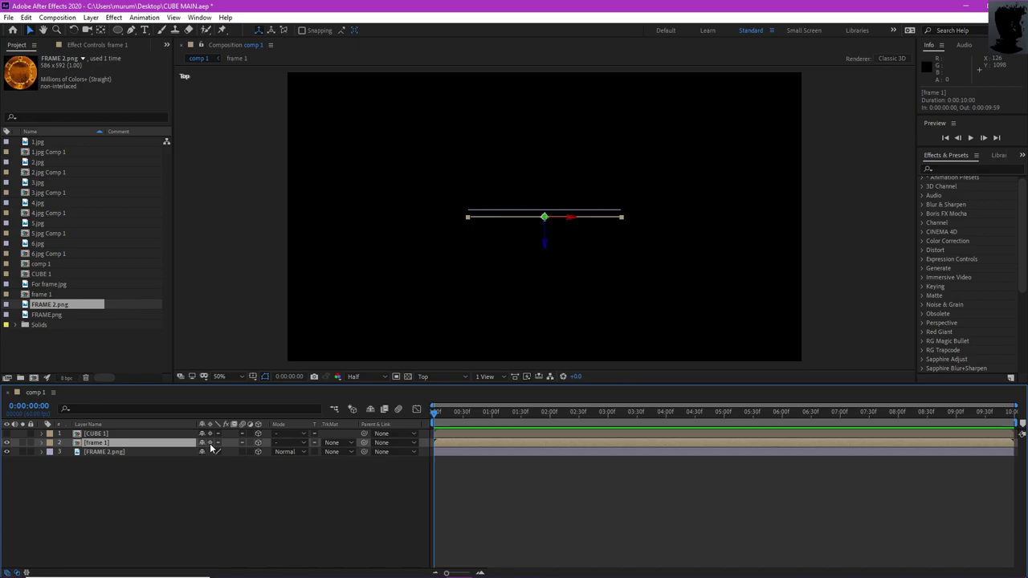
click(142, 452)
click(140, 445)
click(184, 453)
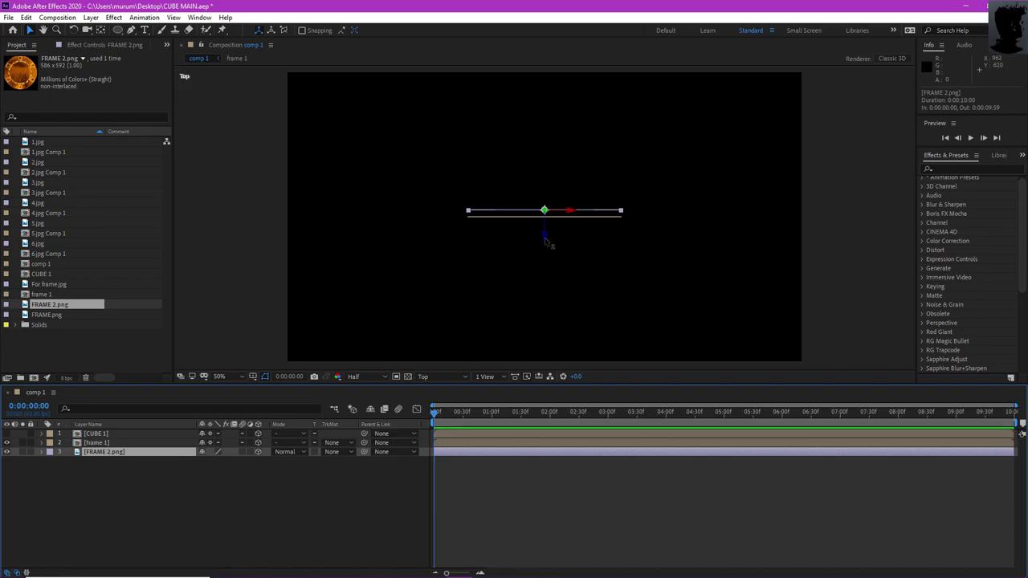
drag(547, 243, 551, 242)
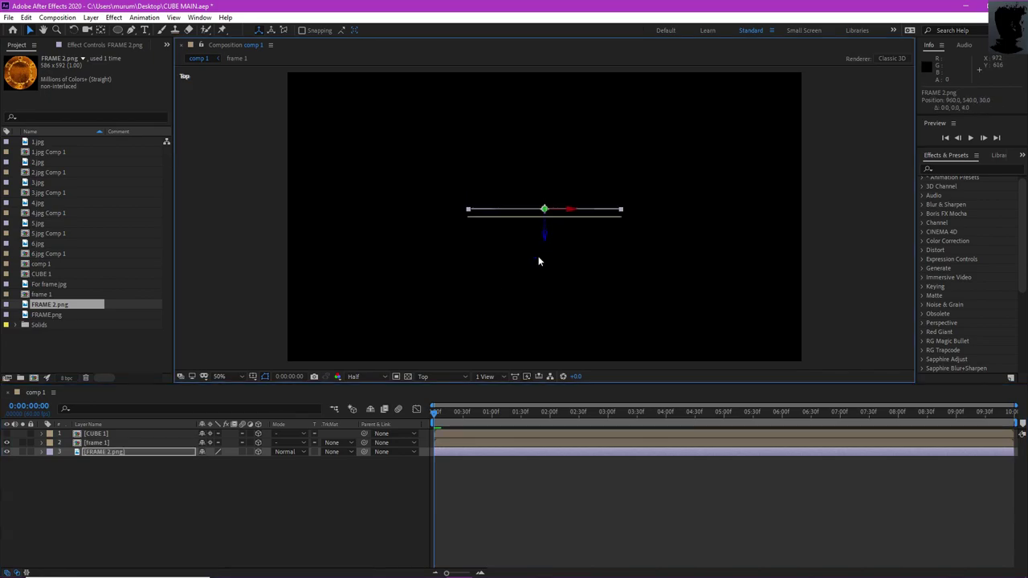
Pre-compose the FRAME 2.png layer as "frame 2" with all attributes moved, and make it 3D with collapsed transformations.
click(109, 496)
click(97, 452)
right_click(110, 455)
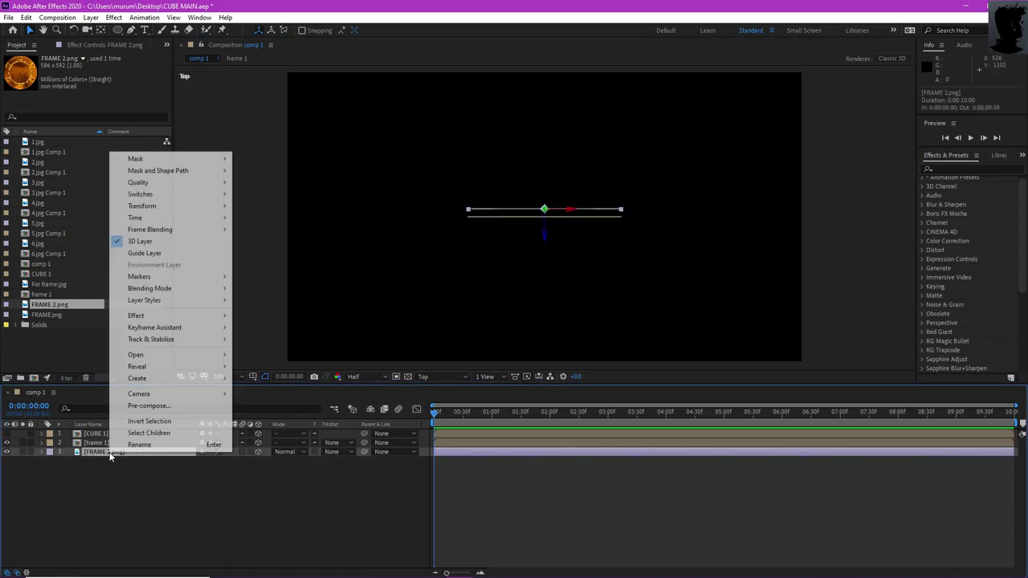
click(148, 405)
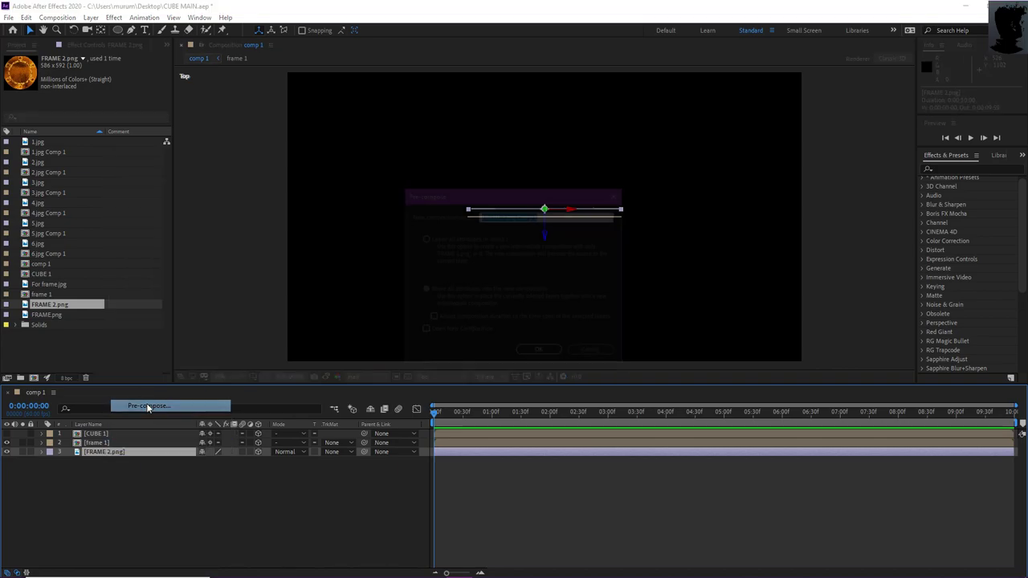
click(425, 290)
click(542, 215)
text(frame 2)
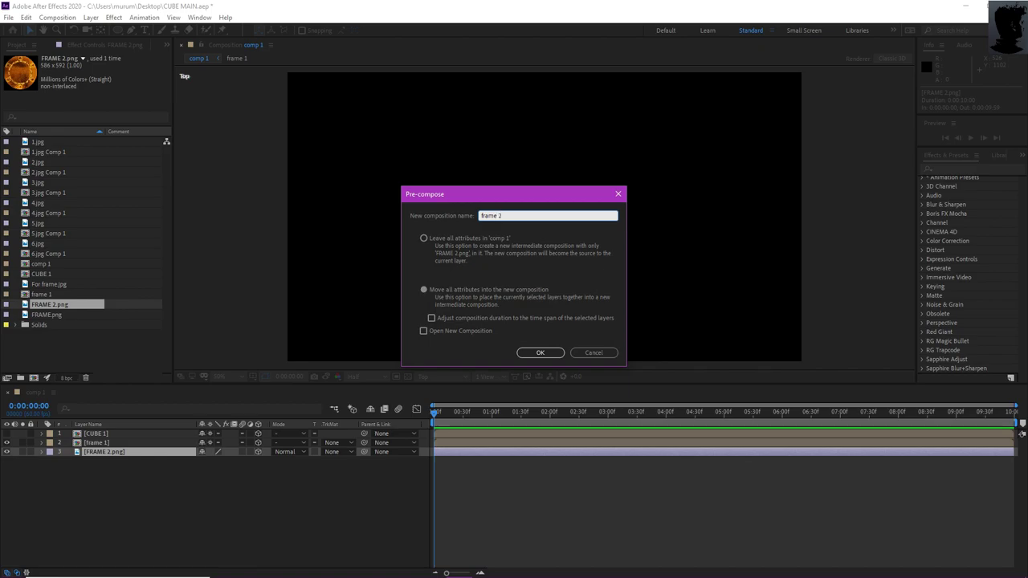
click(539, 352)
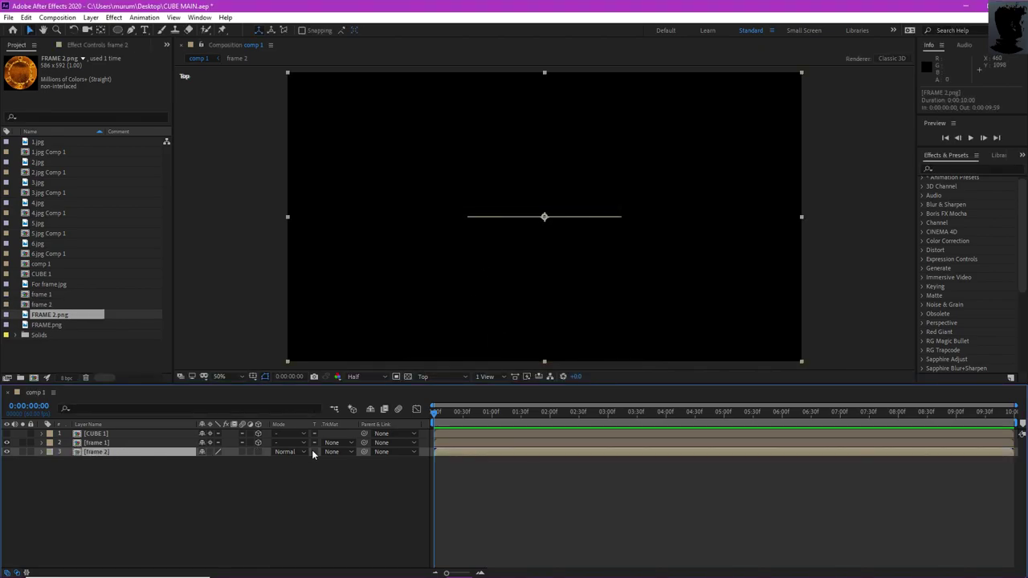
click(257, 451)
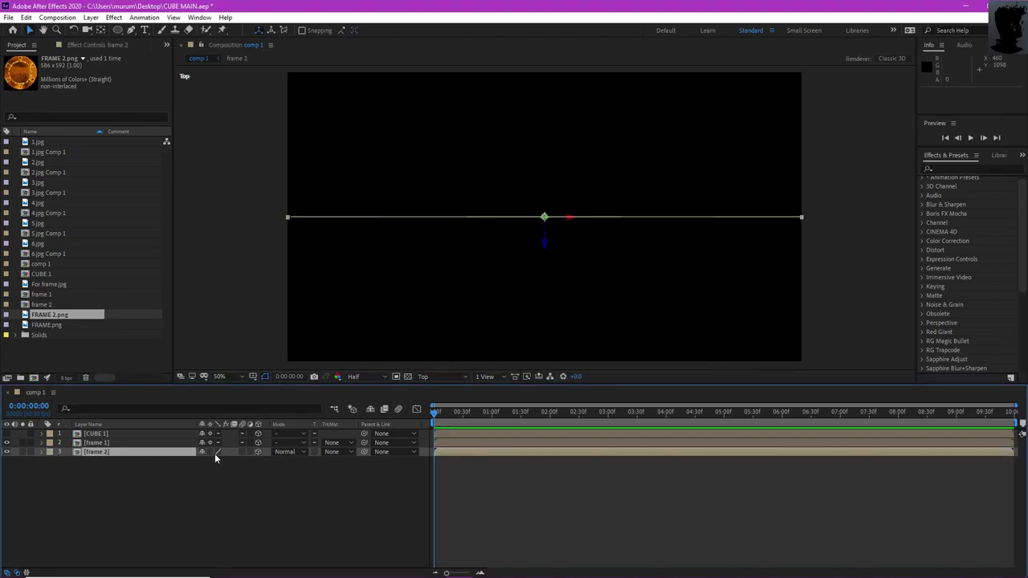
click(209, 451)
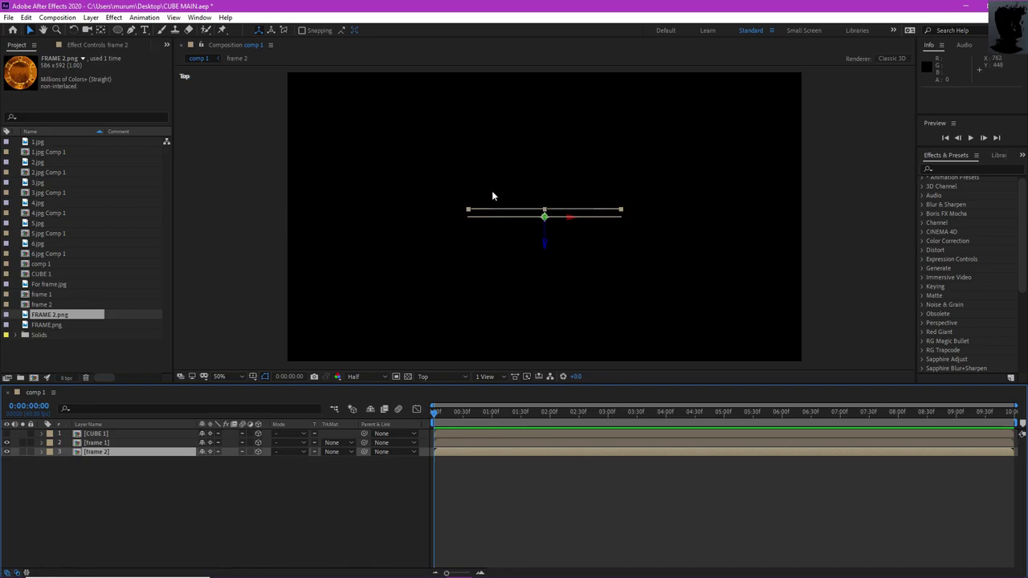
Examine the spacing of the two frame layers in the Active Camera, Custom View 1 and Top views.
click(438, 376)
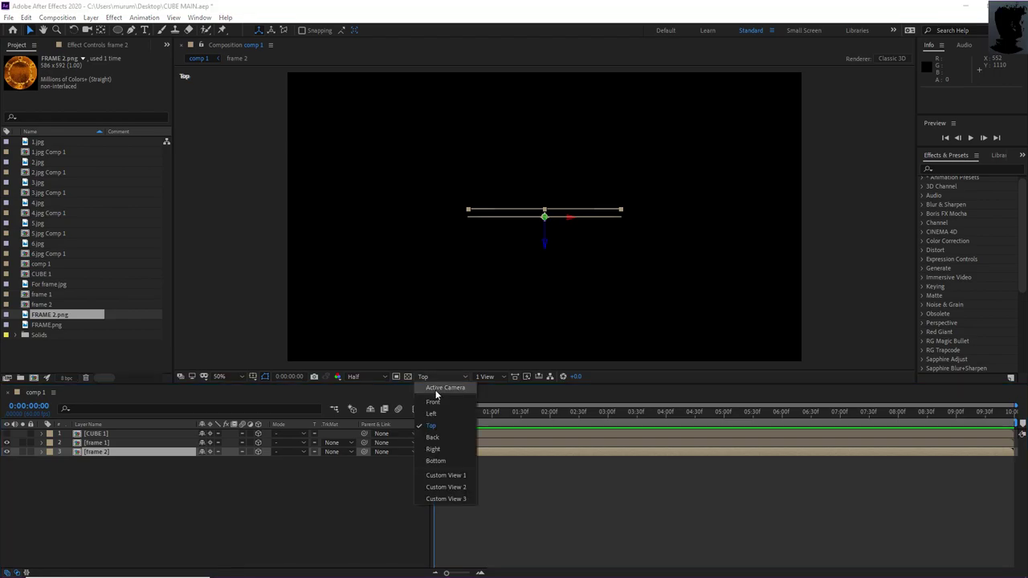
click(437, 388)
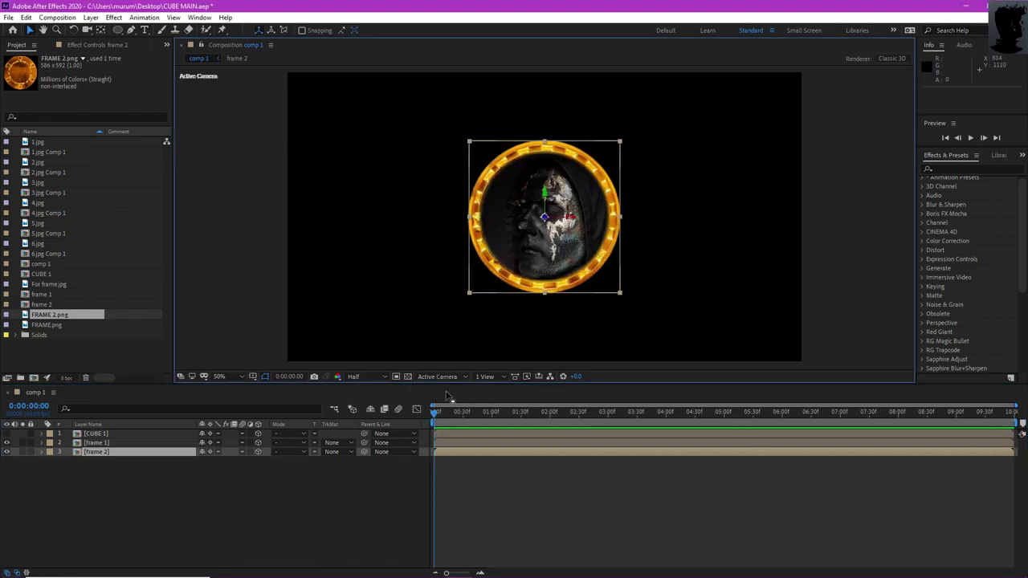
click(438, 376)
click(458, 479)
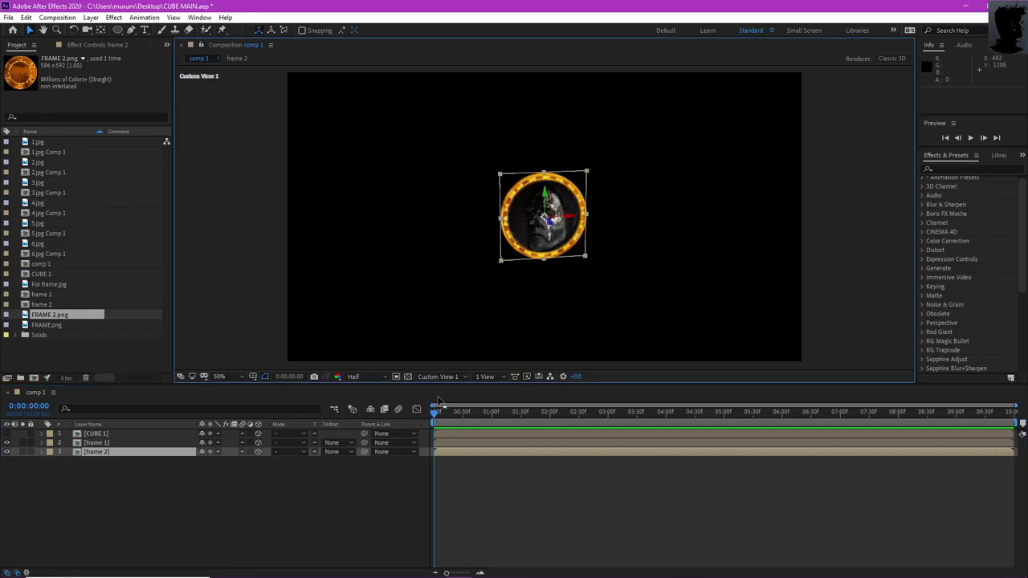
click(437, 376)
click(437, 427)
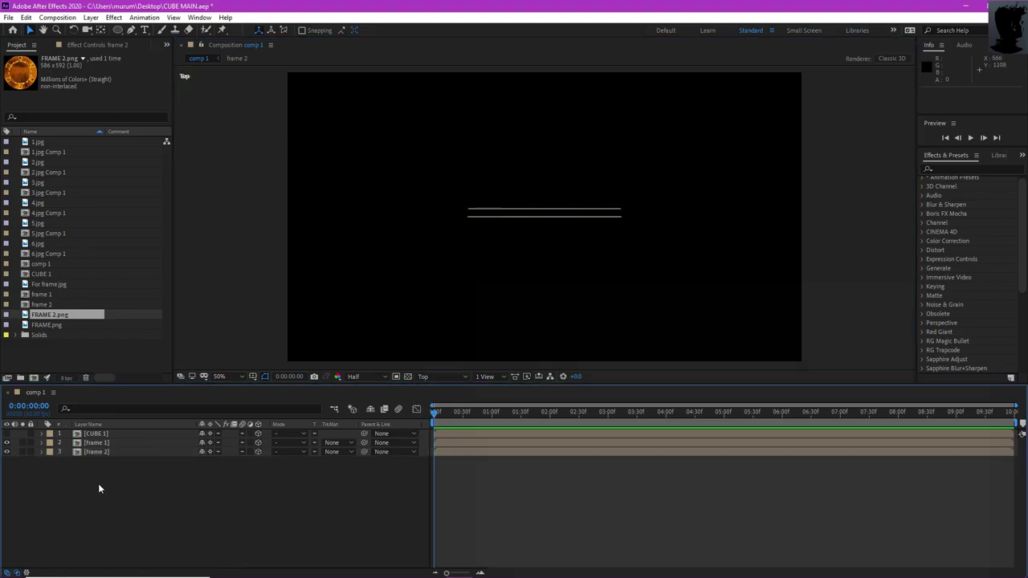
Pre-compose frame 1 and frame 2 together as "coin", and make the new layer 3D with collapsed transformations.
ctrl+click(93, 443)
right_click(93, 444)
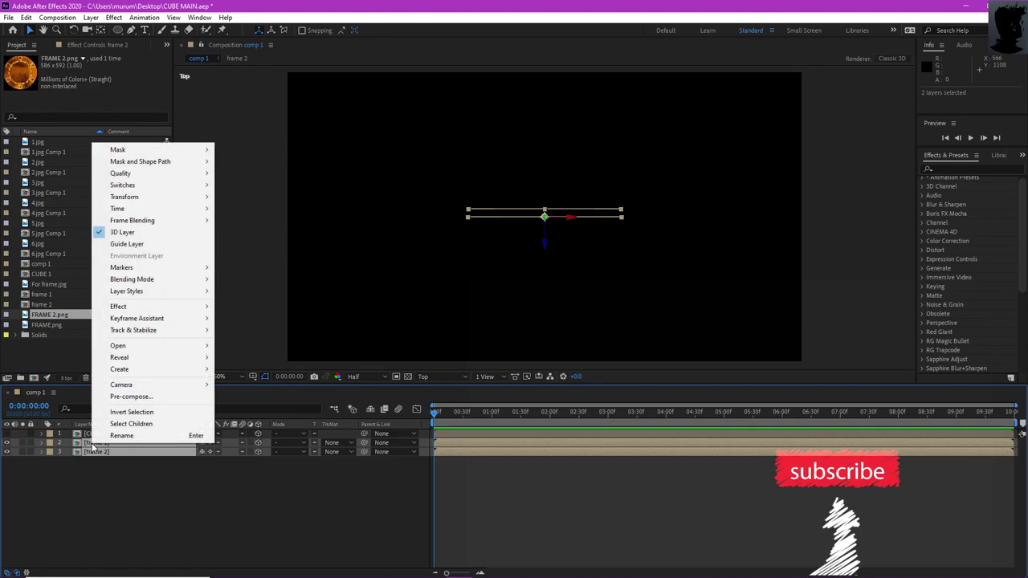
click(131, 397)
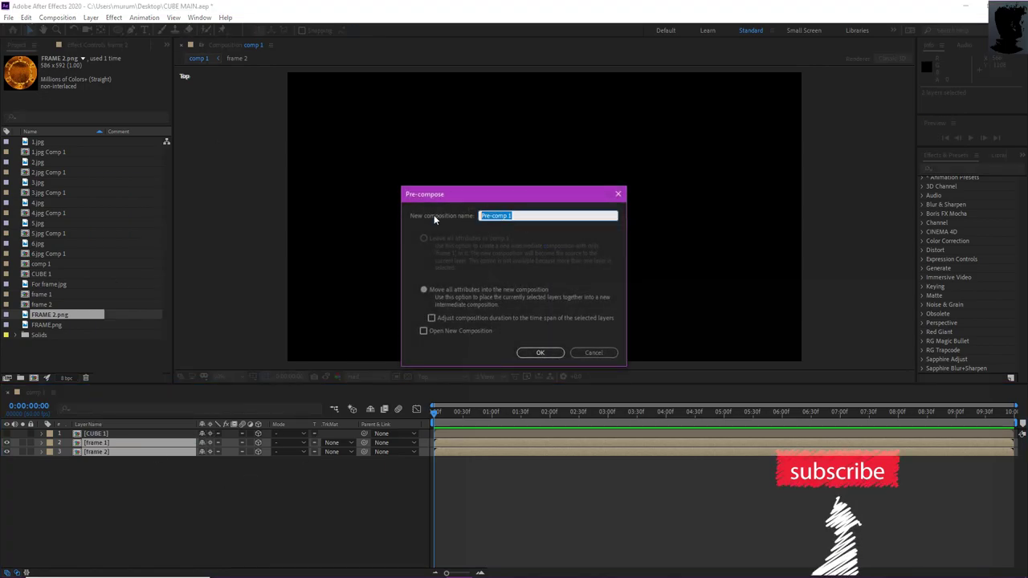
key(BackSpace)
text(com)
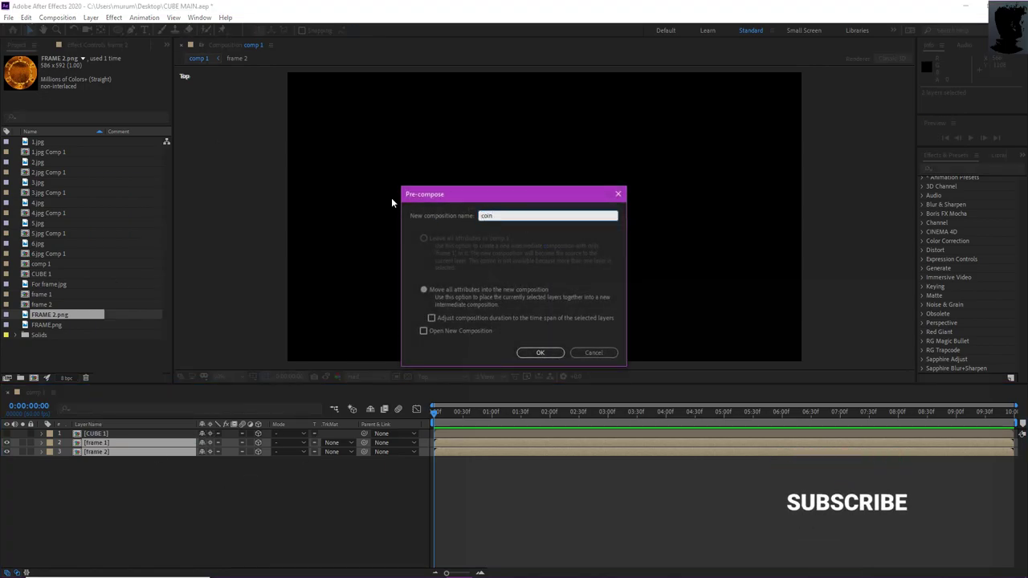
click(461, 294)
click(540, 352)
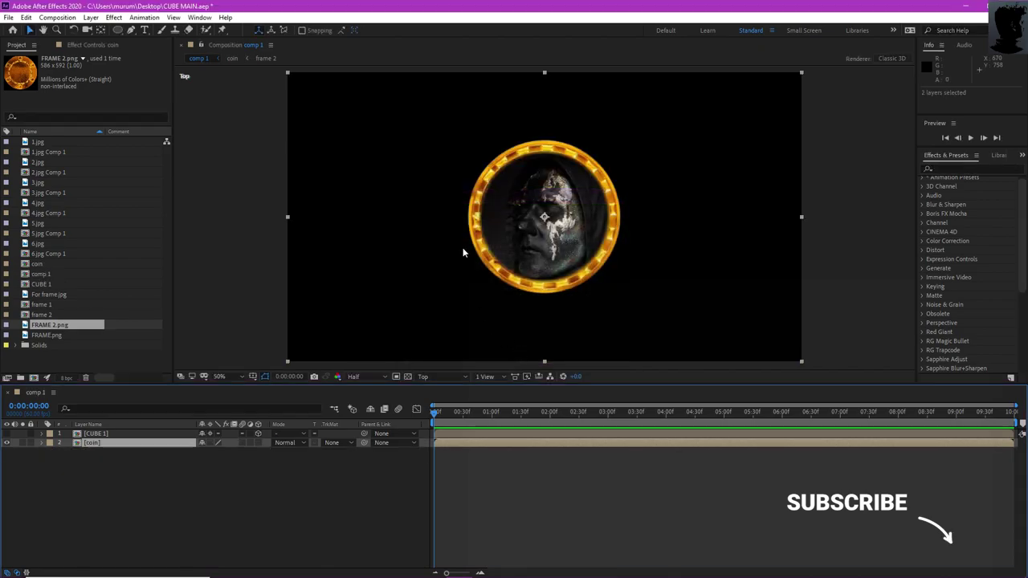
click(116, 481)
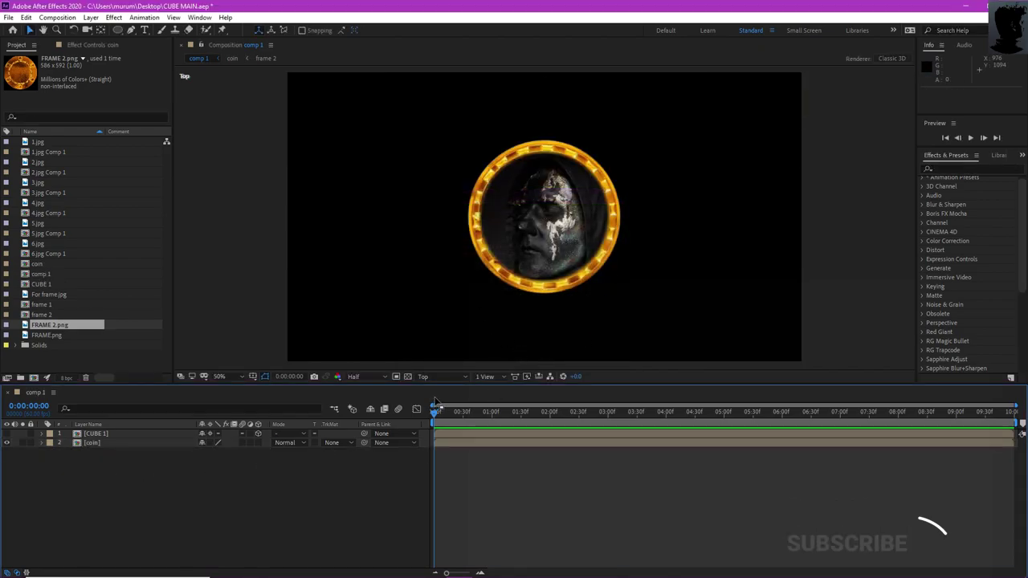
click(257, 442)
click(210, 442)
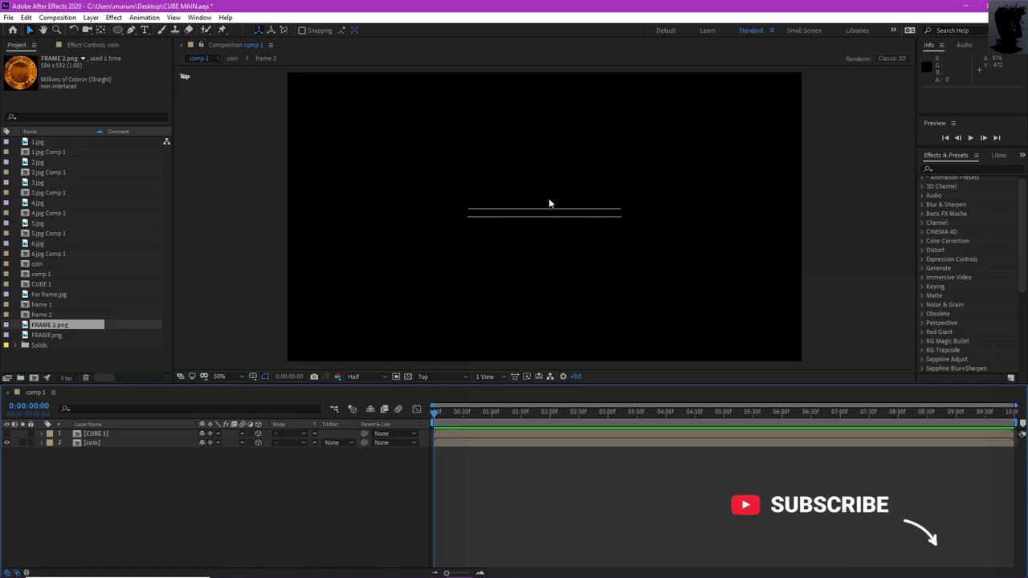
Show the composition through the Active Camera and set the coin layer's Y Rotation to -1°.
click(438, 376)
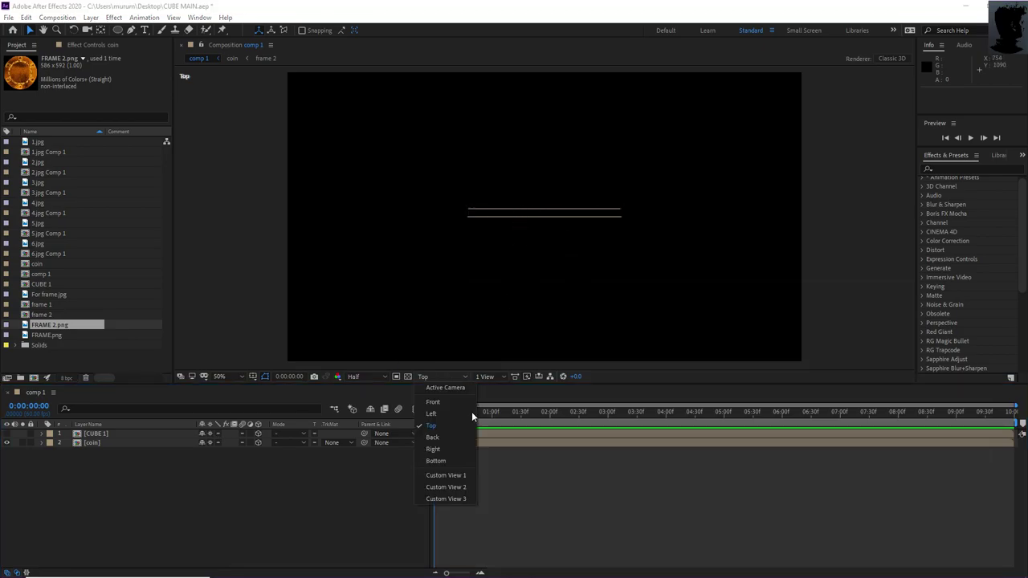
click(471, 388)
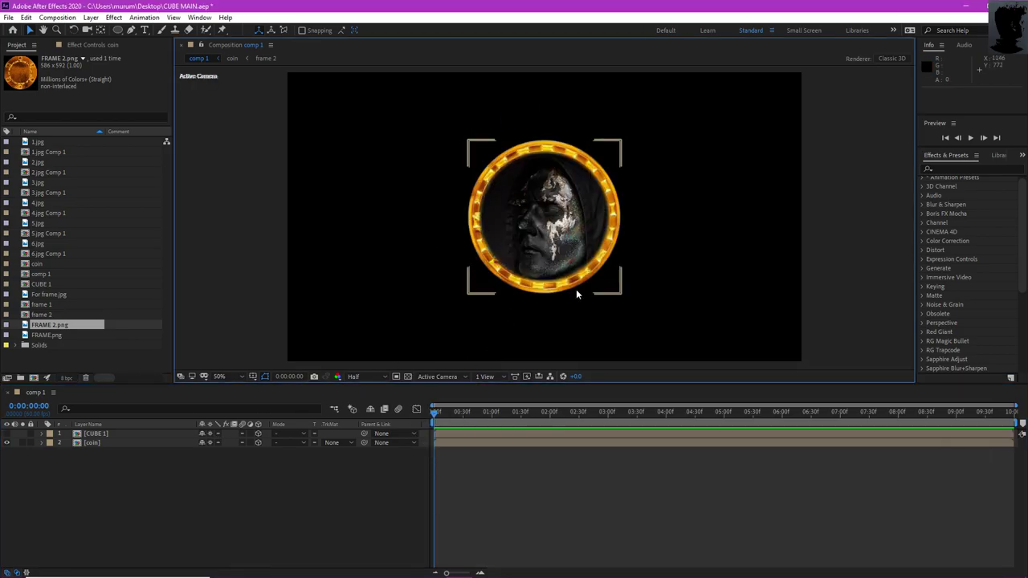
click(42, 442)
click(51, 452)
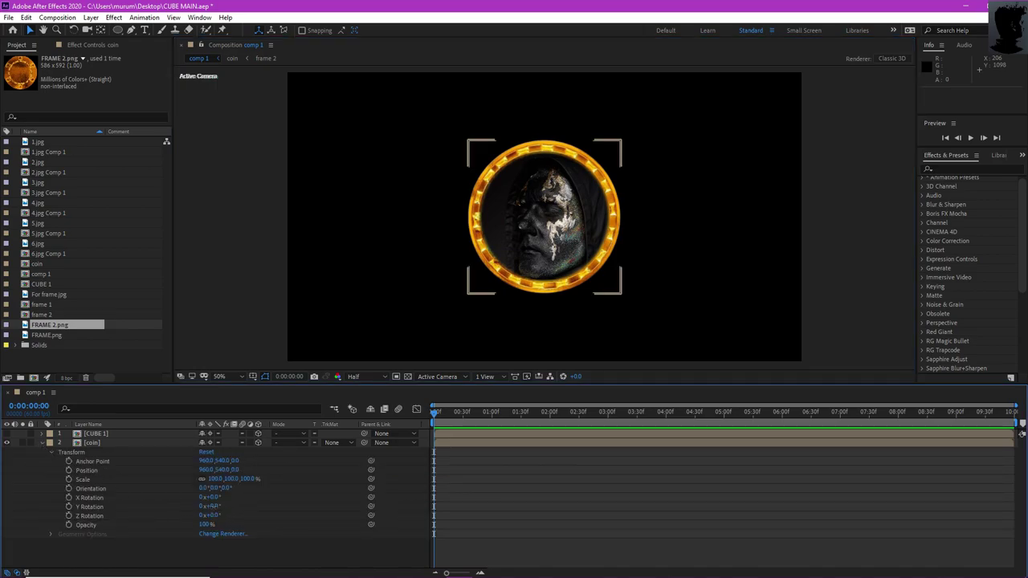
mouse_move(218, 507)
mouse_down()
mouse_move(116, 510)
mouse_move(232, 512)
mouse_move(221, 516)
mouse_up()
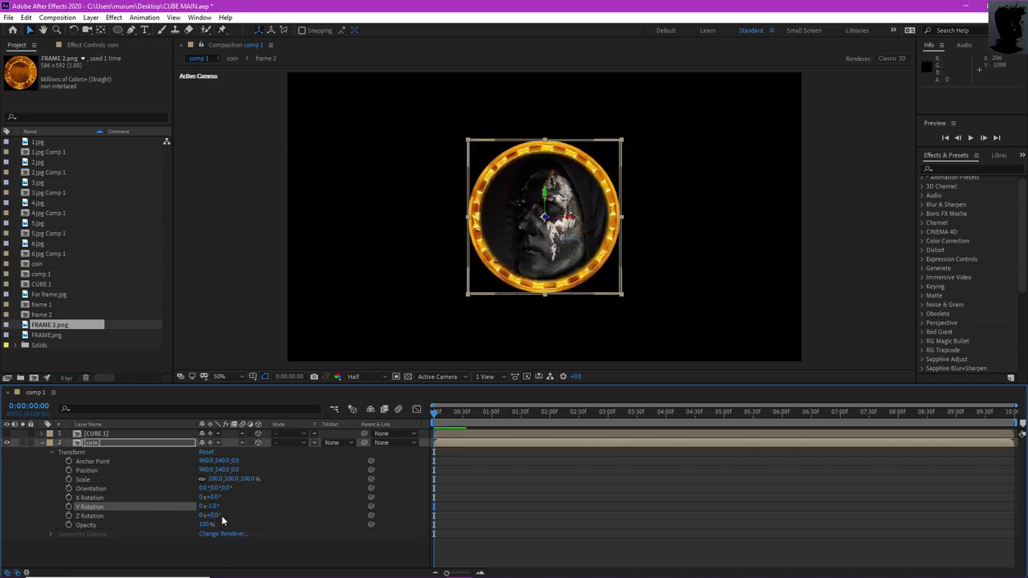
Undo the coin layer's last Y Rotation change and set its scale to 89%.
key(ctrl+z)
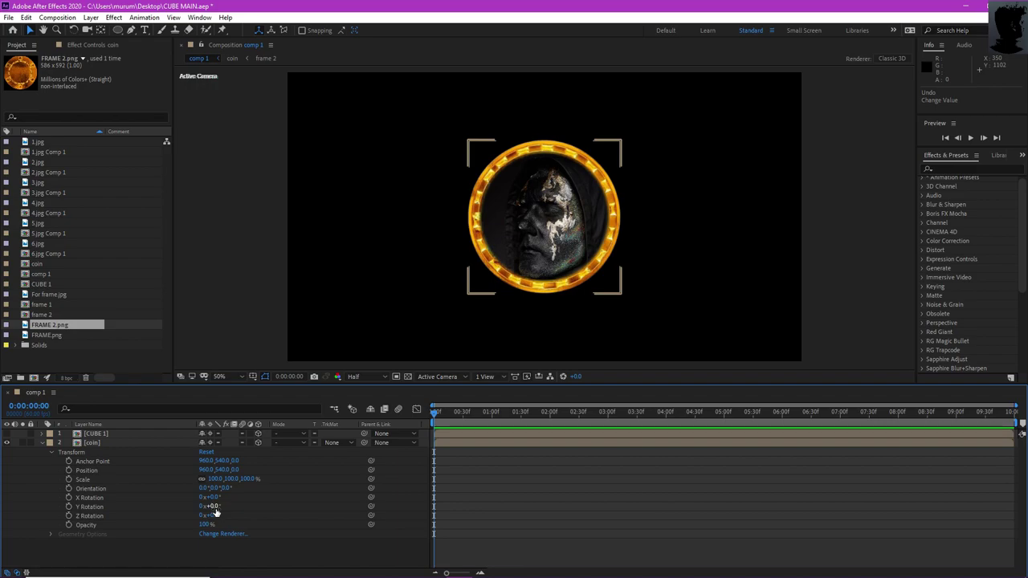
click(221, 478)
text(93)
key(Return)
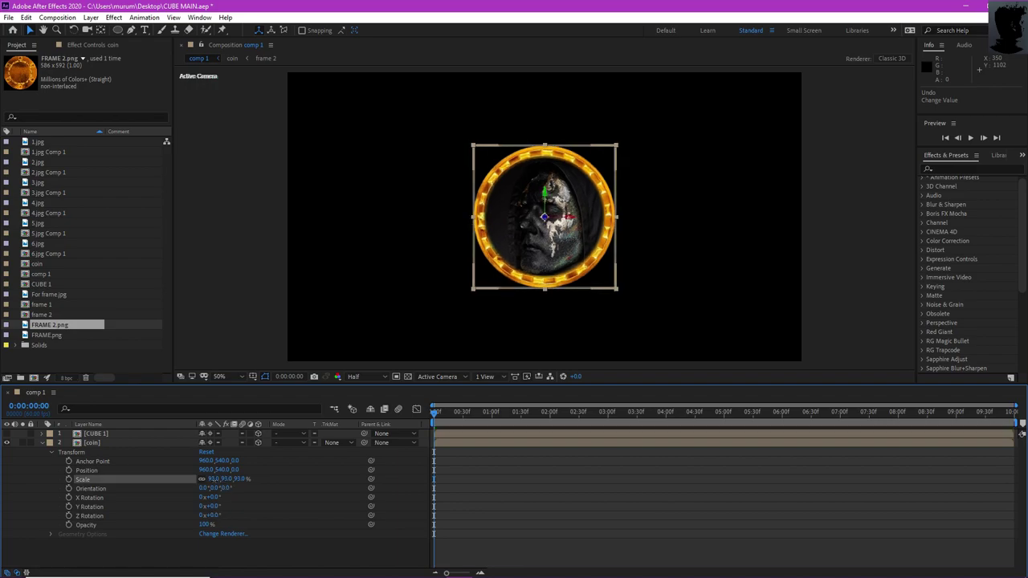
mouse_move(214, 479)
mouse_down()
mouse_move(199, 479)
mouse_move(210, 478)
mouse_up()
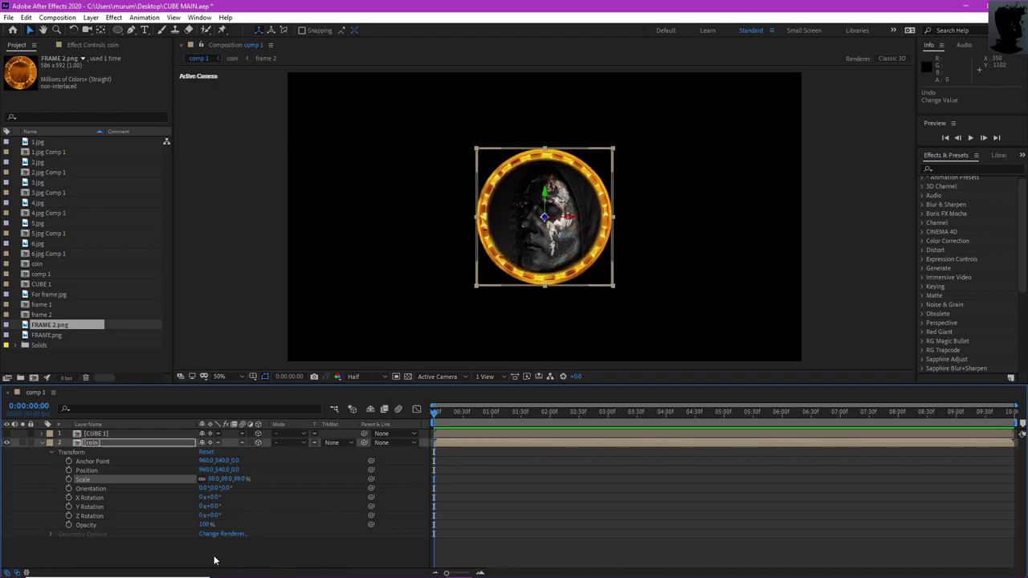
click(214, 560)
click(40, 442)
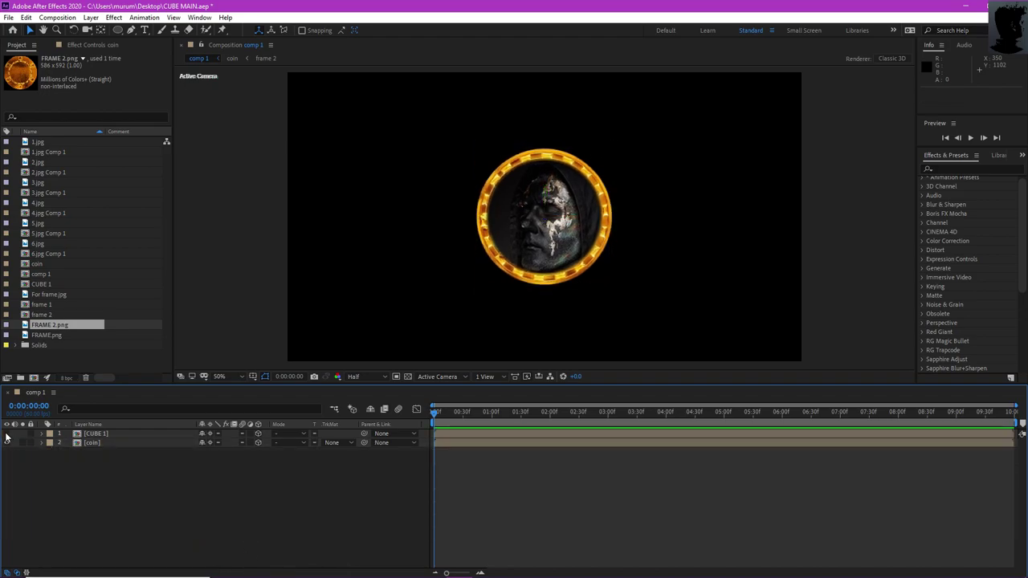
Add a Y Rotation keyframe of 0° to the coin layer at 0:00:03:00.
click(104, 442)
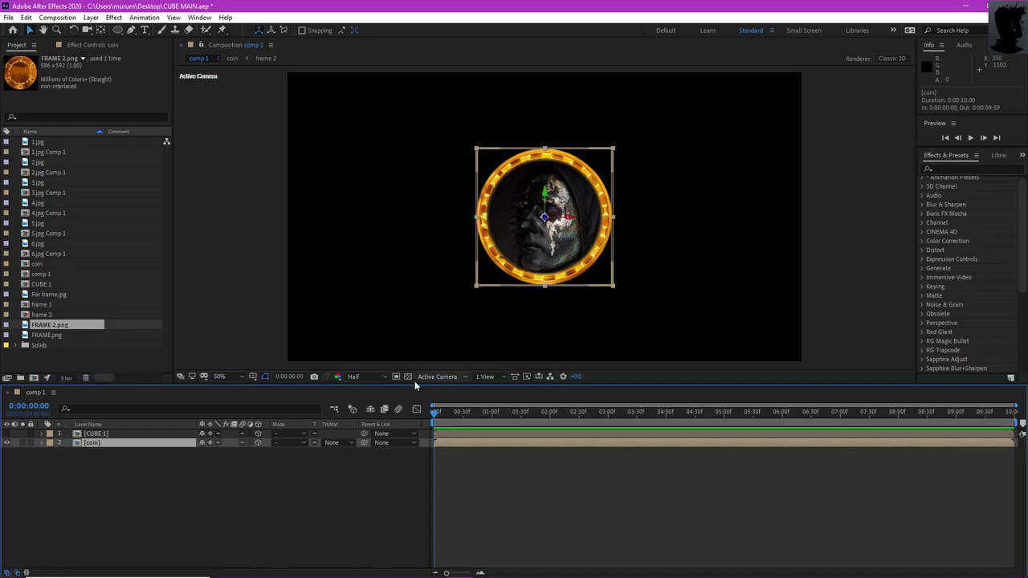
drag(436, 413, 611, 438)
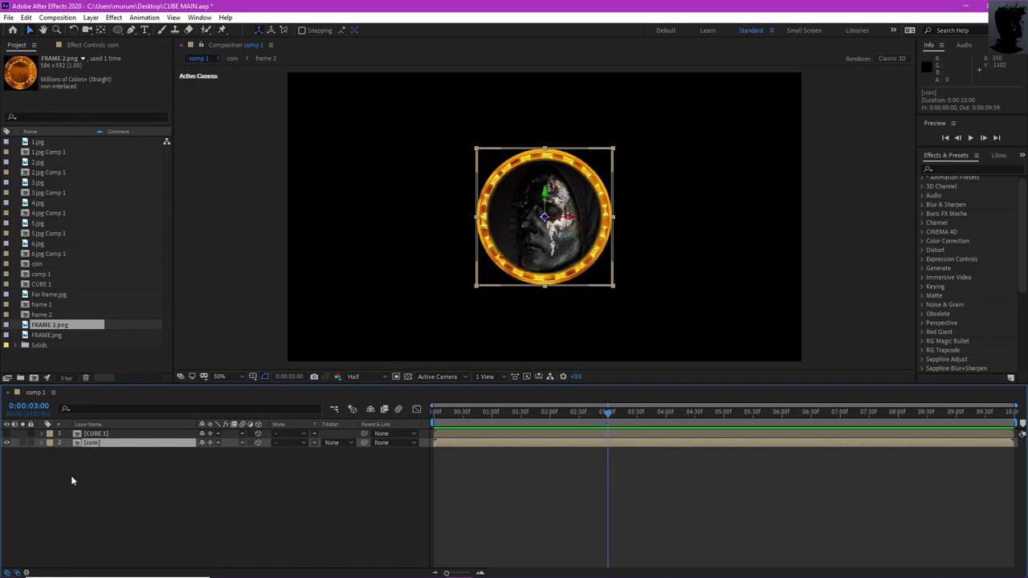
click(42, 442)
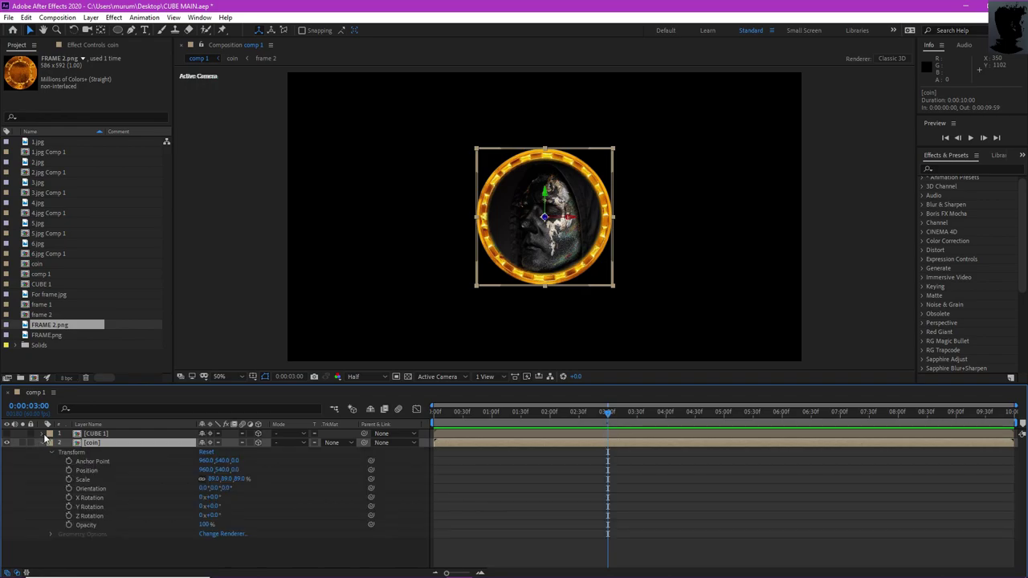
click(69, 506)
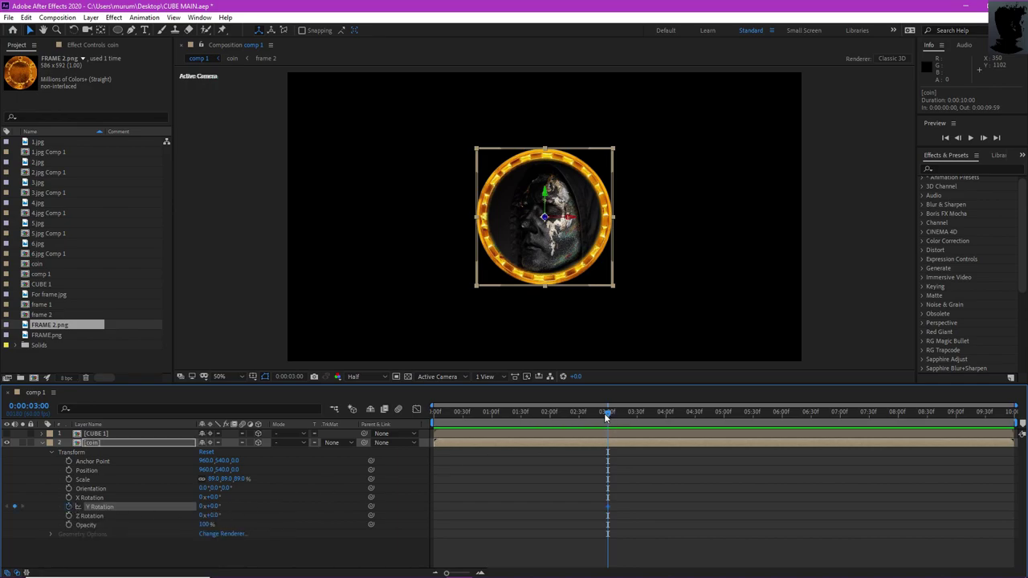
Keyframe the coin layer's Y Rotation at 180° at 0:00:03:29.
drag(605, 415, 637, 414)
mouse_move(637, 413)
mouse_down()
mouse_move(646, 416)
mouse_move(635, 421)
mouse_up()
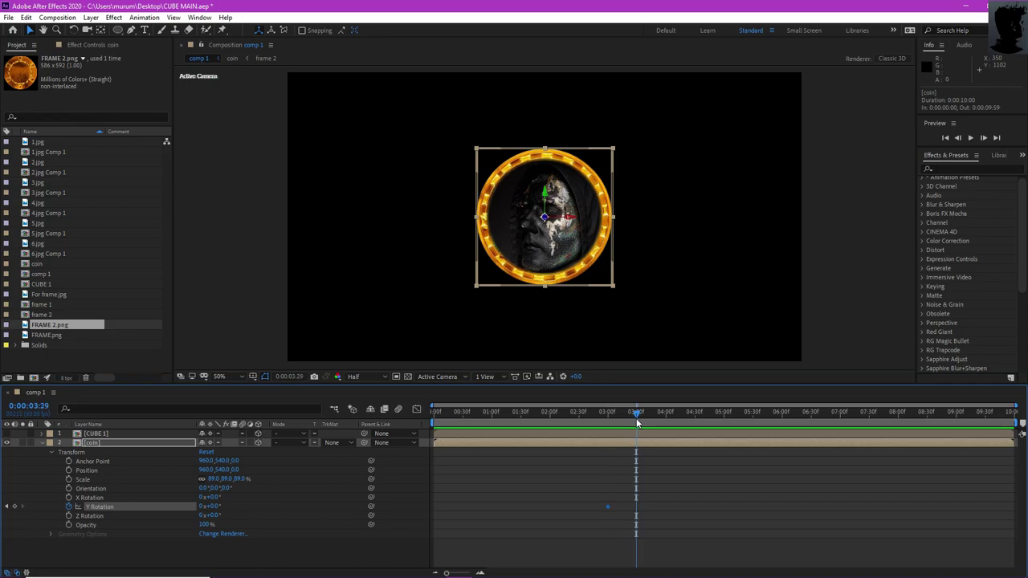
mouse_move(212, 506)
mouse_down()
mouse_move(285, 508)
mouse_move(224, 510)
mouse_up()
click(215, 507)
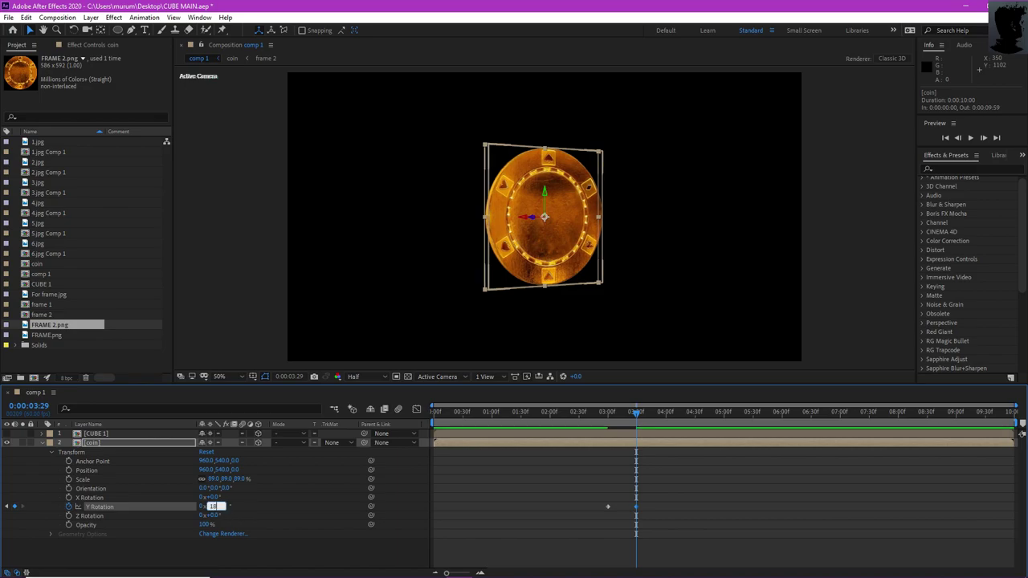
text(180)
key(Return)
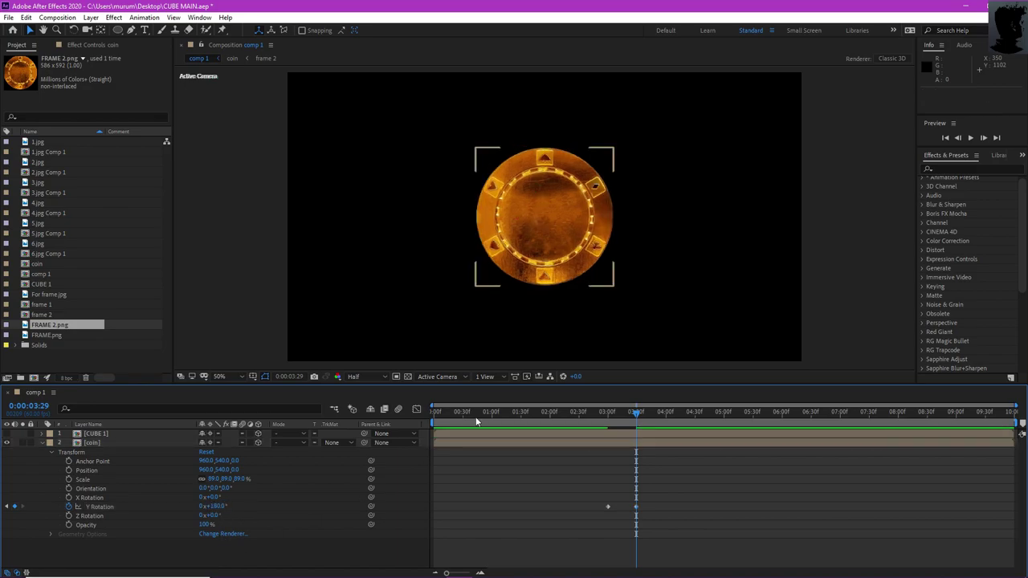
Play back the coin's flip from just before the first Y Rotation keyframe.
drag(638, 412, 602, 435)
key(space)
key(space)
key(space)
key(space)
Apply Easy Ease to both Y Rotation keyframes of the coin layer and preview the flip.
drag(665, 515, 595, 495)
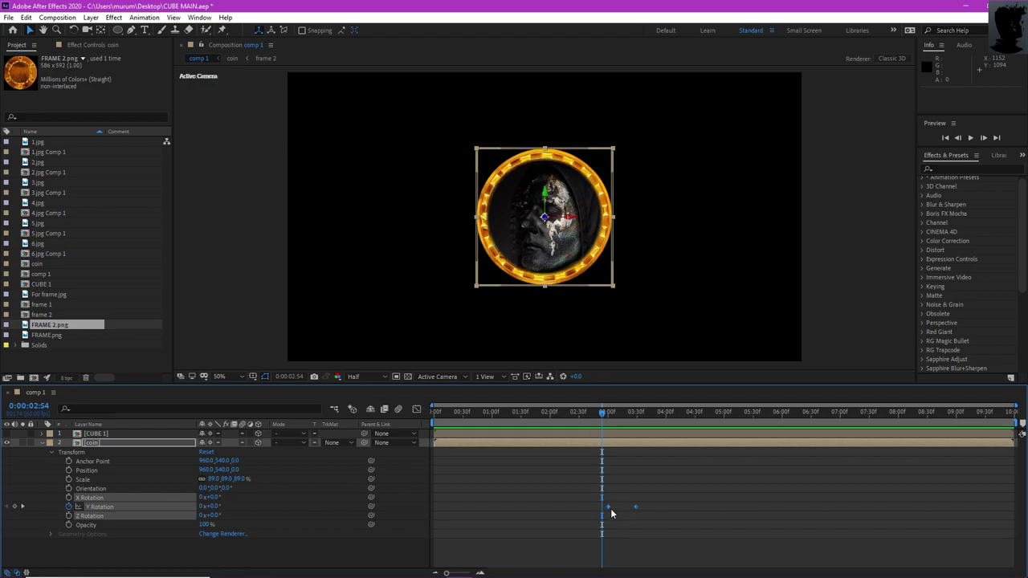
right_click(609, 509)
mouse_move(654, 498)
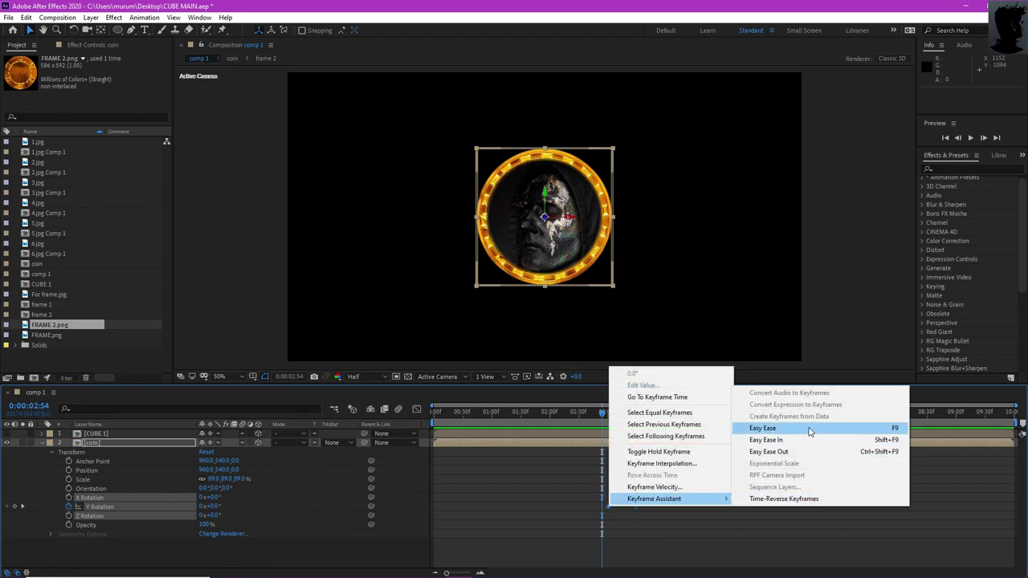
click(809, 432)
key(space)
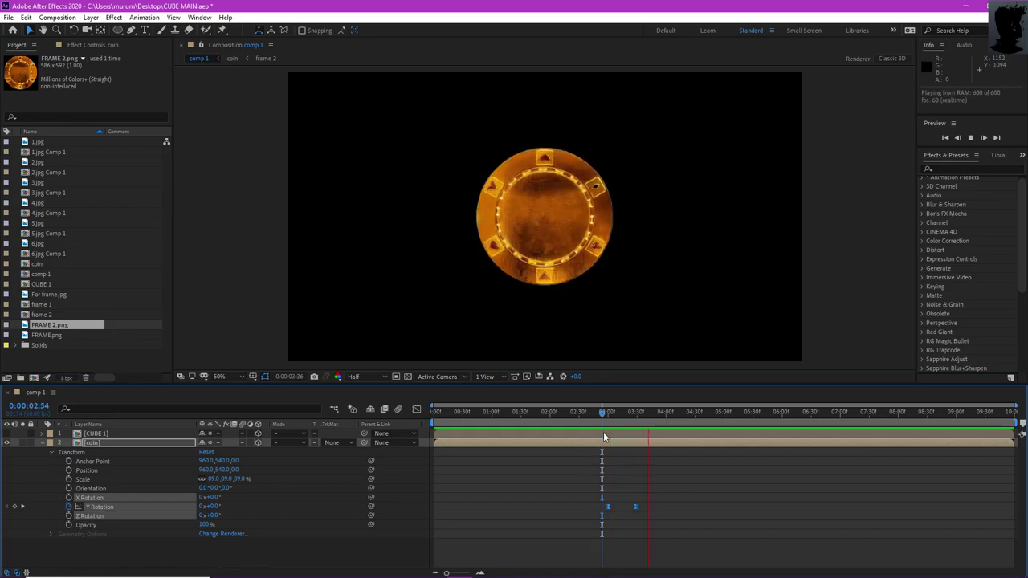
mouse_move(604, 433)
mouse_down()
mouse_move(656, 414)
mouse_move(606, 426)
mouse_up()
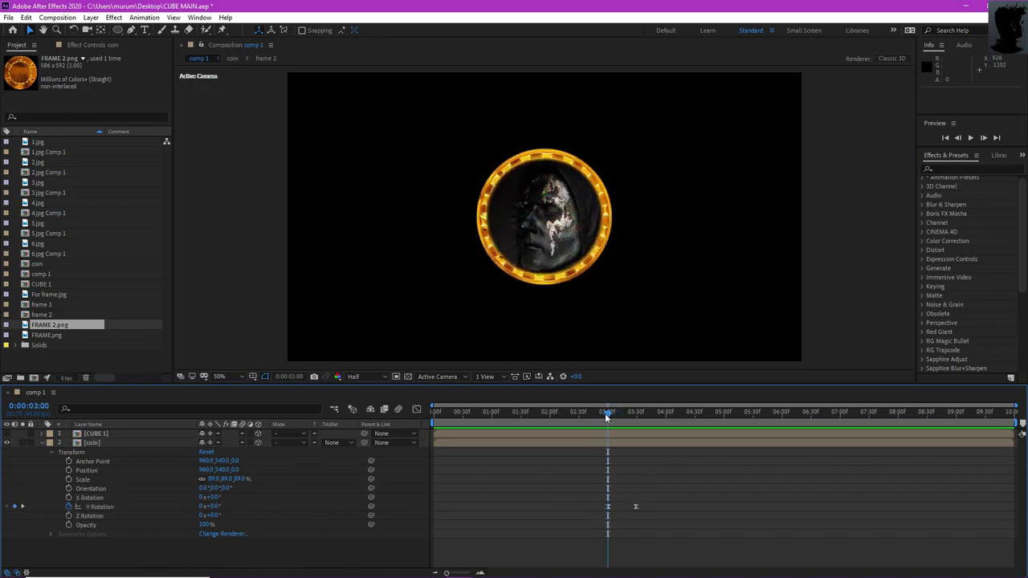
drag(604, 413, 600, 422)
Make the CUBE 1 layer visible together with the coin layer and select CUBE 1.
click(42, 443)
click(6, 444)
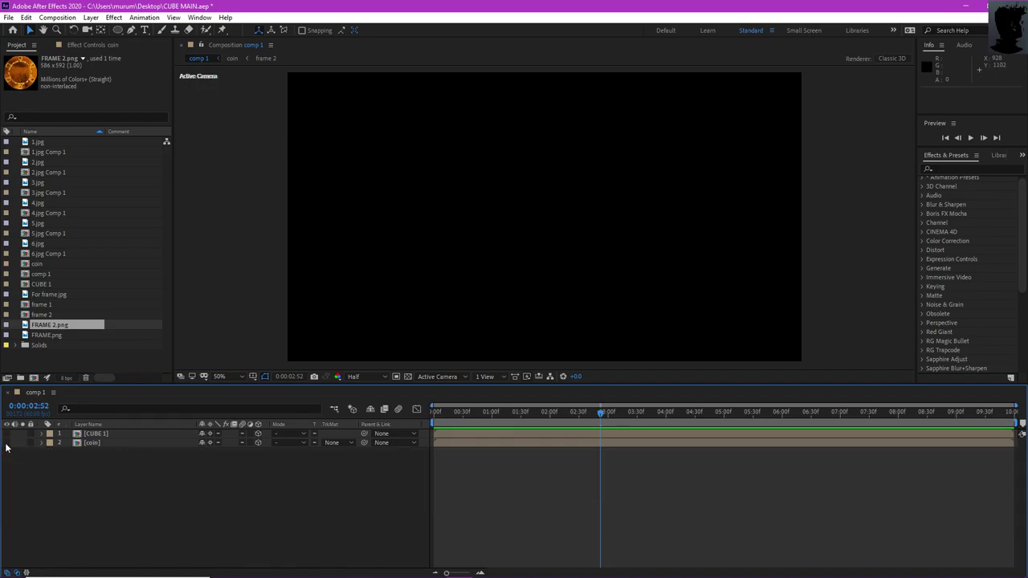
click(7, 434)
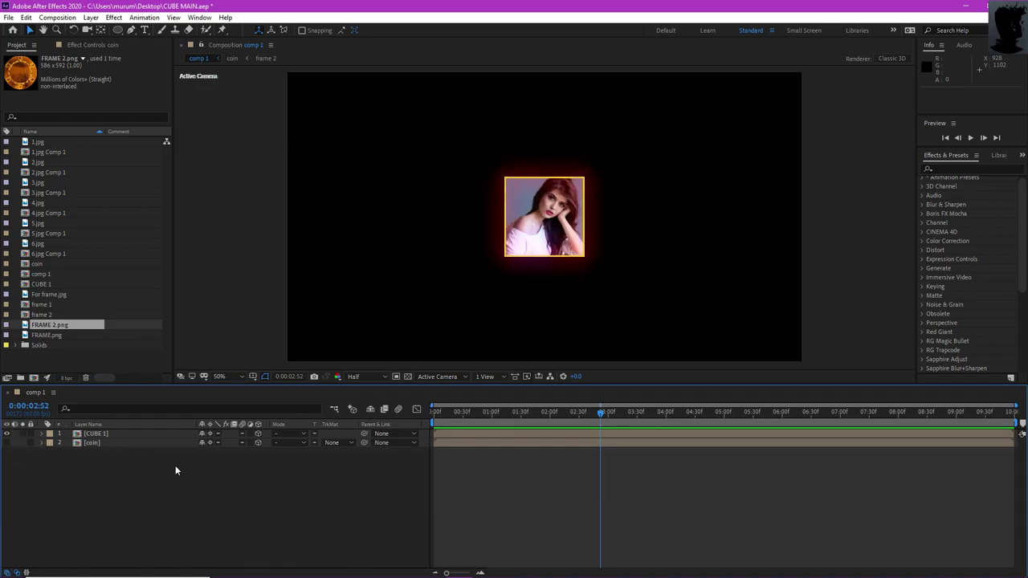
click(123, 435)
click(293, 519)
click(129, 436)
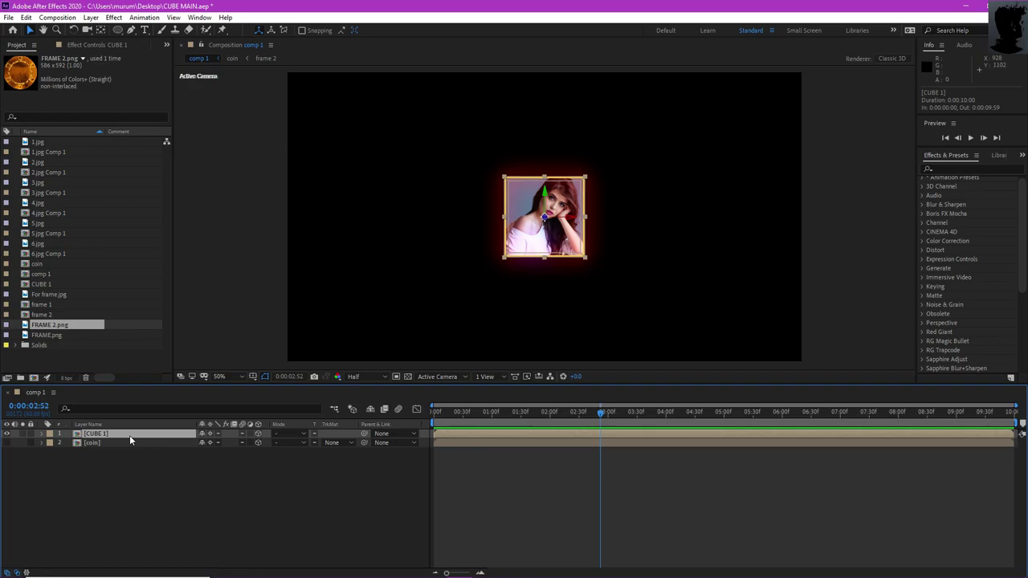
click(6, 443)
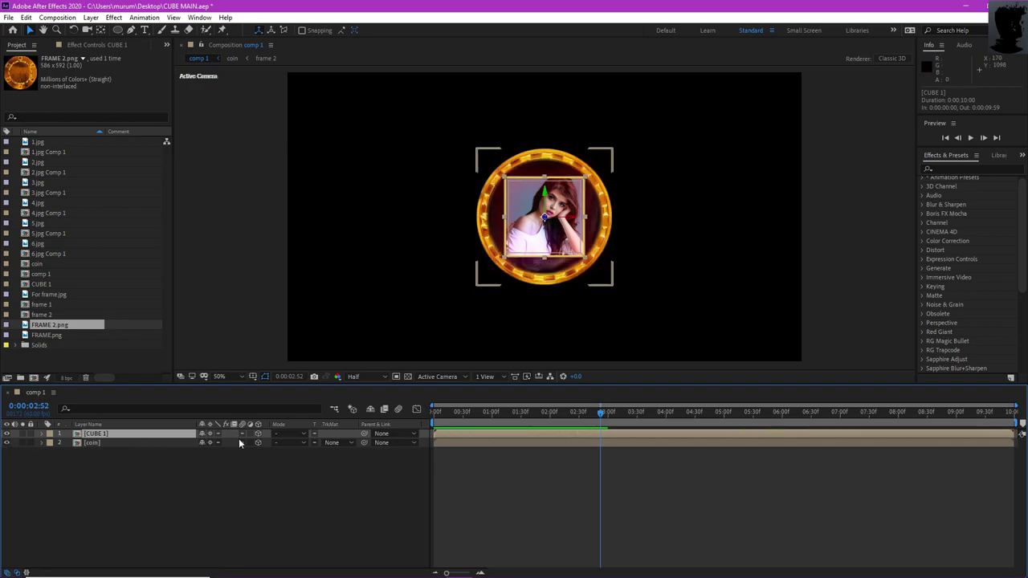
Reveal the transform properties of the CUBE 1 layer and reduce its scale to 50%.
click(40, 433)
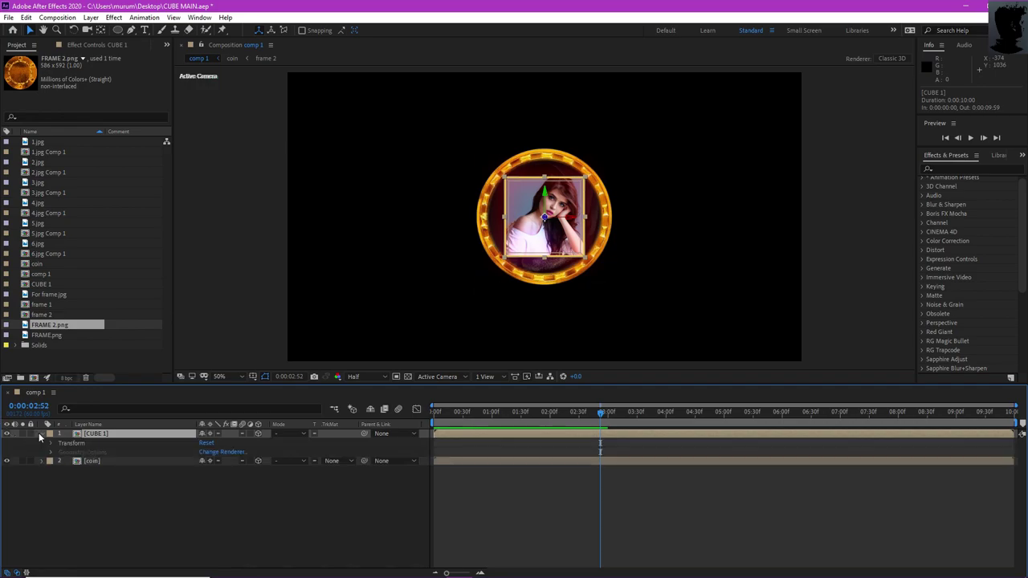
click(52, 443)
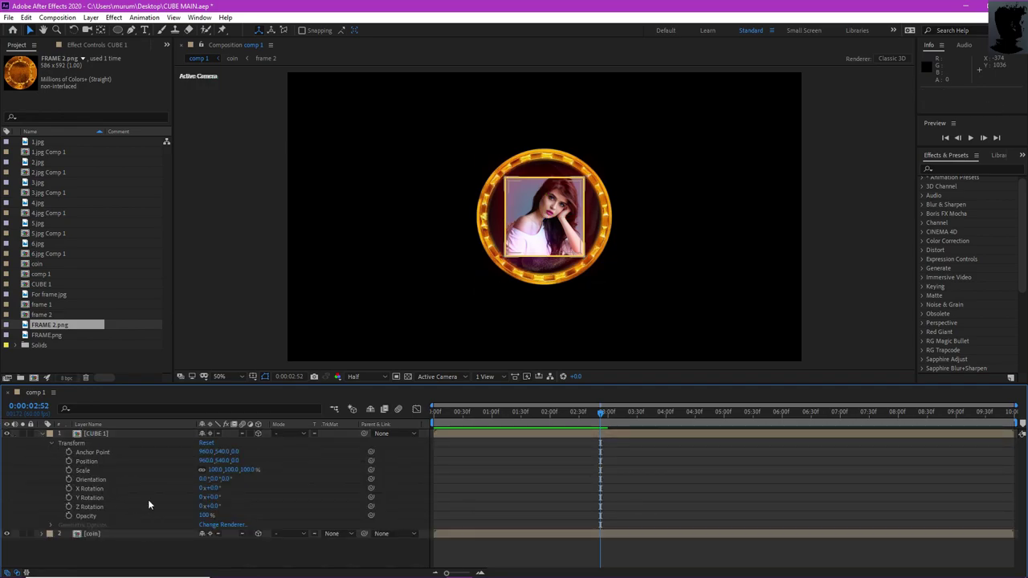
drag(229, 469, 180, 469)
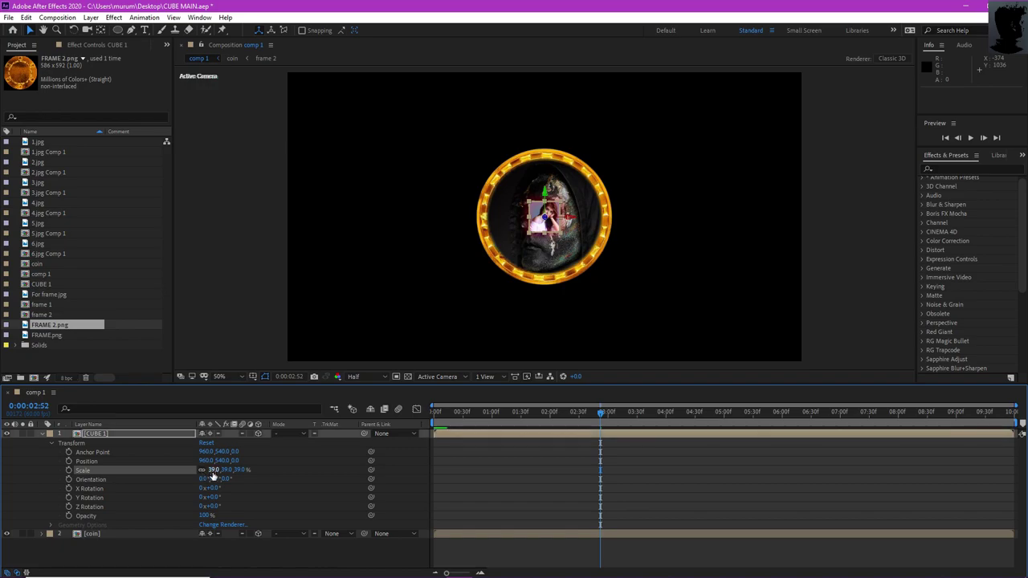
click(227, 471)
text(50)
key(Return)
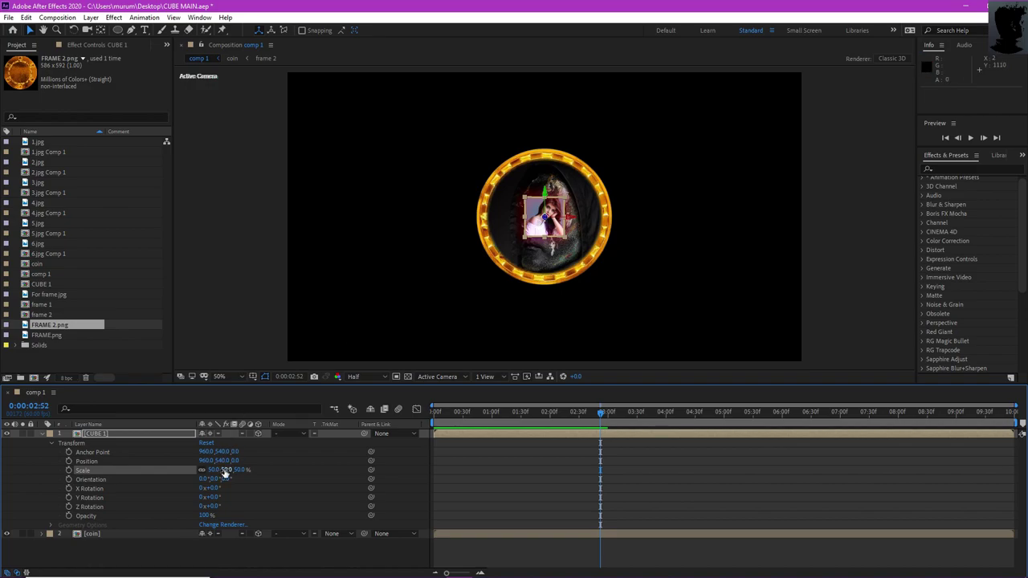
Move the CUBE 1 layer to position 960, 572, -32 and set its scale to 20%.
mouse_move(223, 461)
mouse_down()
mouse_move(293, 461)
mouse_move(230, 473)
mouse_move(248, 473)
mouse_move(239, 461)
mouse_up()
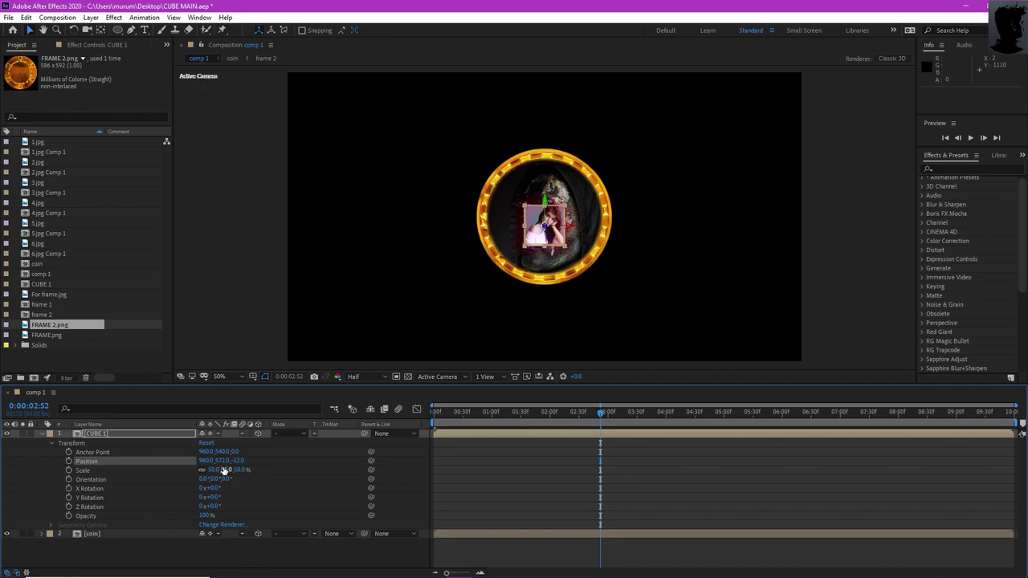
click(238, 460)
click(233, 489)
click(228, 469)
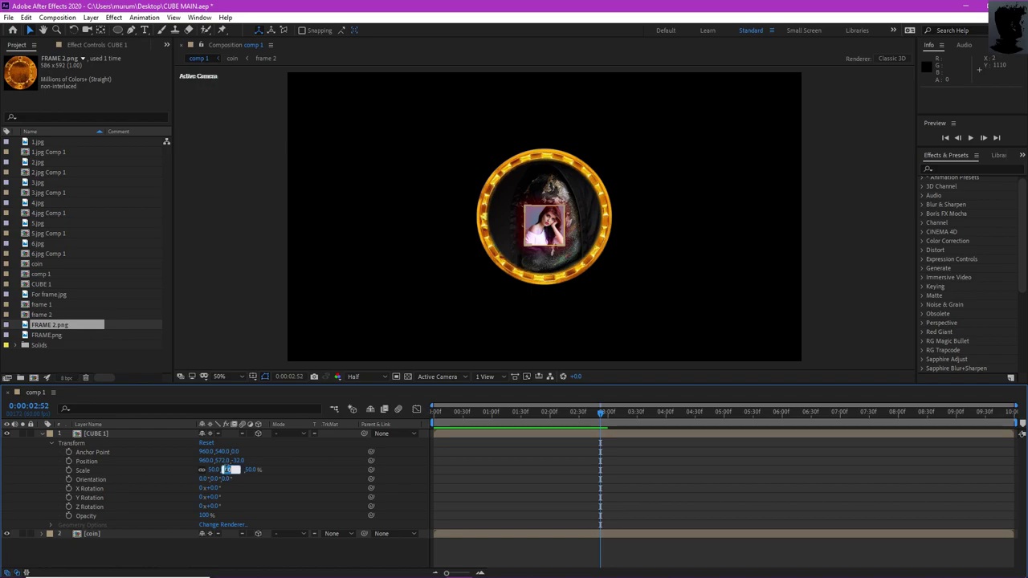
text(2020)
key(Return)
click(221, 275)
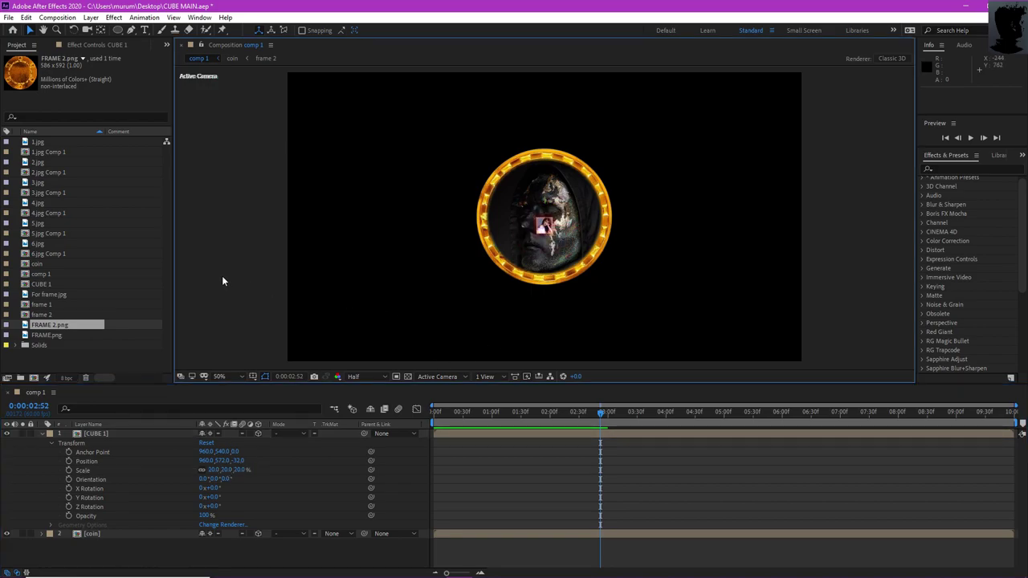
Move CUBE 1 out of frame to position 1047, 565, -2592 and keyframe that position at 0:00:00:00.
drag(239, 463, 1, 480)
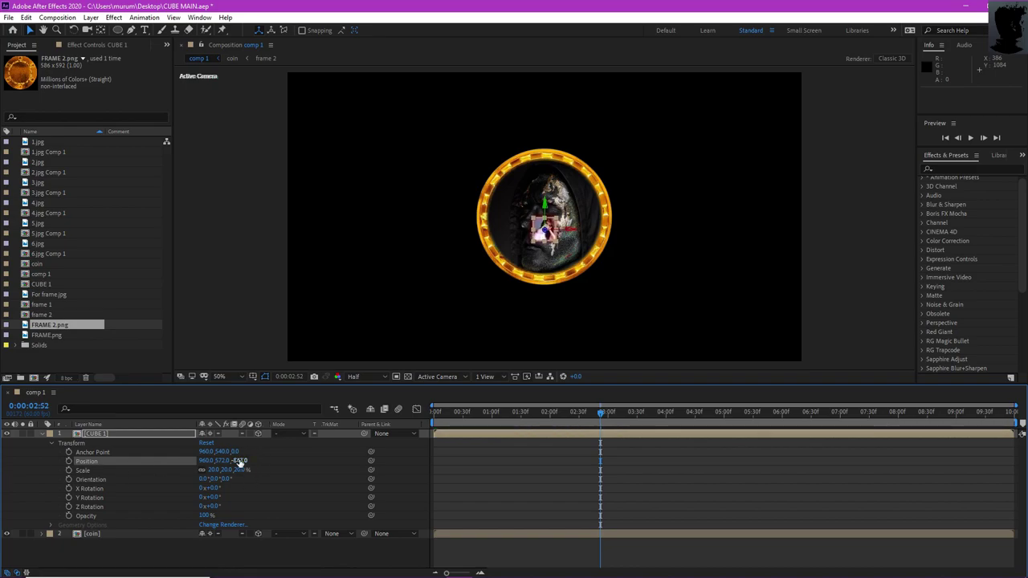
drag(238, 464, 100, 453)
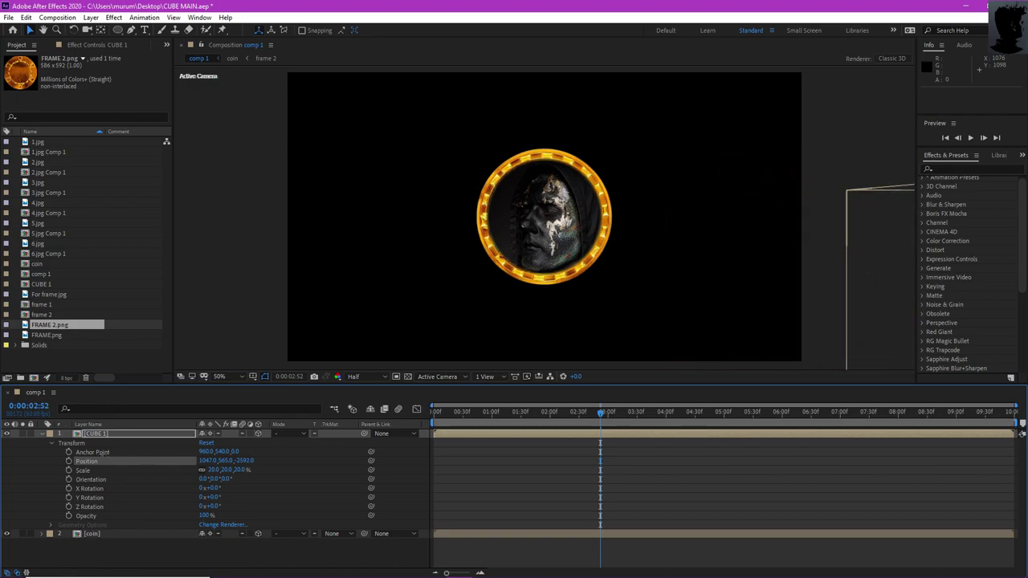
drag(578, 420, 421, 423)
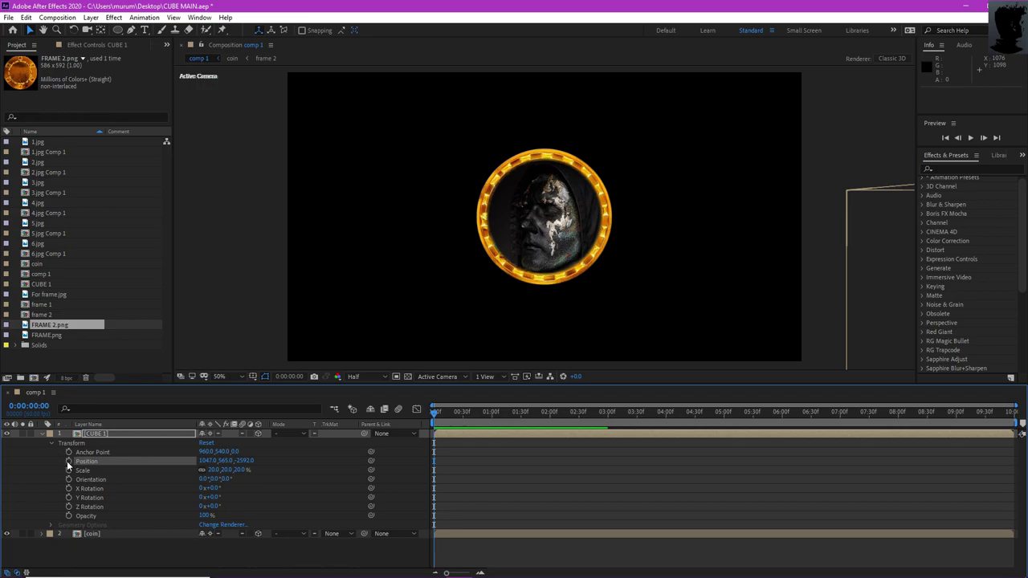
click(68, 461)
Keyframe CUBE 1's position at 1047, 565, 51 at 0:00:03:00 so that it flies into the coin.
click(439, 414)
drag(440, 417, 608, 417)
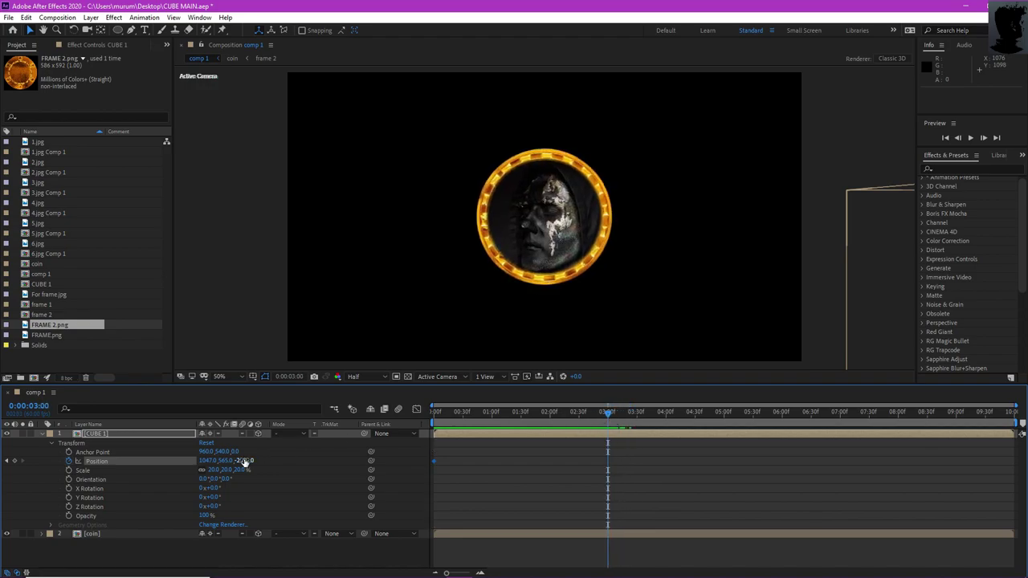
drag(245, 463, 352, 472)
drag(248, 464, 315, 491)
drag(238, 463, 382, 464)
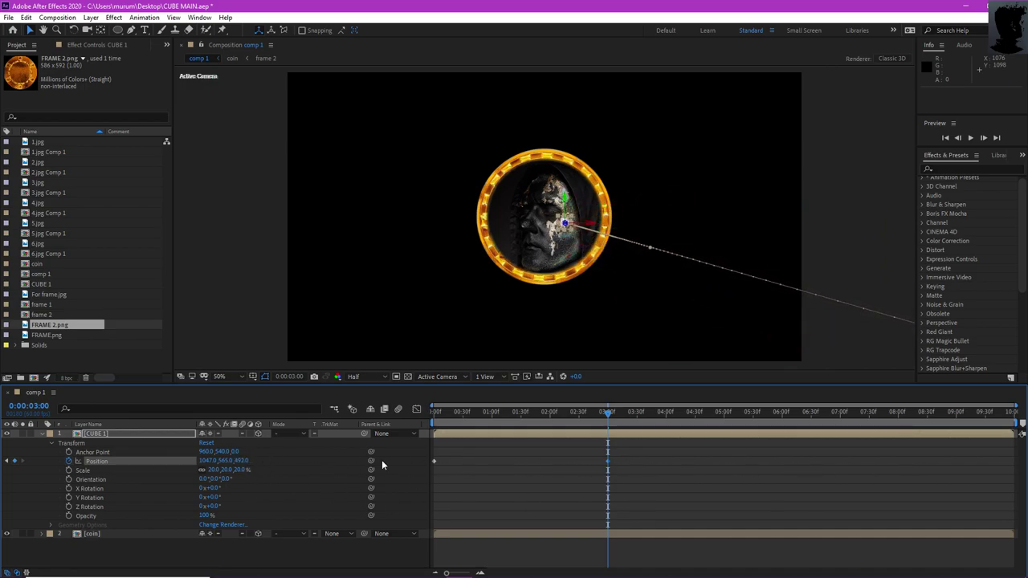
drag(215, 461, 1, 470)
mouse_move(238, 460)
mouse_down()
mouse_move(204, 456)
mouse_move(250, 442)
mouse_move(227, 451)
mouse_move(251, 455)
mouse_up()
Trim the end of the CUBE 1 layer to 0:00:03:00 and return to the start of the composition.
click(803, 437)
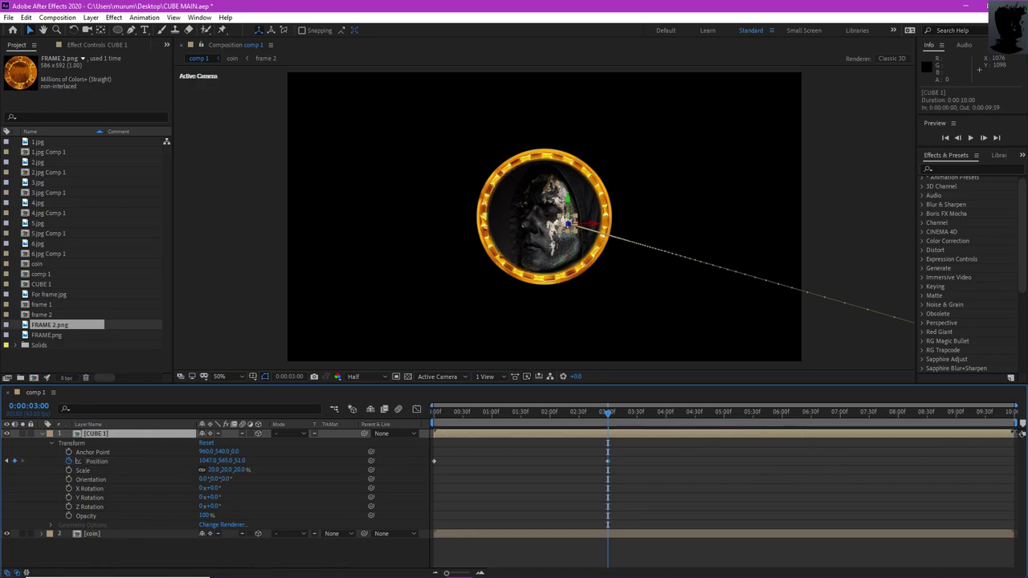
drag(1021, 434, 377, 440)
click(216, 317)
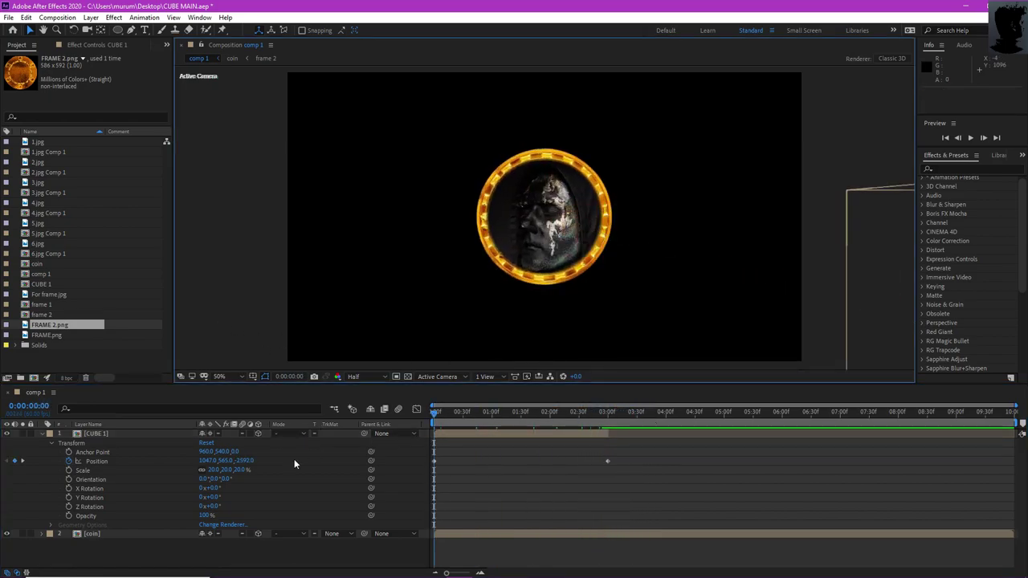
Start CUBE 1's orientation keyframes at 0:00:00:00 with a rotated orientation and keyframe the orientation at 0°, 0°, 0° at 0:00:03:00.
click(69, 480)
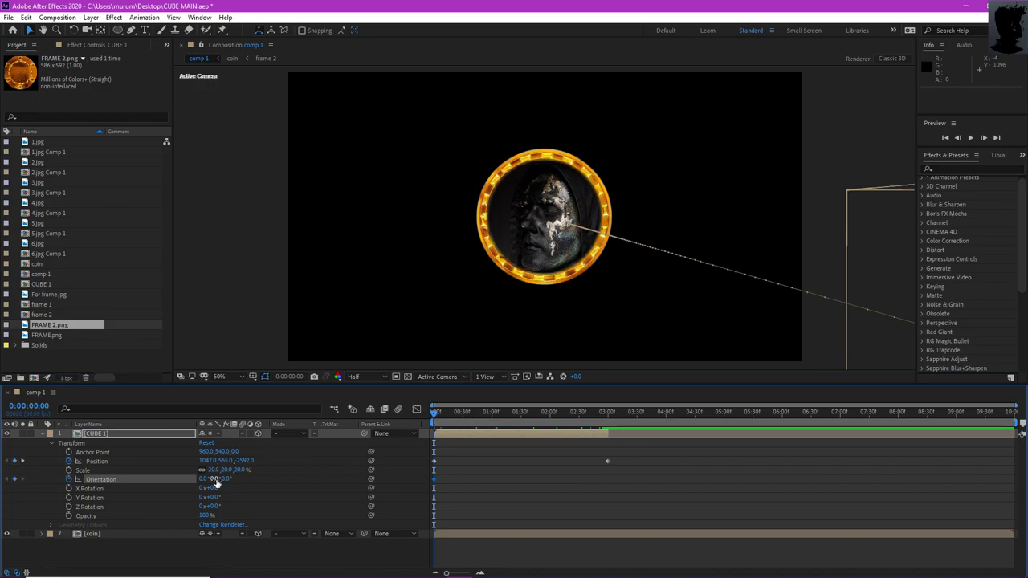
mouse_move(215, 478)
mouse_down()
mouse_move(287, 485)
mouse_move(225, 479)
mouse_up()
drag(434, 414, 607, 425)
click(222, 480)
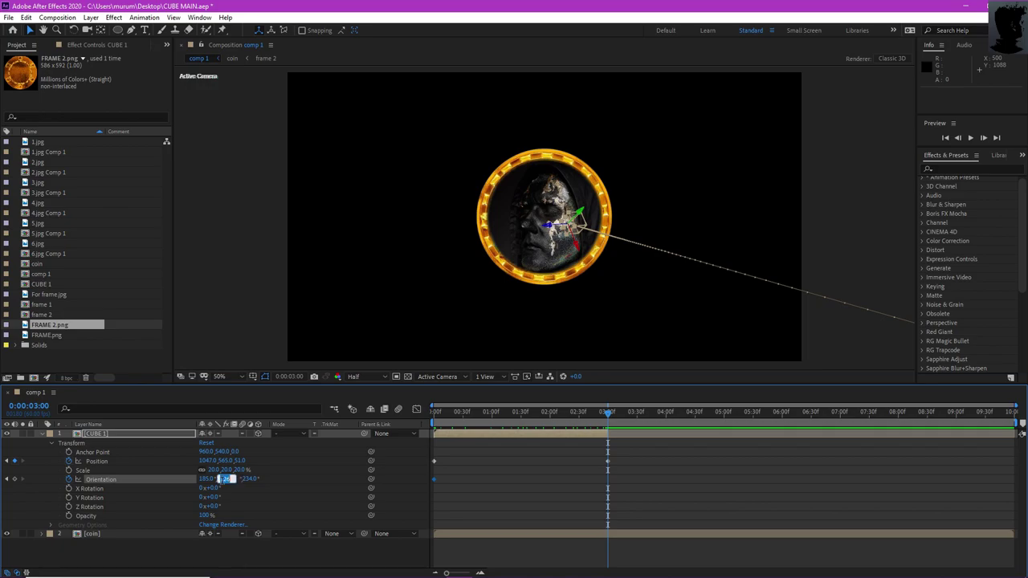
click(203, 479)
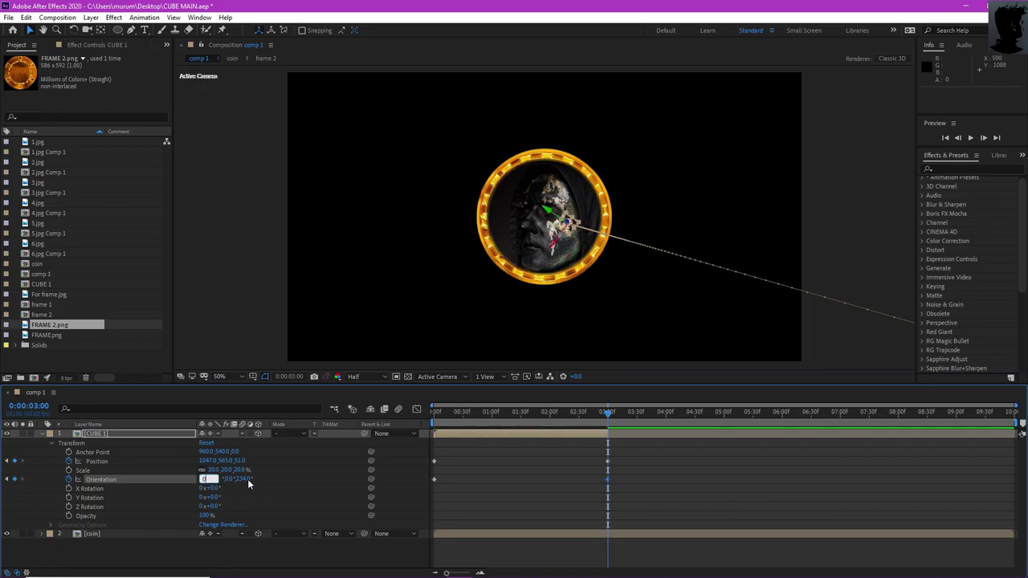
click(247, 478)
click(242, 478)
text(0)
key(Return)
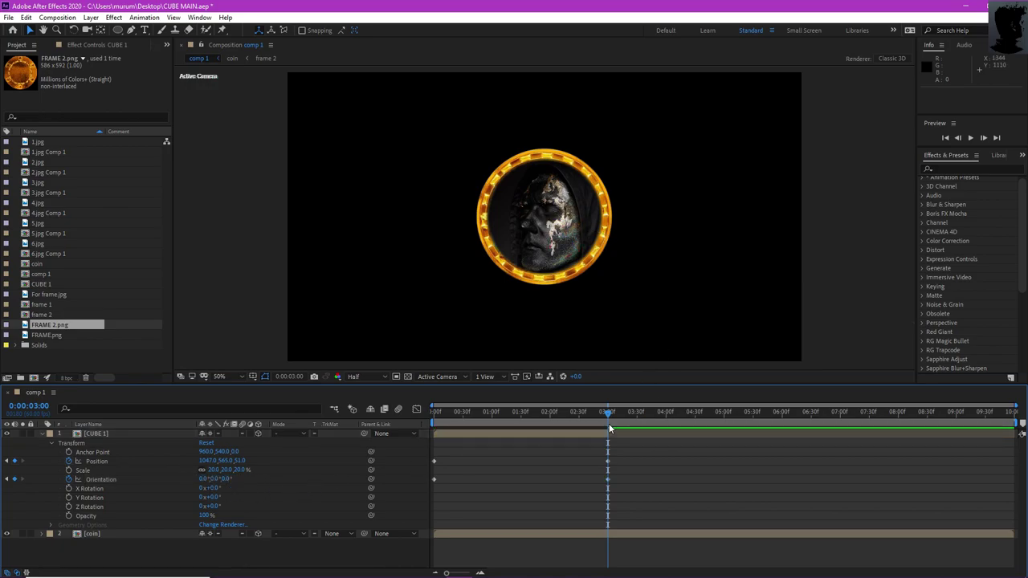
Set CUBE 1's orientation at 0:00:00:00 to 10°, 228°, 97°, preview the animation and return to the start of the composition.
drag(608, 423, 422, 465)
mouse_move(220, 486)
mouse_down()
mouse_move(202, 480)
mouse_move(280, 495)
mouse_move(237, 488)
mouse_up()
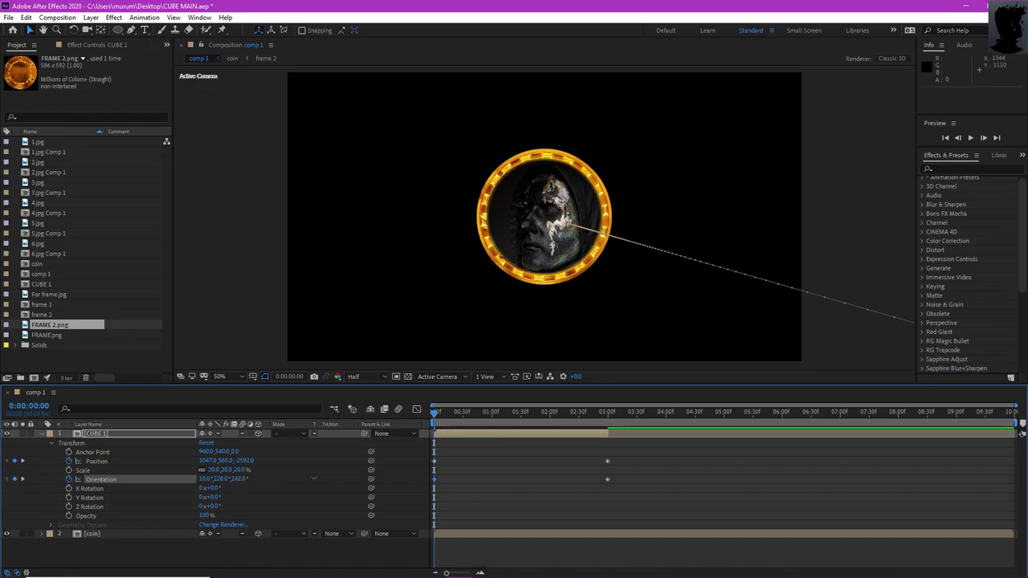
mouse_move(421, 423)
mouse_down()
mouse_move(566, 421)
mouse_move(421, 423)
mouse_up()
key(space)
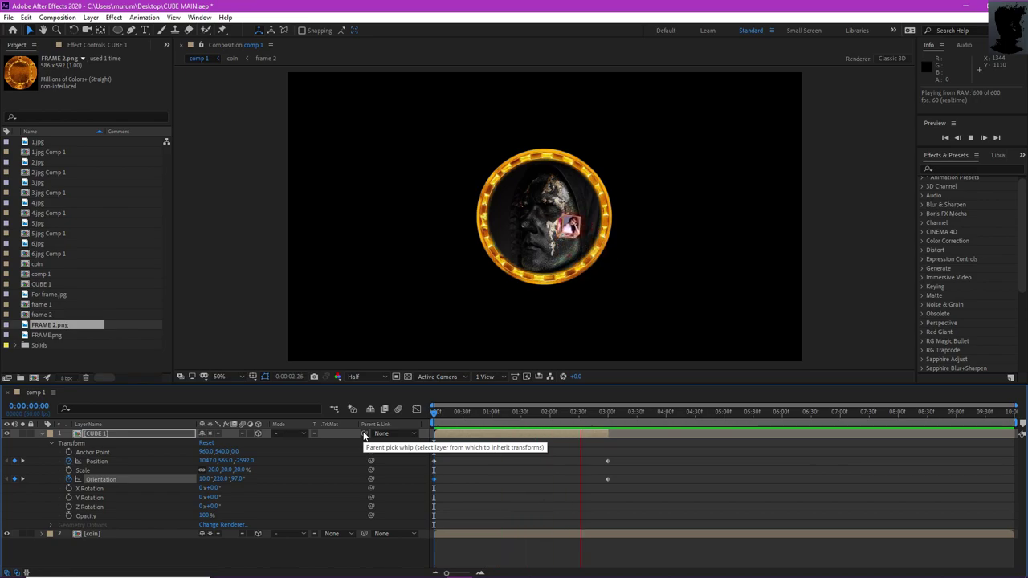
key(space)
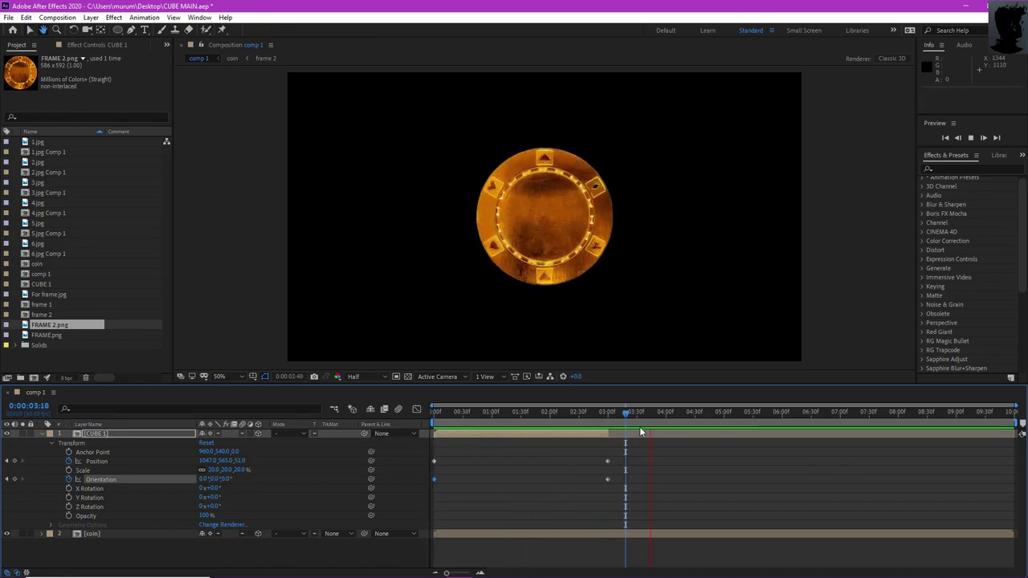
drag(645, 417, 400, 424)
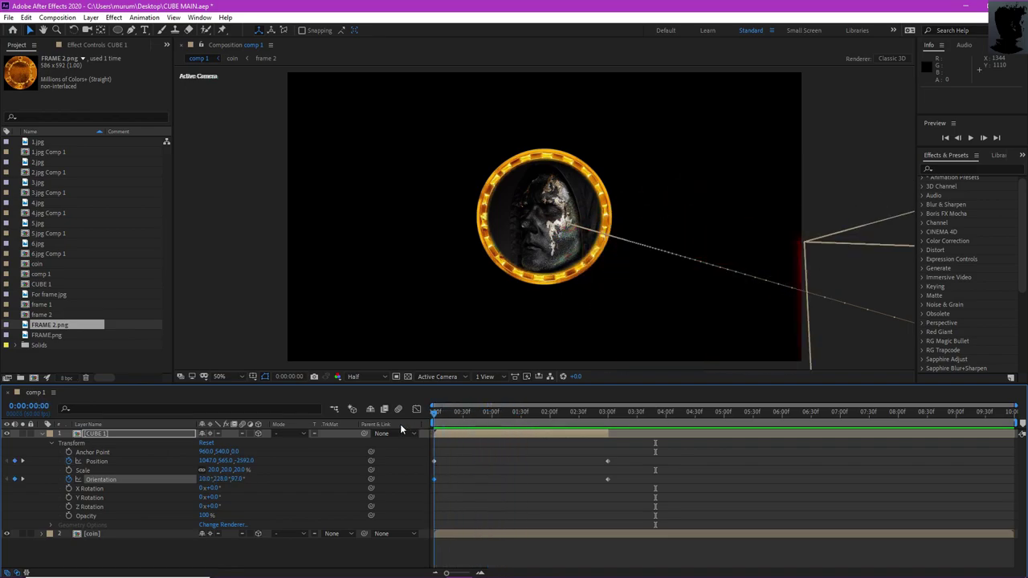
Collapse the CUBE 1 layer's properties and clear the layer and project item selections.
click(49, 434)
click(45, 433)
click(42, 433)
click(101, 540)
click(104, 434)
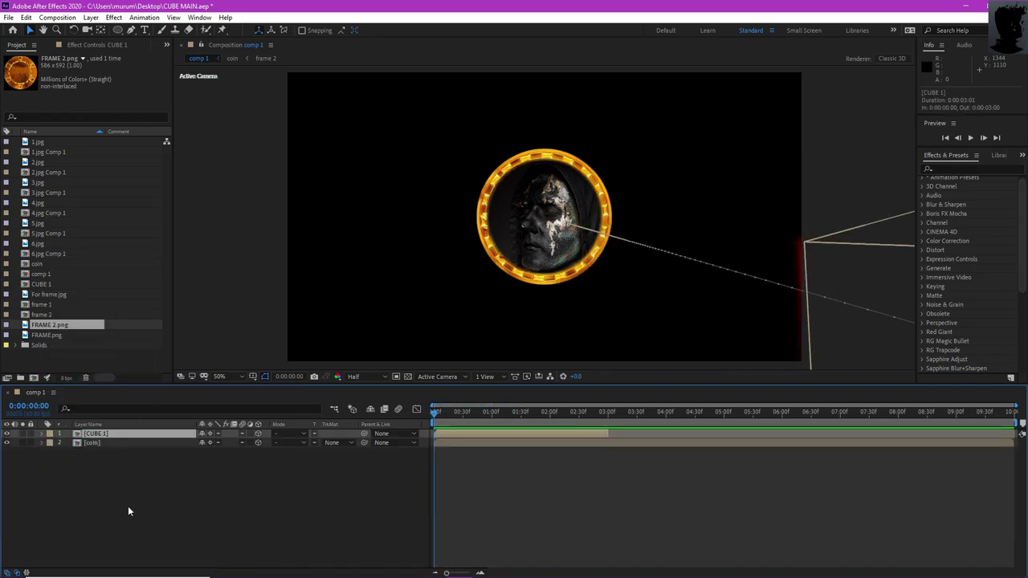
click(128, 511)
click(48, 361)
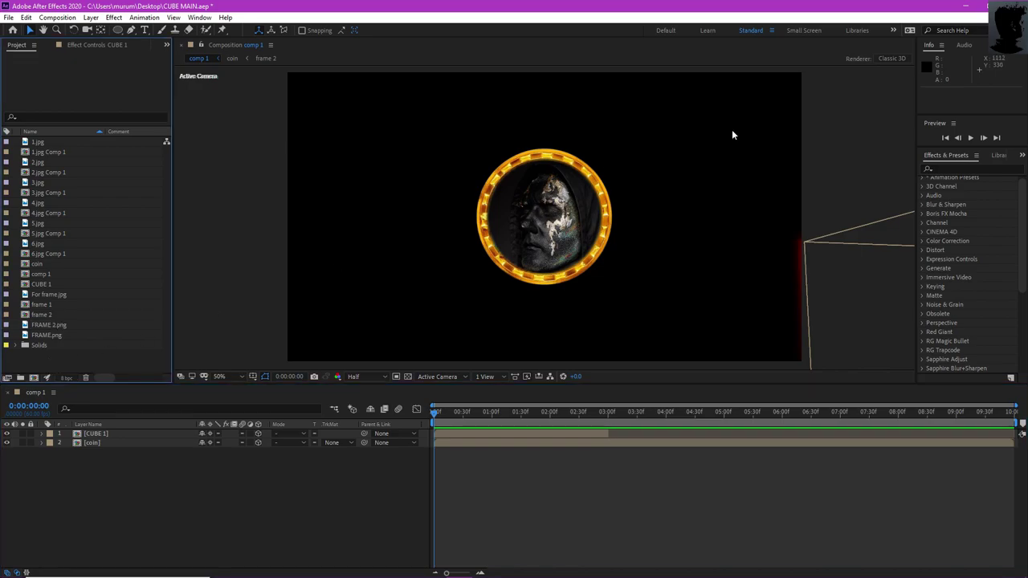
Bring the After Effects project file CUBE from the desktop into the open CUBE MAIN project.
click(967, 8)
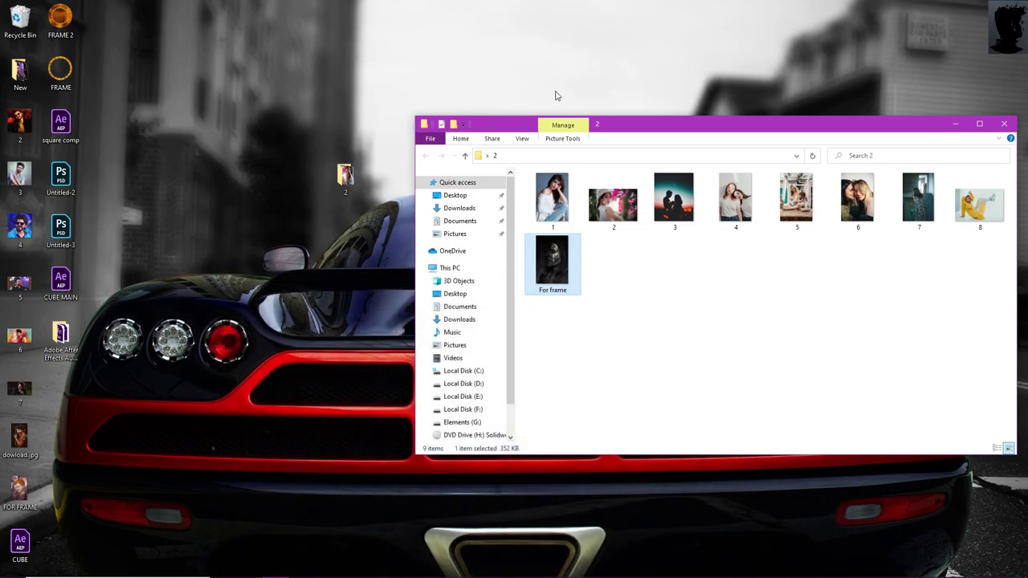
click(68, 135)
click(58, 298)
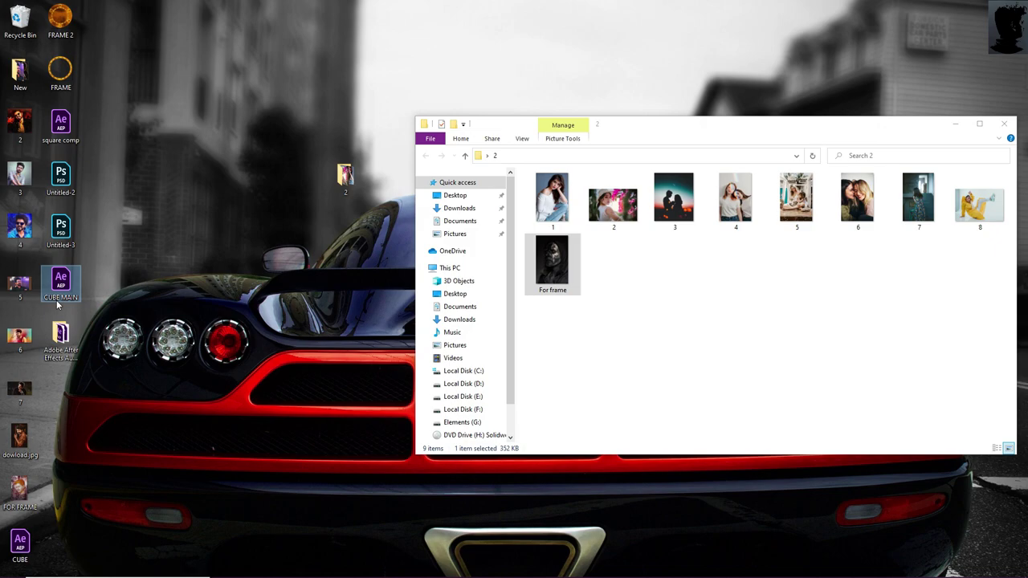
click(71, 123)
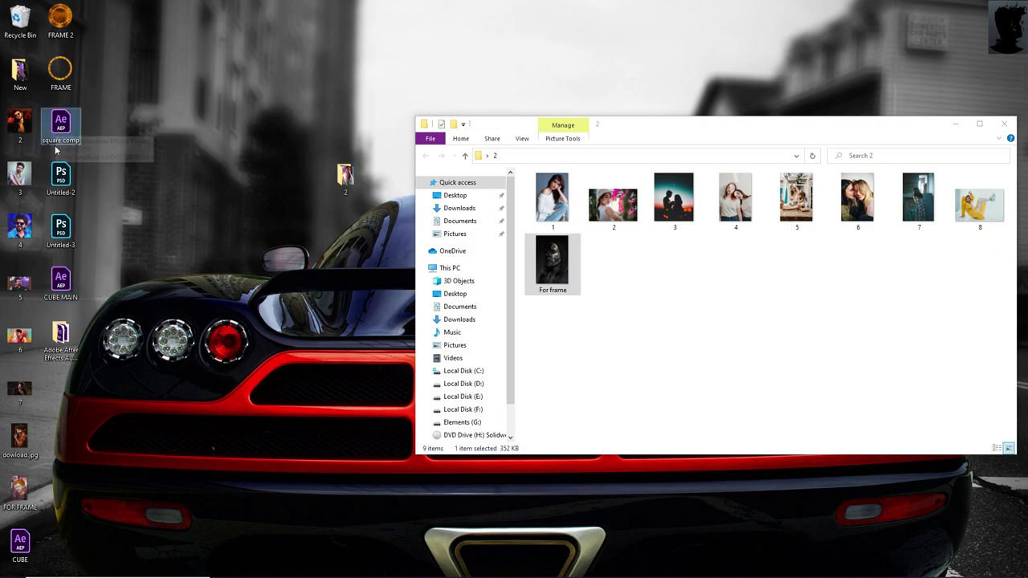
click(63, 299)
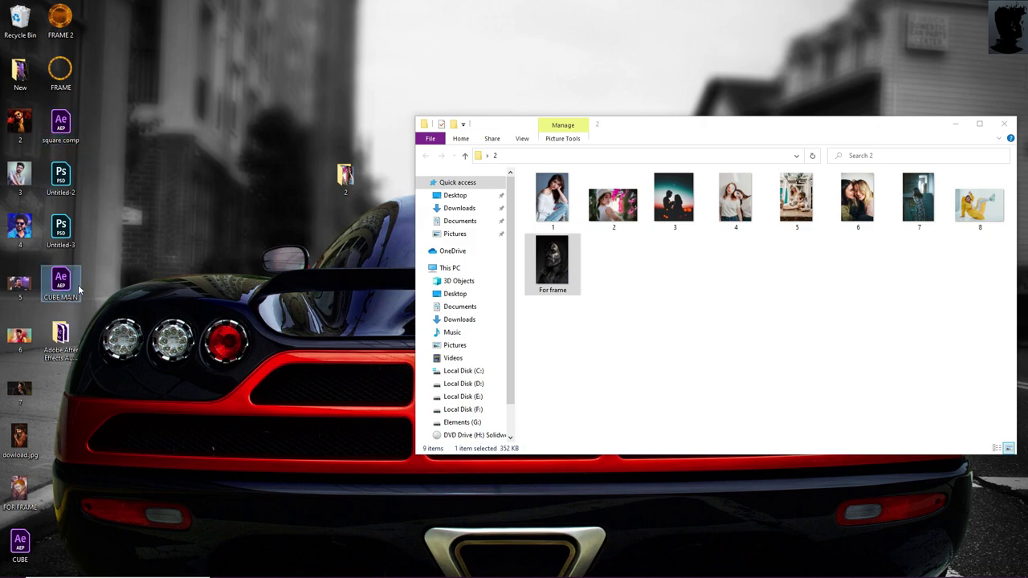
click(20, 546)
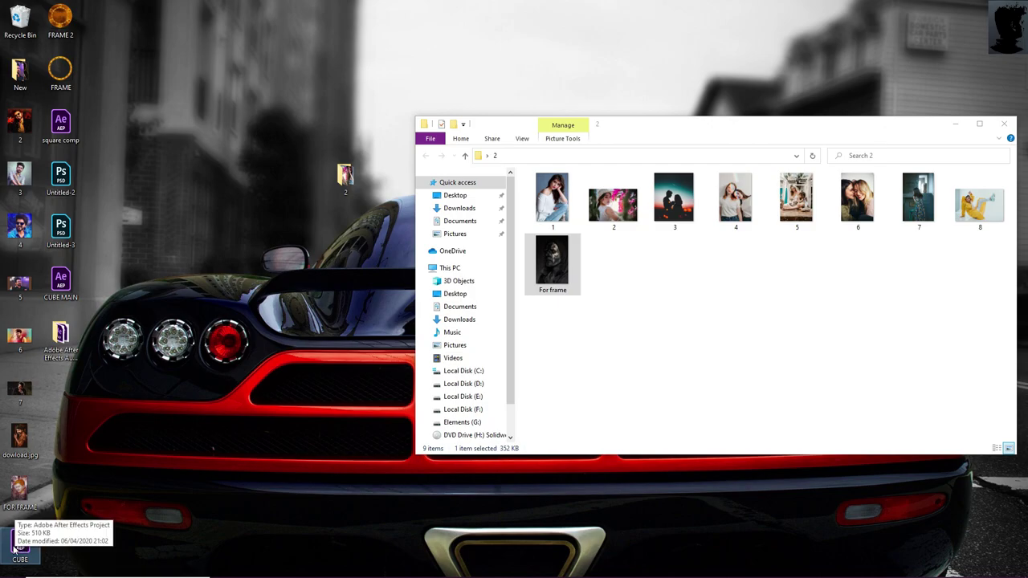
drag(18, 546, 36, 359)
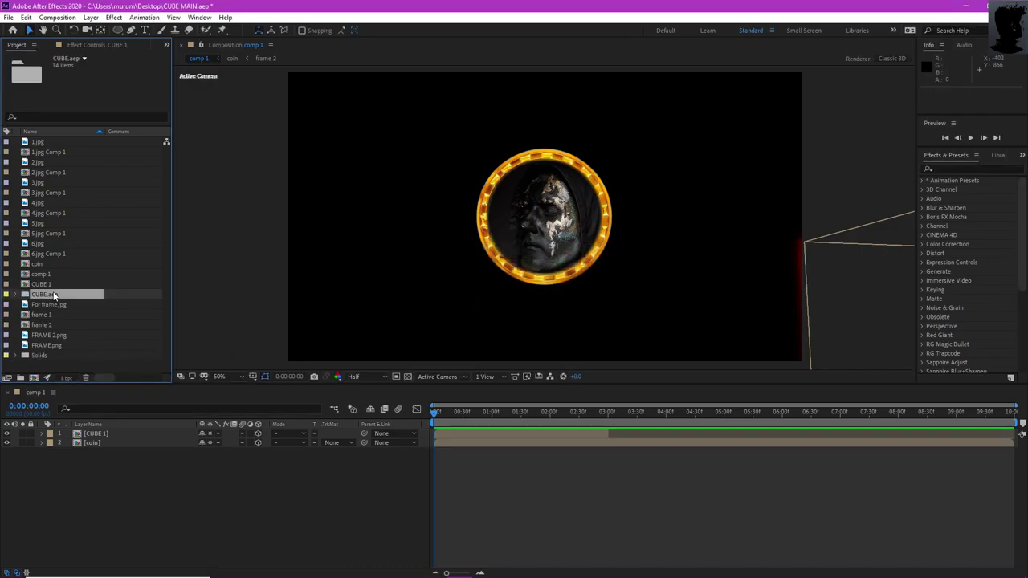
Rename the imported CUBE.aep folder as square 2.
right_click(54, 295)
click(88, 466)
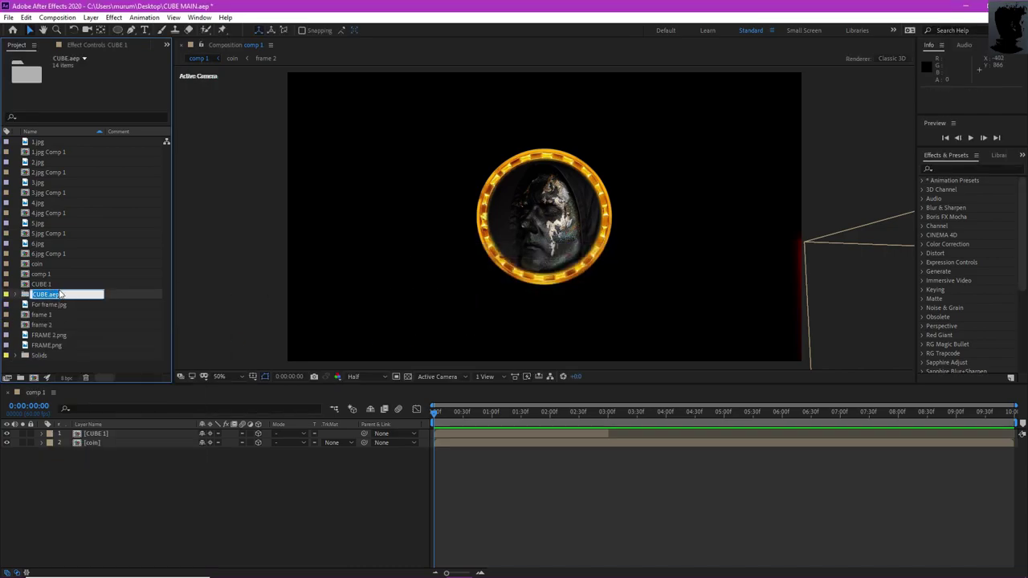
text(c)
click(38, 368)
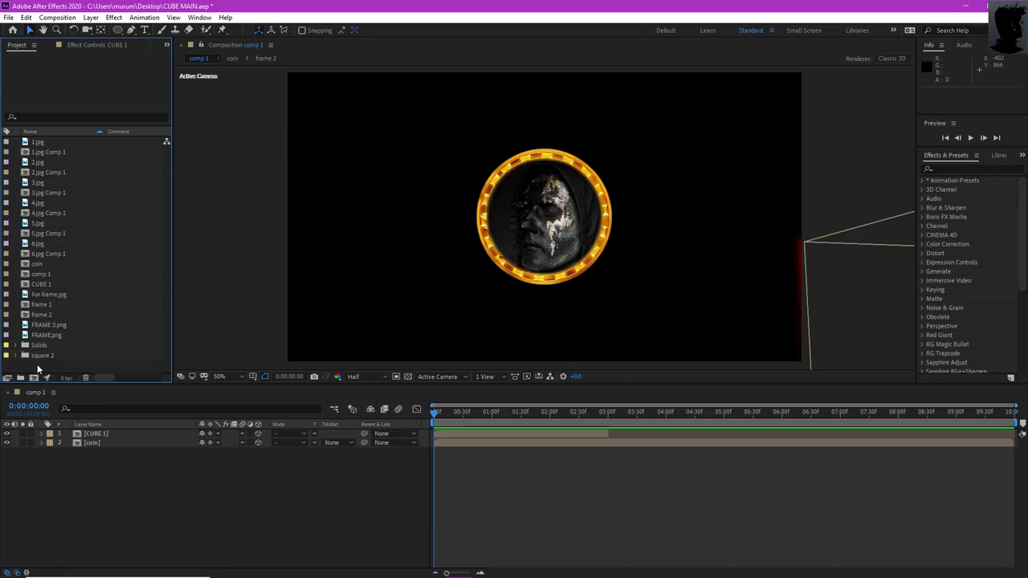
Create a new project folder named square 1.
right_click(57, 366)
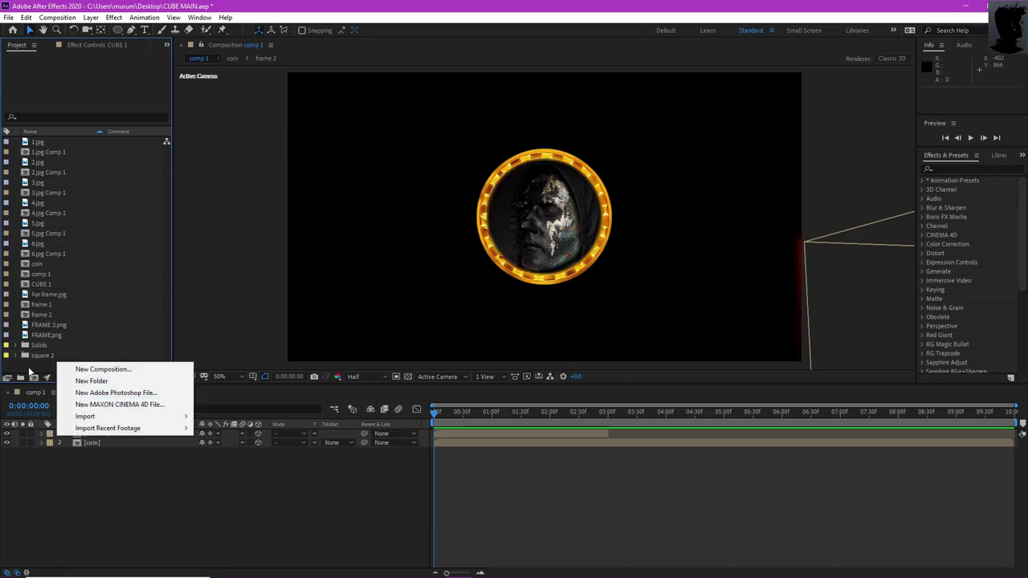
click(25, 380)
click(21, 378)
text(square)
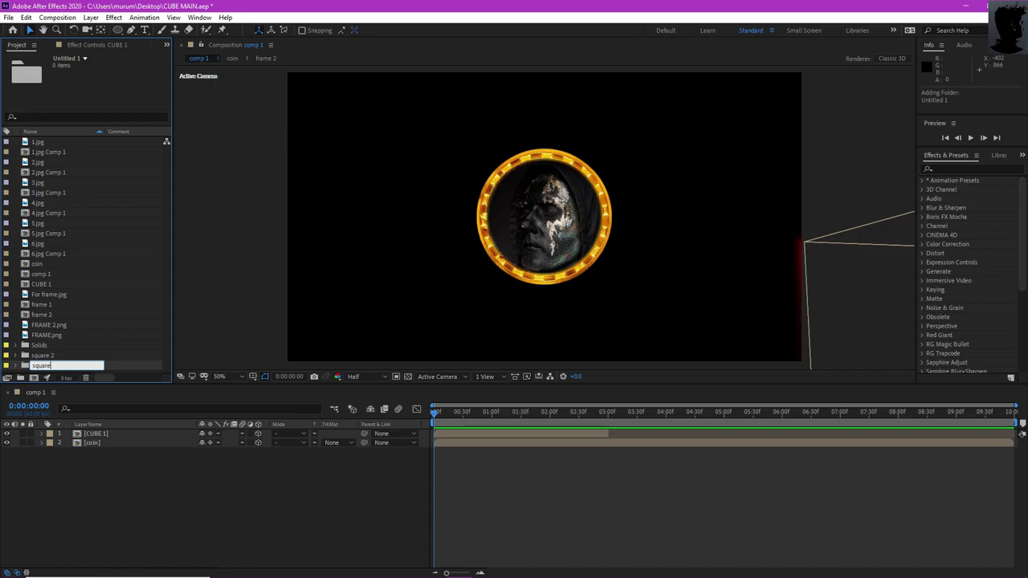
text(1)
key(Return)
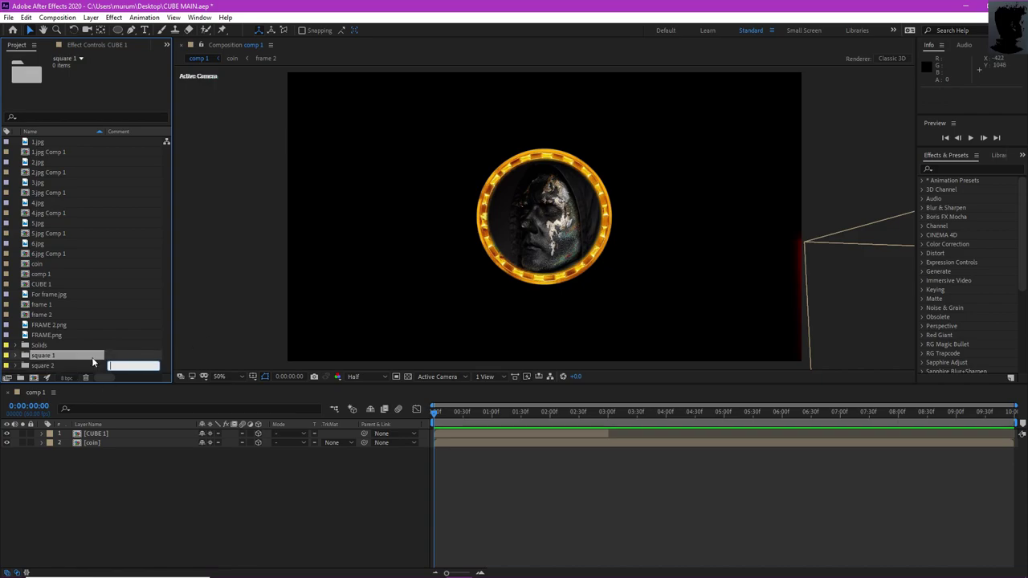
Move all project items from 1.jpg to the Solids folder into the square 1 folder and collapse it.
click(54, 346)
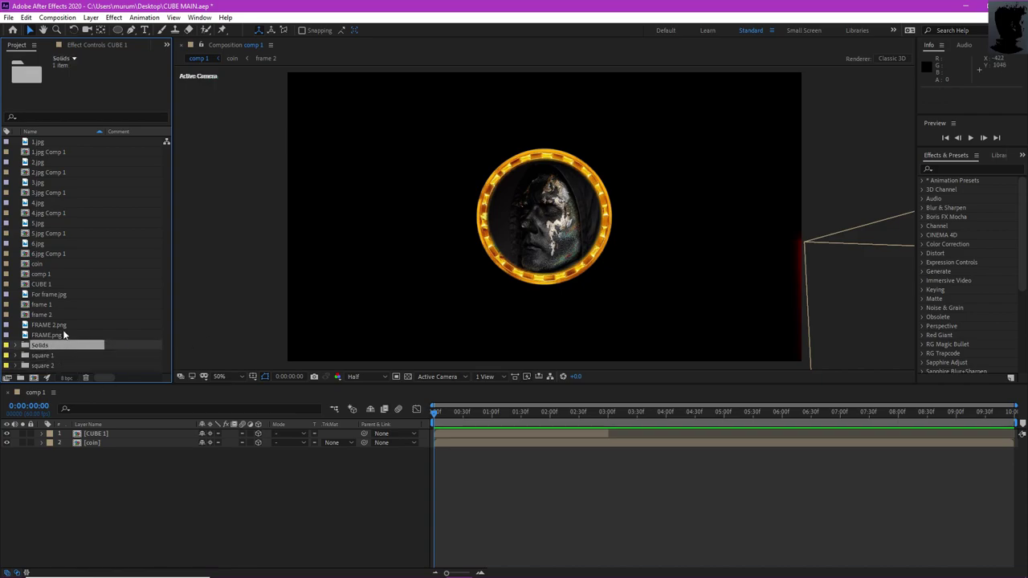
shift+click(42, 146)
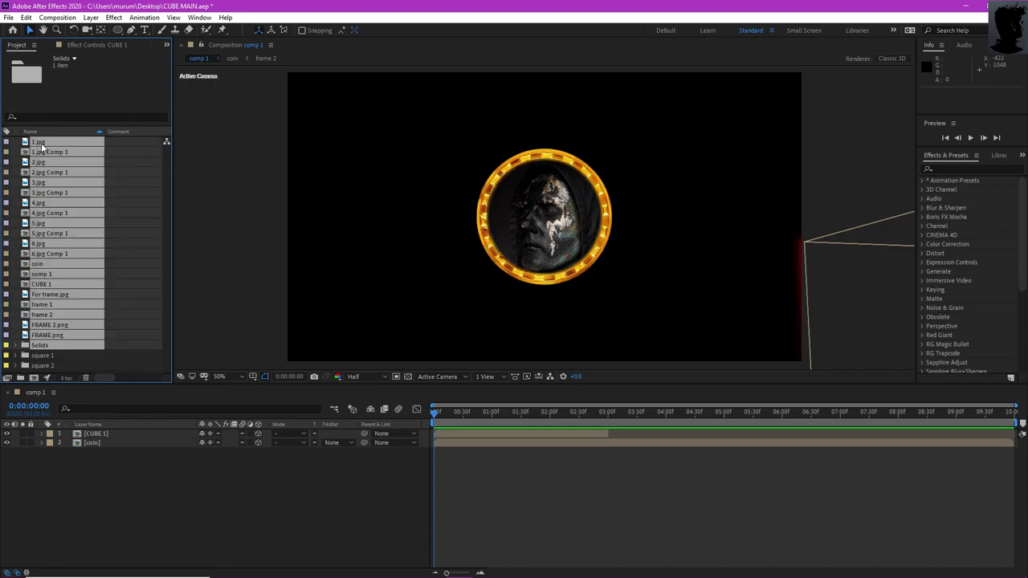
drag(51, 145, 55, 357)
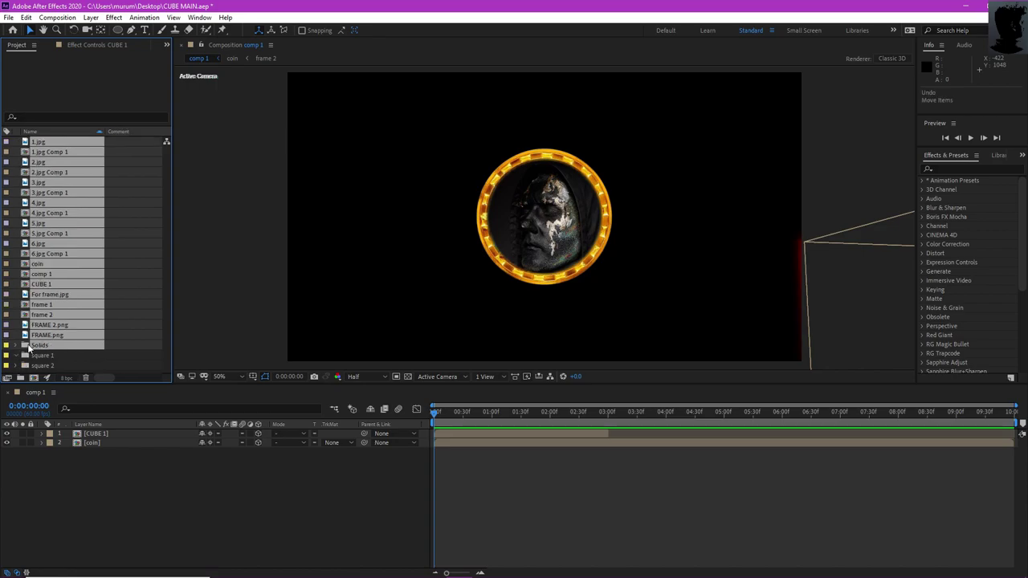
key(ctrl+z)
key(ctrl+shift+z)
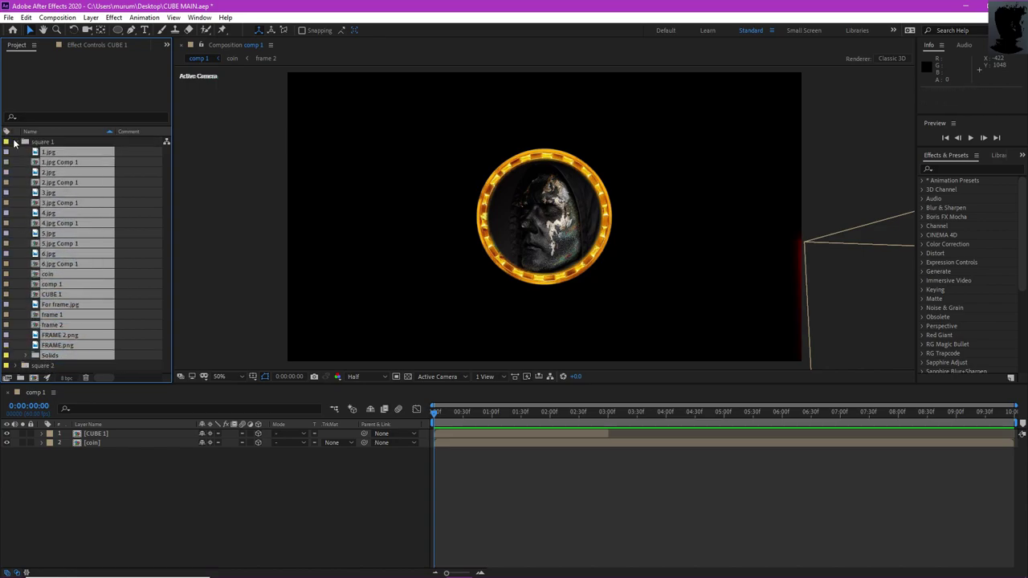
click(14, 141)
Add the CUBE 1 composition from the square 2 folder to comp 1 beneath the coin layer.
click(45, 141)
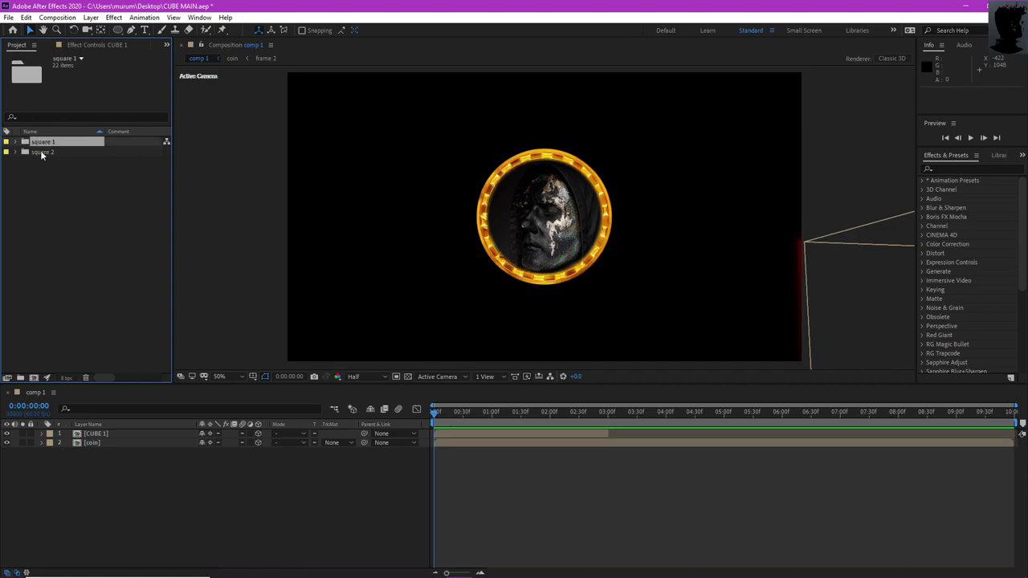
click(37, 157)
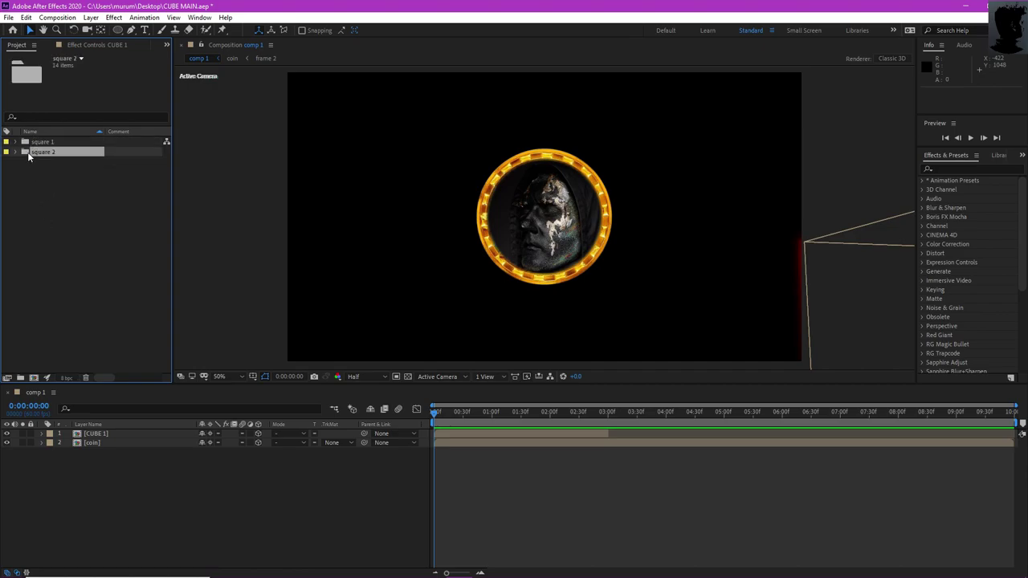
click(15, 152)
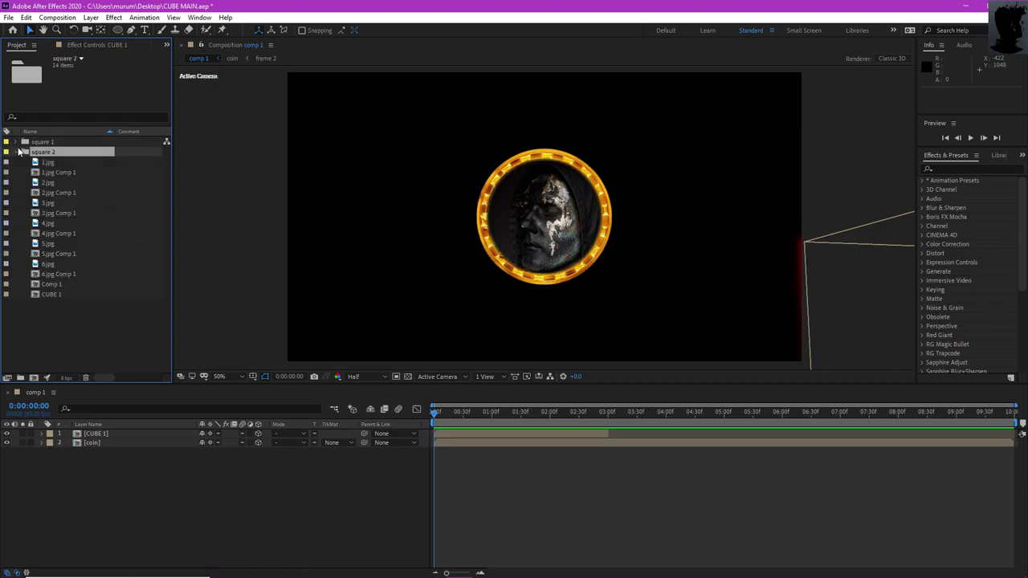
click(50, 296)
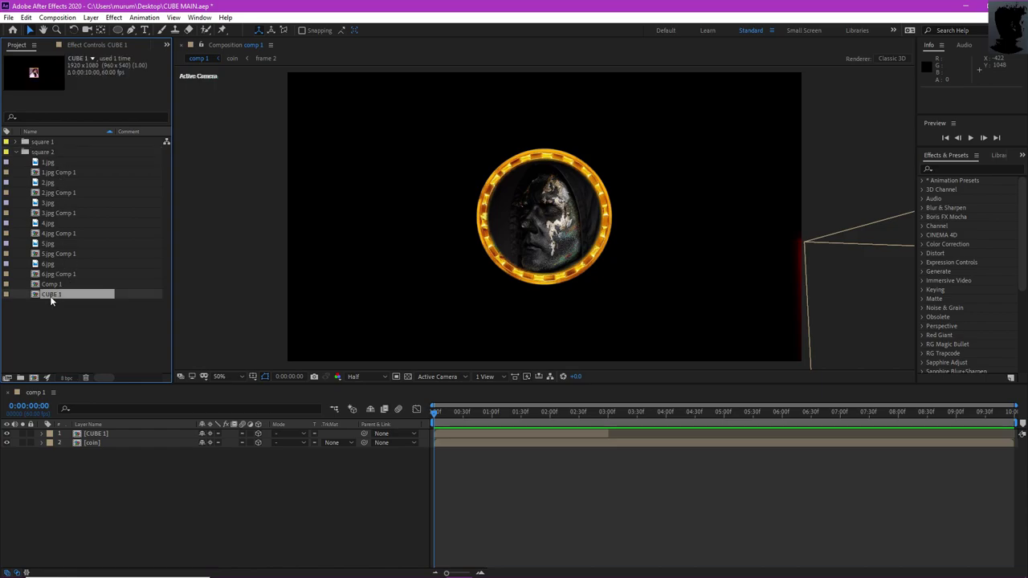
drag(65, 296, 100, 460)
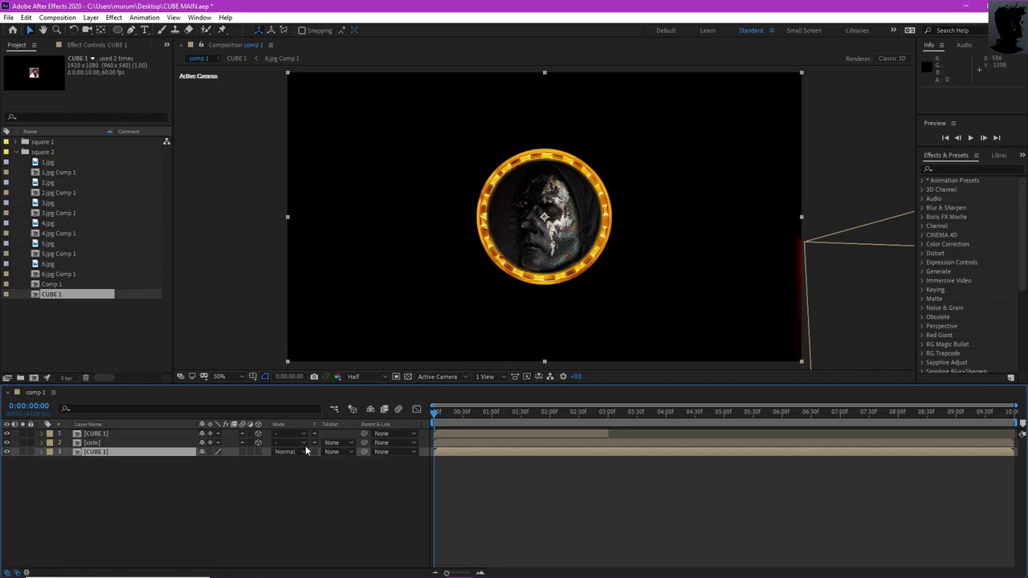
Make the newly added CUBE 1 layer 3D, collapse its transformations and deselect it.
click(257, 452)
click(210, 451)
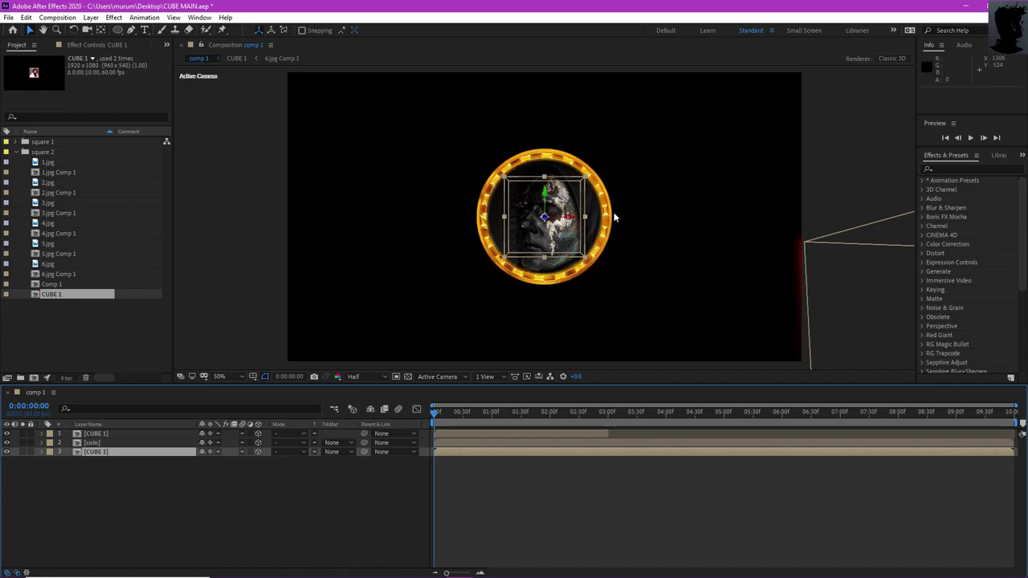
click(277, 485)
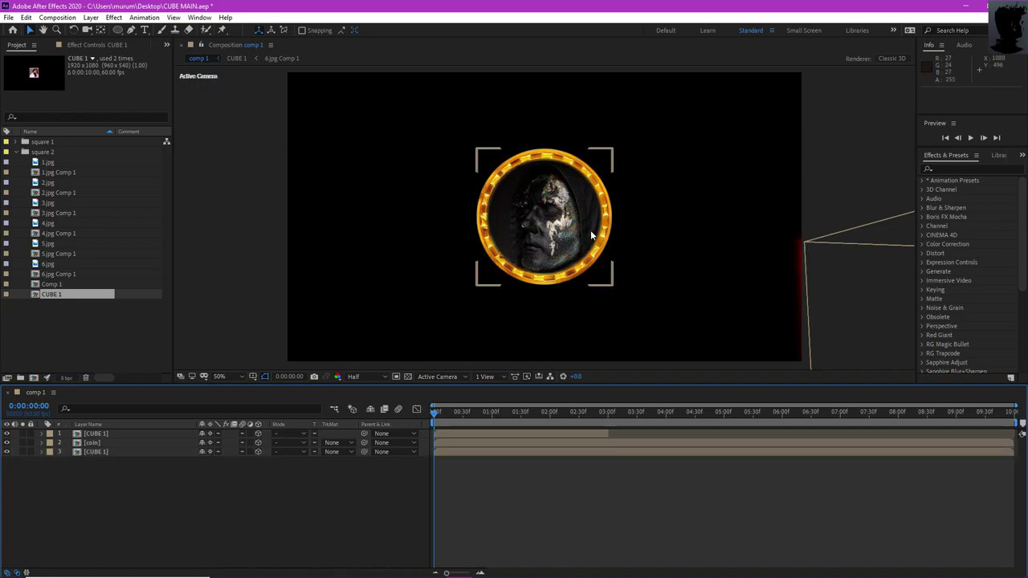
Show the transform properties of the CUBE 1 layer beneath the coin and set its position to 960, 540, -318.
click(53, 451)
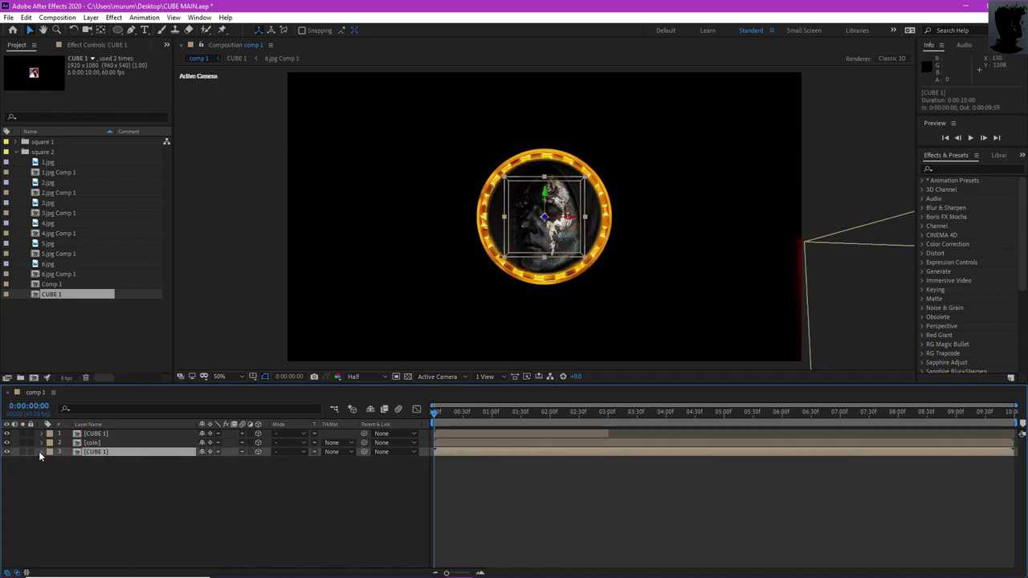
click(41, 452)
click(50, 461)
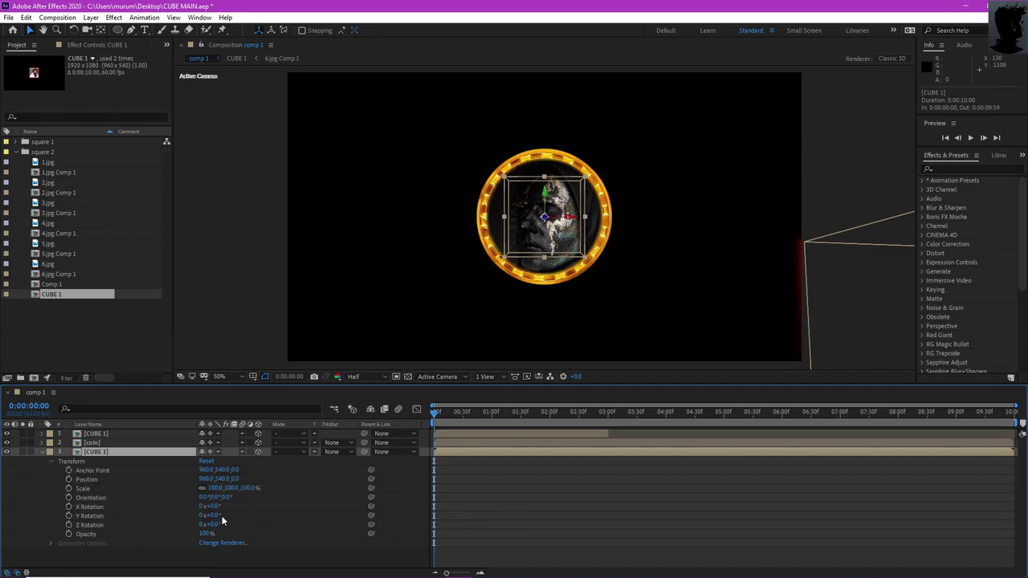
drag(232, 478, 94, 500)
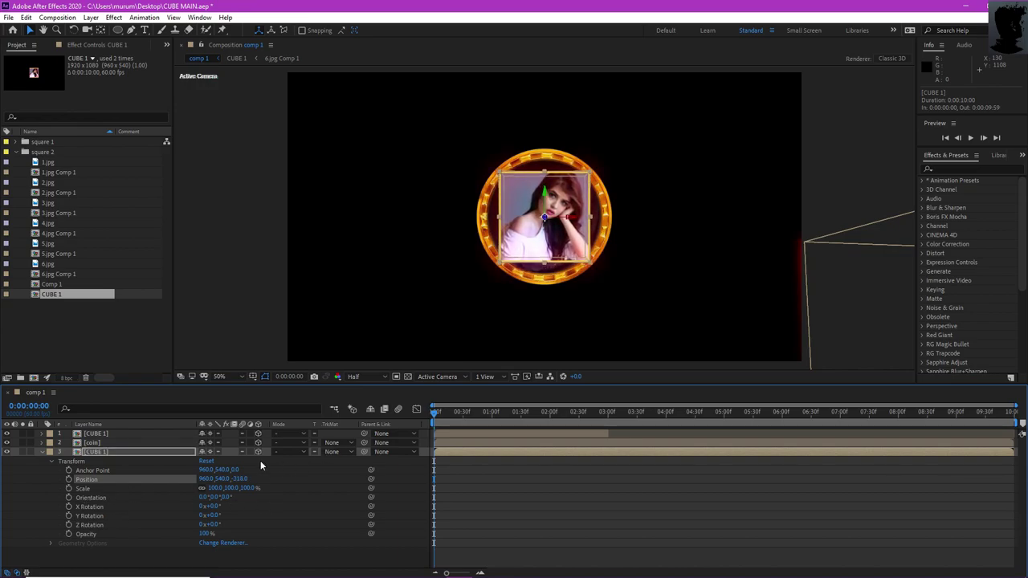
Delete the CUBE 1 layer beneath the coin and rename the square 2 folder's CUBE 1 composition as CUBE 2.
click(113, 453)
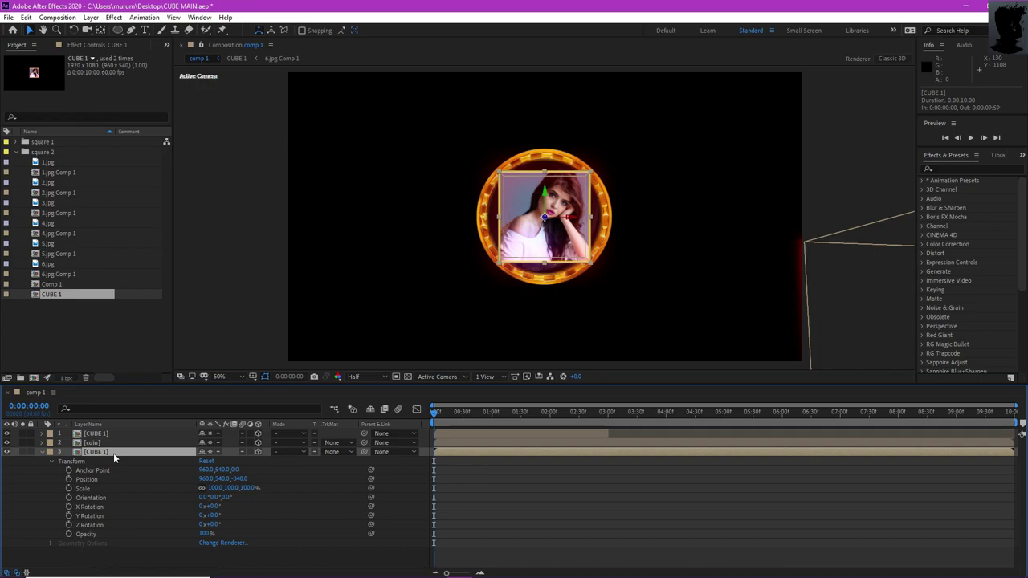
key(Delete)
click(54, 296)
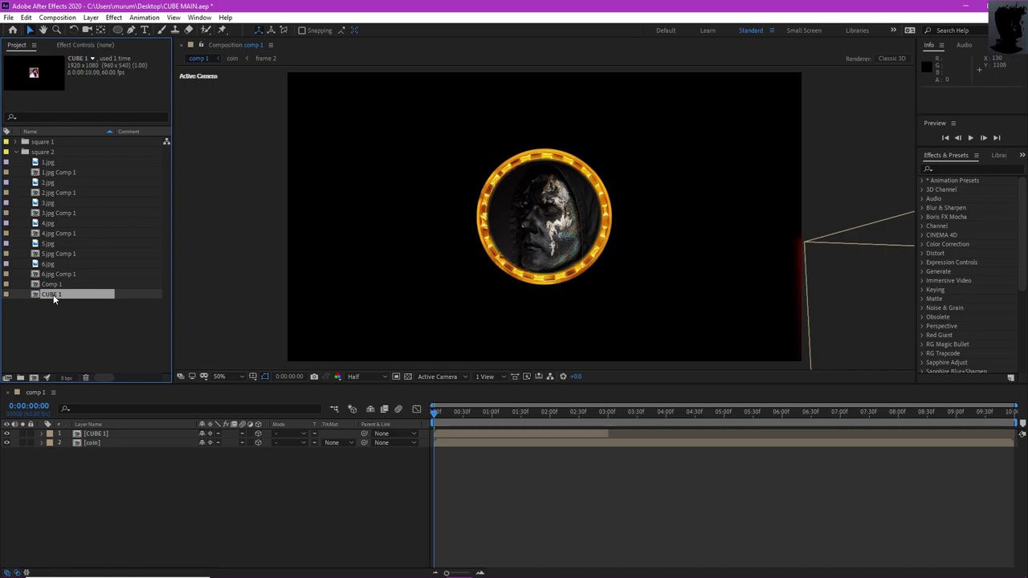
right_click(66, 296)
click(85, 455)
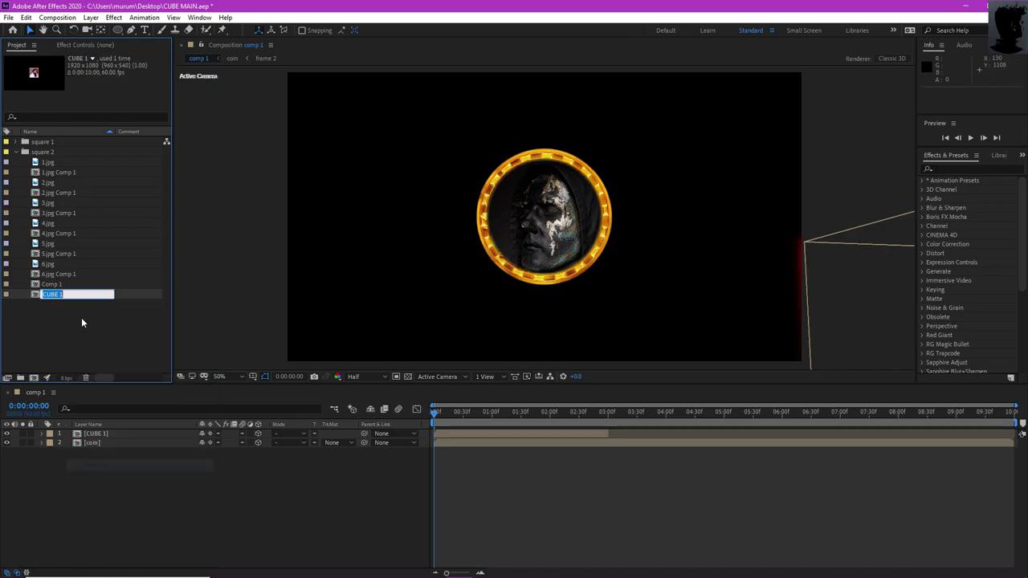
click(78, 293)
text(2)
right_click(67, 295)
click(84, 467)
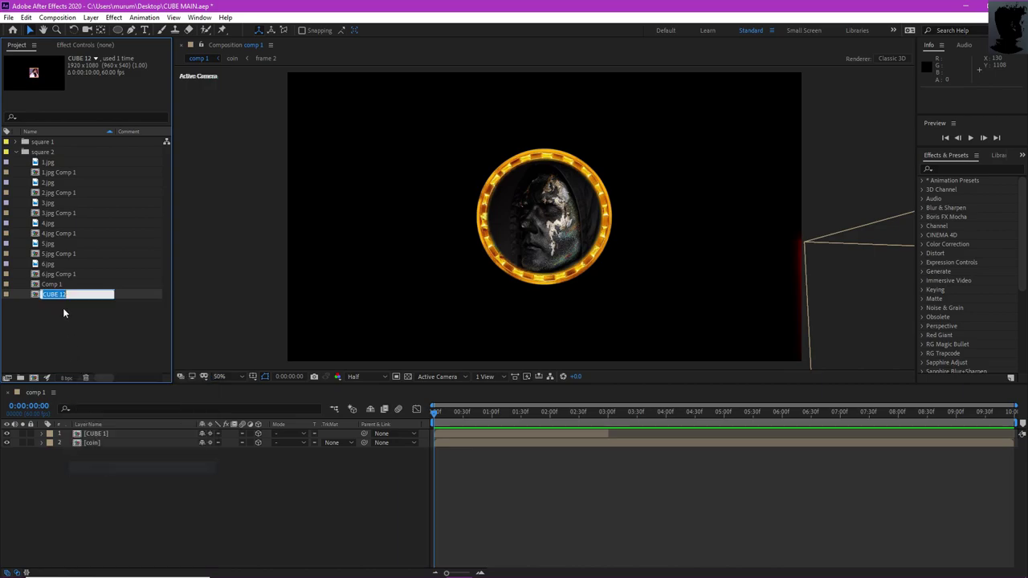
click(71, 295)
key(Return)
Add CUBE 2 to comp 1 between the CUBE 1 and coin layers and inspect its nested 1.jpg Comp 1.
drag(71, 294, 104, 442)
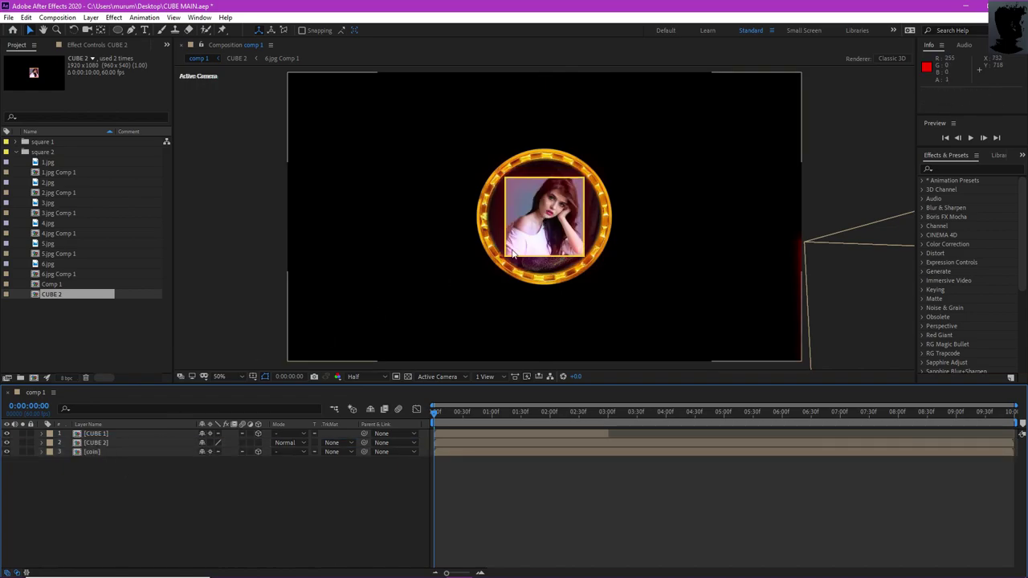
double_click(152, 442)
double_click(119, 434)
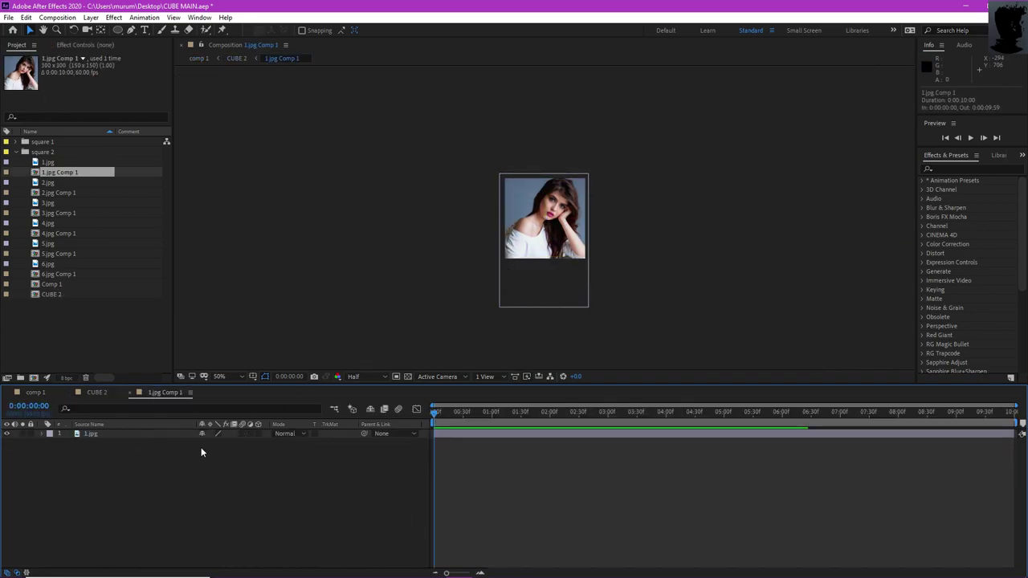
click(131, 393)
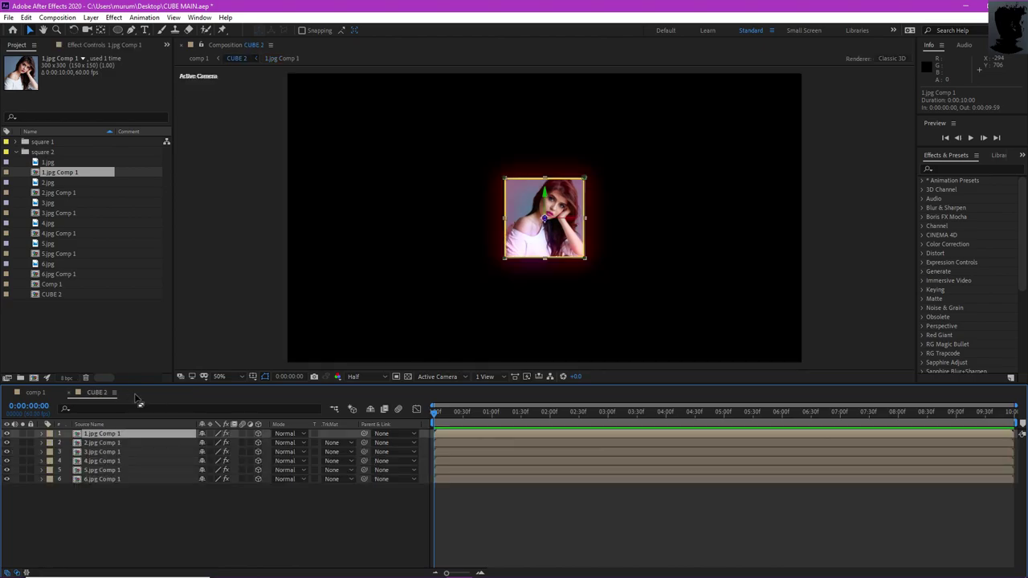
click(30, 393)
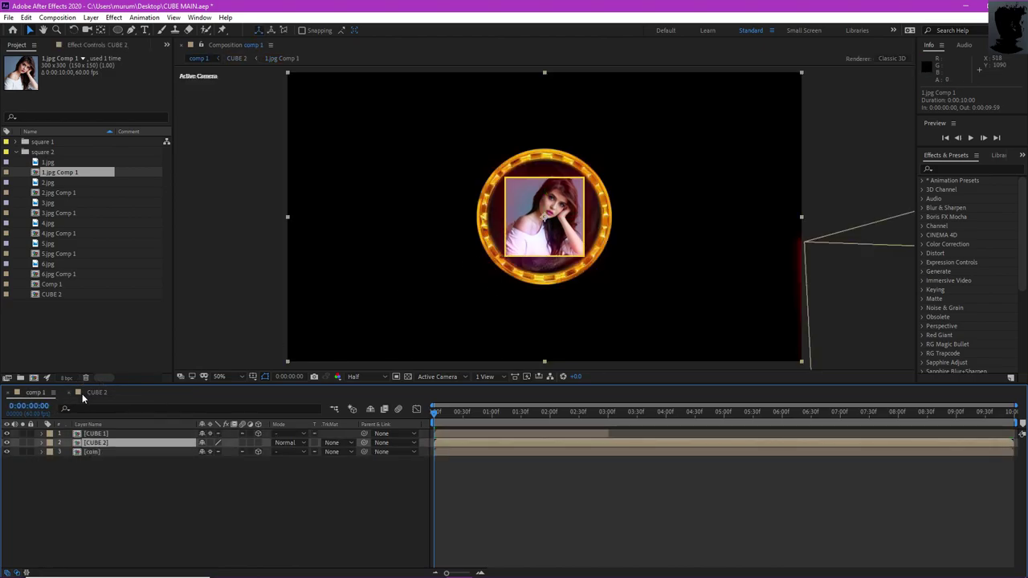
click(69, 393)
Show the CUBE 2 layer's transform properties, make the layer 3D and collapse its transformations.
click(96, 442)
click(41, 443)
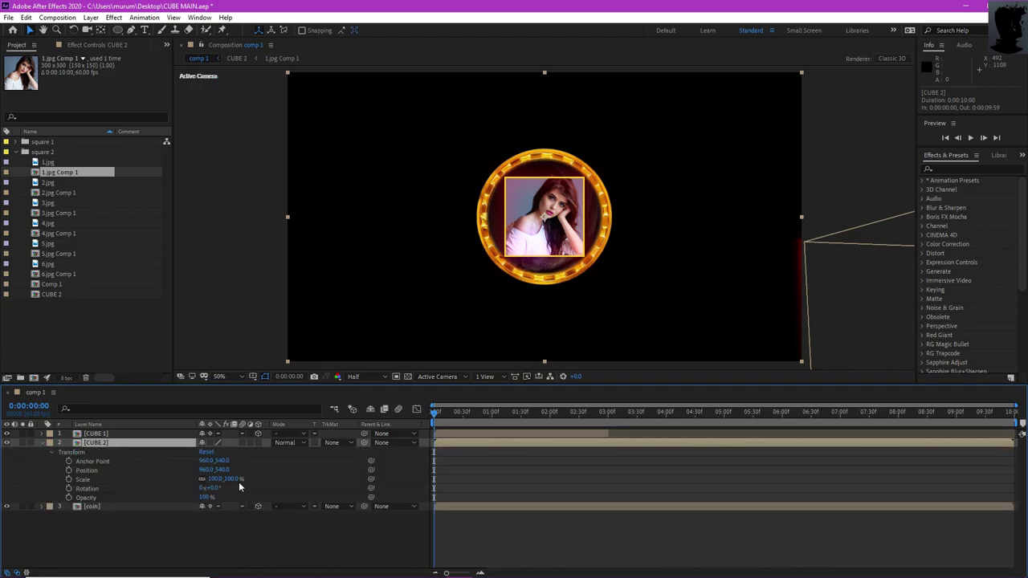
click(257, 443)
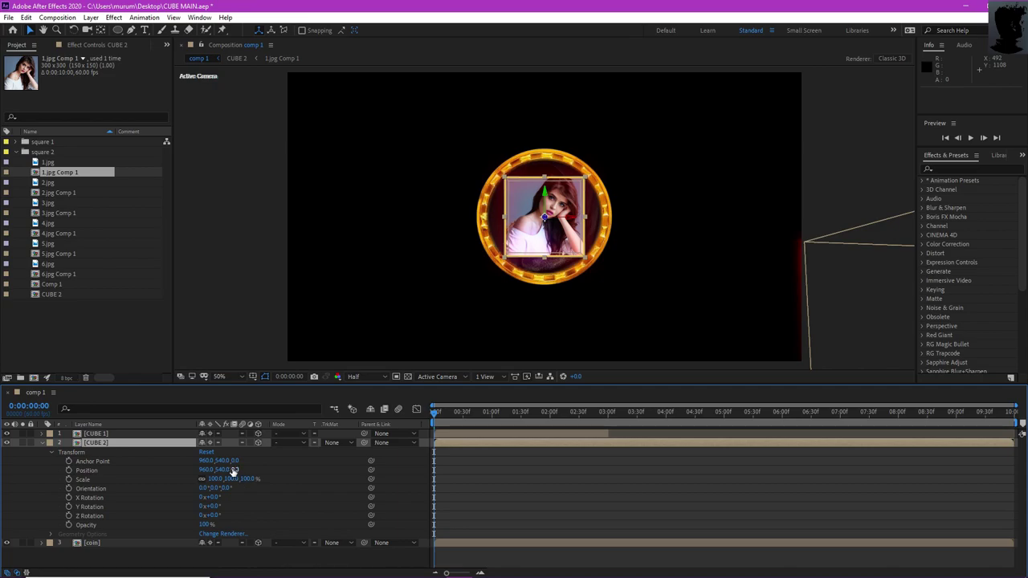
Move CUBE 2 out of view to position 589, 710, -2596 and set a position keyframe at 0:00:00:00.
drag(233, 470, 153, 483)
drag(224, 471, 121, 482)
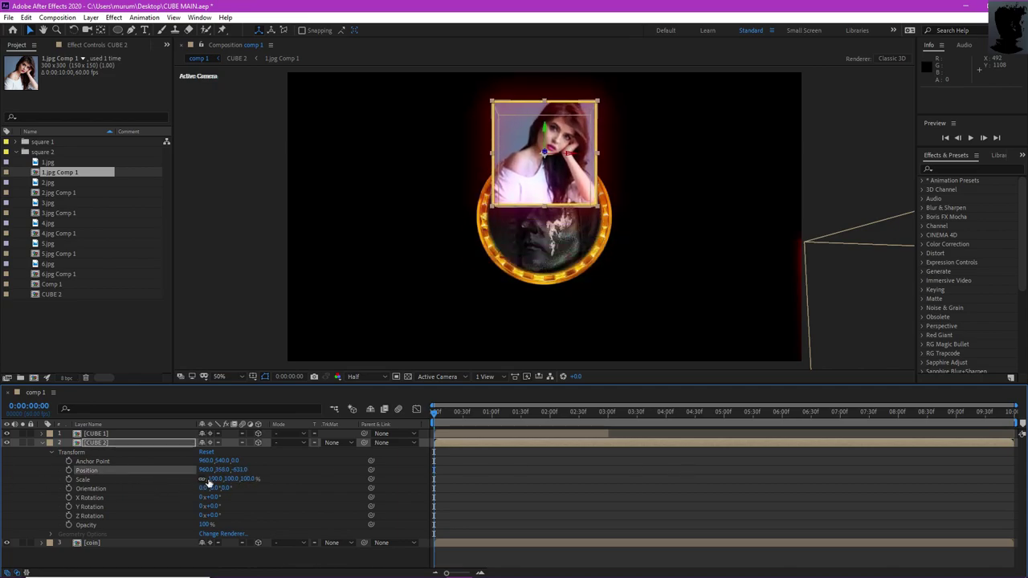
drag(226, 470, 429, 468)
drag(211, 475, 165, 477)
drag(241, 470, 4, 473)
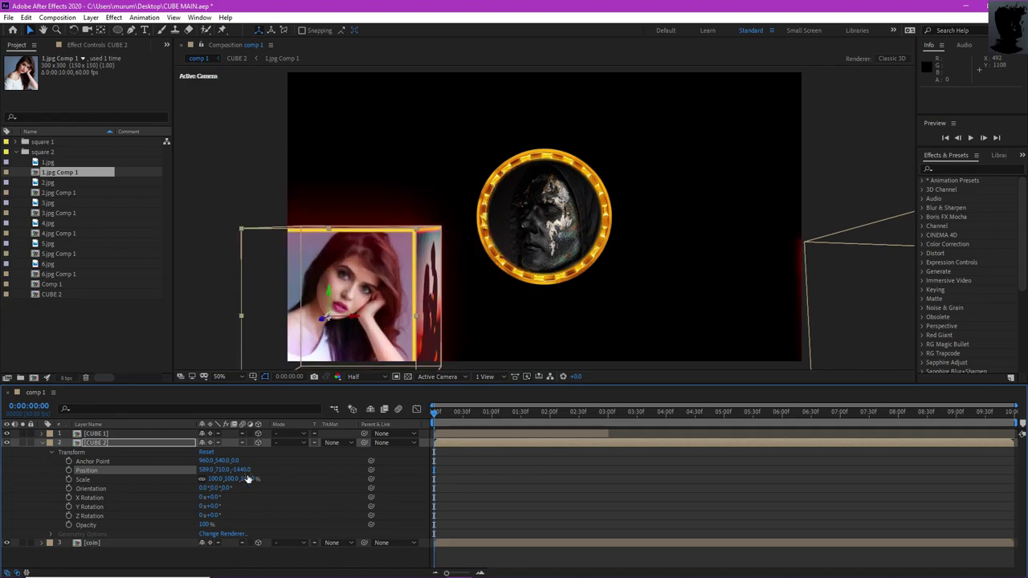
mouse_move(245, 469)
mouse_down()
mouse_move(24, 475)
mouse_move(249, 470)
mouse_up()
drag(30, 486, 1, 488)
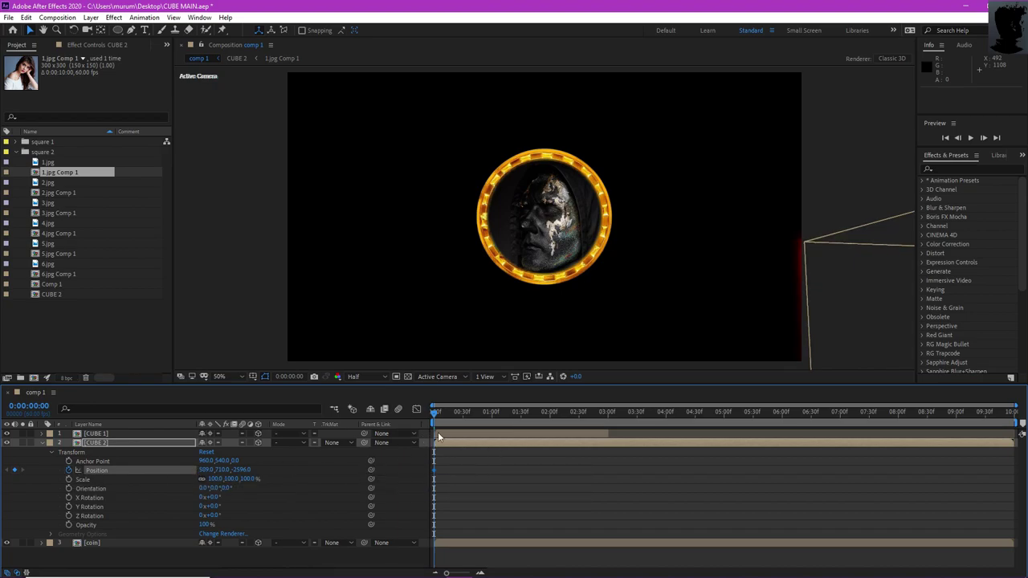
At 0:00:02:57, set CUBE 2's position to 814, 615, 41 and reduce its scale to 20%.
drag(436, 418, 605, 429)
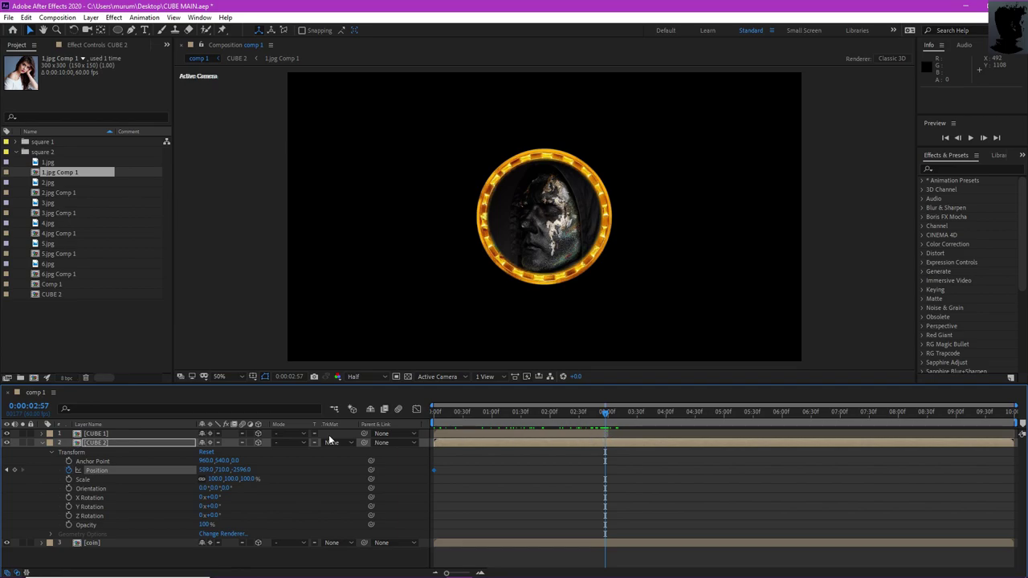
drag(241, 469, 281, 467)
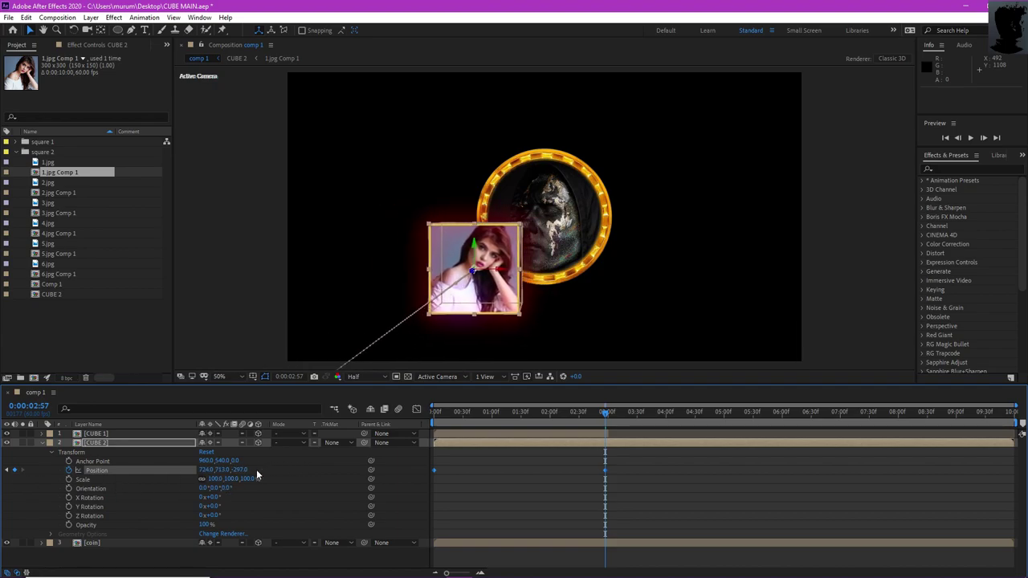
click(233, 478)
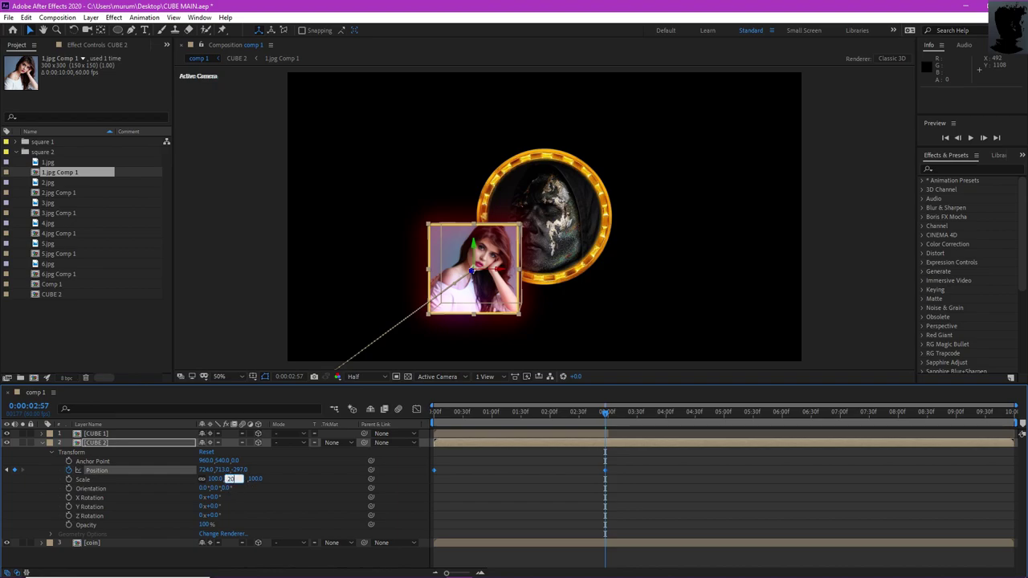
key(Return)
drag(239, 469, 144, 469)
drag(211, 470, 355, 488)
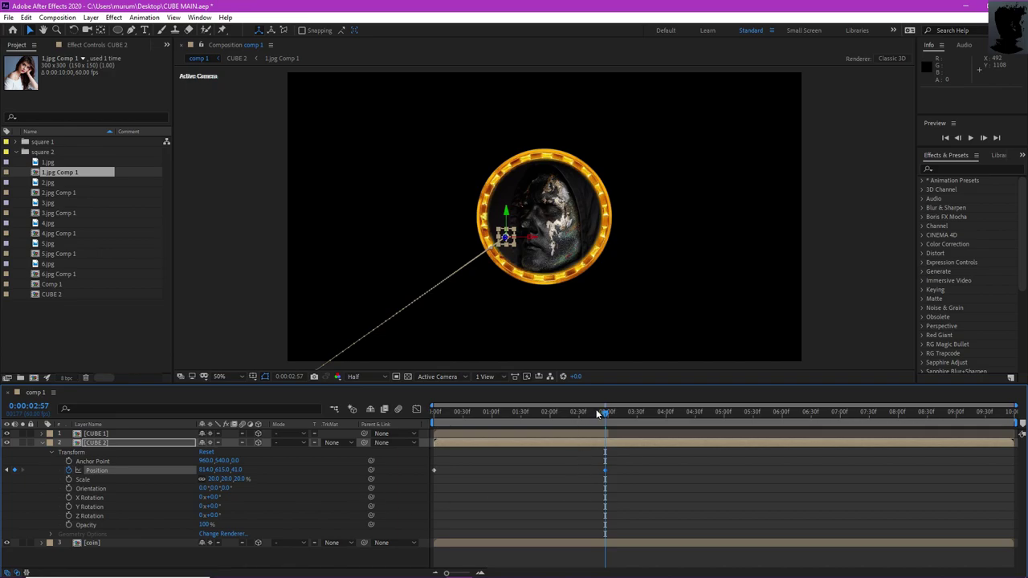
Preview the flight of both cubes and keyframe CUBE 2's orientation at 325°, 160°, 200° at 0:00:00:00.
key(space)
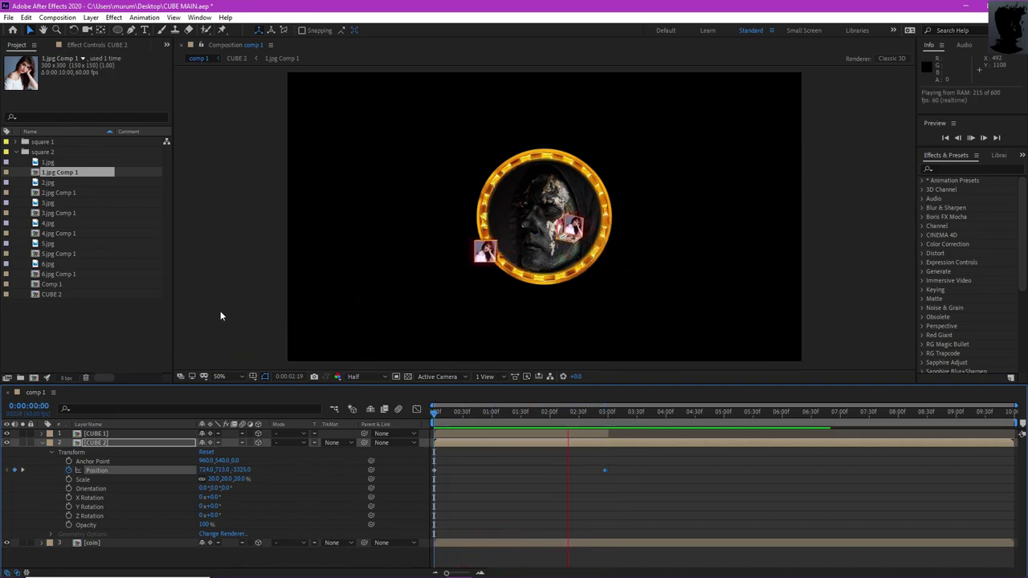
key(space)
drag(595, 413, 362, 424)
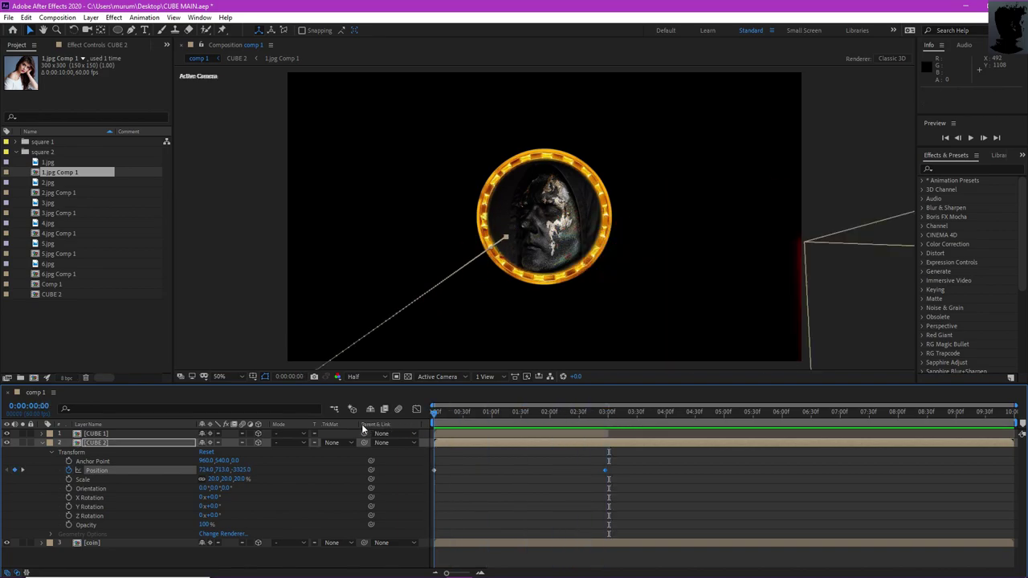
click(69, 488)
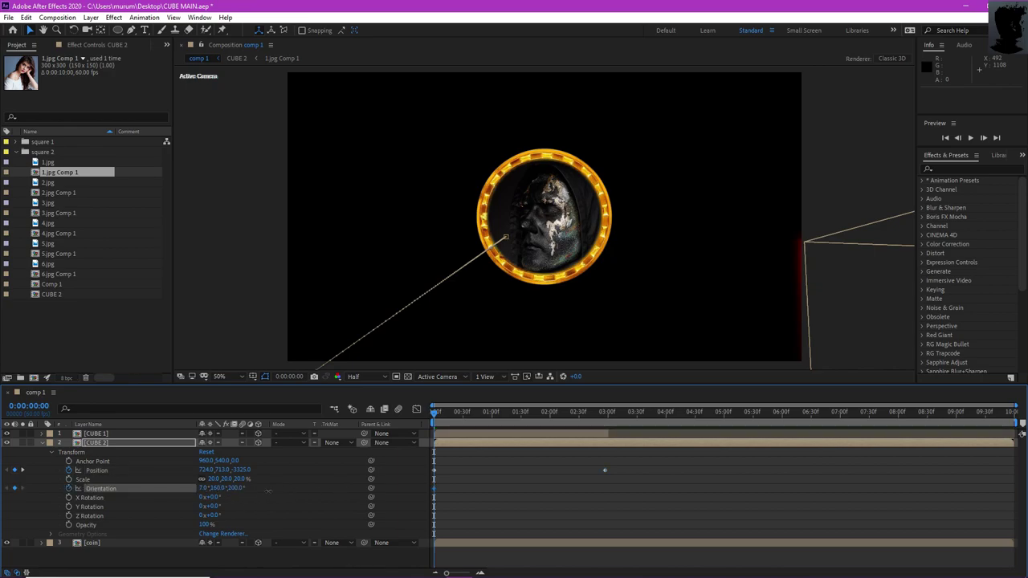
Keyframe CUBE 2's orientation at 0°, 0°, 0° at 0:00:02:57.
drag(434, 417, 605, 452)
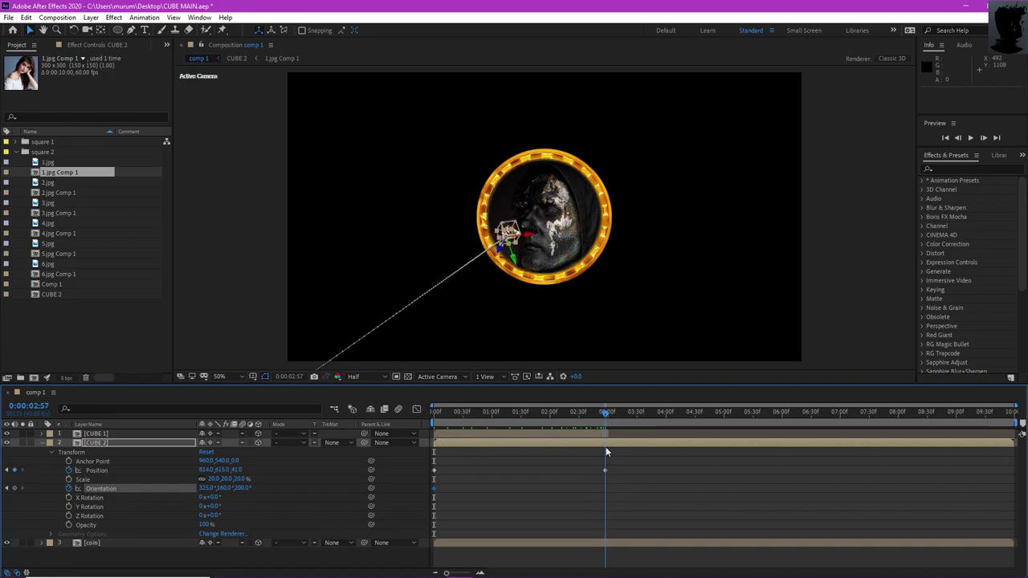
click(205, 488)
click(231, 489)
text(0)
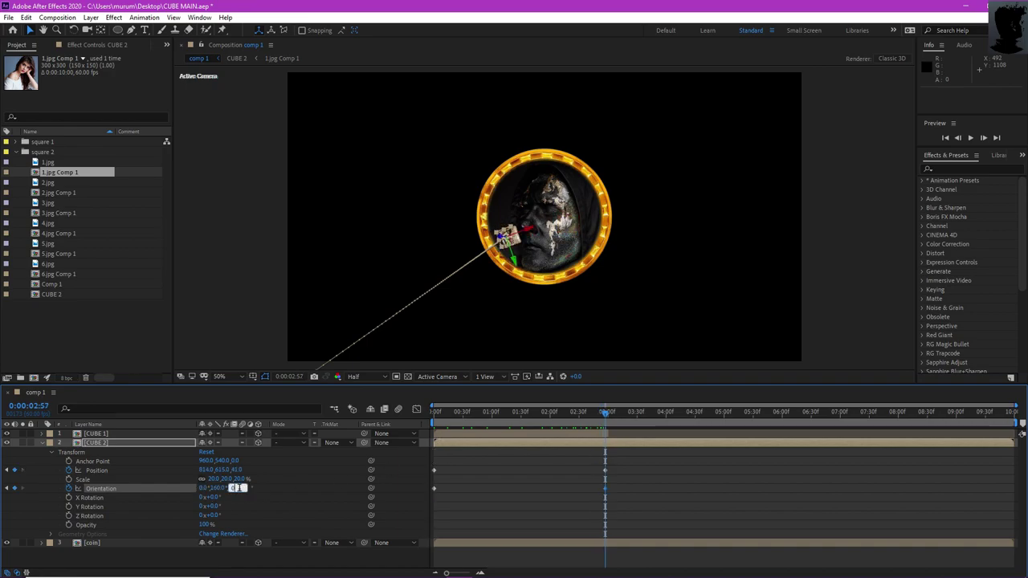
click(229, 494)
click(216, 488)
text(0)
key(Return)
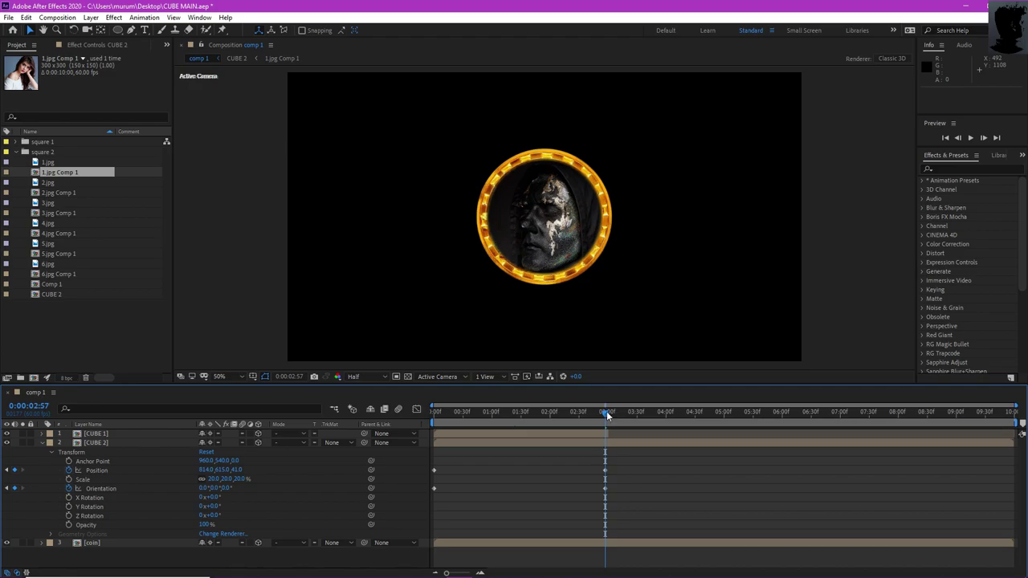
Preview the cubes flying into the coin and go to 0:00:03:34 in comp 1.
key(space)
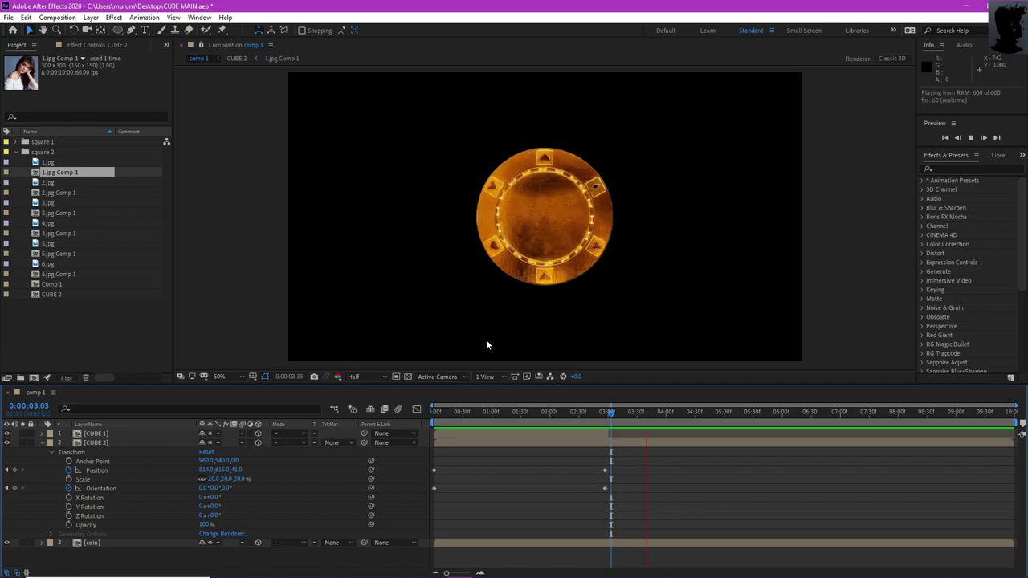
click(660, 412)
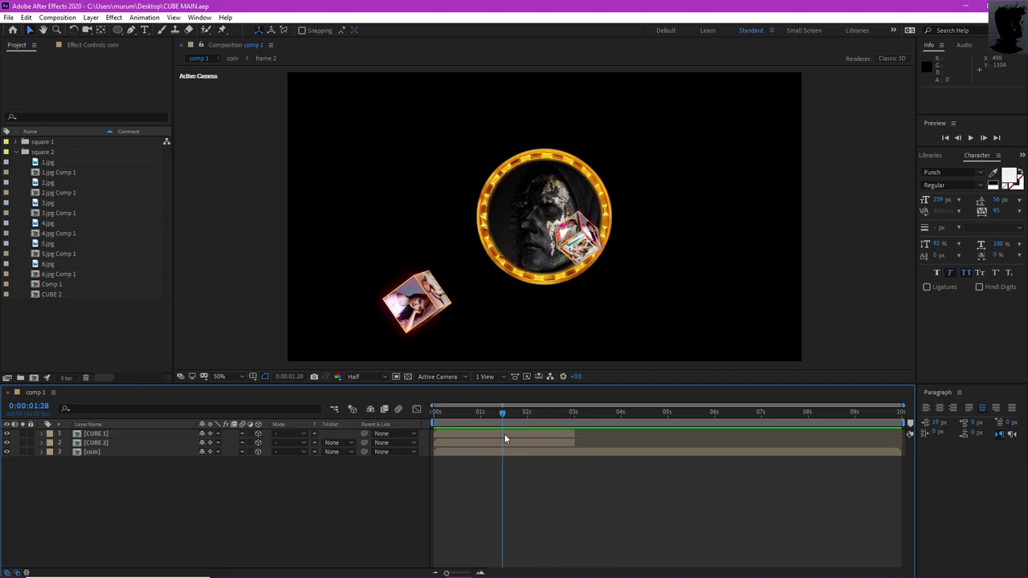
drag(503, 408, 602, 464)
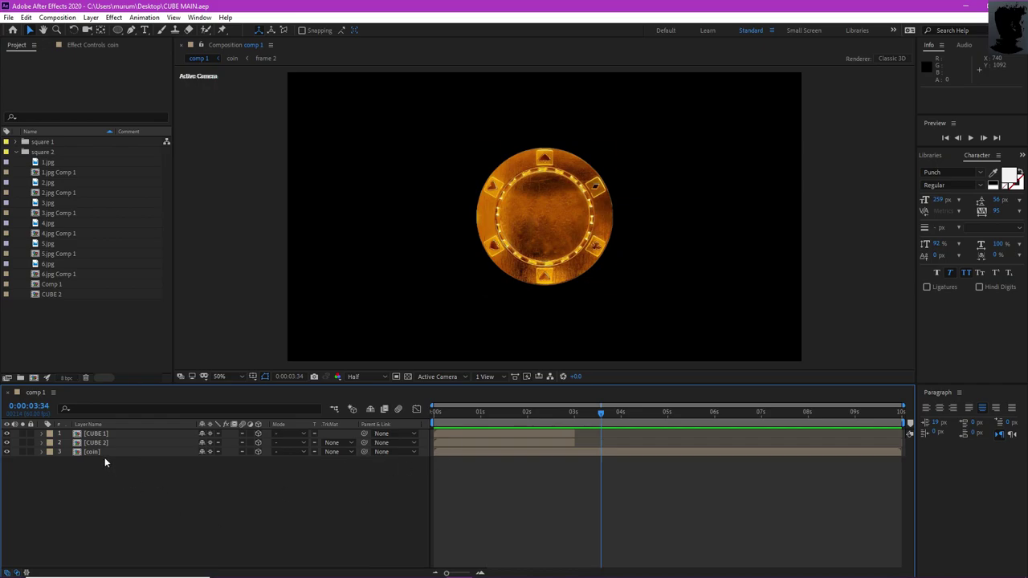
Open the frame 2 composition nested in the coin composition and deselect its image layer.
click(130, 452)
double_click(130, 452)
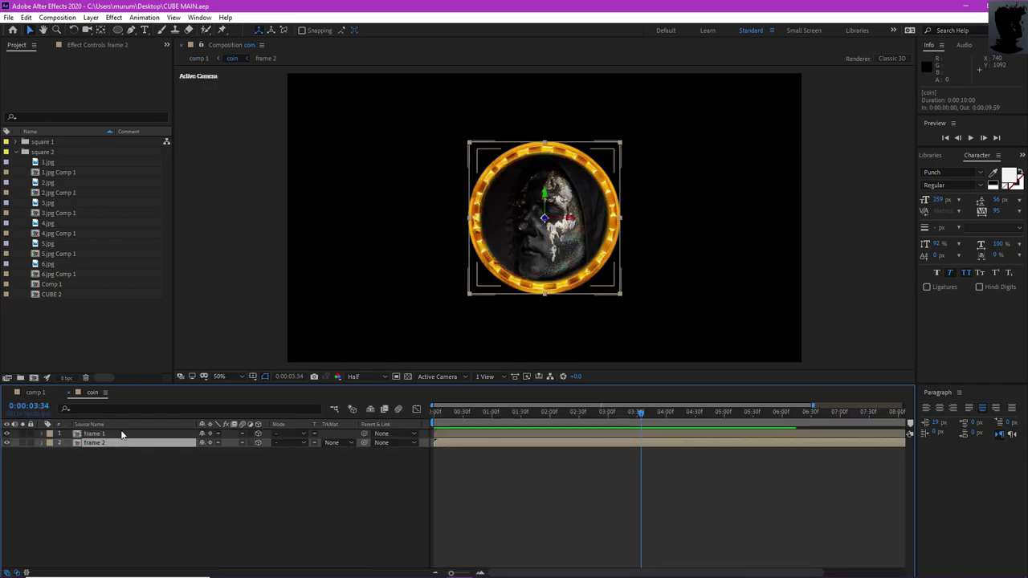
click(111, 444)
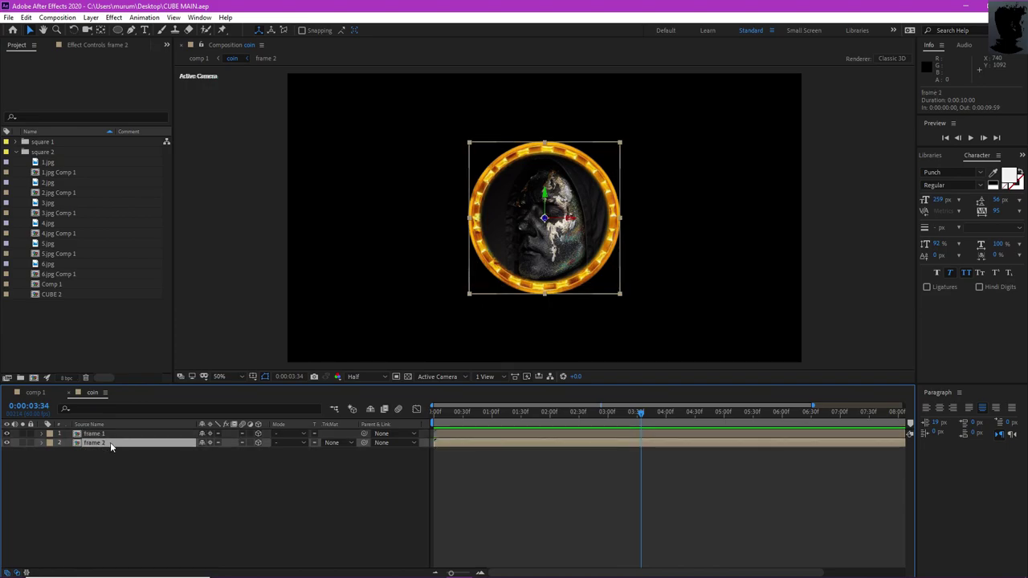
double_click(111, 444)
click(108, 433)
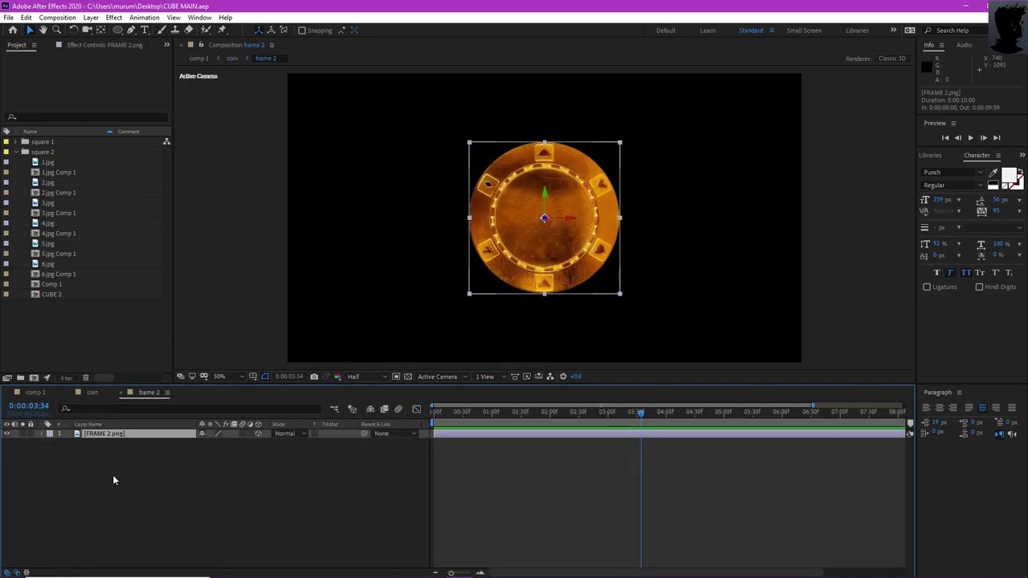
click(113, 474)
Add a text layer with the creator's short name over the gold coin face in frame 2.
click(144, 29)
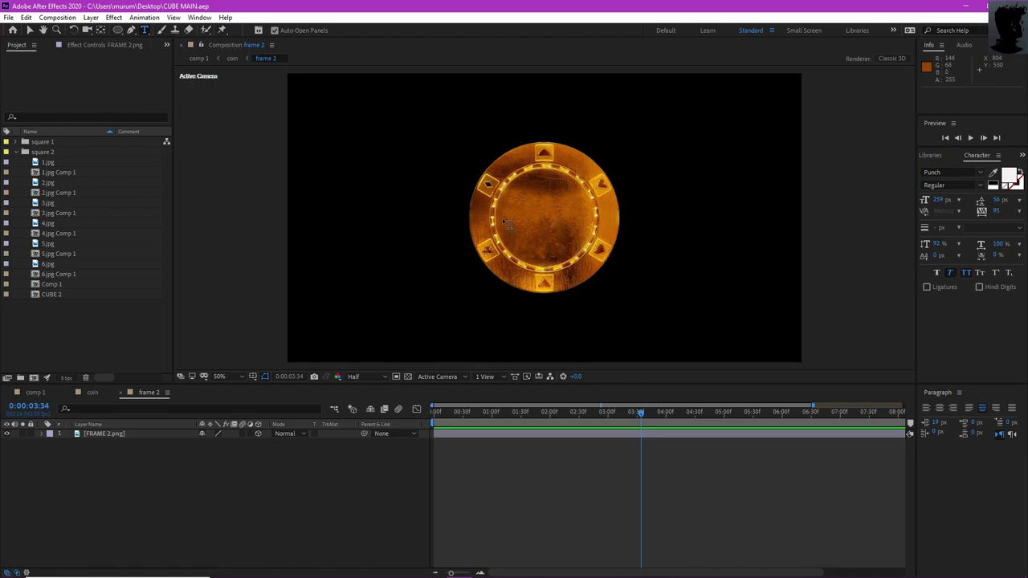
click(502, 215)
text(M)
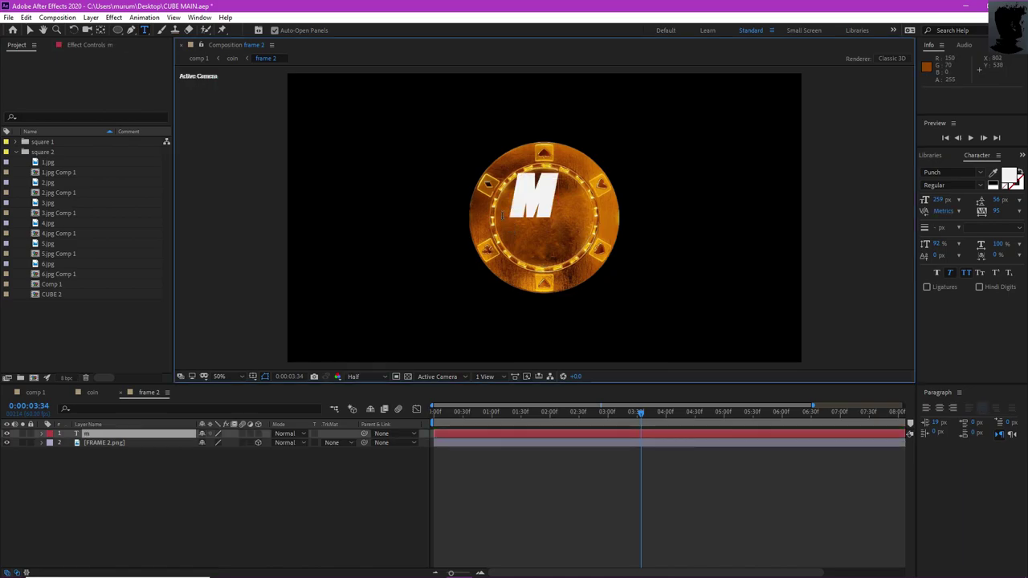
key(BackSpace)
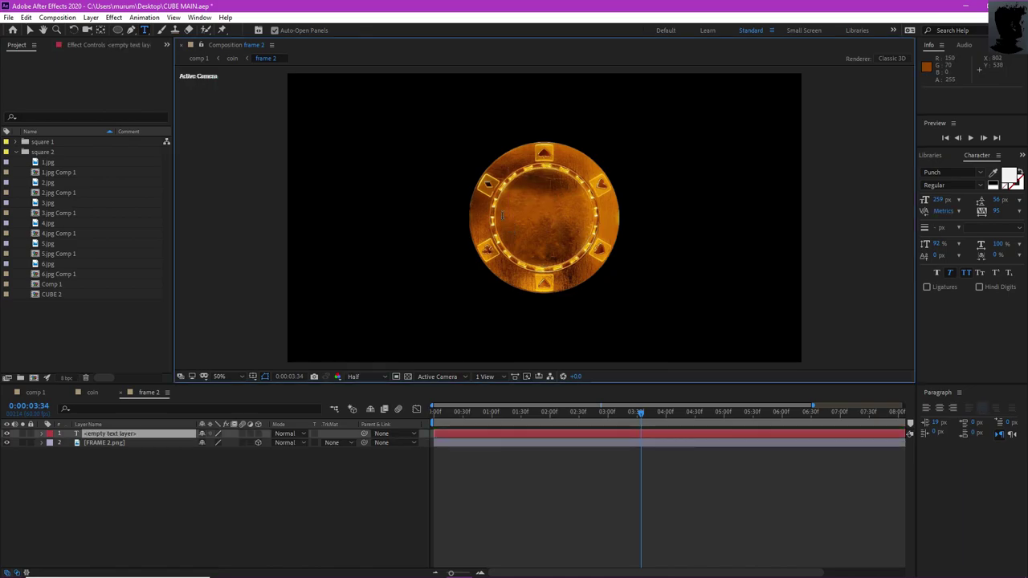
text(a)
key(BackSpace)
text(m)
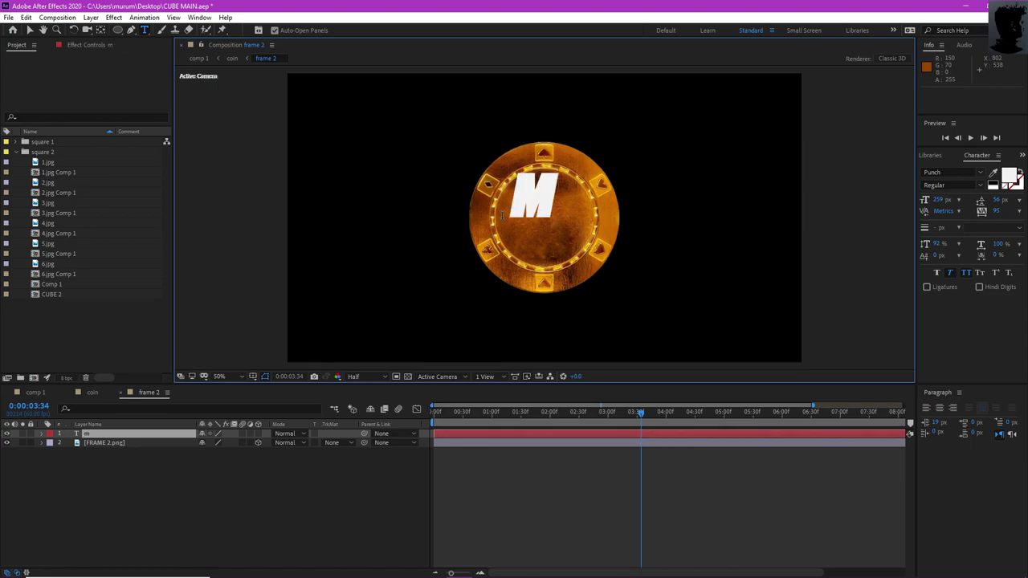
text(uruga)
key(BackSpace)
key(BackSpace)
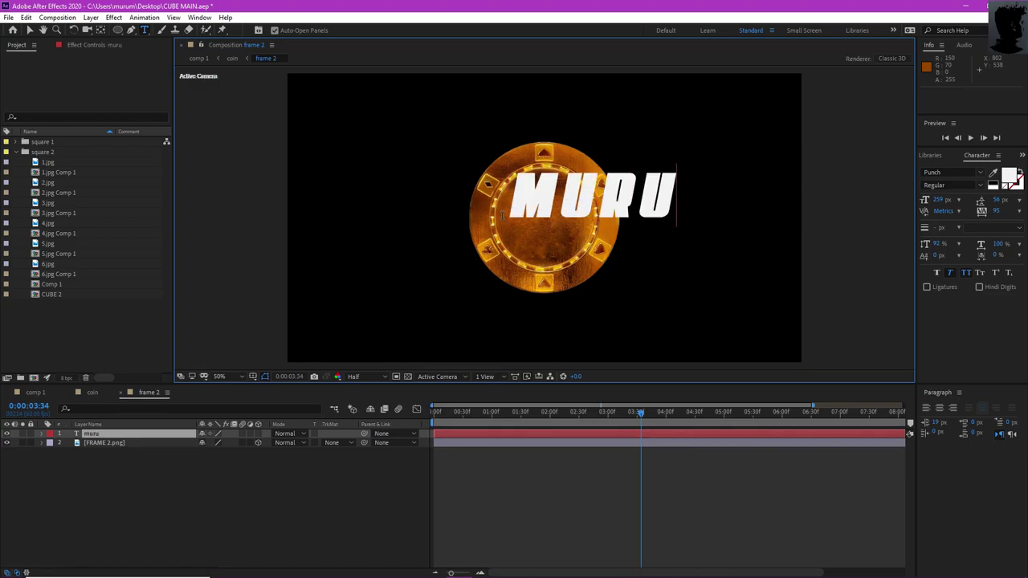
click(30, 30)
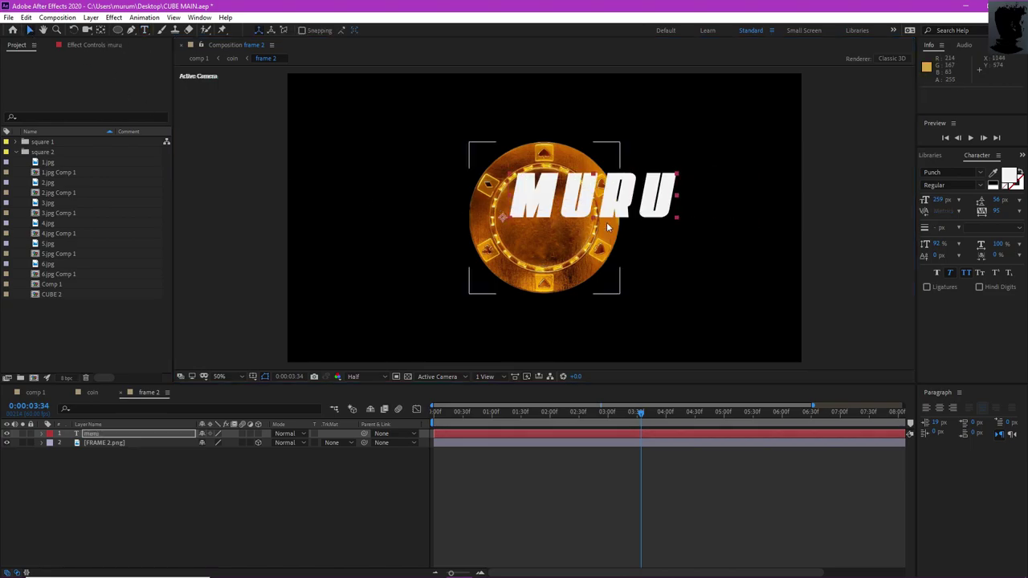
Scale down the name text and center it inside the gold coin's inner ring.
drag(675, 177, 538, 222)
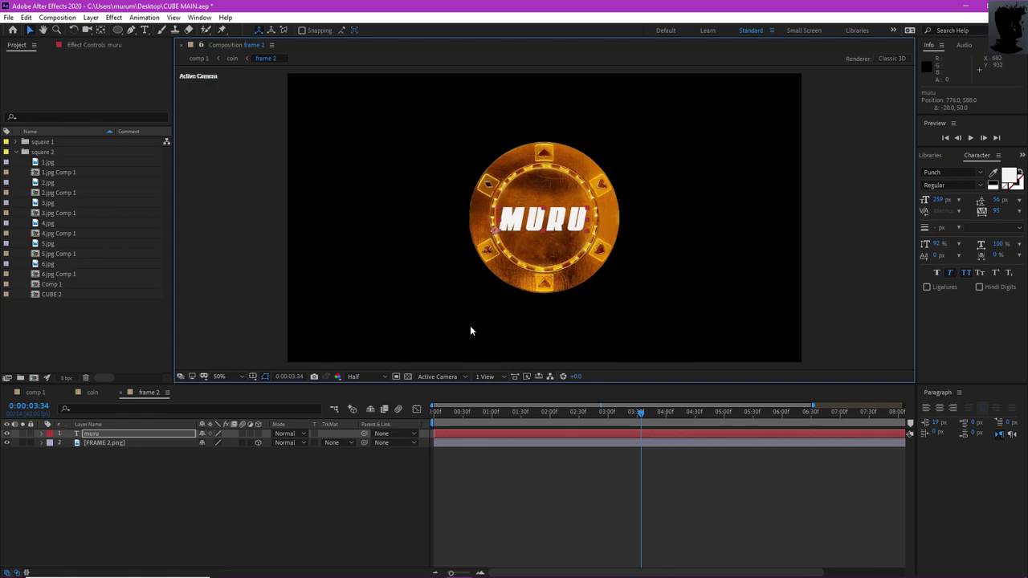
click(486, 377)
click(448, 376)
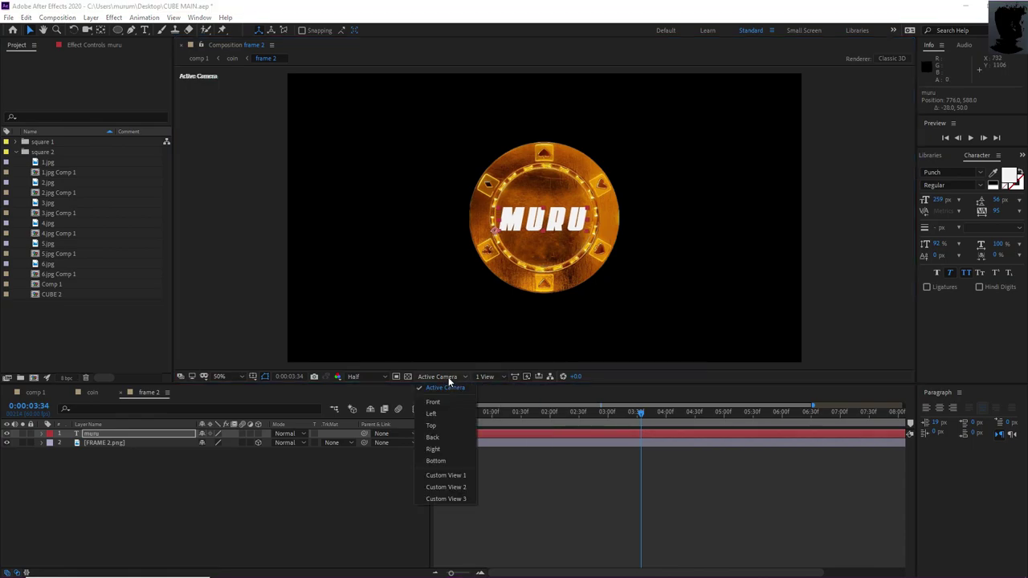
click(444, 422)
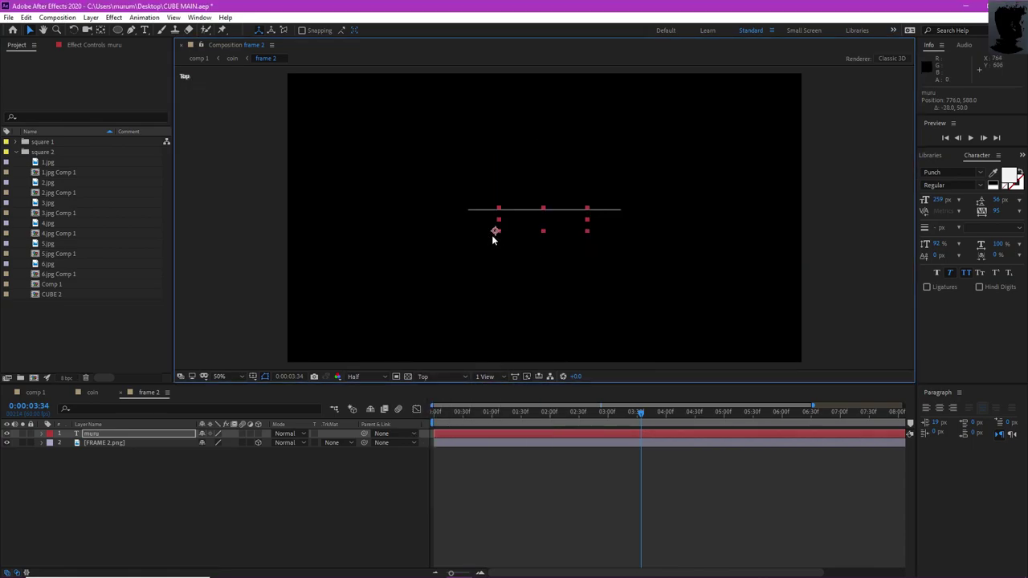
drag(495, 233, 497, 206)
key(ctrl+z)
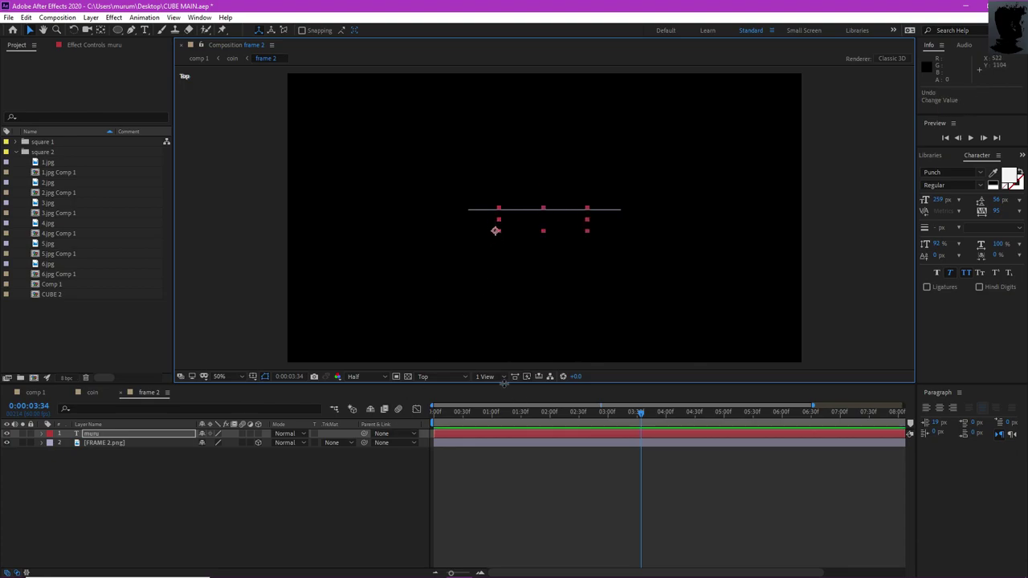
click(442, 377)
click(441, 391)
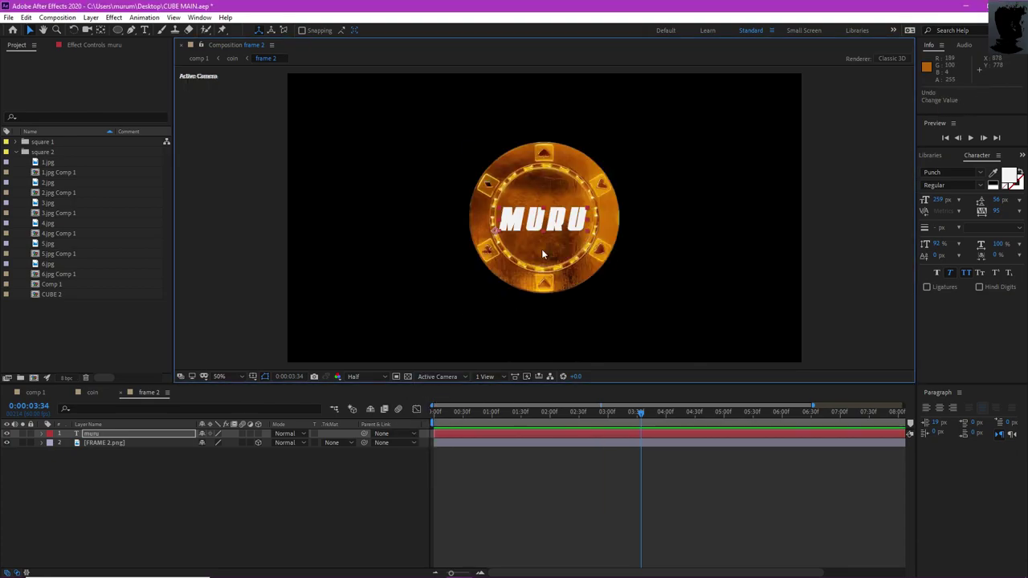
Make the name text layer 3D and move it just behind the coin face, to a Z position of 40.
click(258, 434)
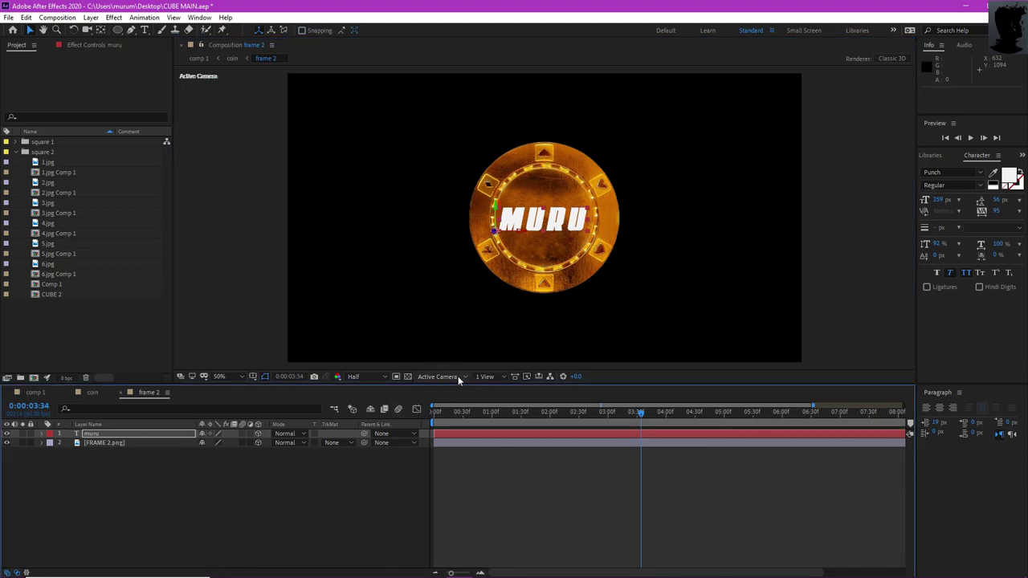
click(458, 376)
click(445, 424)
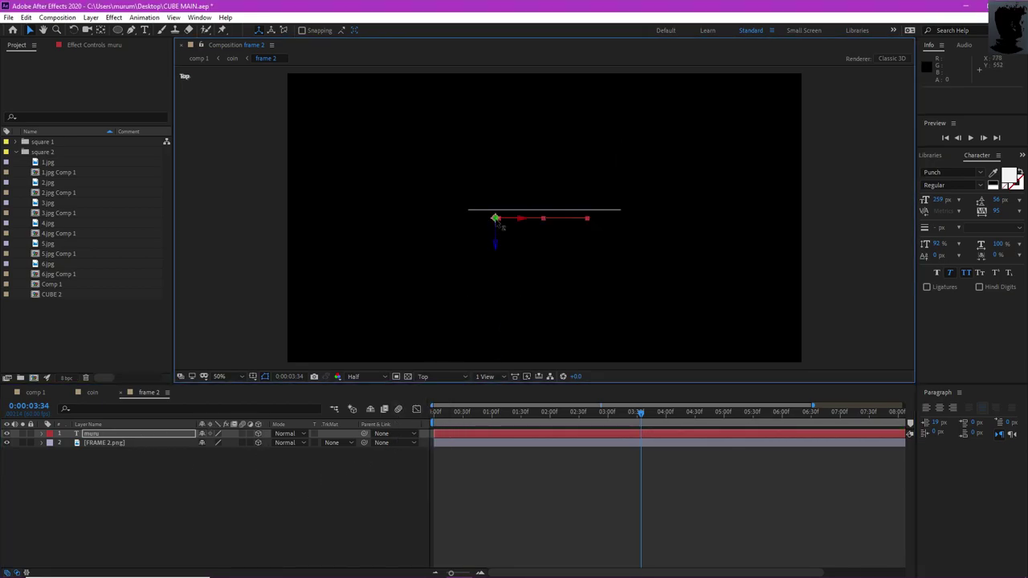
drag(495, 222, 498, 211)
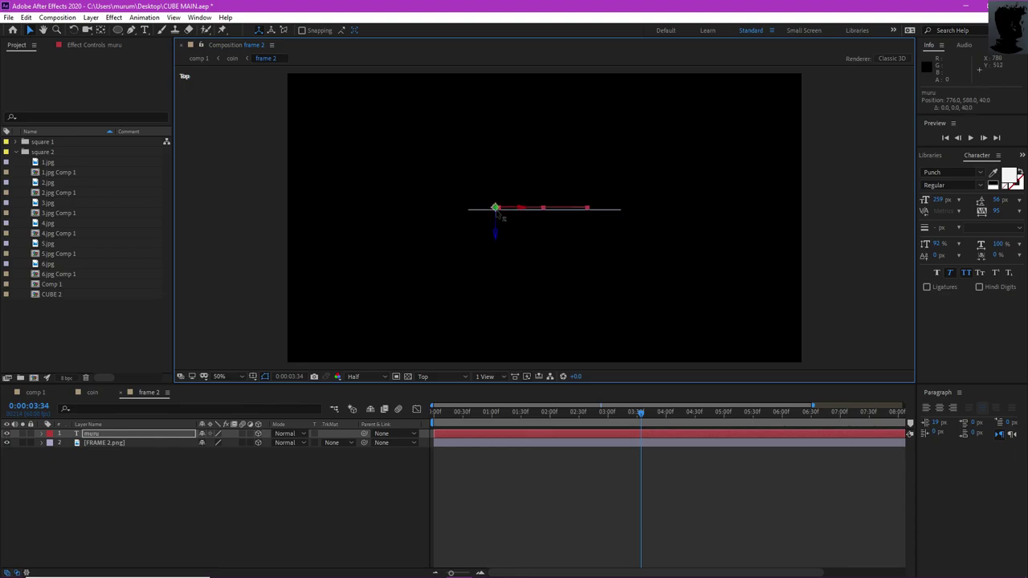
click(447, 377)
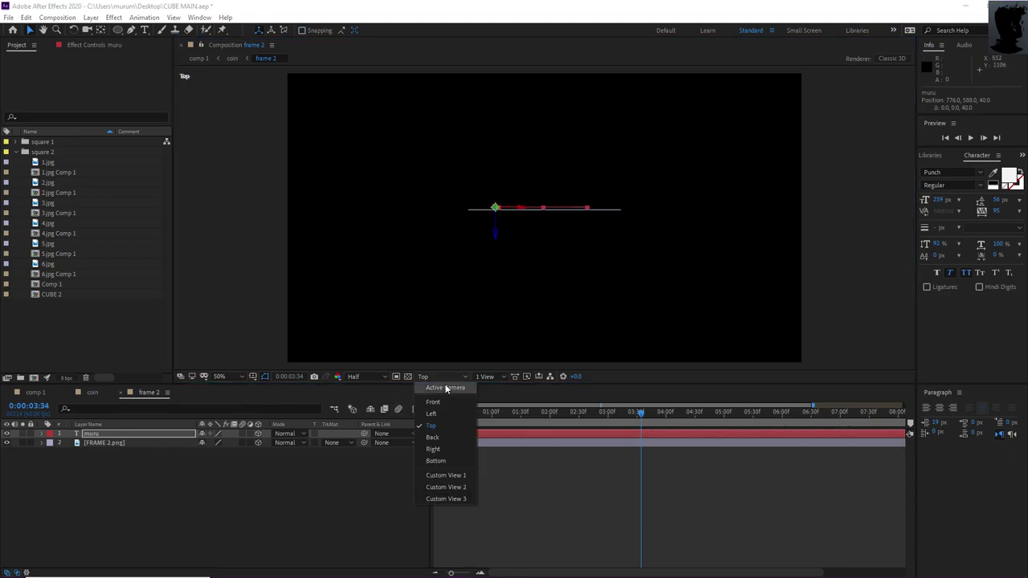
click(451, 390)
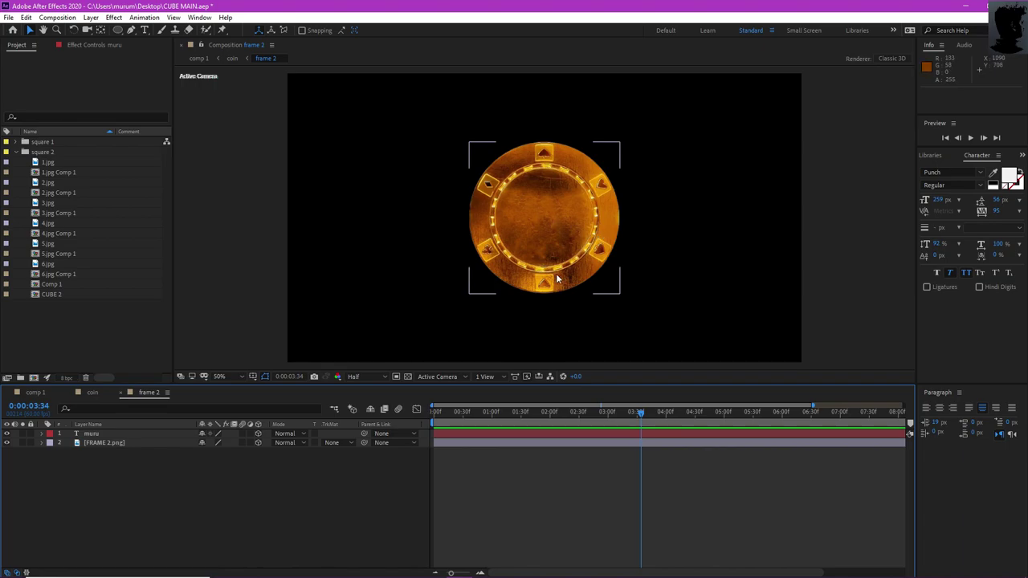
Pre-compose the name text and FRAME 2.png layers into a composition called Name.
drag(115, 461, 102, 435)
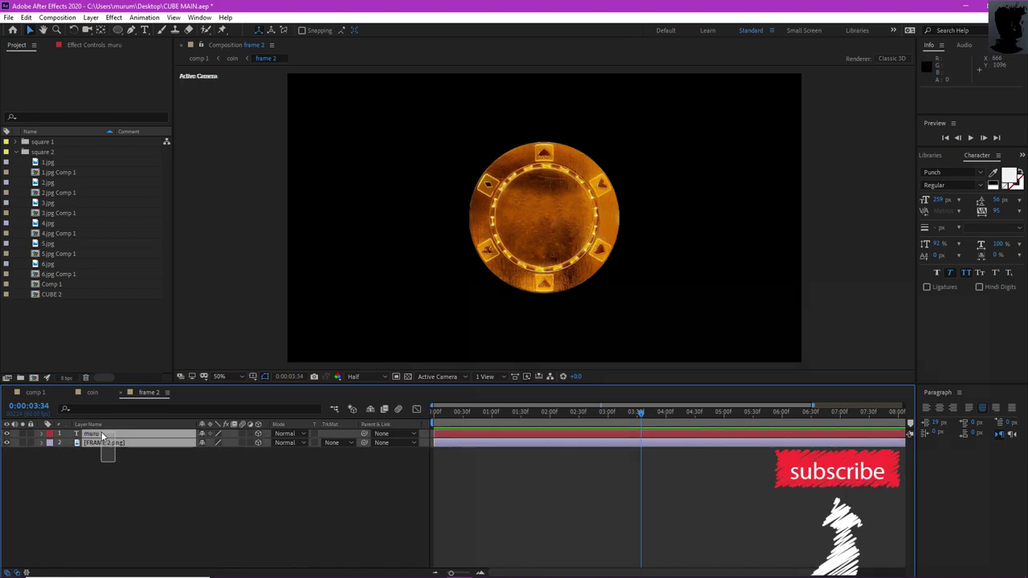
right_click(102, 435)
click(141, 386)
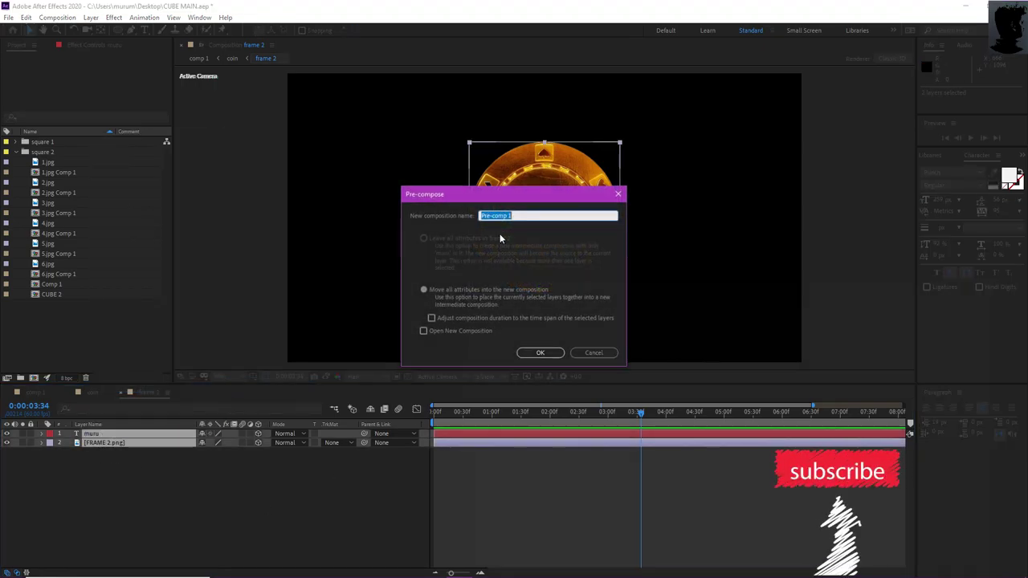
text(N)
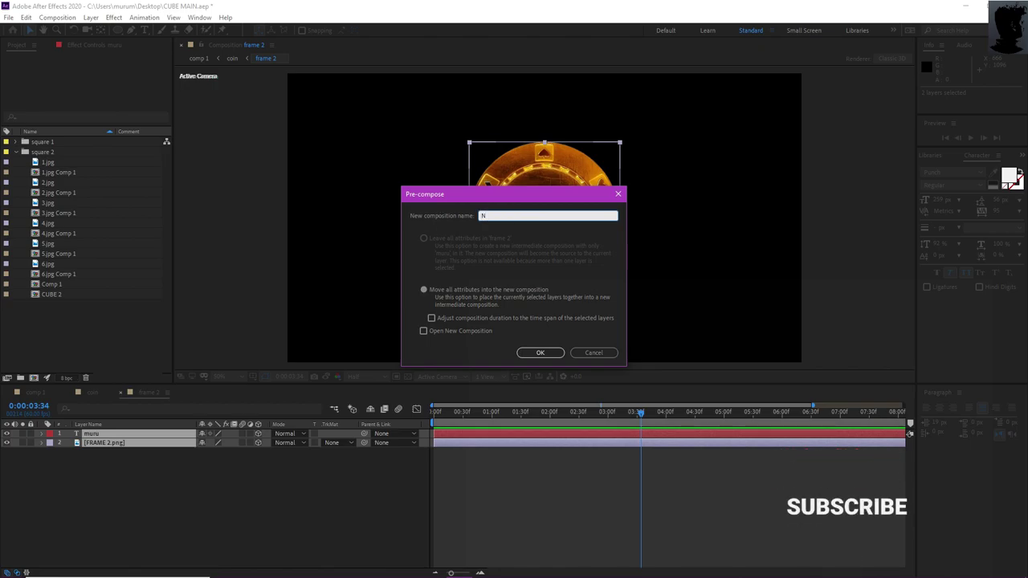
text(ame)
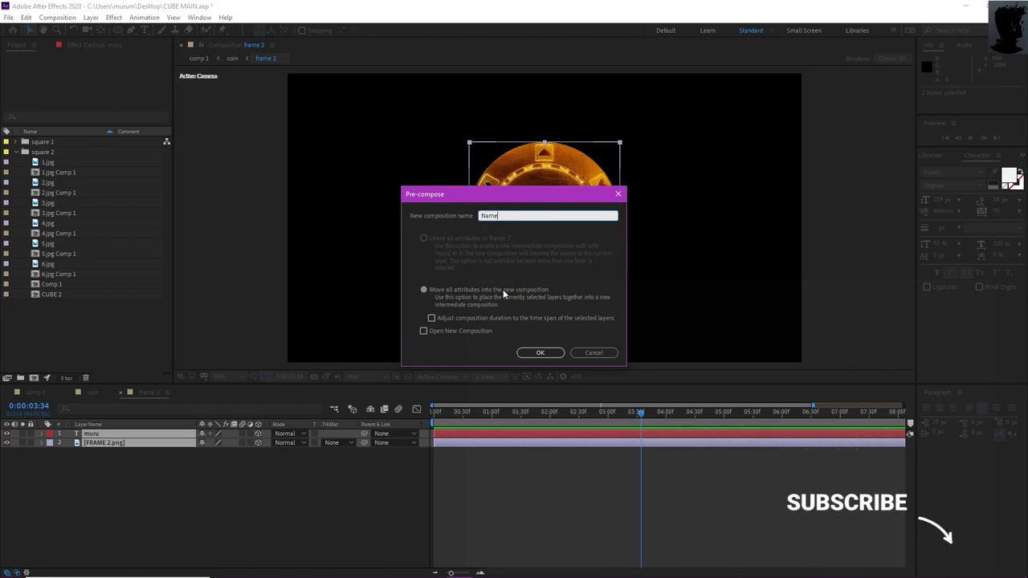
click(540, 353)
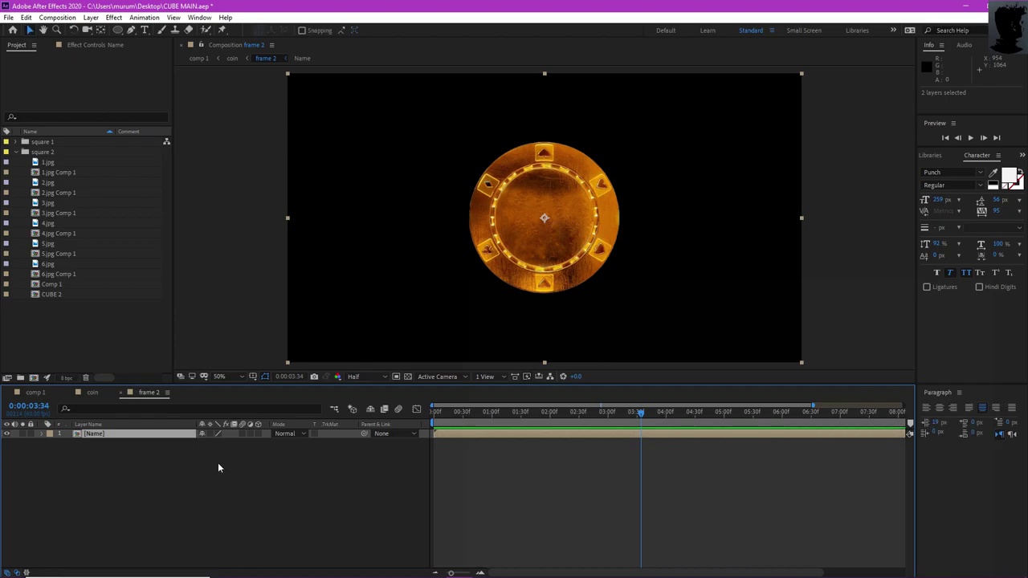
Make the Name layer 3D and collapse its transformations.
click(257, 434)
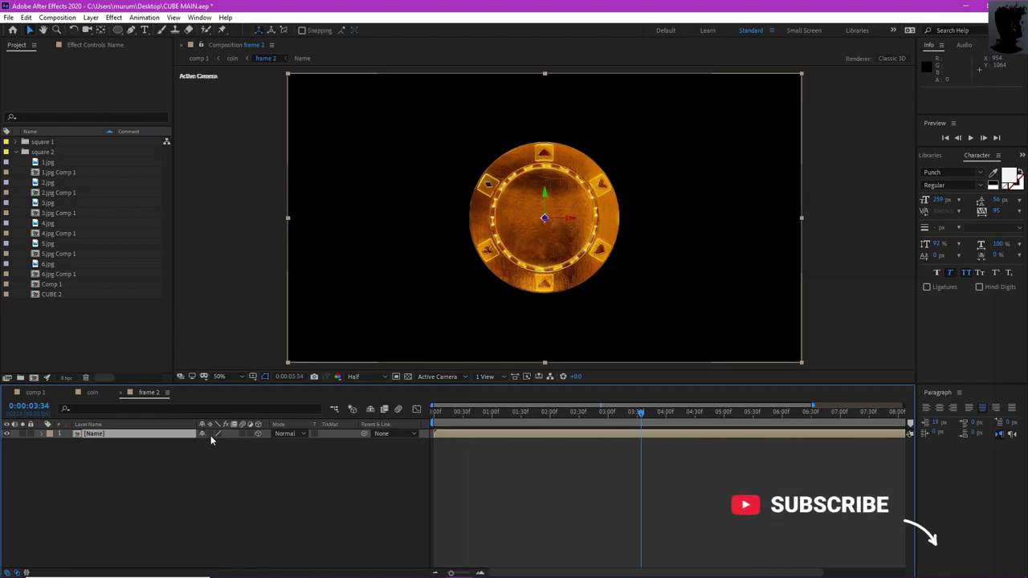
click(210, 434)
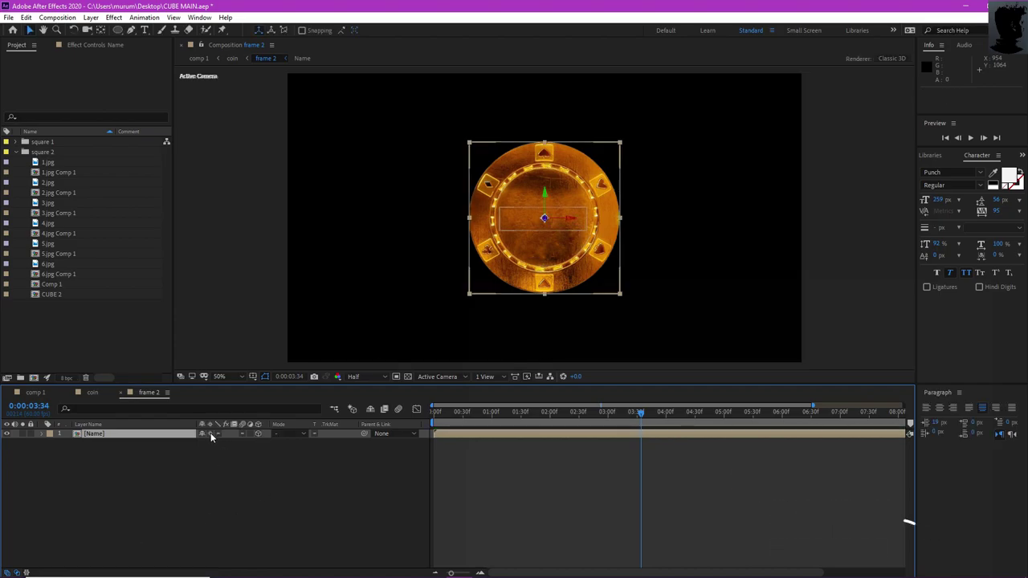
click(219, 479)
Test a Y rotation on the Name layer, check it in the coin composition, and return it to 0°.
click(42, 434)
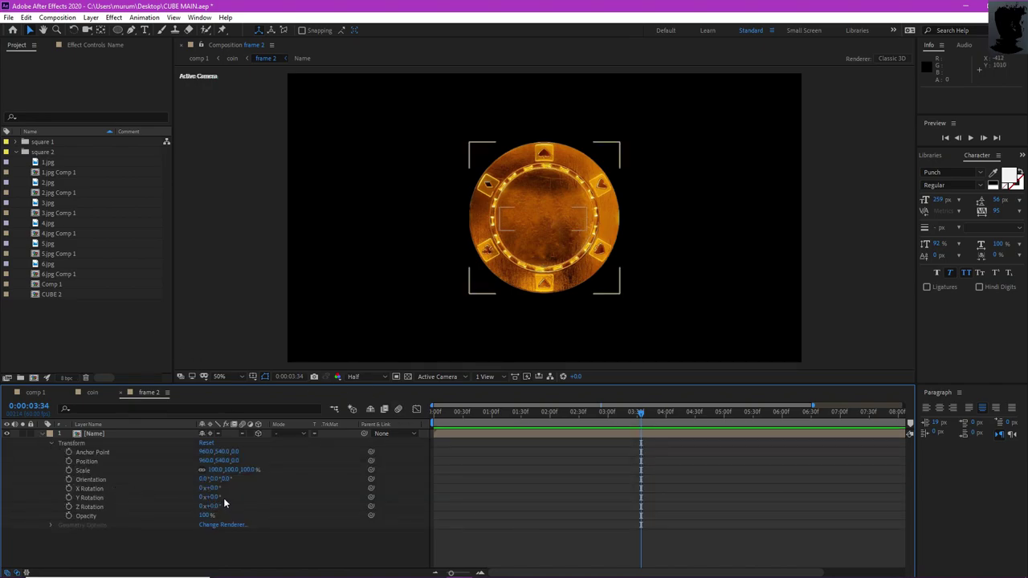
drag(216, 496, 237, 507)
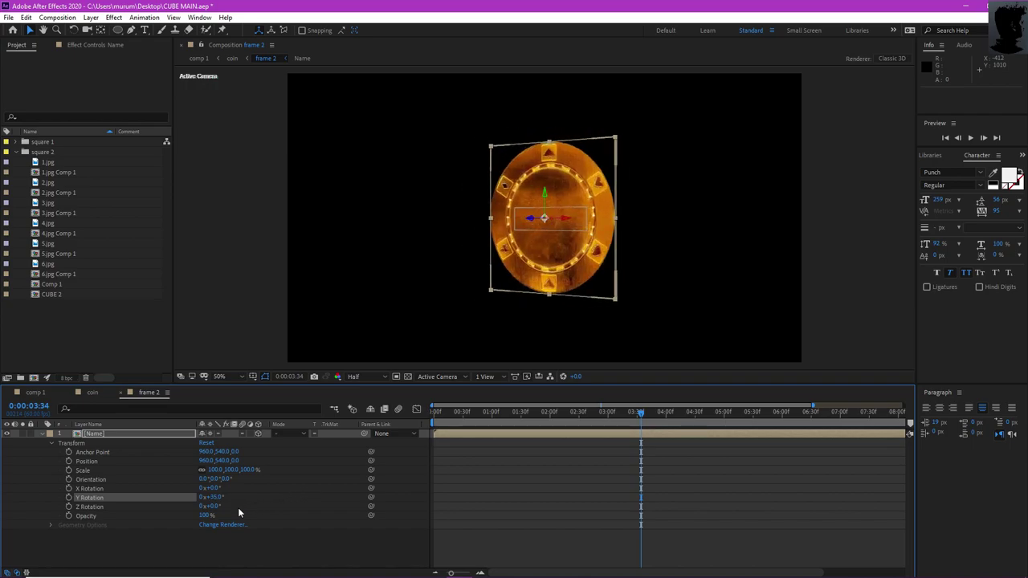
click(121, 394)
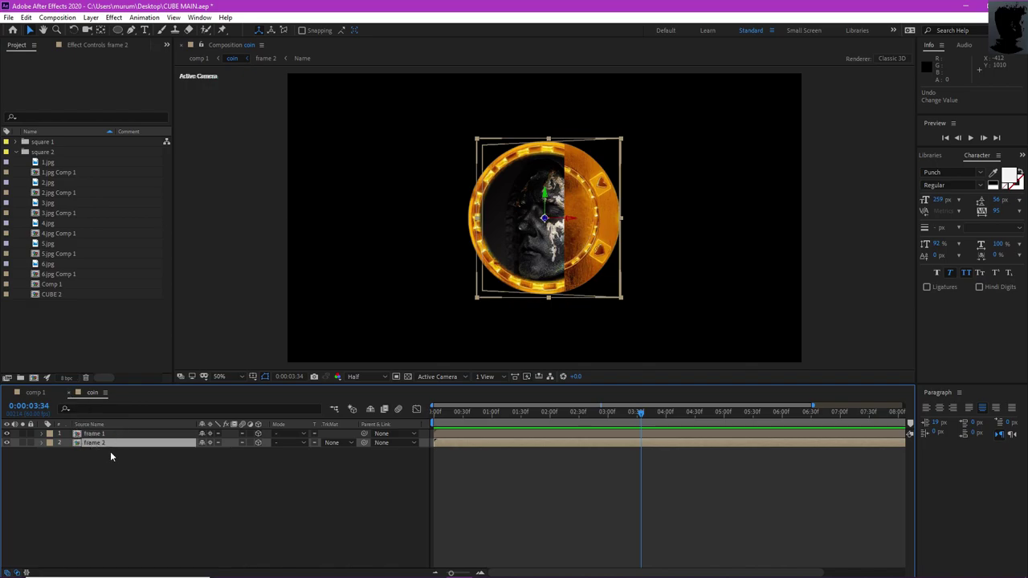
double_click(90, 443)
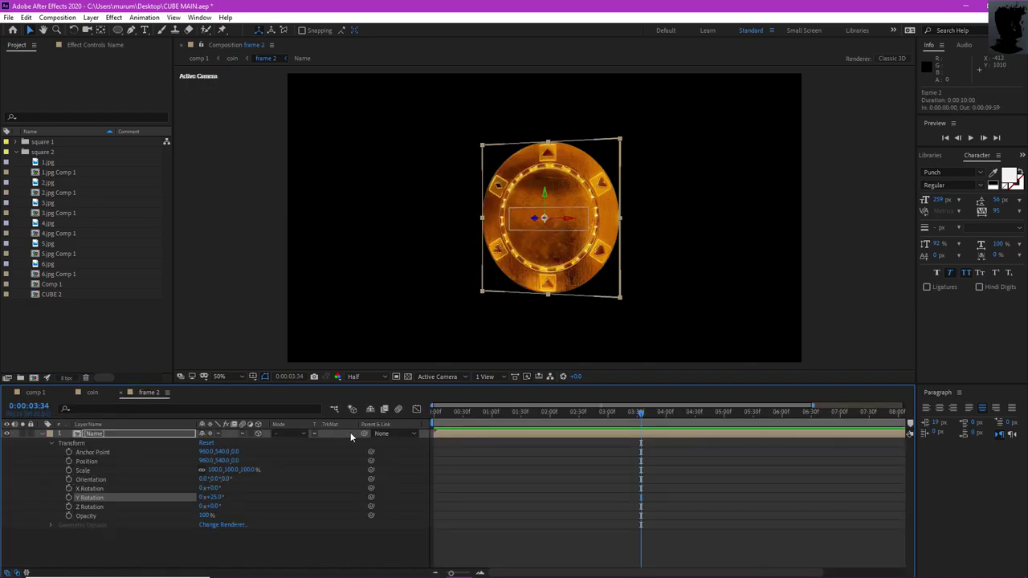
click(213, 498)
click(358, 566)
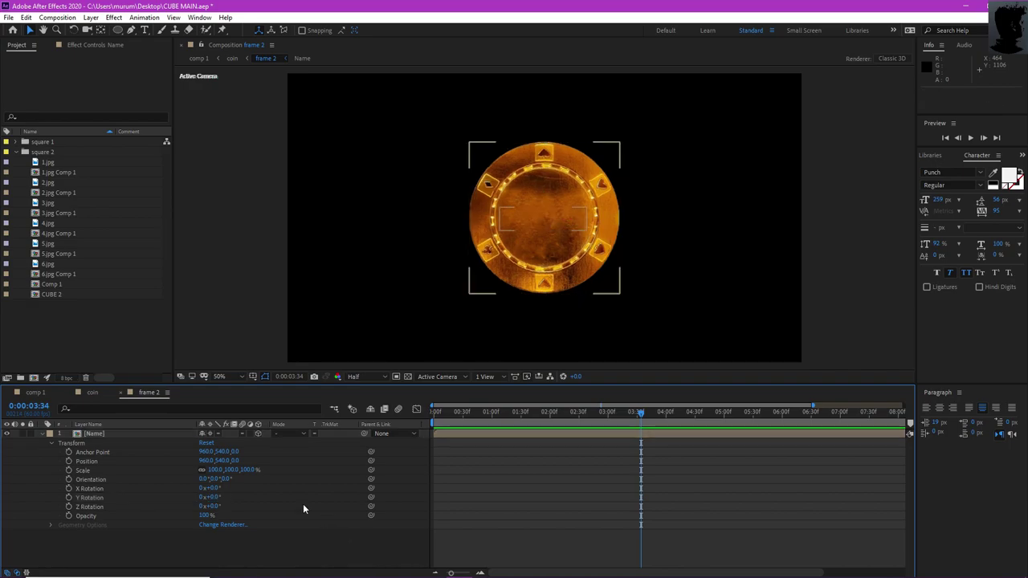
Return to comp 1 and examine the name text on the coin's back face at 0:00:03:41.
click(120, 392)
click(70, 394)
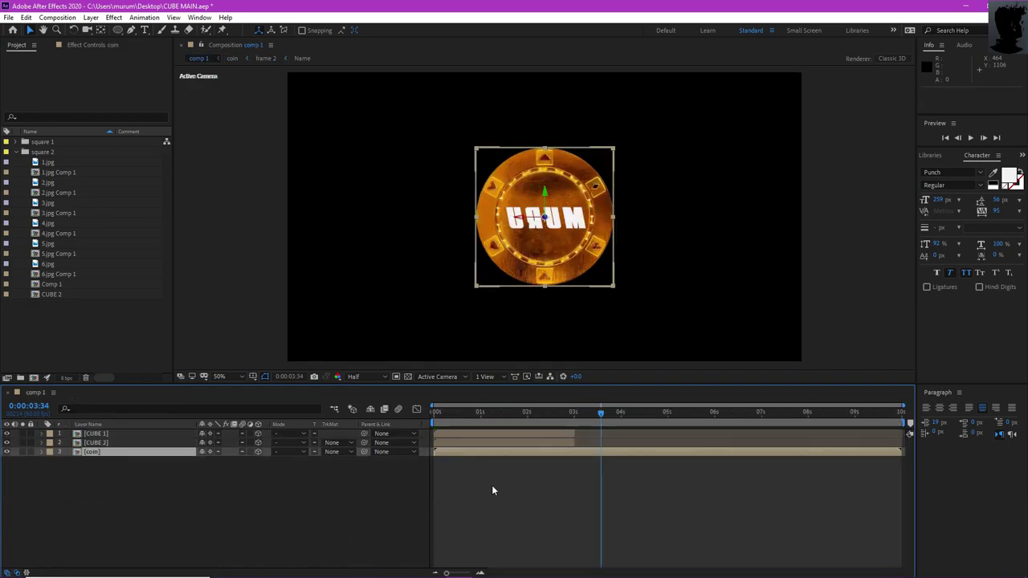
mouse_move(603, 418)
mouse_down()
mouse_move(573, 419)
mouse_move(609, 427)
mouse_move(538, 430)
mouse_move(606, 430)
mouse_up()
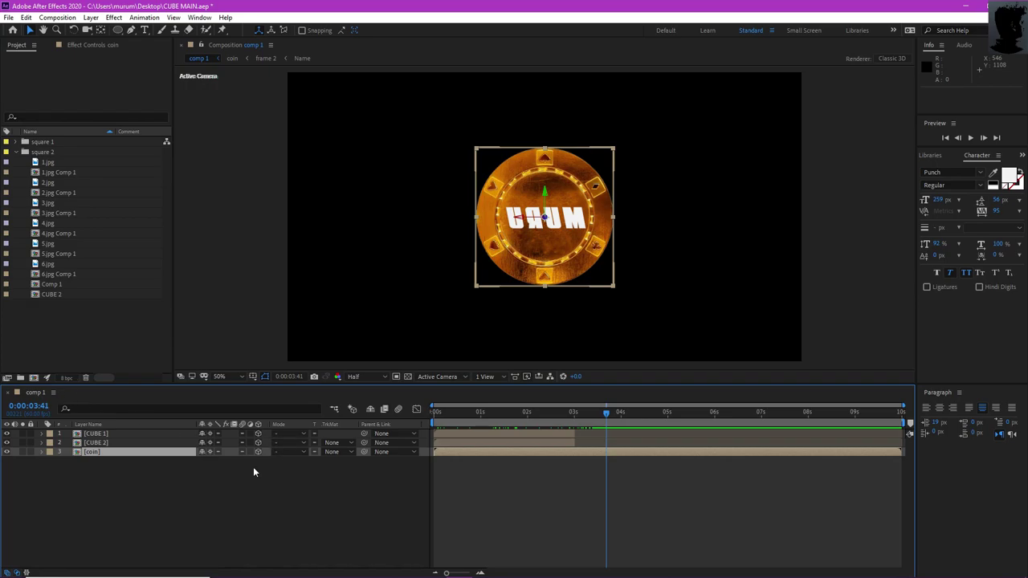
Open the Name composition nested in frame 2 of the coin composition.
double_click(120, 452)
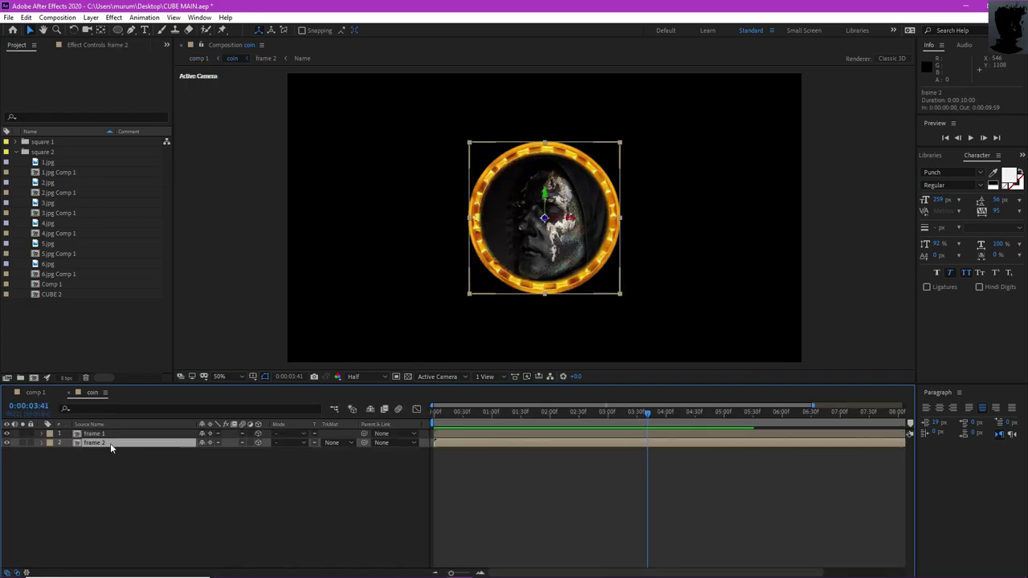
double_click(110, 444)
click(103, 433)
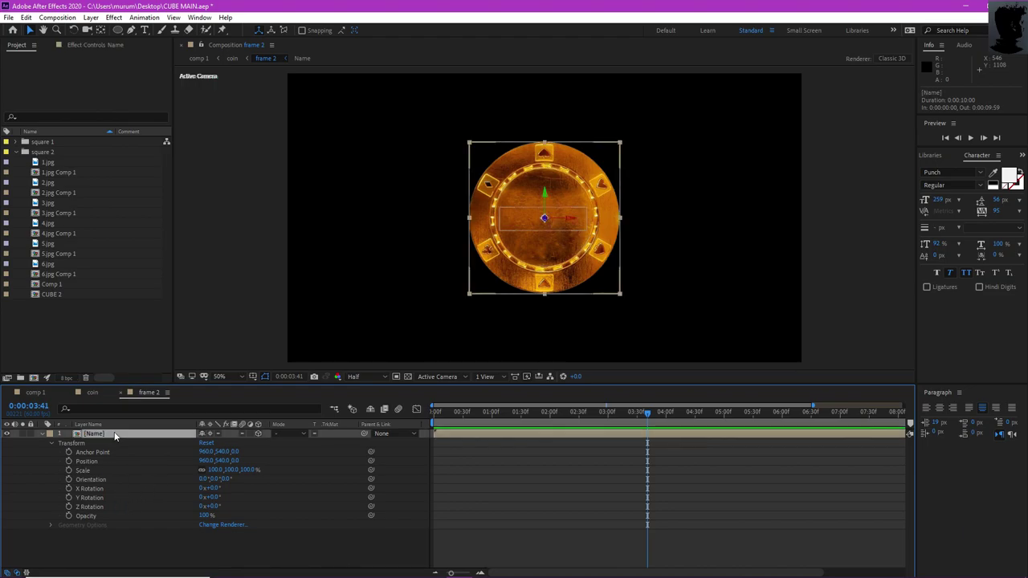
click(439, 377)
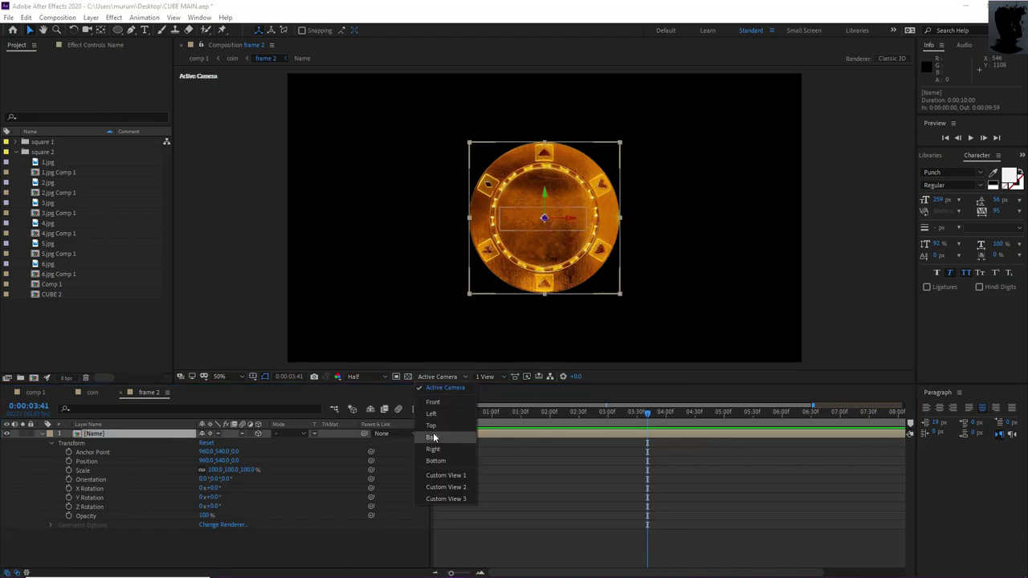
click(392, 426)
double_click(131, 432)
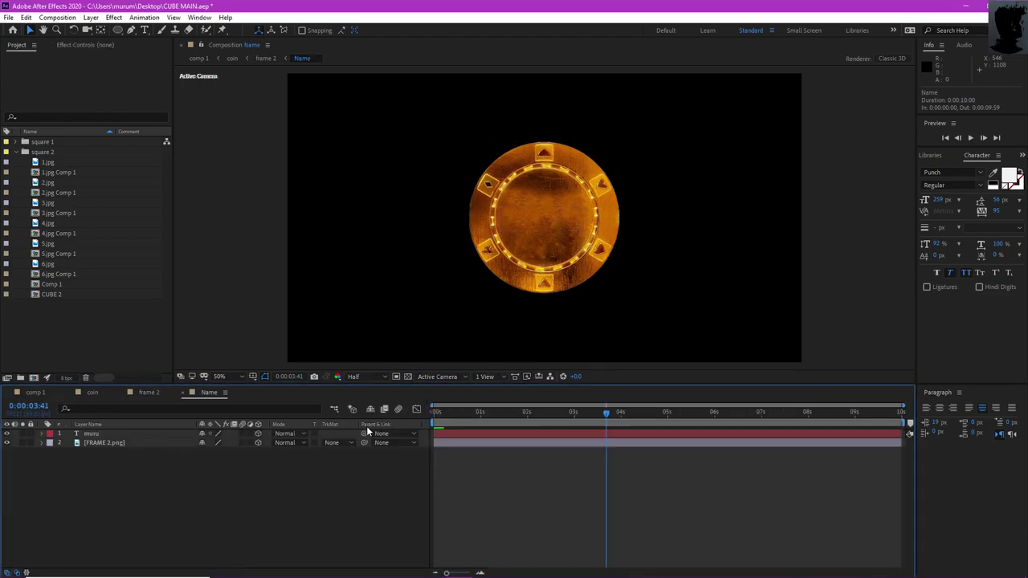
Enable snapping and move the name text layer's anchor point to the coin's center.
click(125, 443)
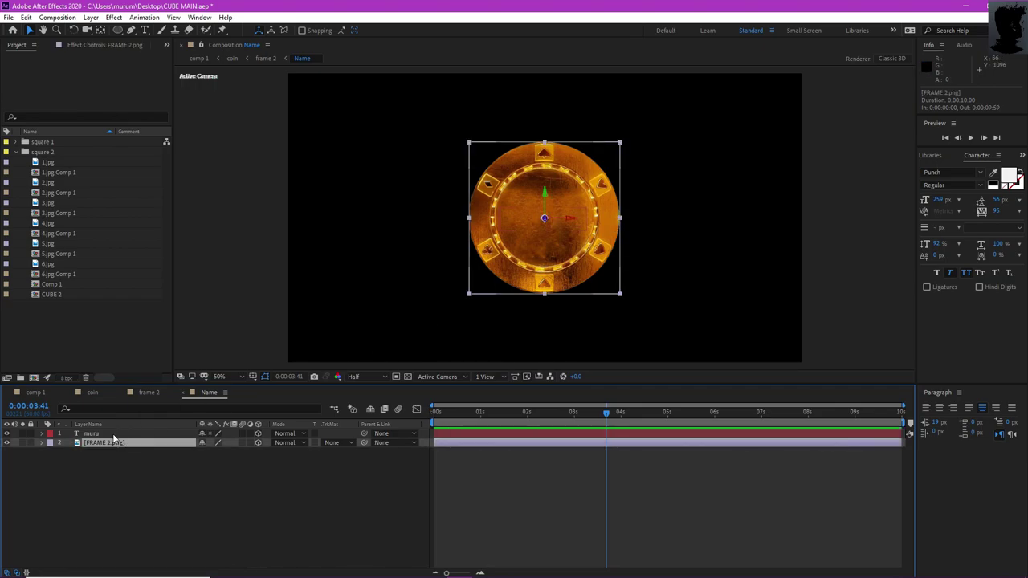
click(114, 435)
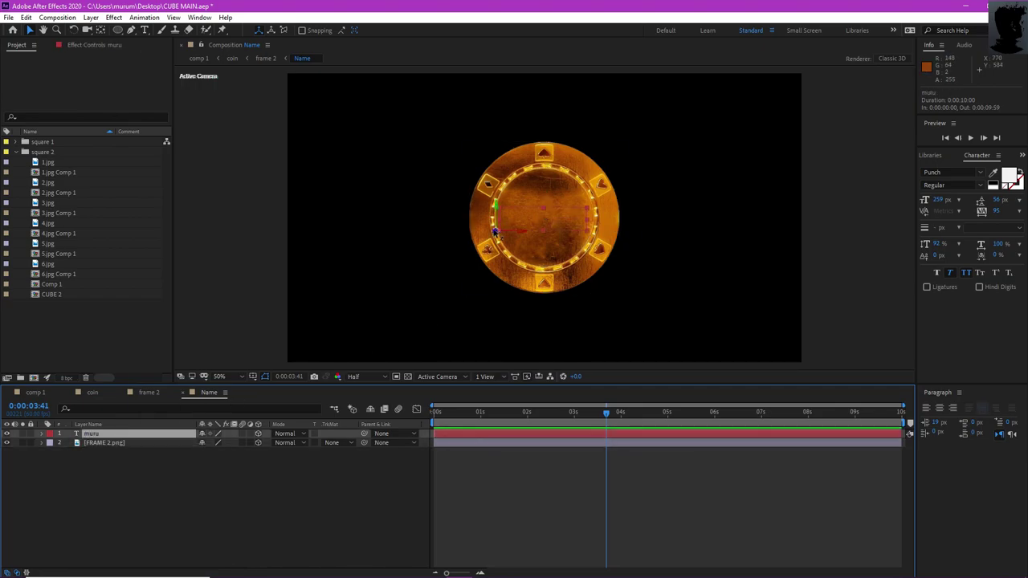
click(42, 433)
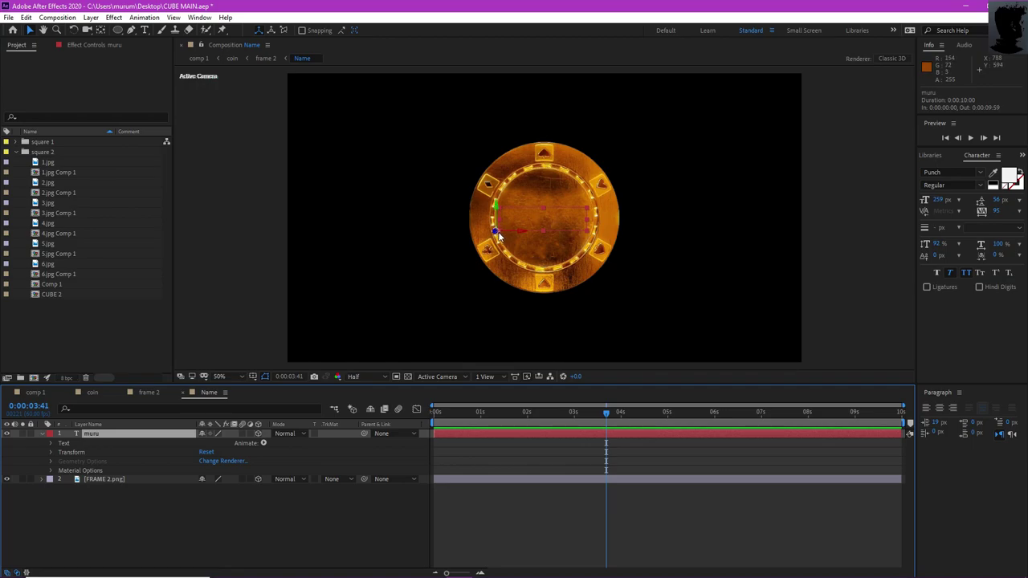
click(100, 31)
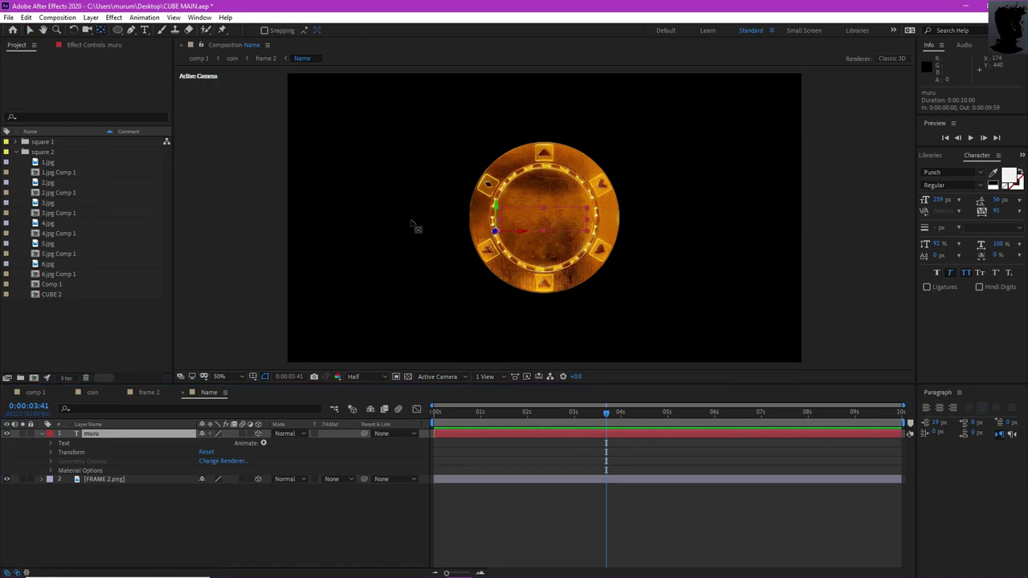
drag(494, 231, 547, 222)
click(264, 31)
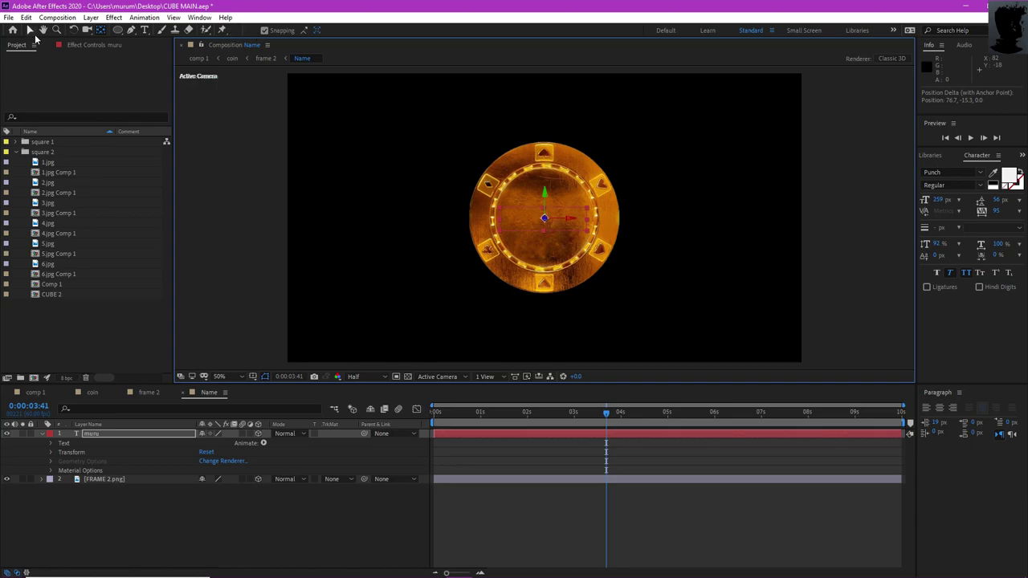
click(30, 30)
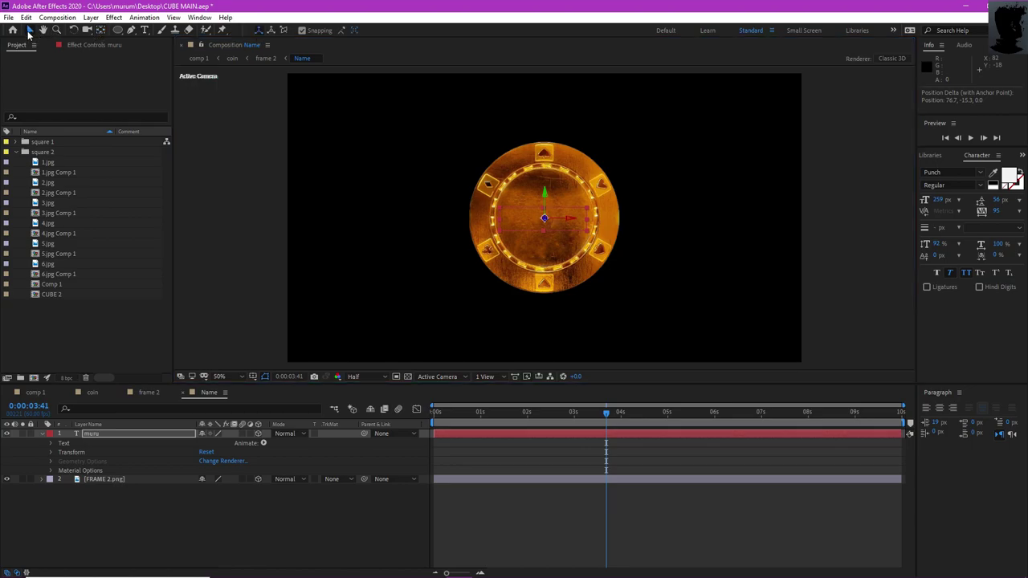
click(256, 541)
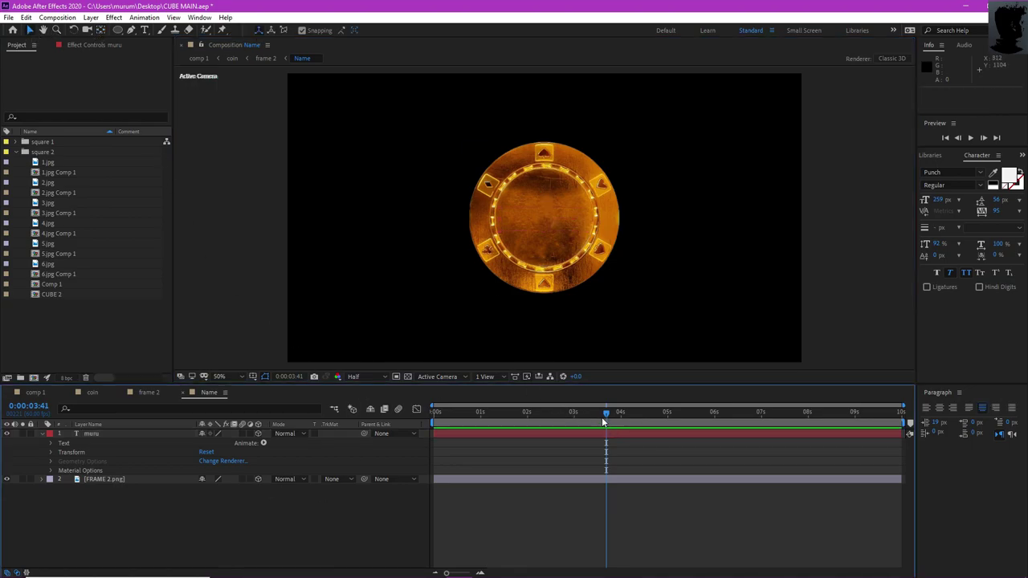
Set the name text layer's Y Rotation to 180°, check the coin in comp 1, and undo the last rotation change.
click(101, 438)
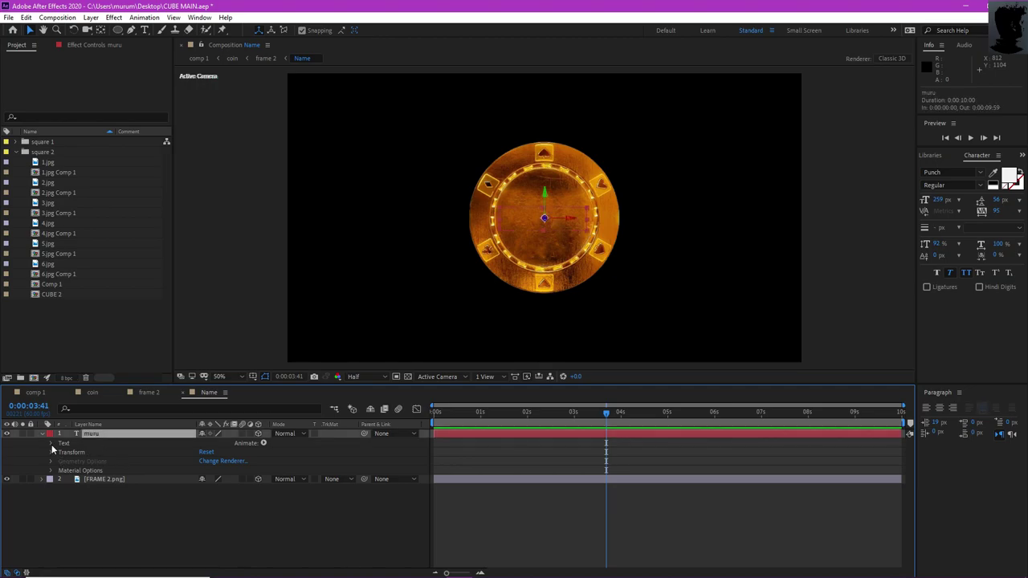
click(51, 452)
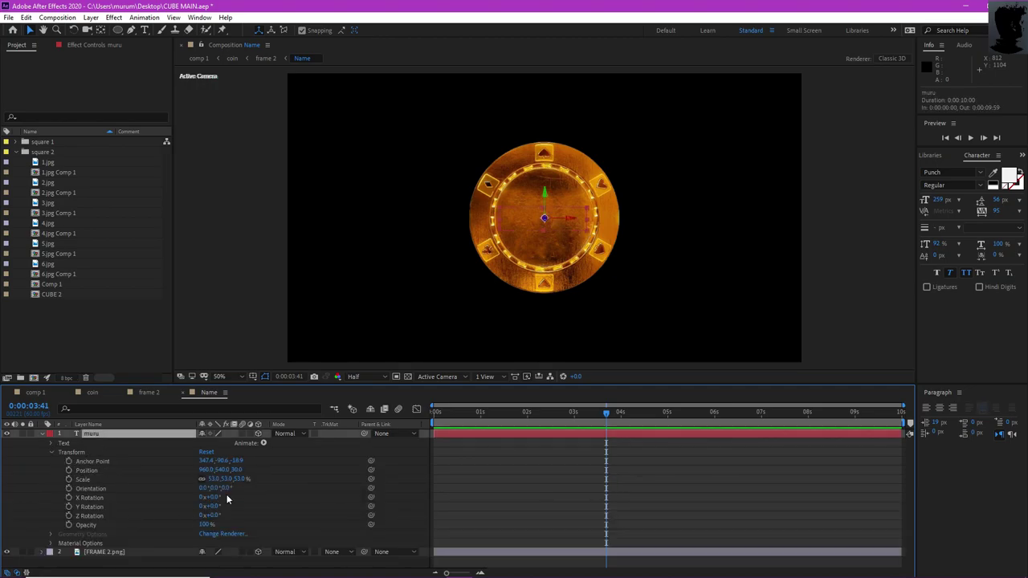
drag(210, 506, 311, 509)
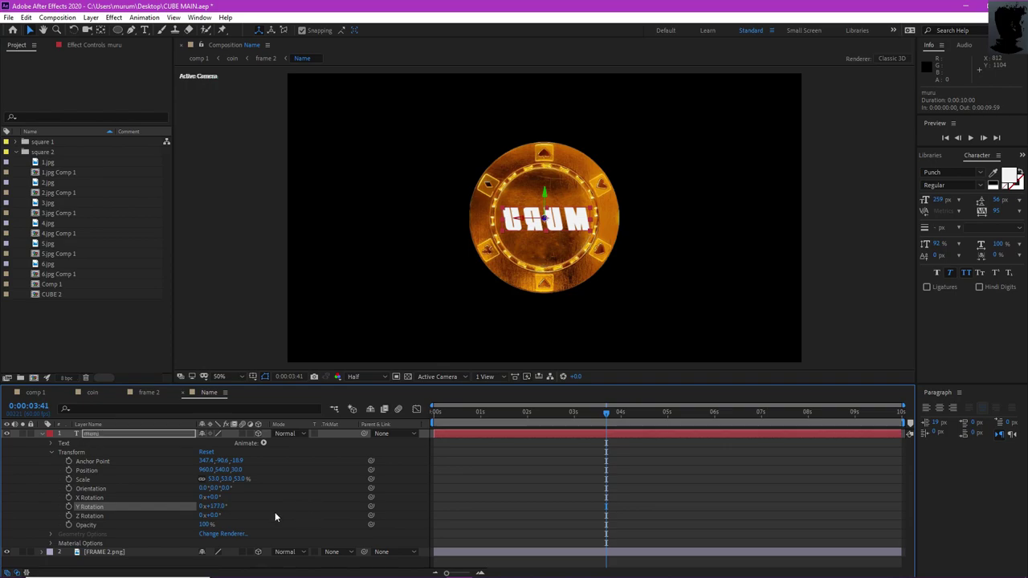
click(221, 505)
text(180)
key(Return)
click(35, 392)
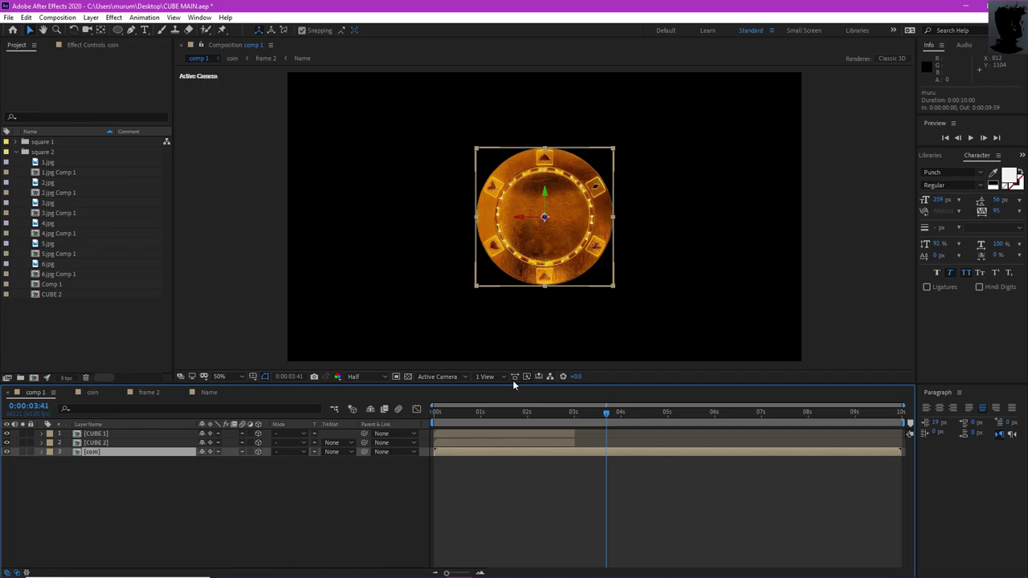
key(ctrl+z)
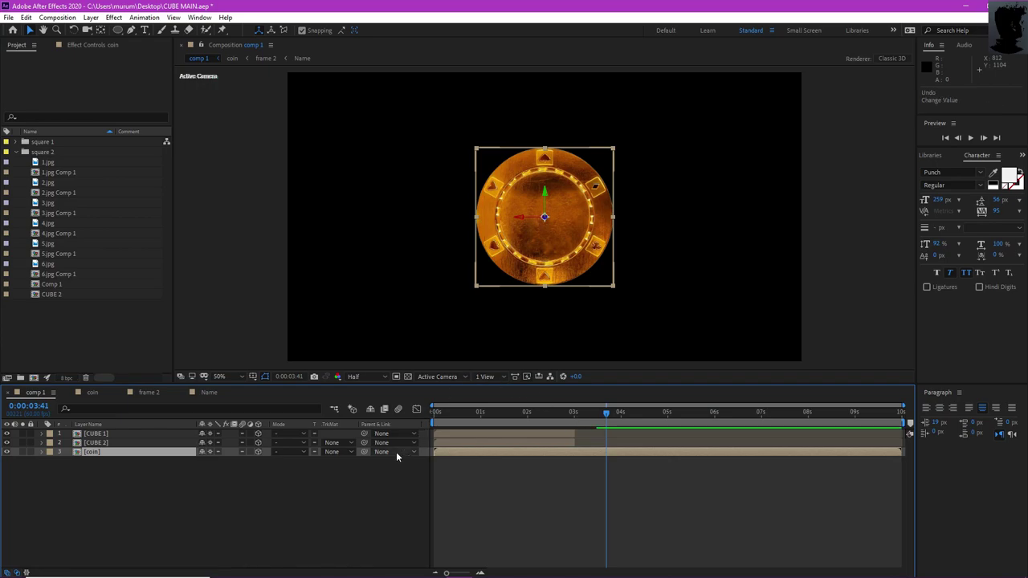
In the Name composition's Top view, set the name text layer's Y Rotation to 180° and move it along Z to 50.
click(209, 392)
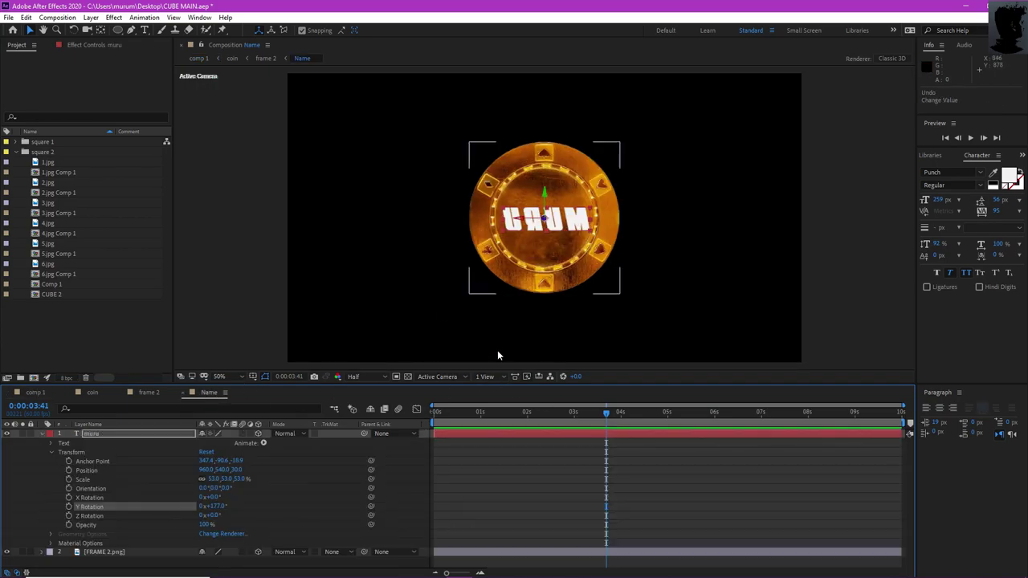
click(458, 376)
click(457, 413)
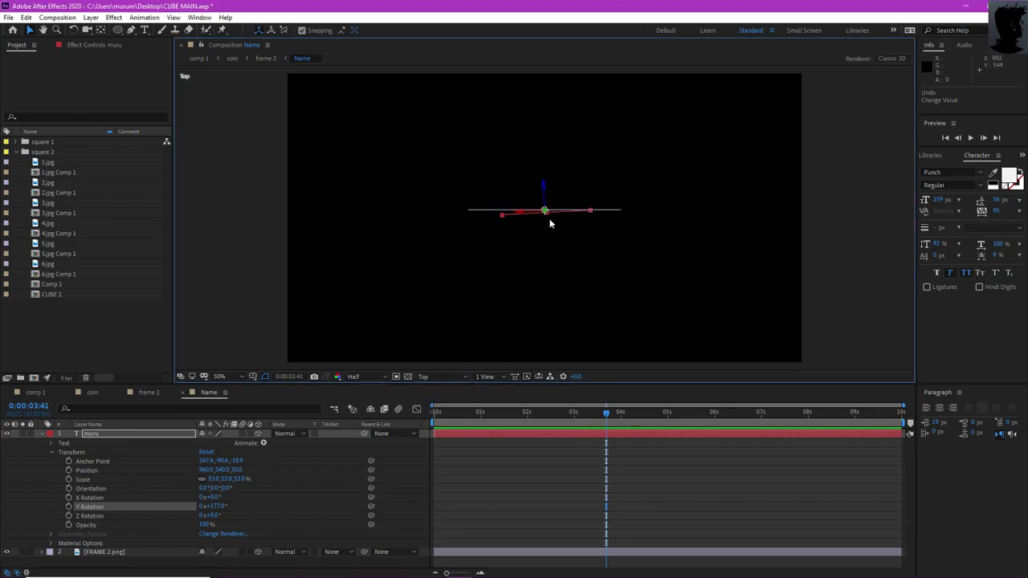
click(215, 506)
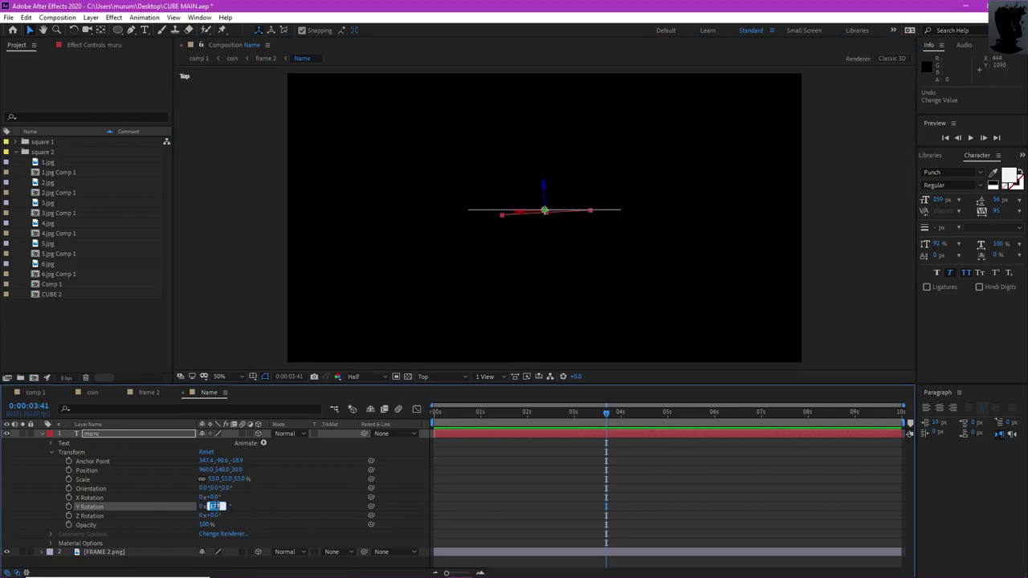
key(Return)
drag(546, 193, 543, 189)
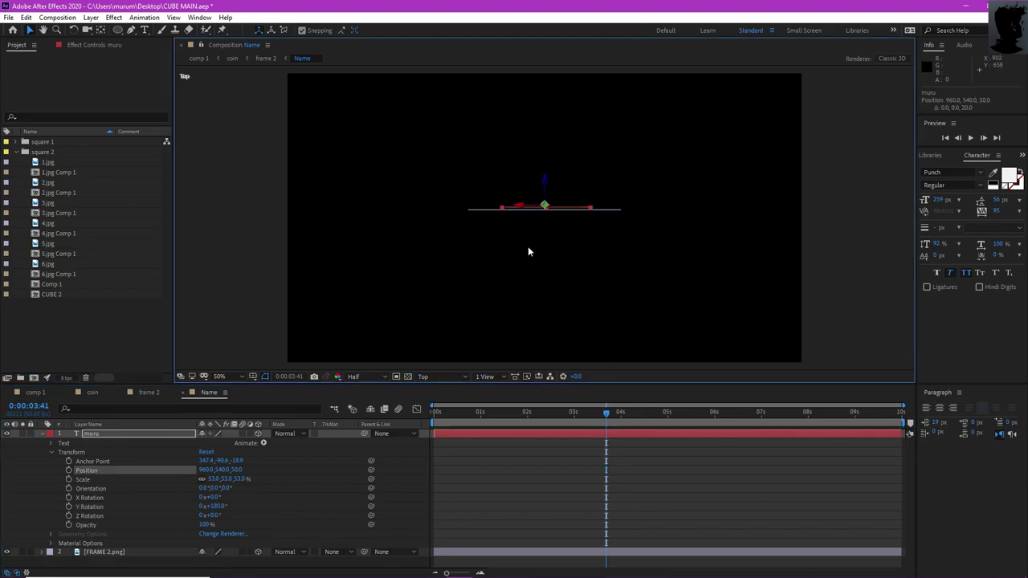
Return to comp 1 and preview the cube and coin animation from the start, checking the name on the back face.
click(39, 392)
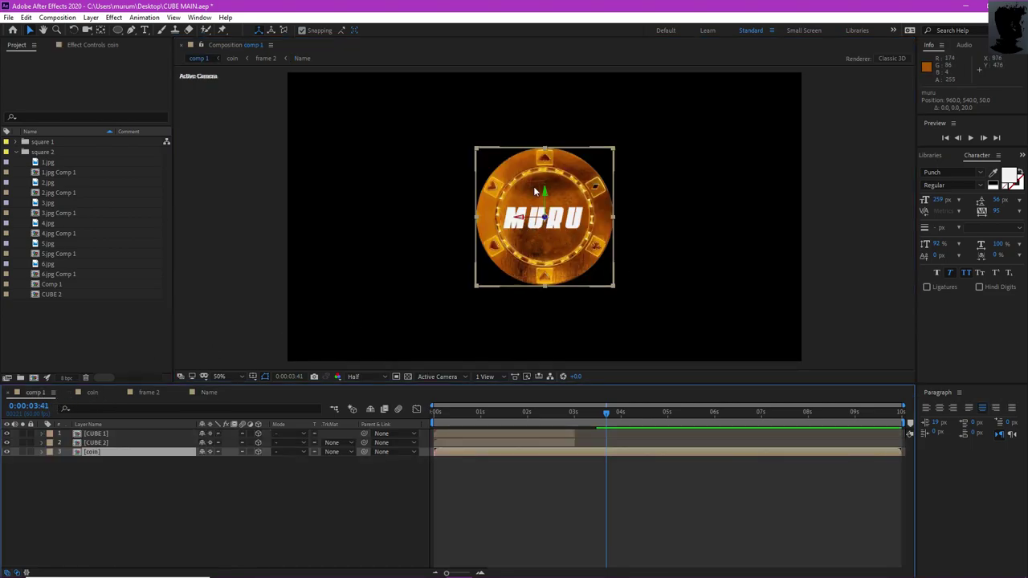
drag(606, 417, 389, 424)
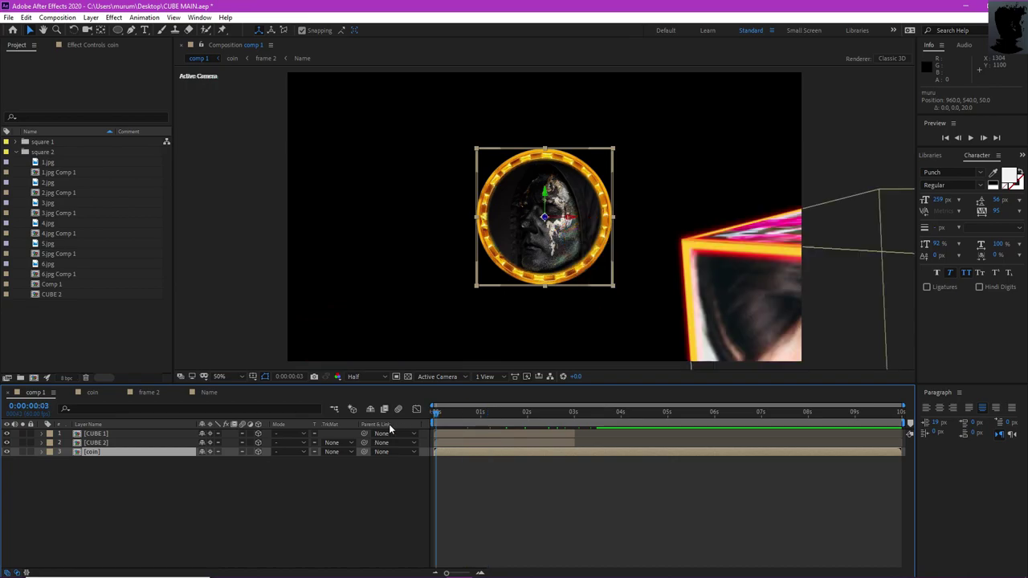
click(207, 530)
key(space)
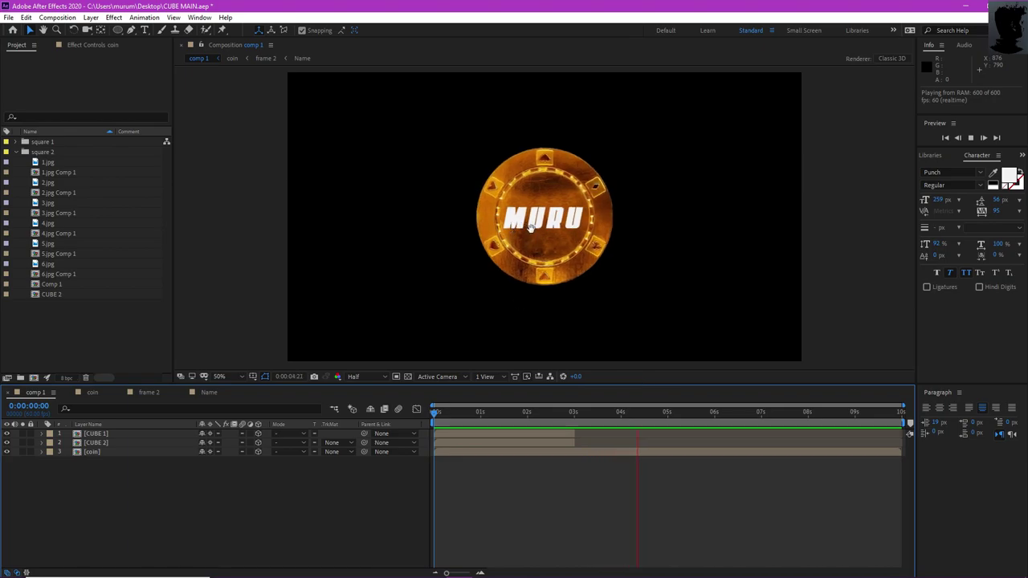
key(space)
drag(622, 423, 400, 431)
key(space)
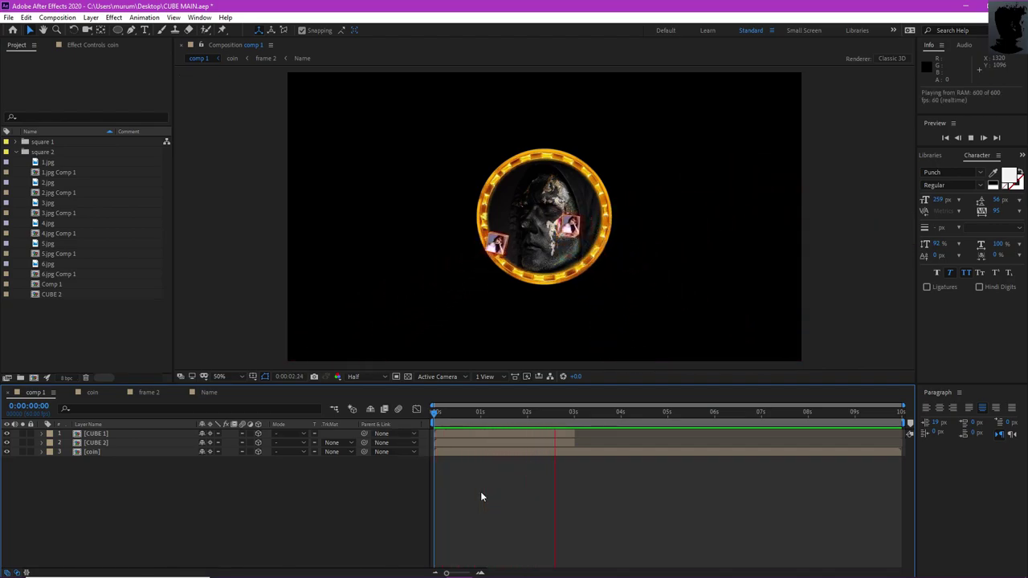
drag(624, 411, 599, 440)
key(Home)
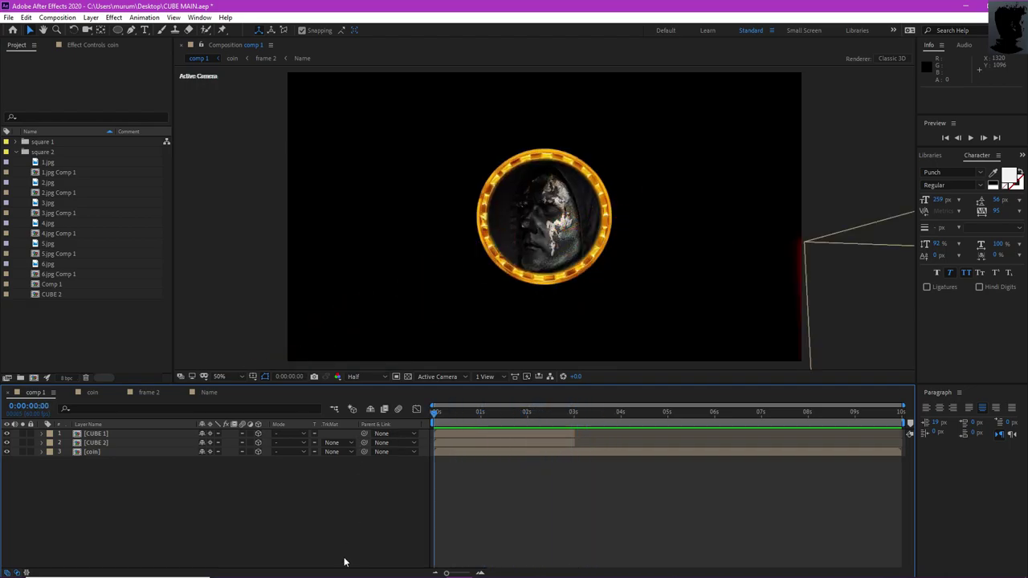
Create a comp-size black solid in comp 1 and place it below the coin layer.
click(112, 18)
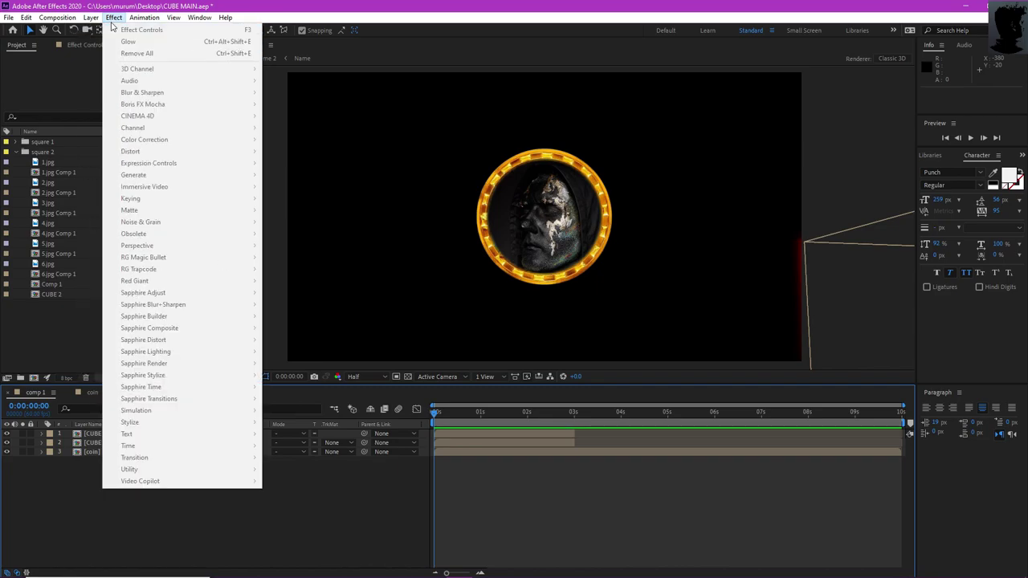
click(113, 532)
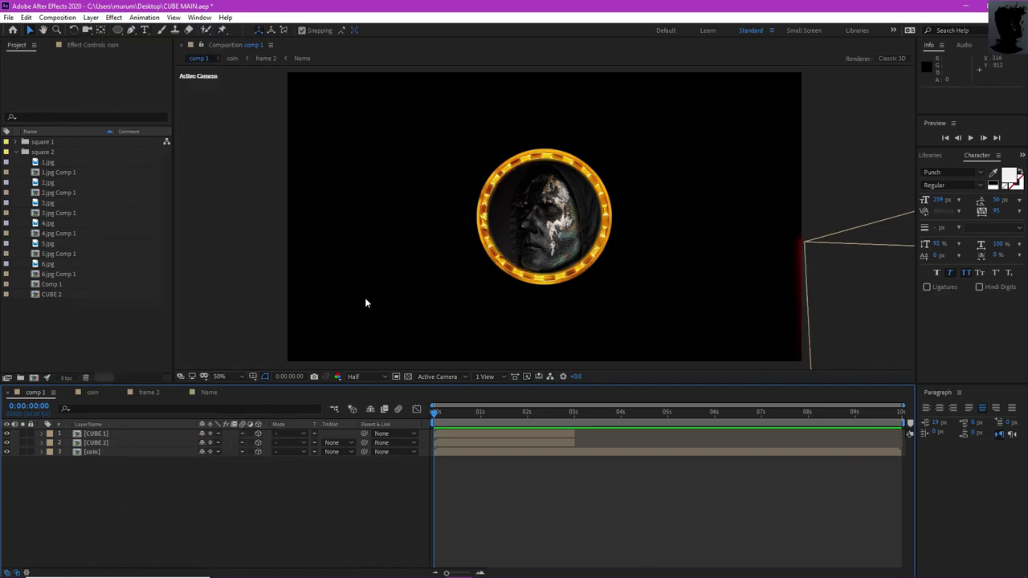
click(113, 18)
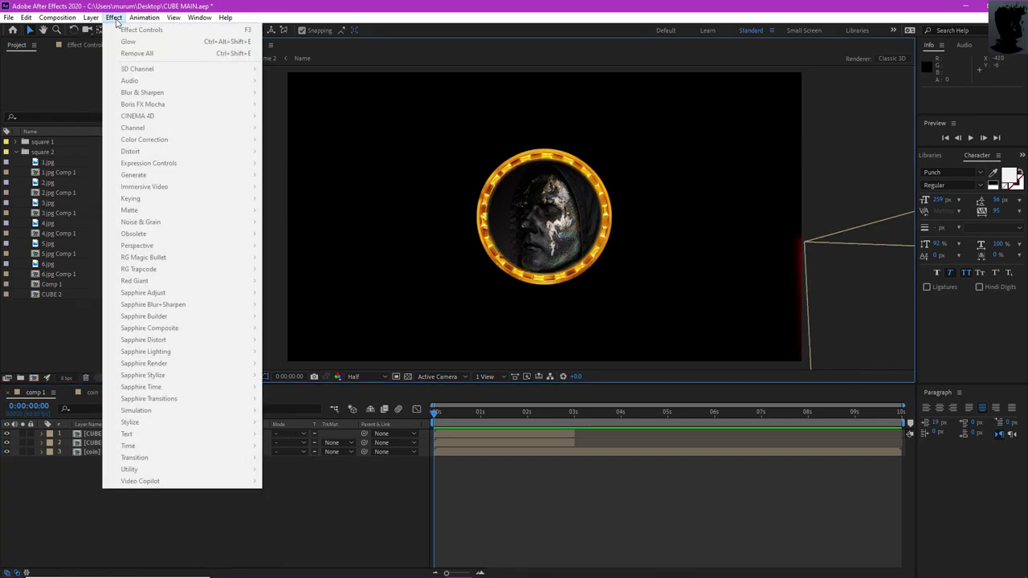
mouse_move(94, 21)
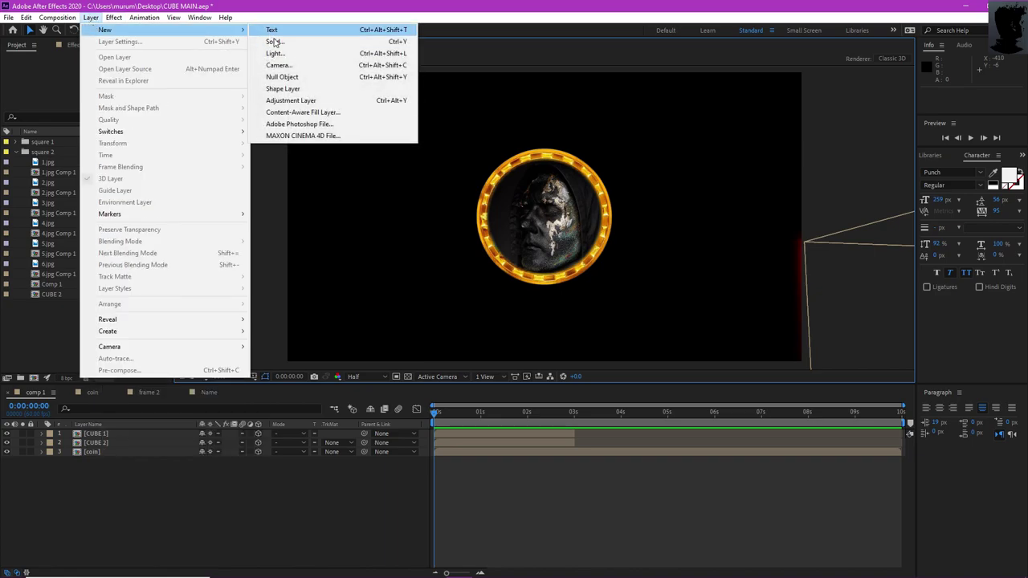
click(278, 48)
click(500, 349)
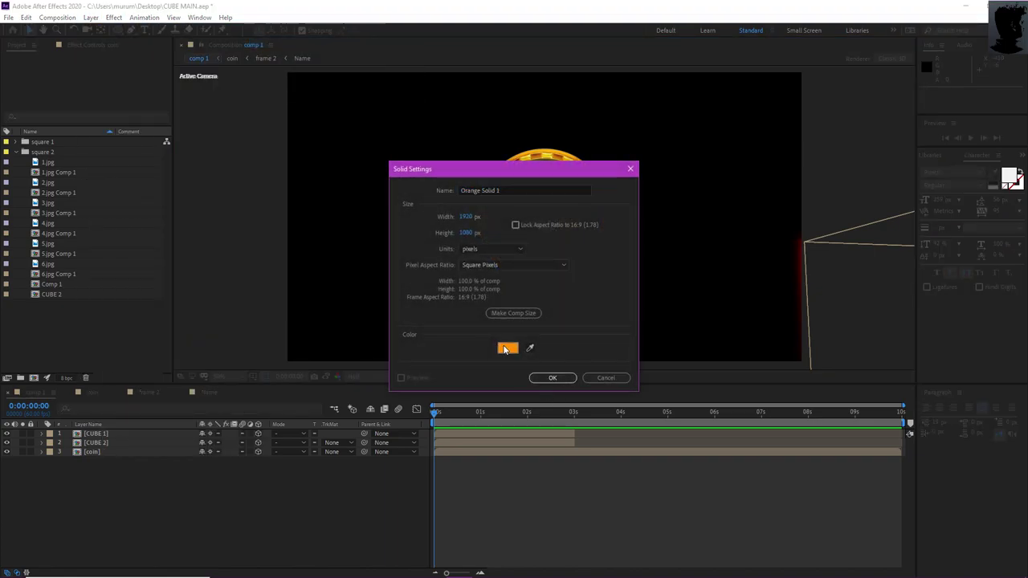
click(426, 336)
click(620, 220)
click(549, 378)
drag(133, 438, 138, 474)
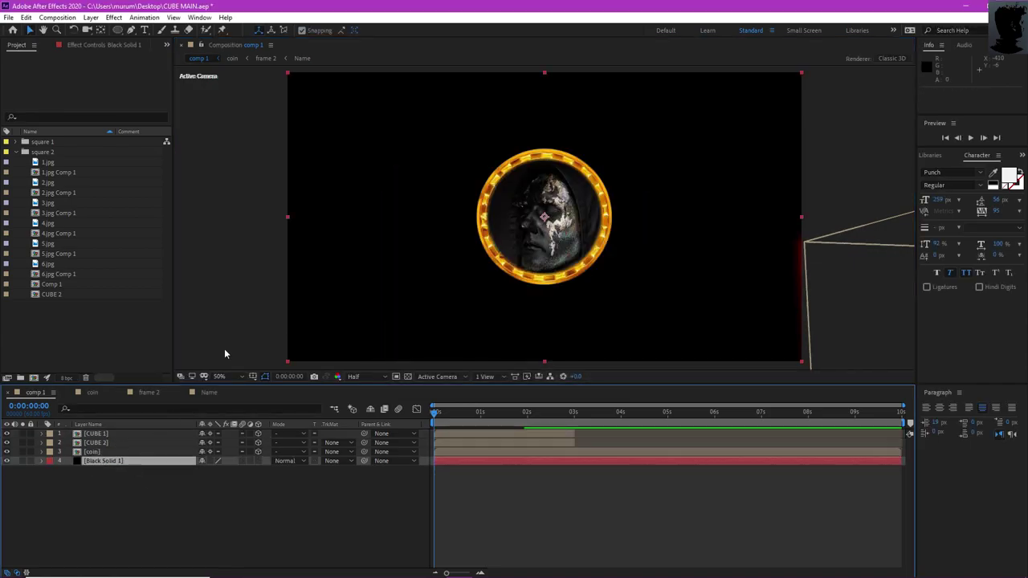
Apply a Lens Flare effect to the black solid and move its flare center to 16, 540.
click(114, 17)
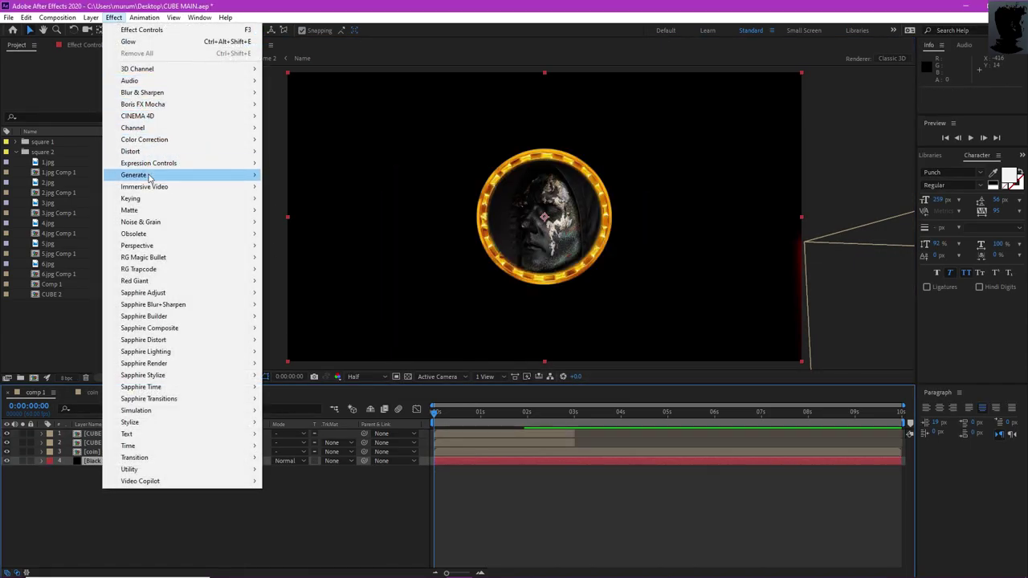
mouse_move(241, 175)
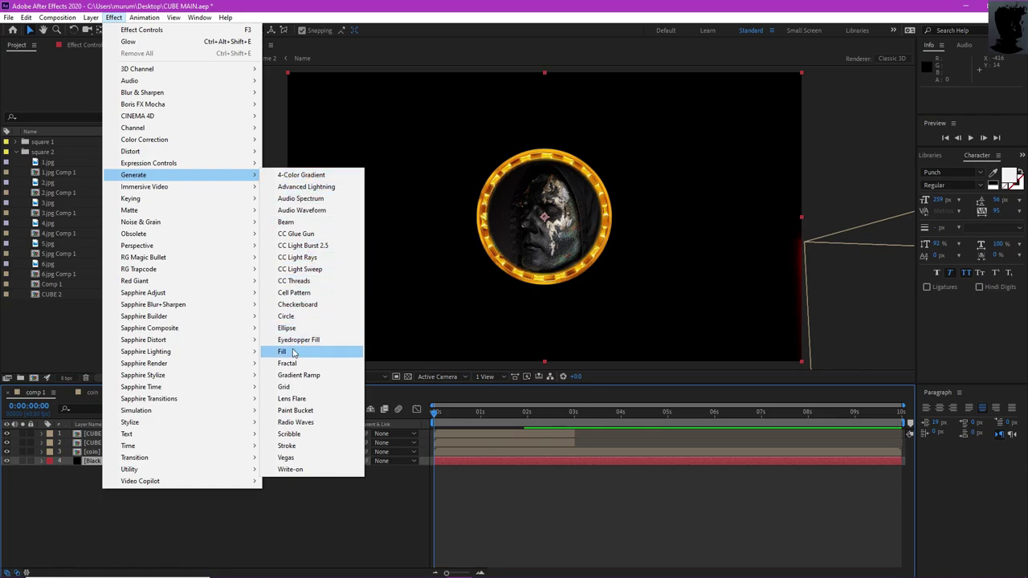
click(293, 398)
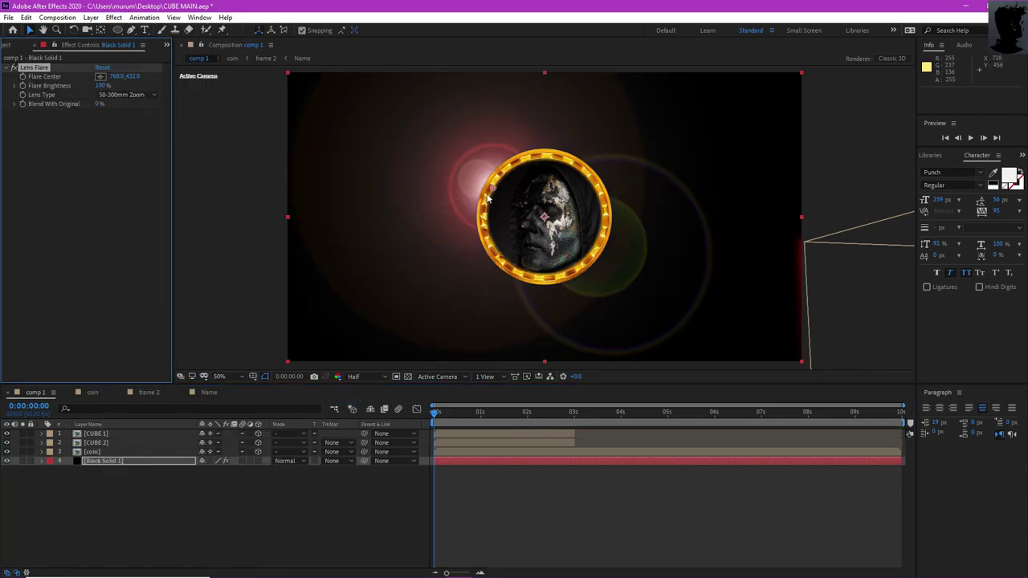
drag(480, 197, 290, 218)
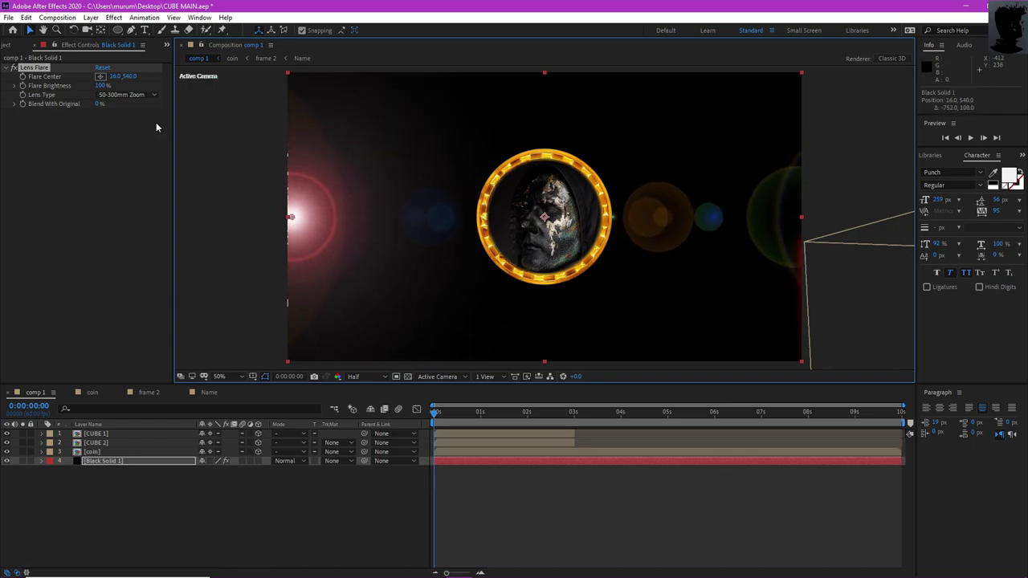
Set the lens flare's type to 105mm Prime, its brightness to 111%, and Blend With Original to 31%.
click(131, 95)
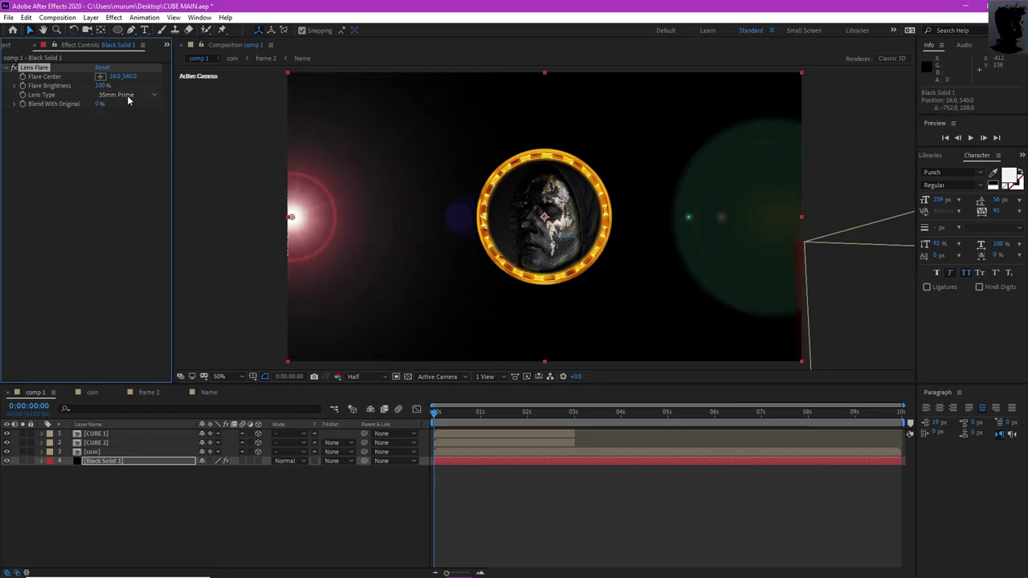
click(127, 94)
click(126, 129)
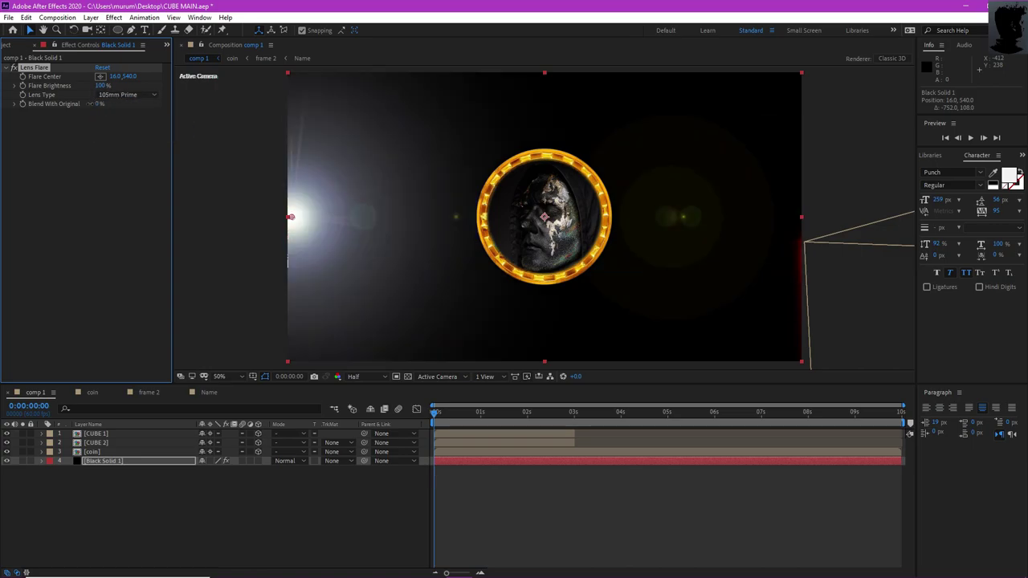
mouse_move(100, 104)
mouse_down()
mouse_move(141, 105)
mouse_move(102, 109)
mouse_move(90, 86)
mouse_move(120, 86)
mouse_move(106, 86)
mouse_up()
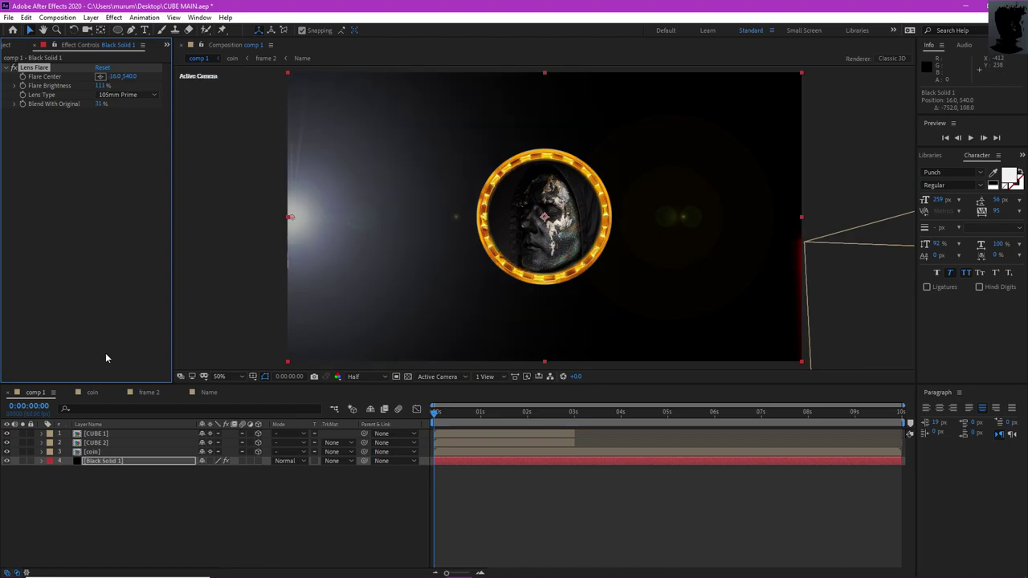
Apply Curves to the black solid, lowering red and green and raising blue to tint the flare blue.
click(109, 462)
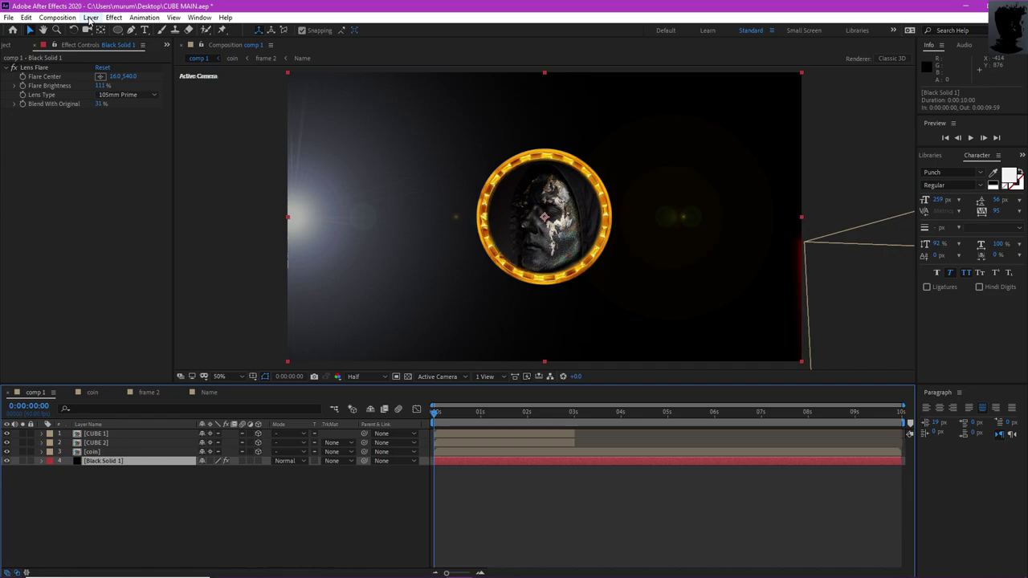
click(113, 16)
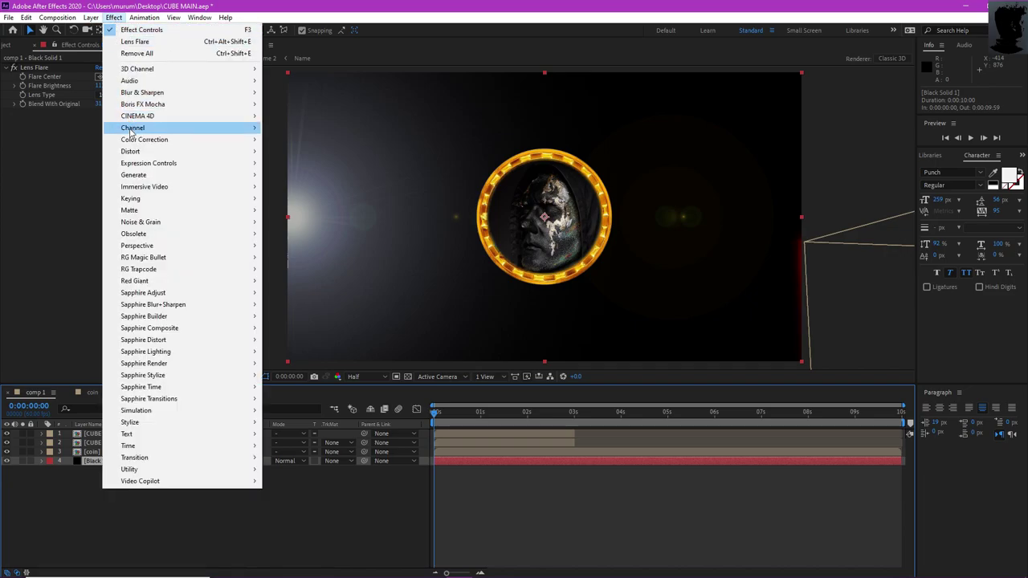
mouse_move(132, 141)
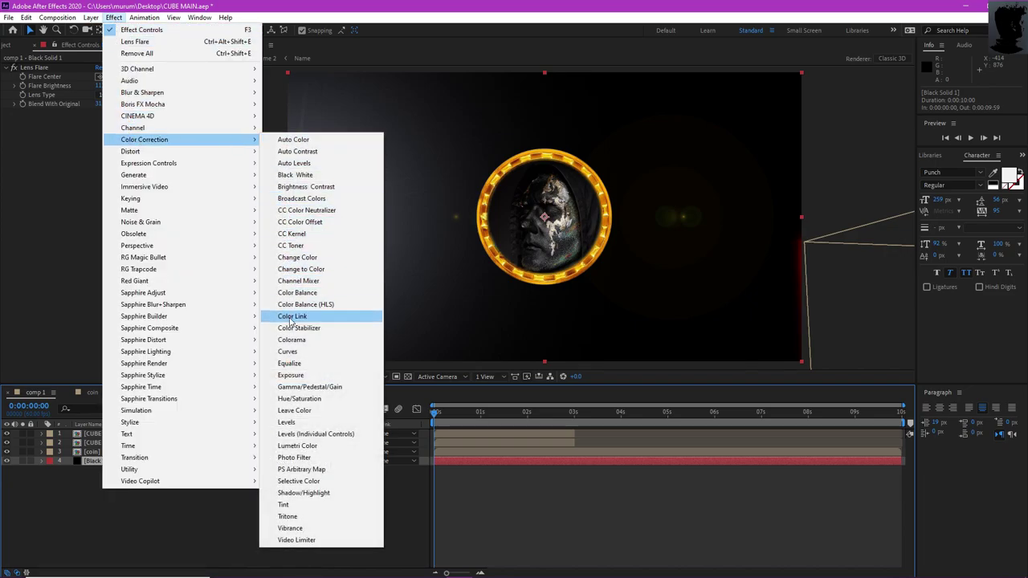
click(288, 352)
mouse_move(90, 231)
mouse_down()
mouse_move(76, 193)
mouse_move(109, 241)
mouse_move(89, 213)
mouse_move(101, 227)
mouse_up()
key(ctrl+z)
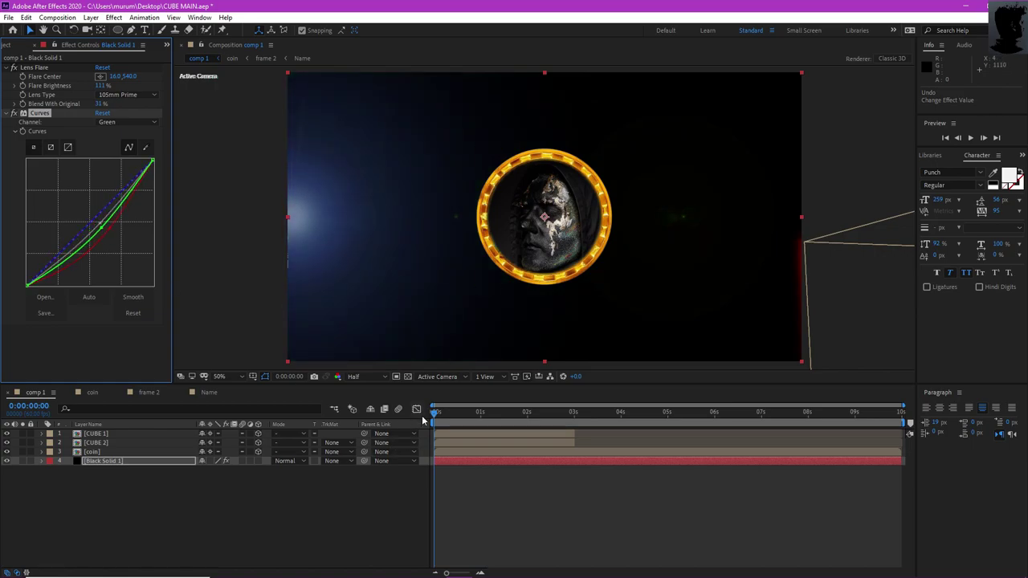
Move the flare center to -2, 540 and start keyframing it at 0:00:03:01.
click(46, 462)
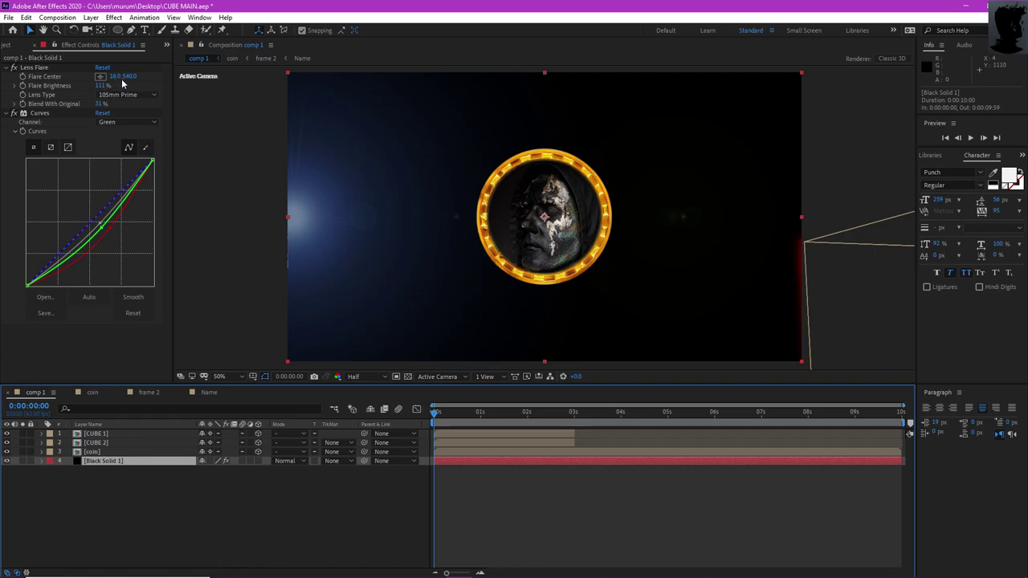
mouse_move(119, 77)
mouse_down()
mouse_move(261, 78)
mouse_move(103, 77)
mouse_up()
drag(195, 132, 175, 141)
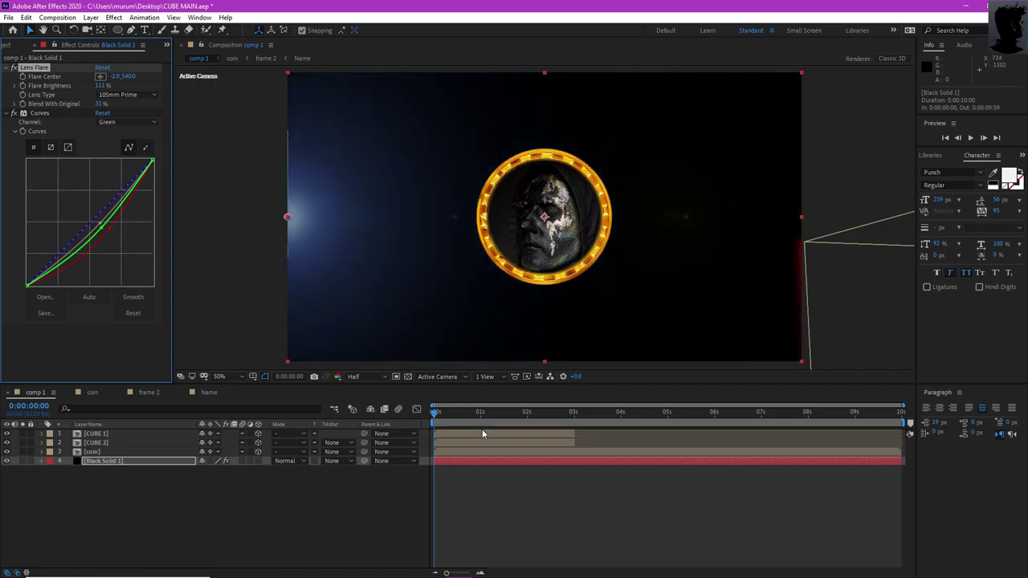
drag(433, 413, 574, 428)
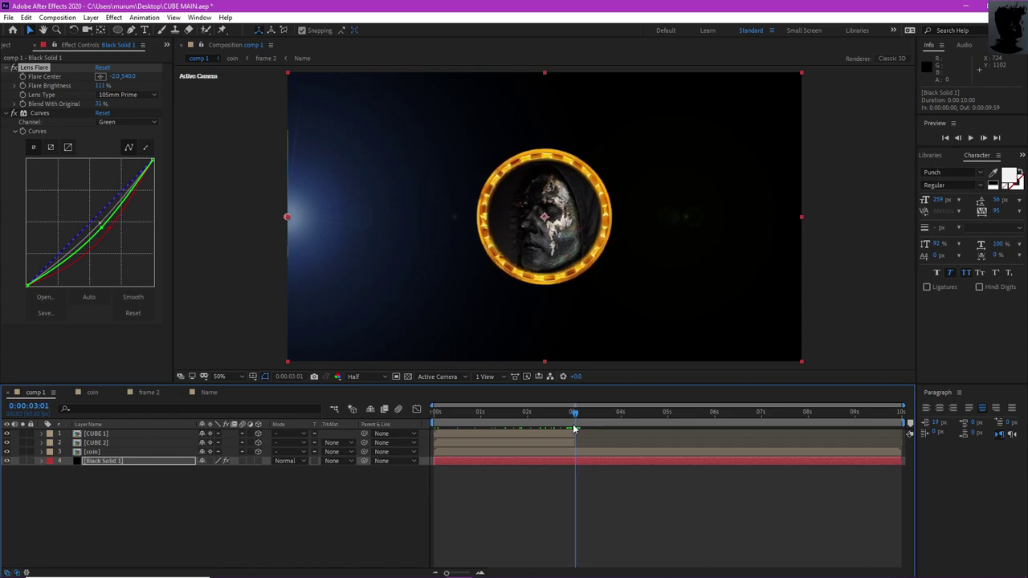
click(24, 79)
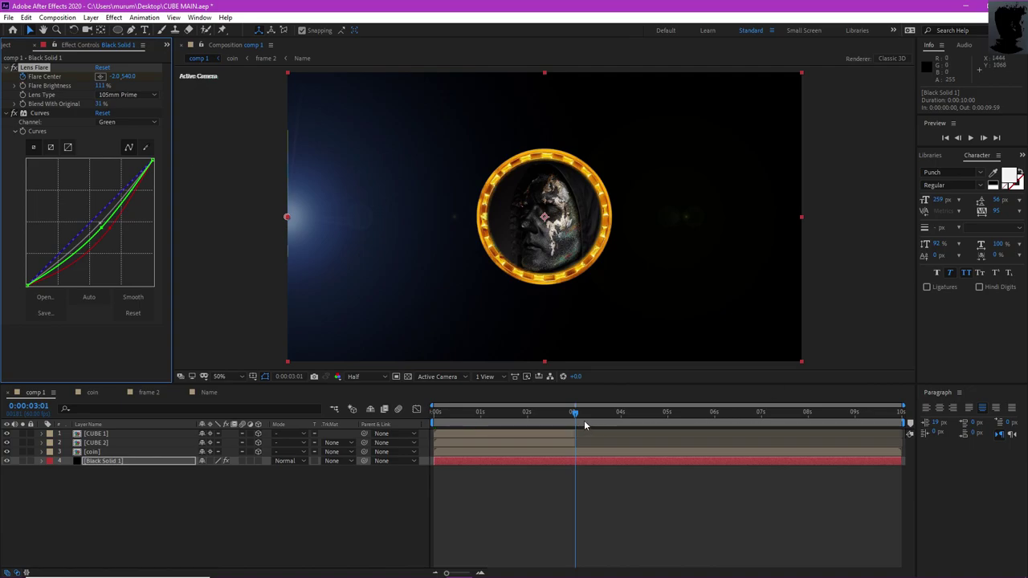
At 0:00:03:34, move the black solid's flare center to 1937, 540 to keyframe the flare's sweep across the frame.
drag(575, 415, 601, 416)
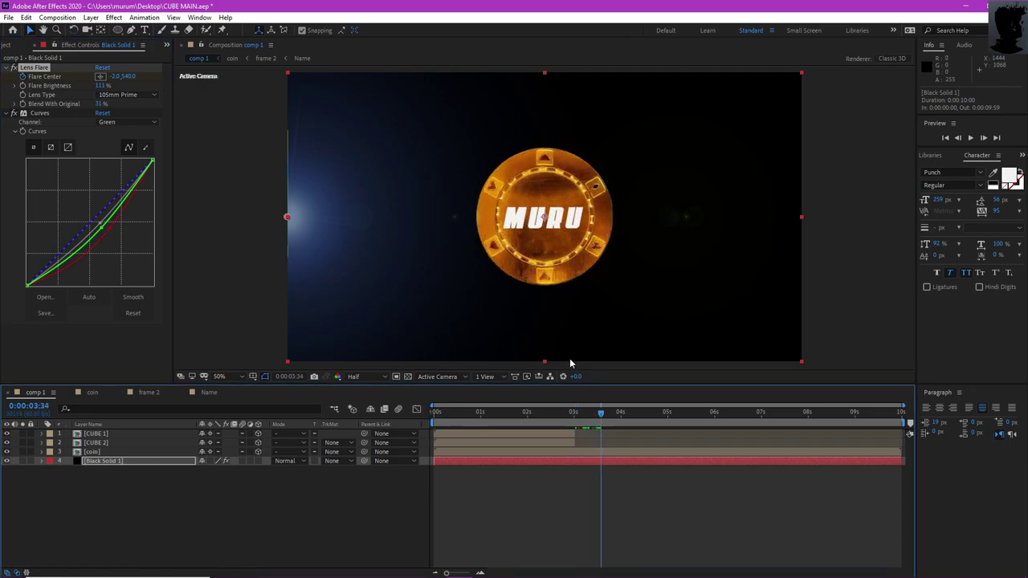
drag(116, 78, 273, 78)
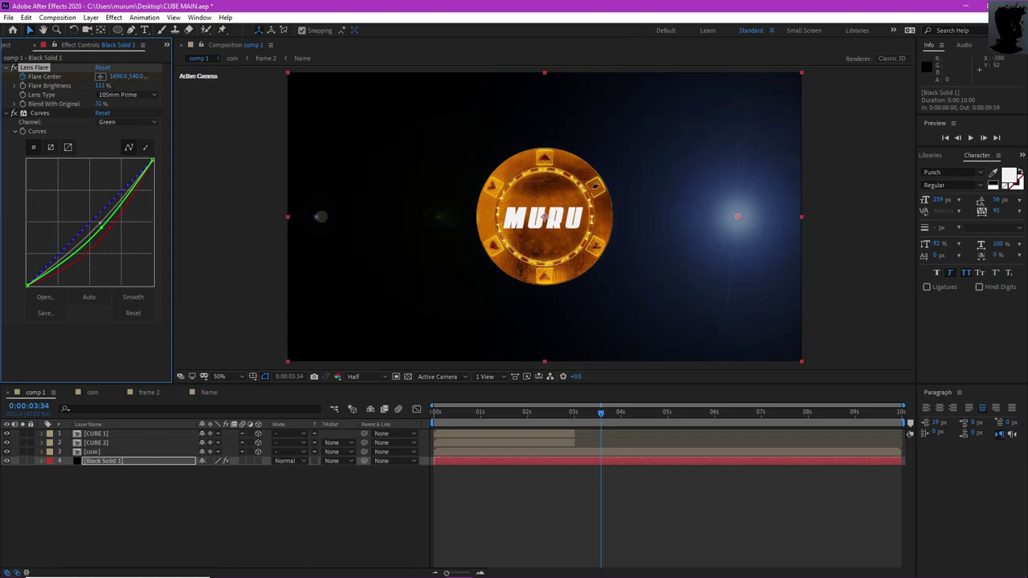
drag(146, 78, 249, 78)
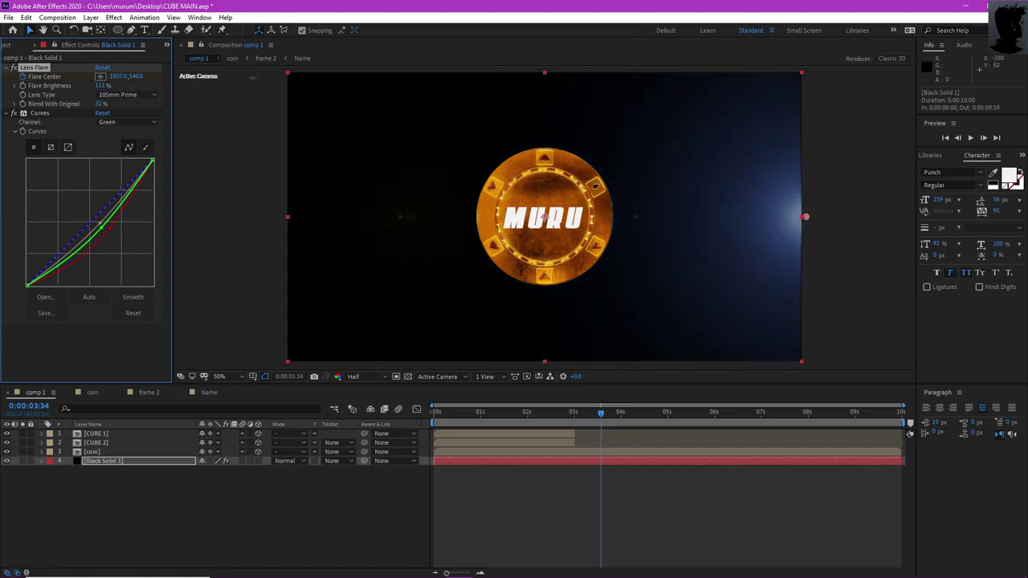
Play back comp 1 from the start and scrub through it to review the flare sweep, the flying cubes and the coin turn.
drag(601, 418, 359, 432)
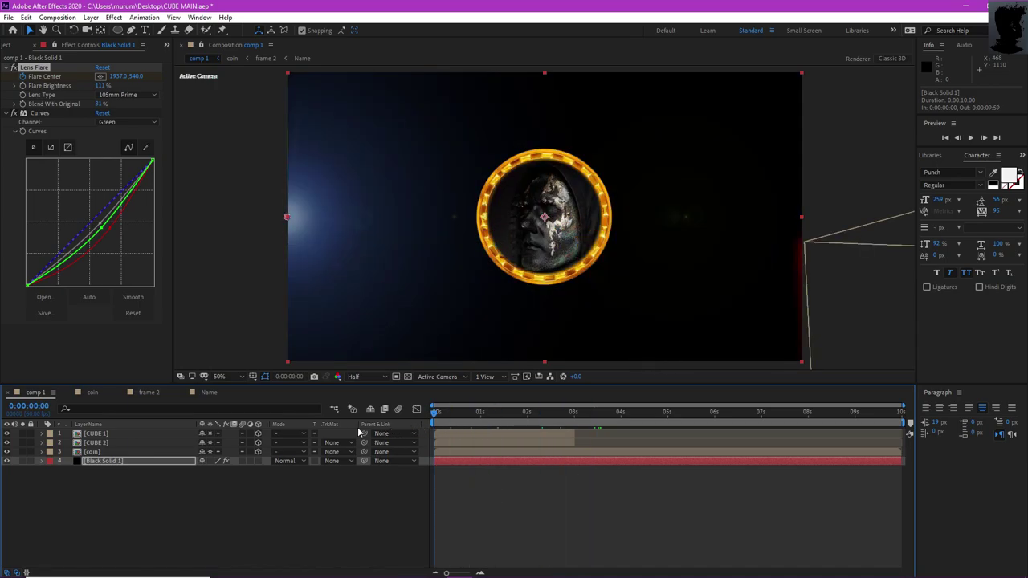
click(13, 113)
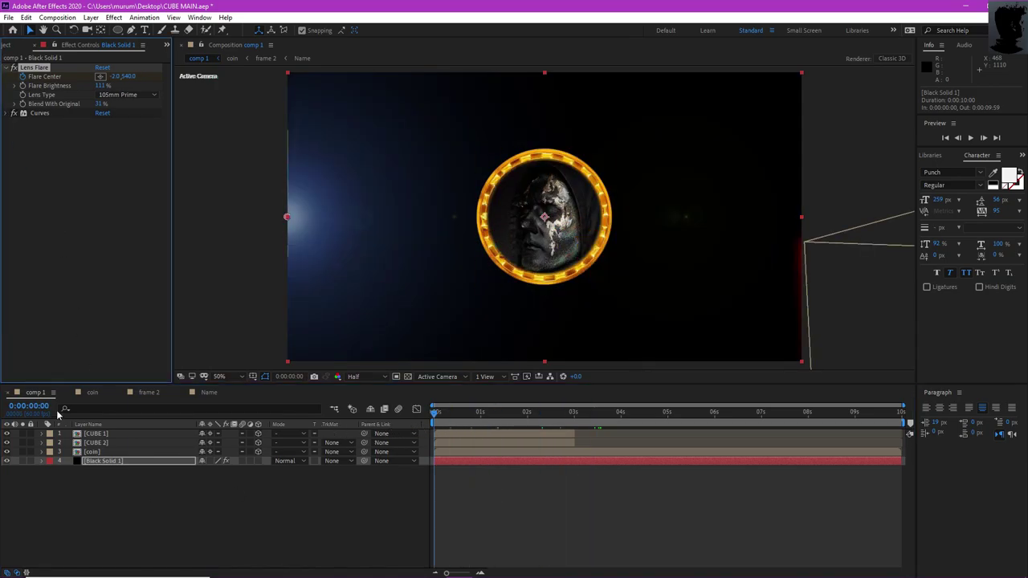
click(6, 68)
click(12, 46)
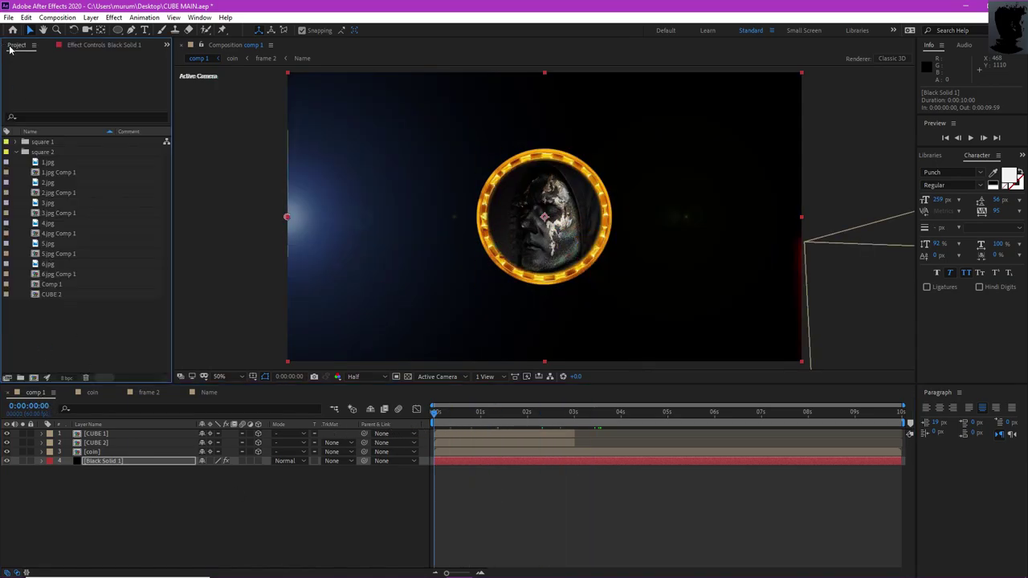
click(129, 528)
key(space)
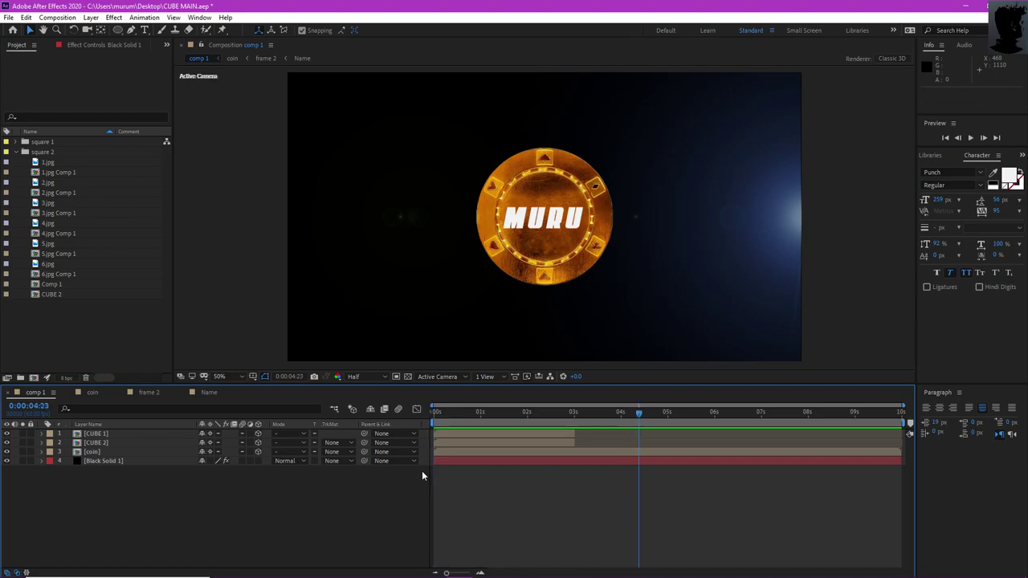
drag(632, 414, 510, 485)
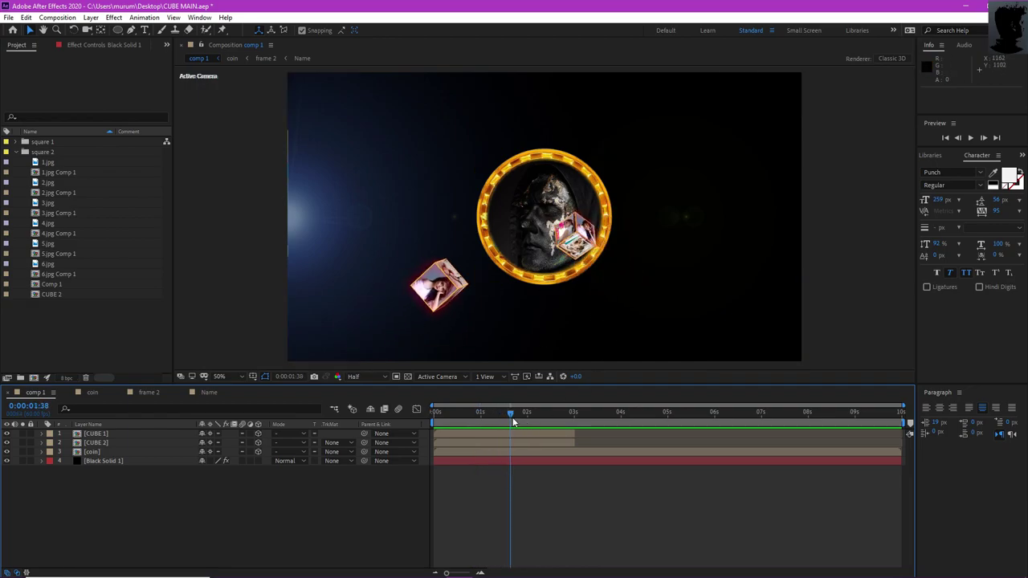
drag(512, 416, 546, 443)
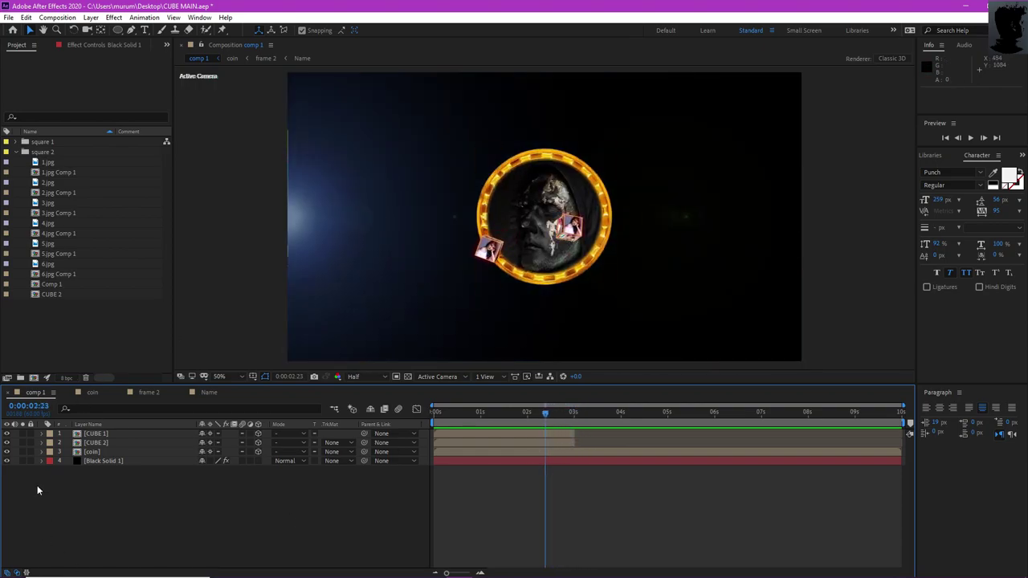
Search the effects and presets for "glow" and apply the Stylize Glow effect to the coin layer.
click(125, 443)
click(111, 460)
click(130, 503)
click(932, 156)
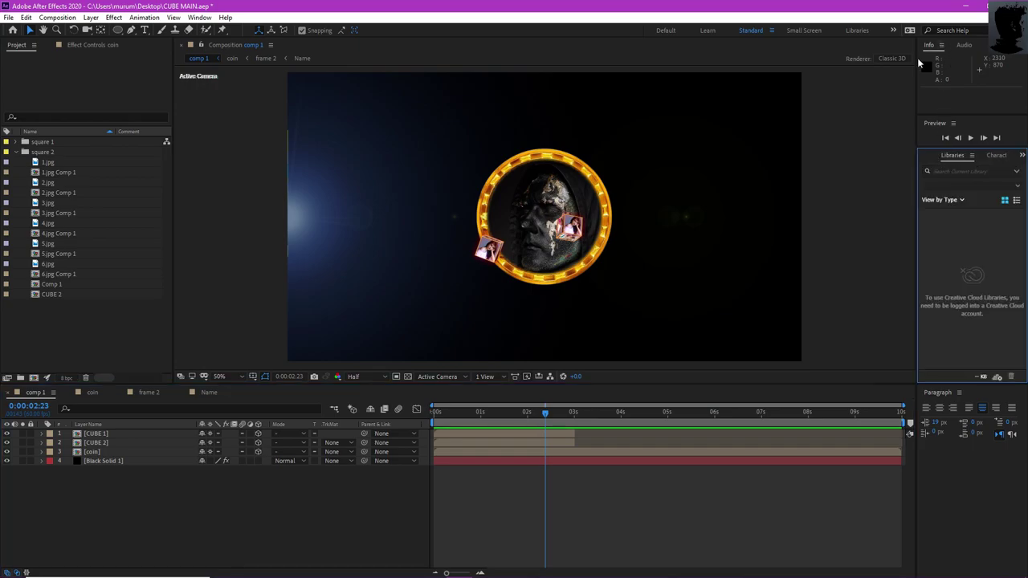
click(114, 17)
click(975, 278)
click(199, 18)
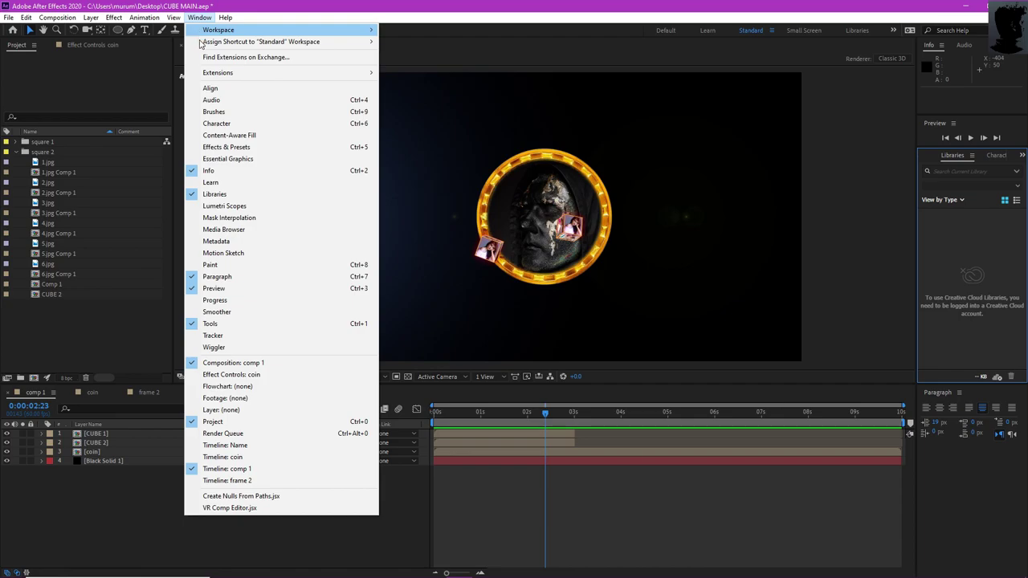
click(221, 148)
click(959, 167)
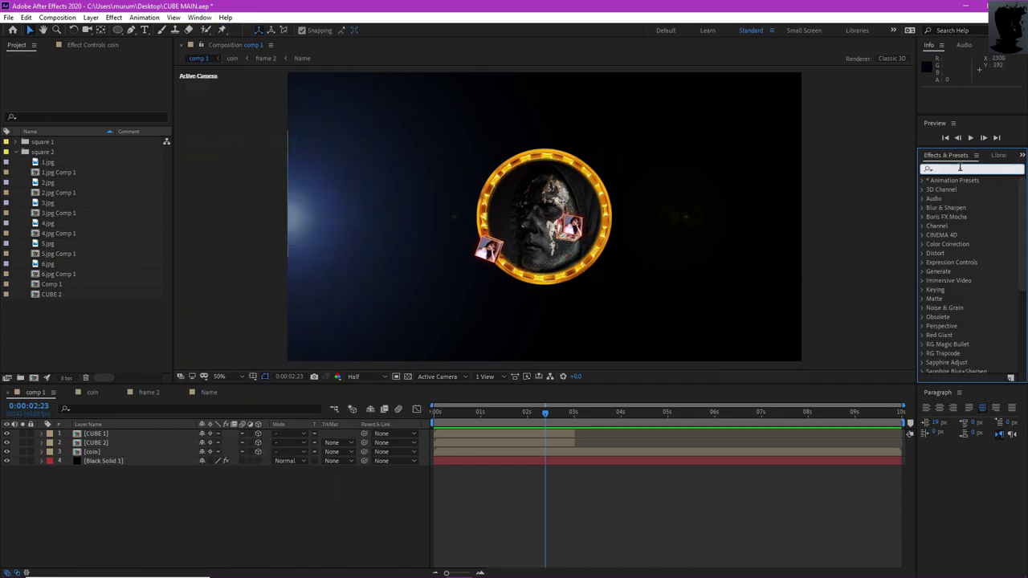
text(glow)
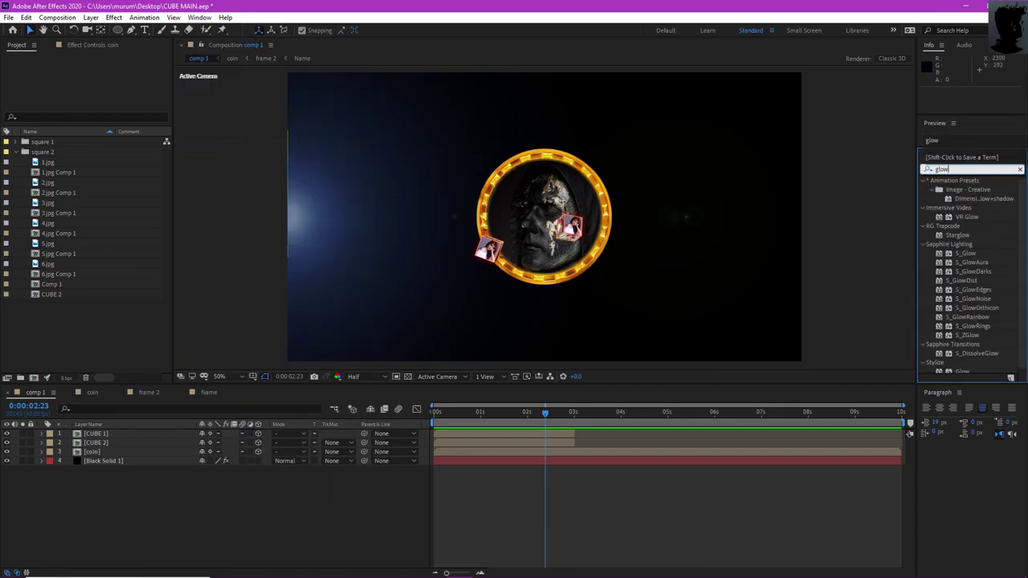
drag(960, 368, 136, 456)
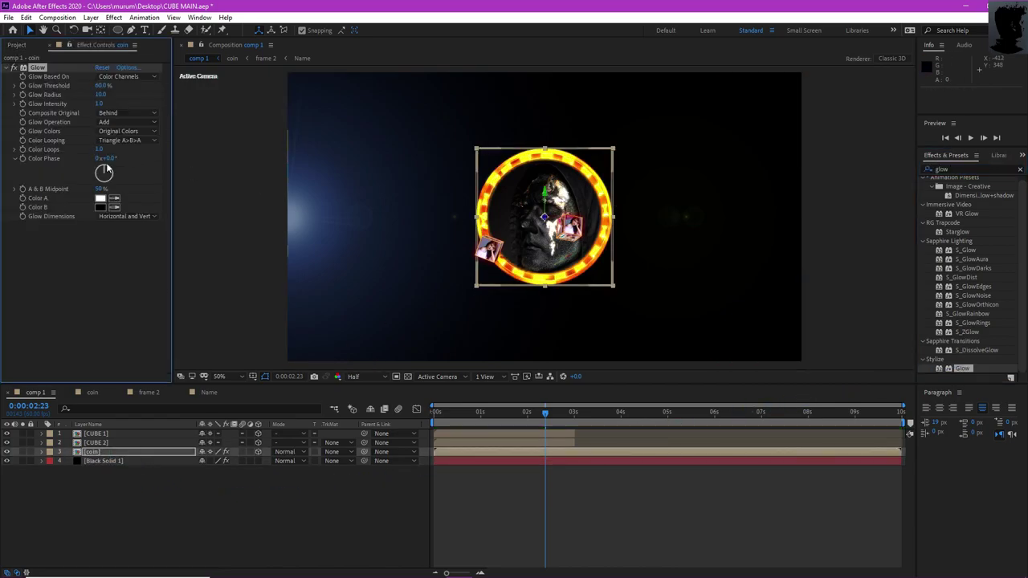
Set the coin's glow threshold to 100%, glow radius to 241 and glow intensity to 5.7.
drag(104, 85, 227, 93)
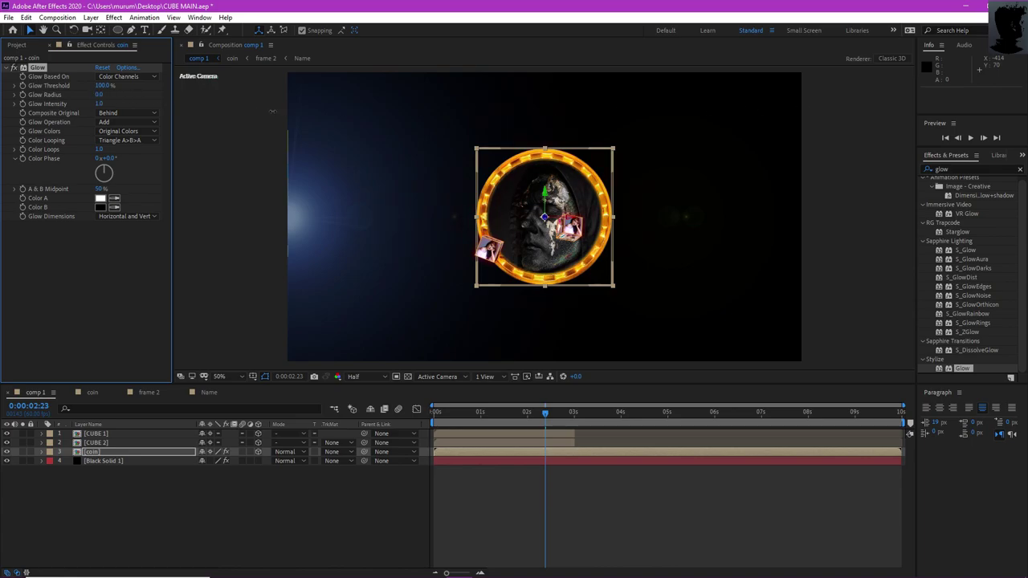
drag(417, 112, 99, 107)
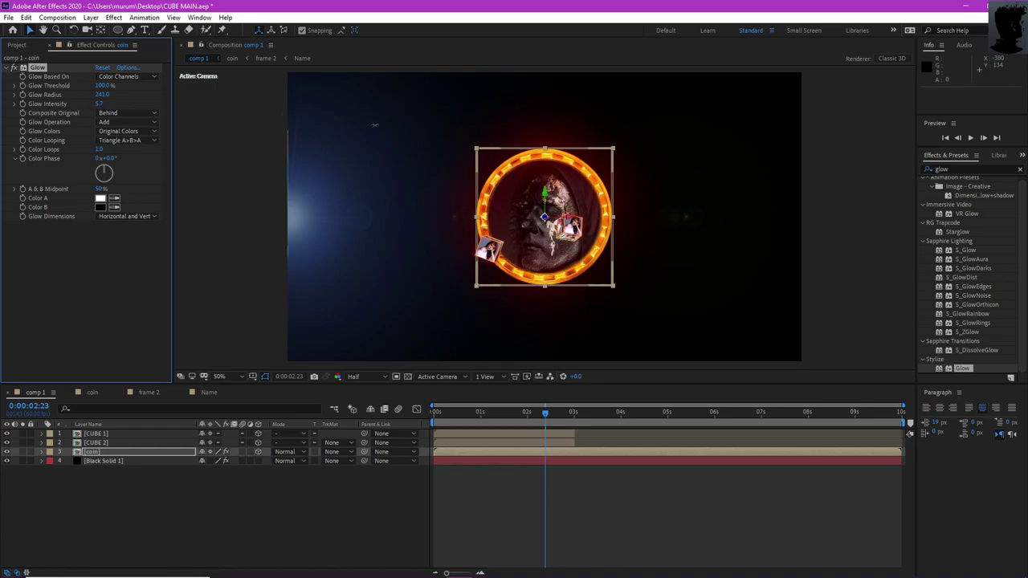
drag(374, 124, 374, 127)
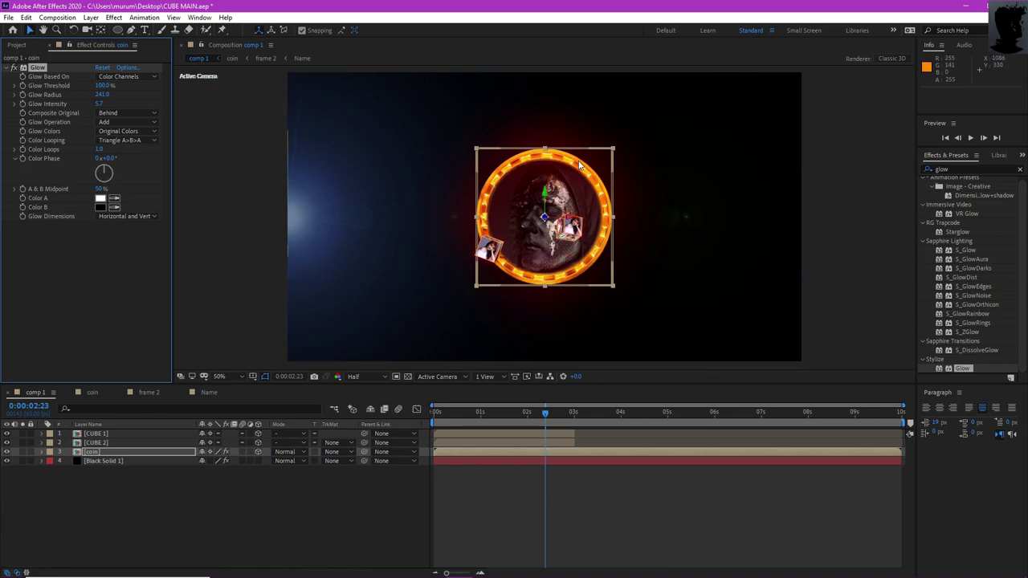
Preview comp 1 with the coin glow, checking the cubes' flight and the coin's name side.
drag(542, 420, 497, 420)
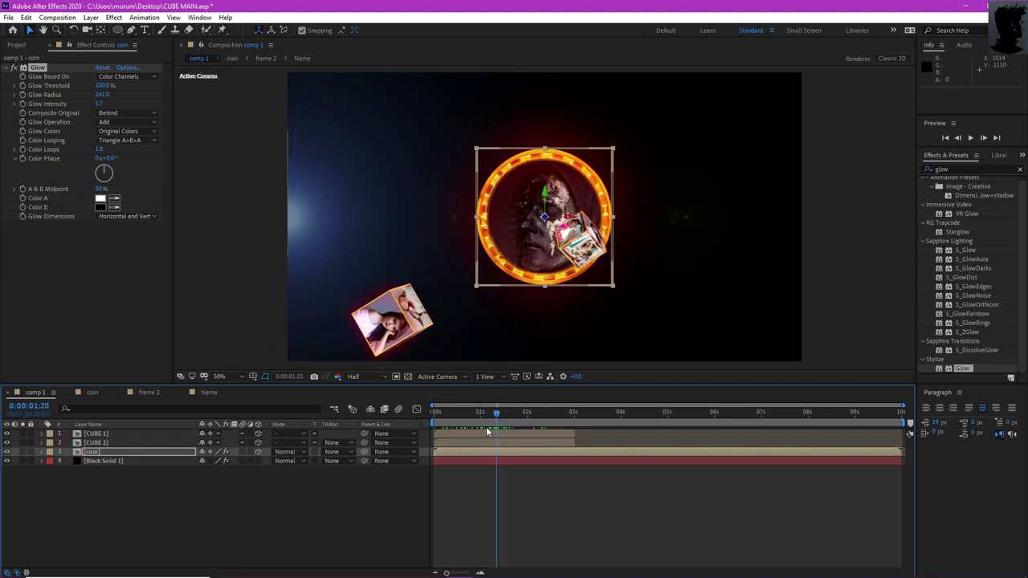
key(space)
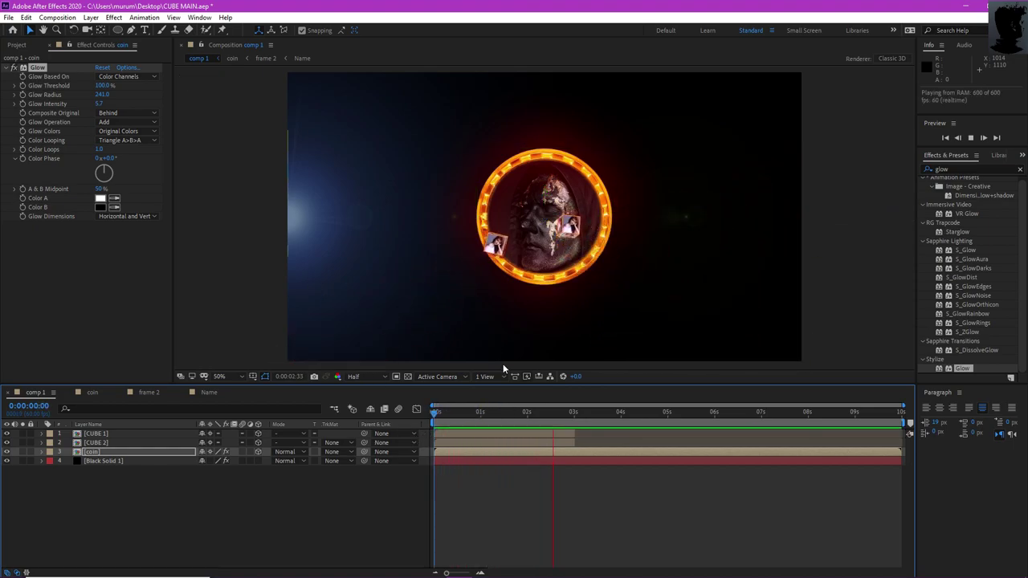
click(605, 426)
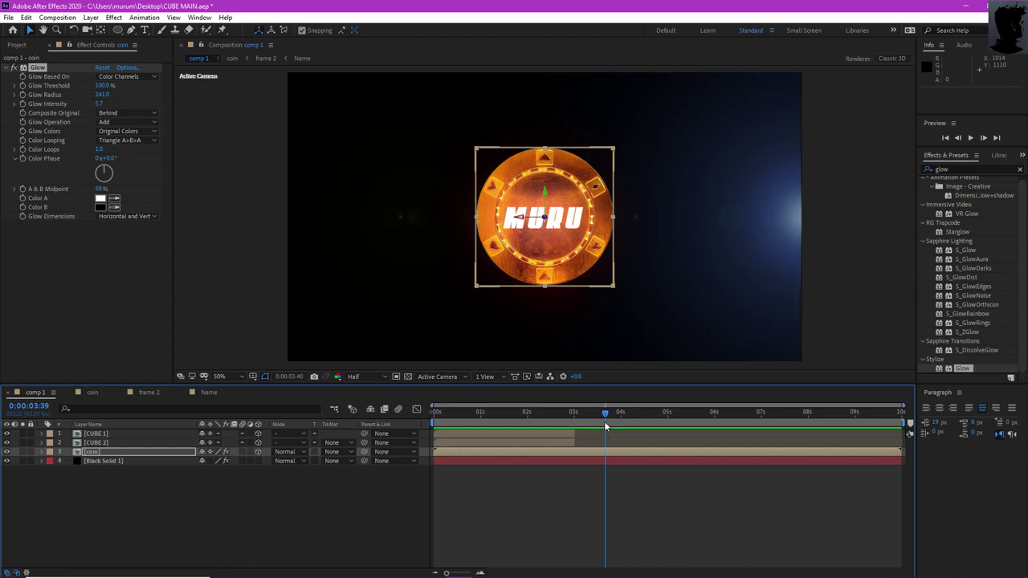
drag(604, 421, 537, 447)
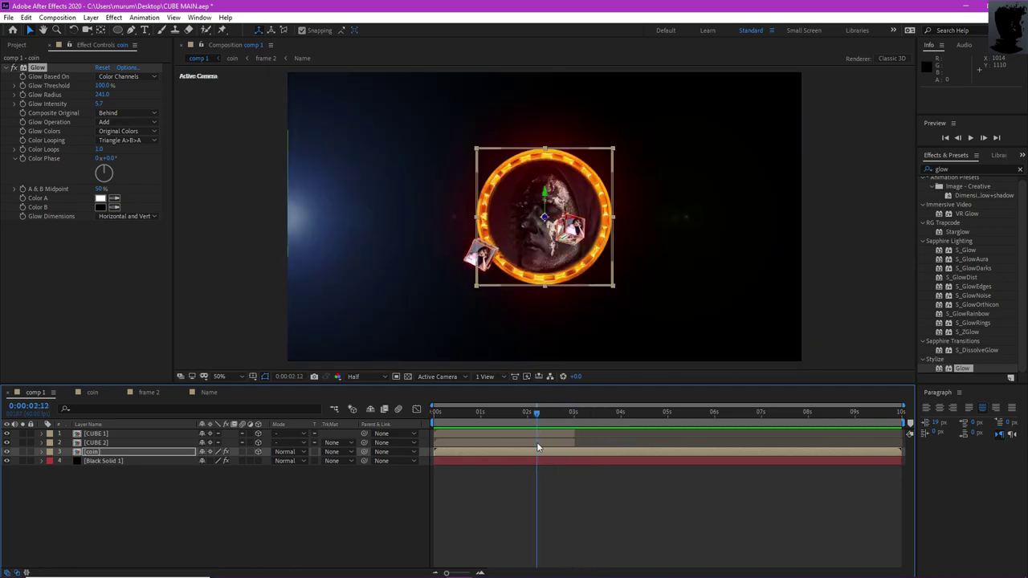